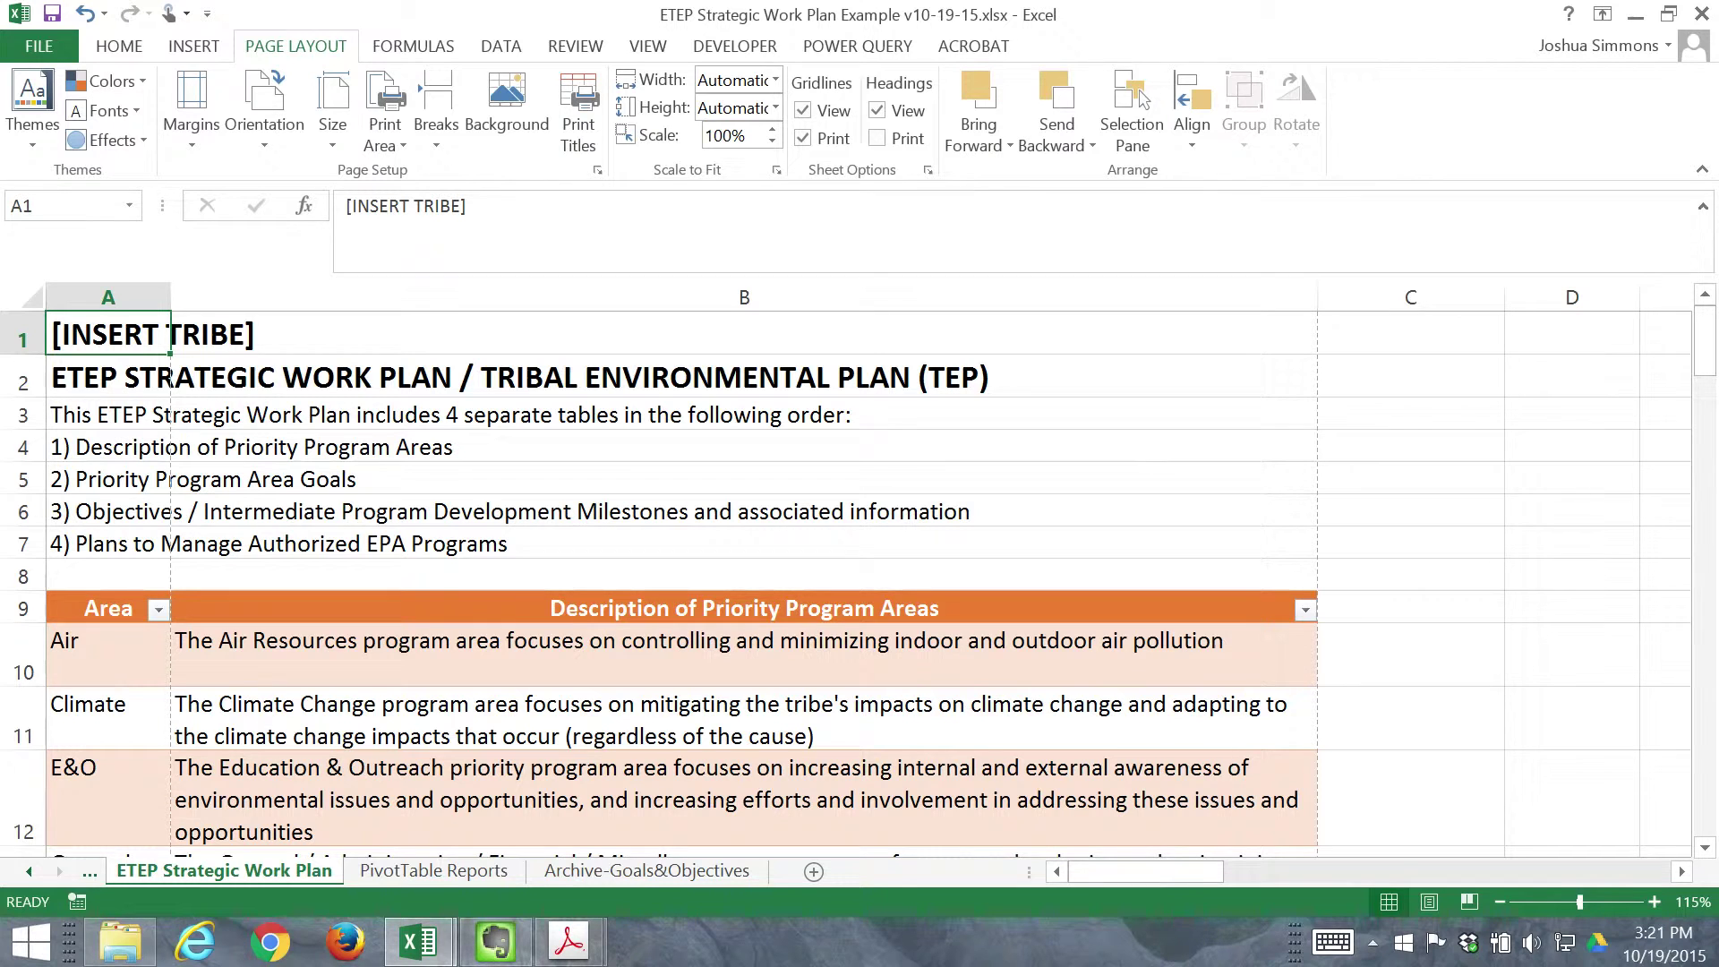
key("alt+Tab")
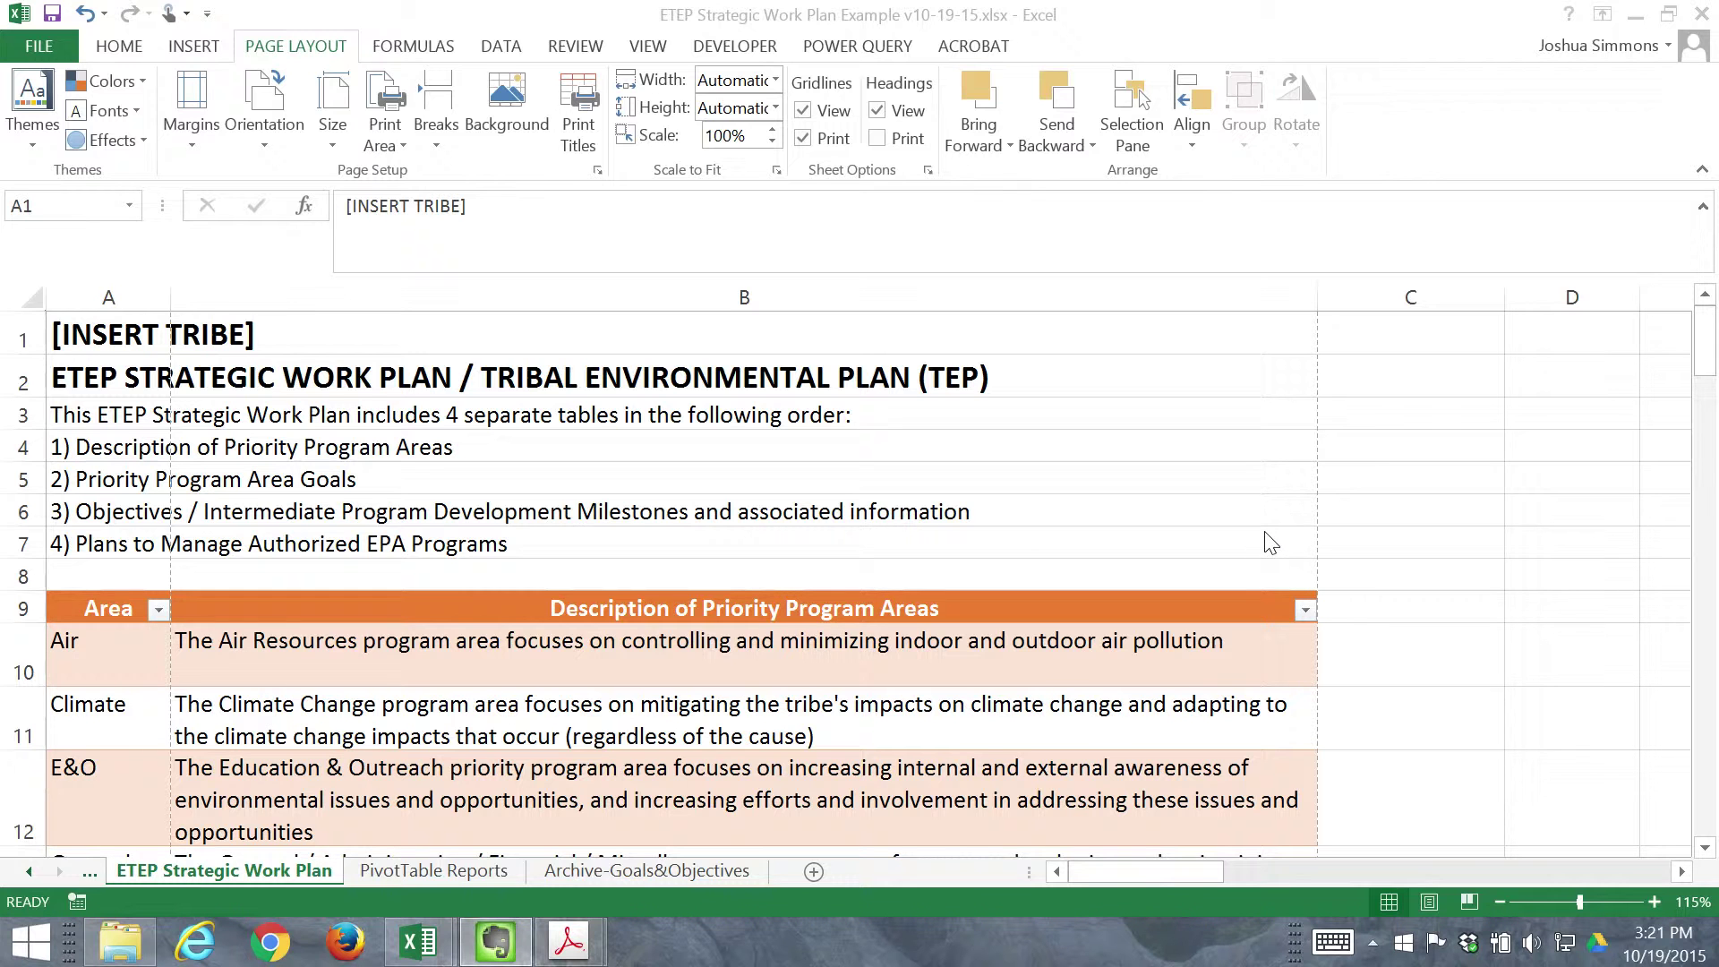
left_click(1401, 500)
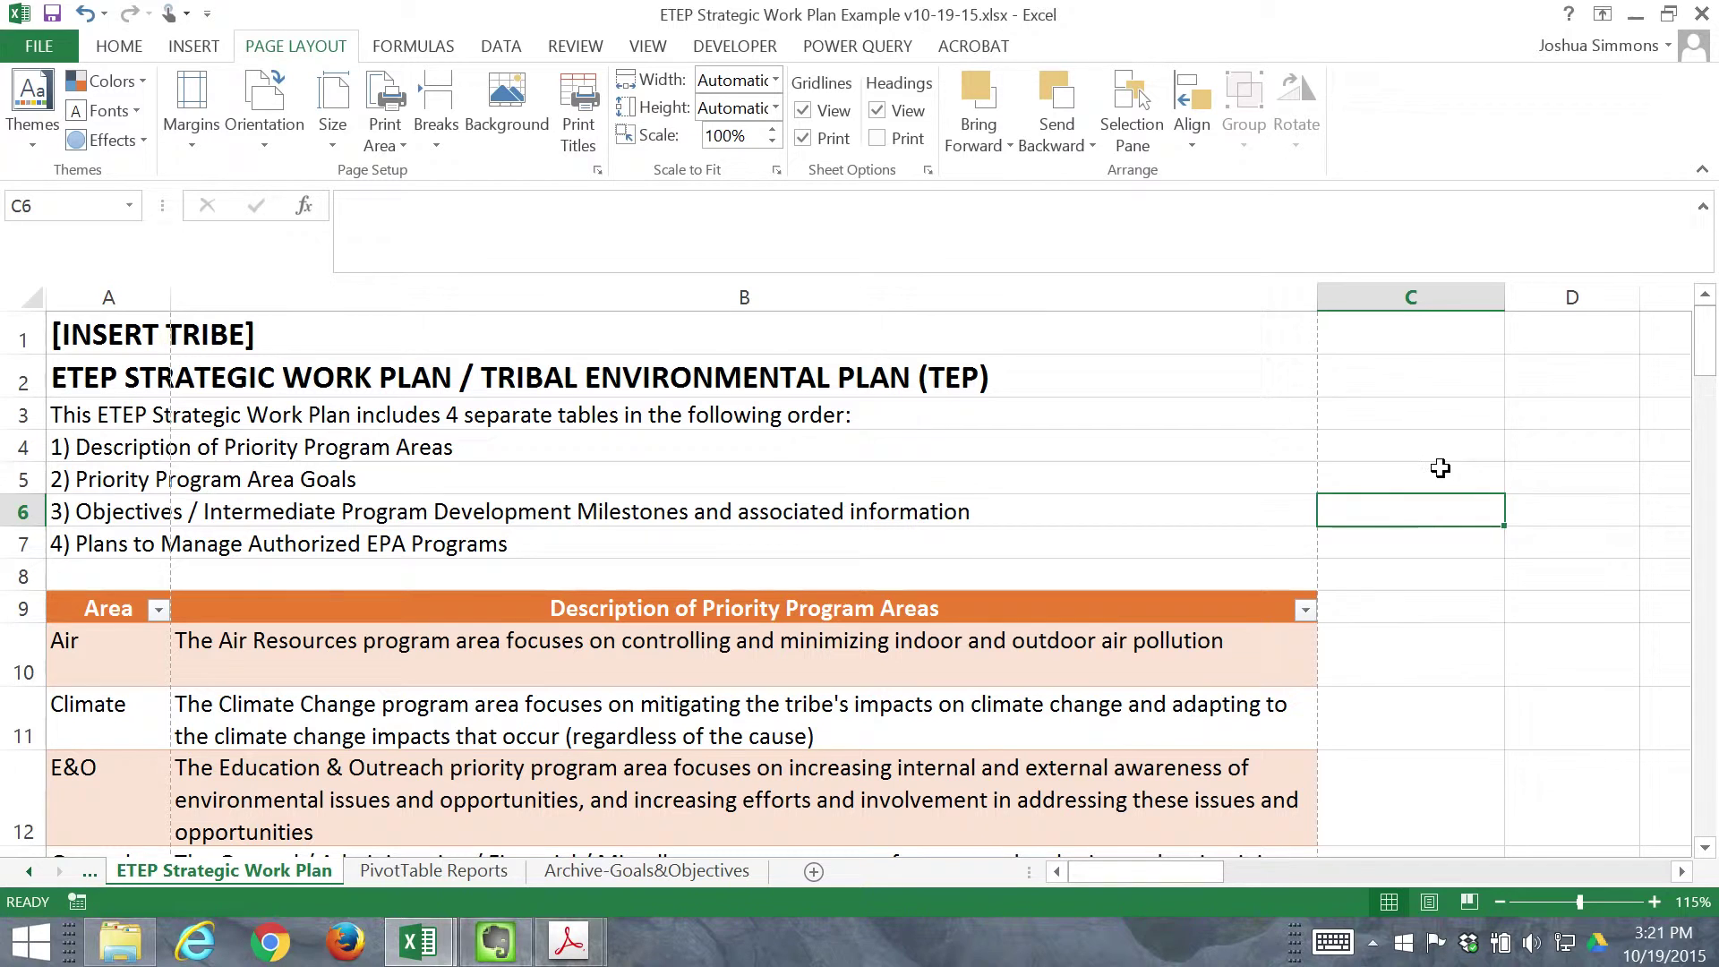
left_click(1439, 467)
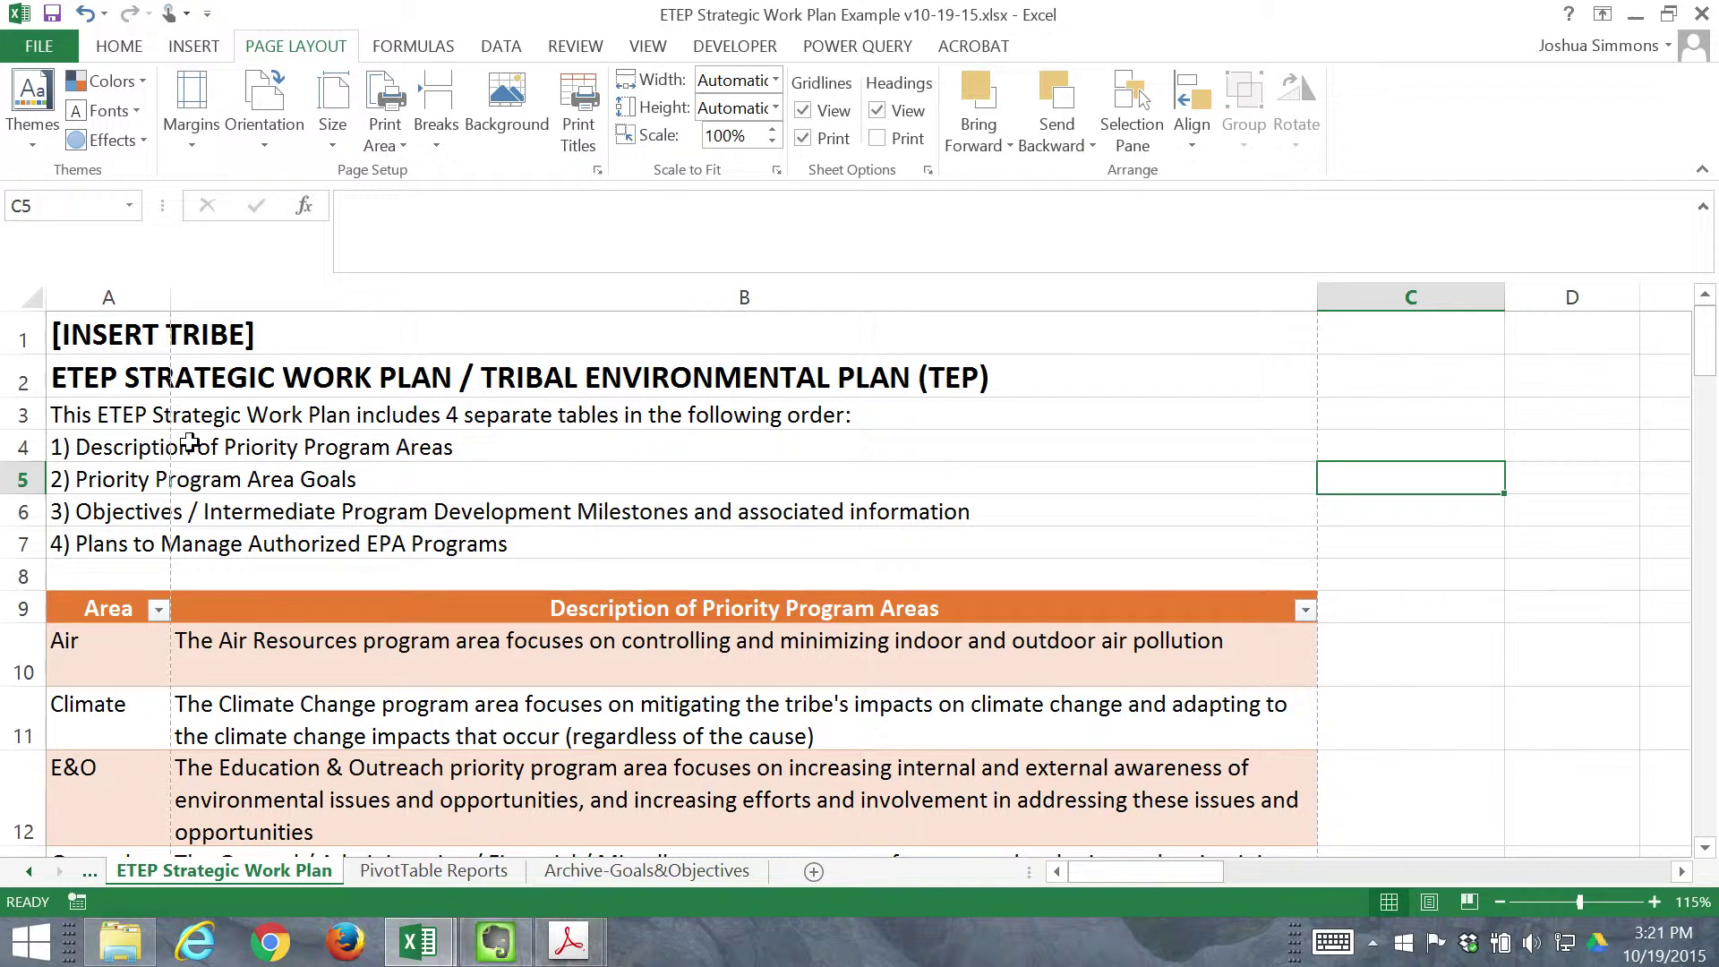
left_click(105, 347)
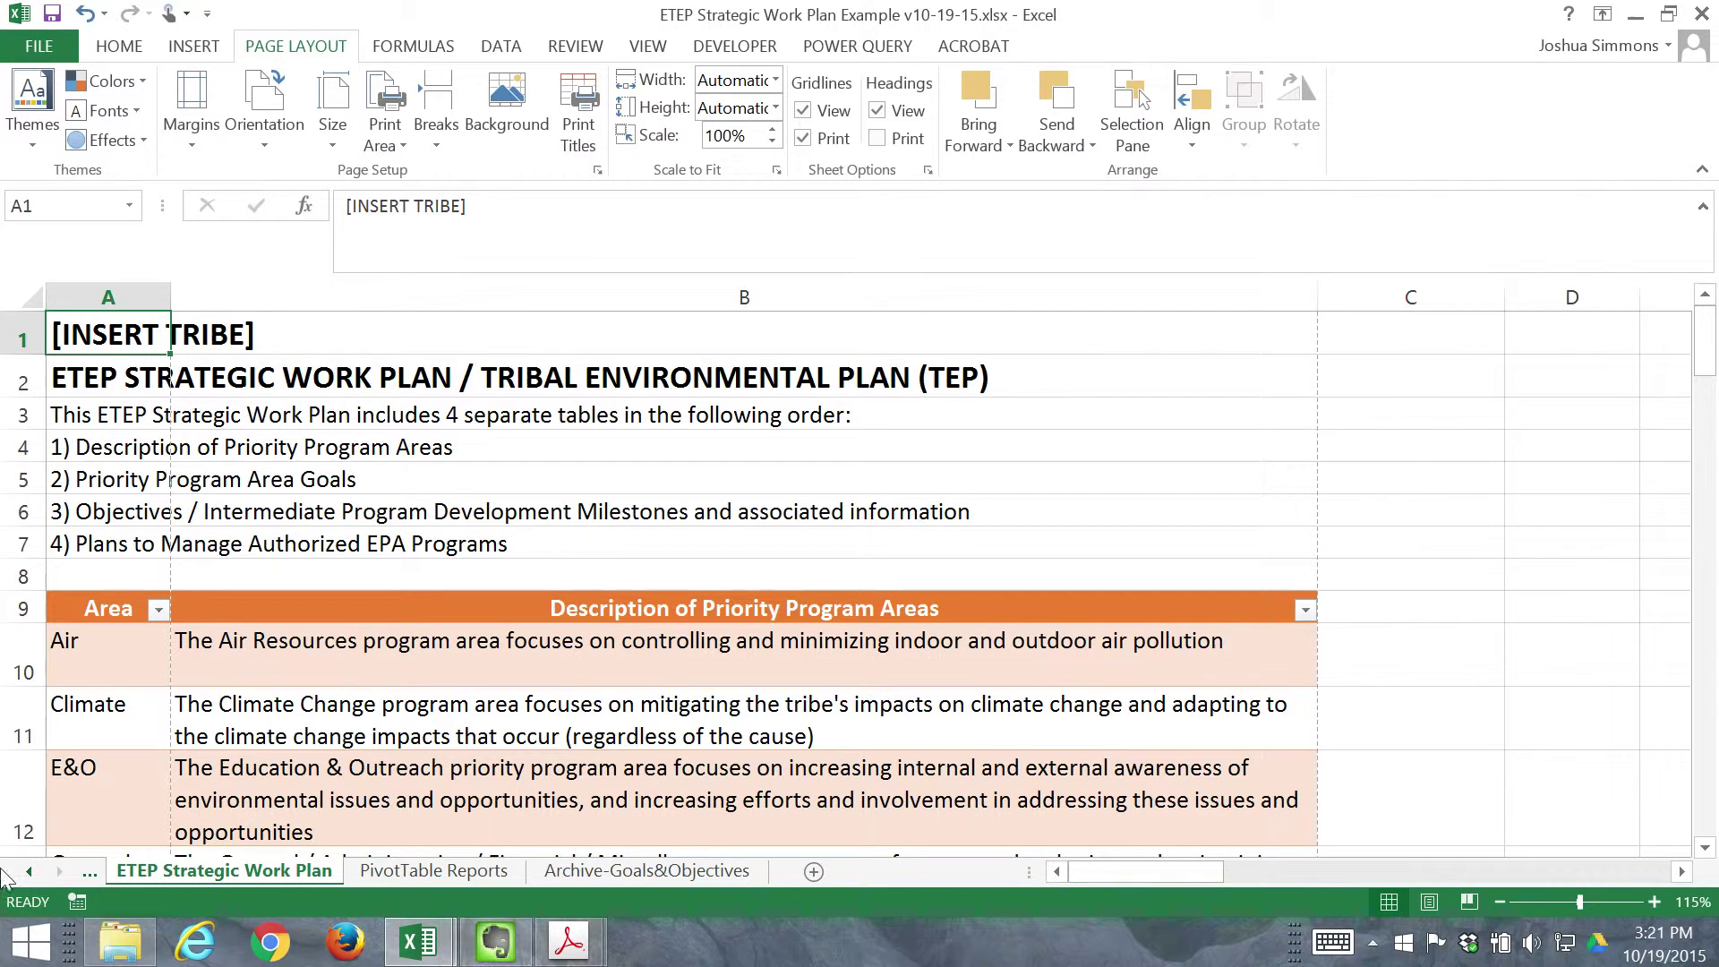
left_click(27, 874)
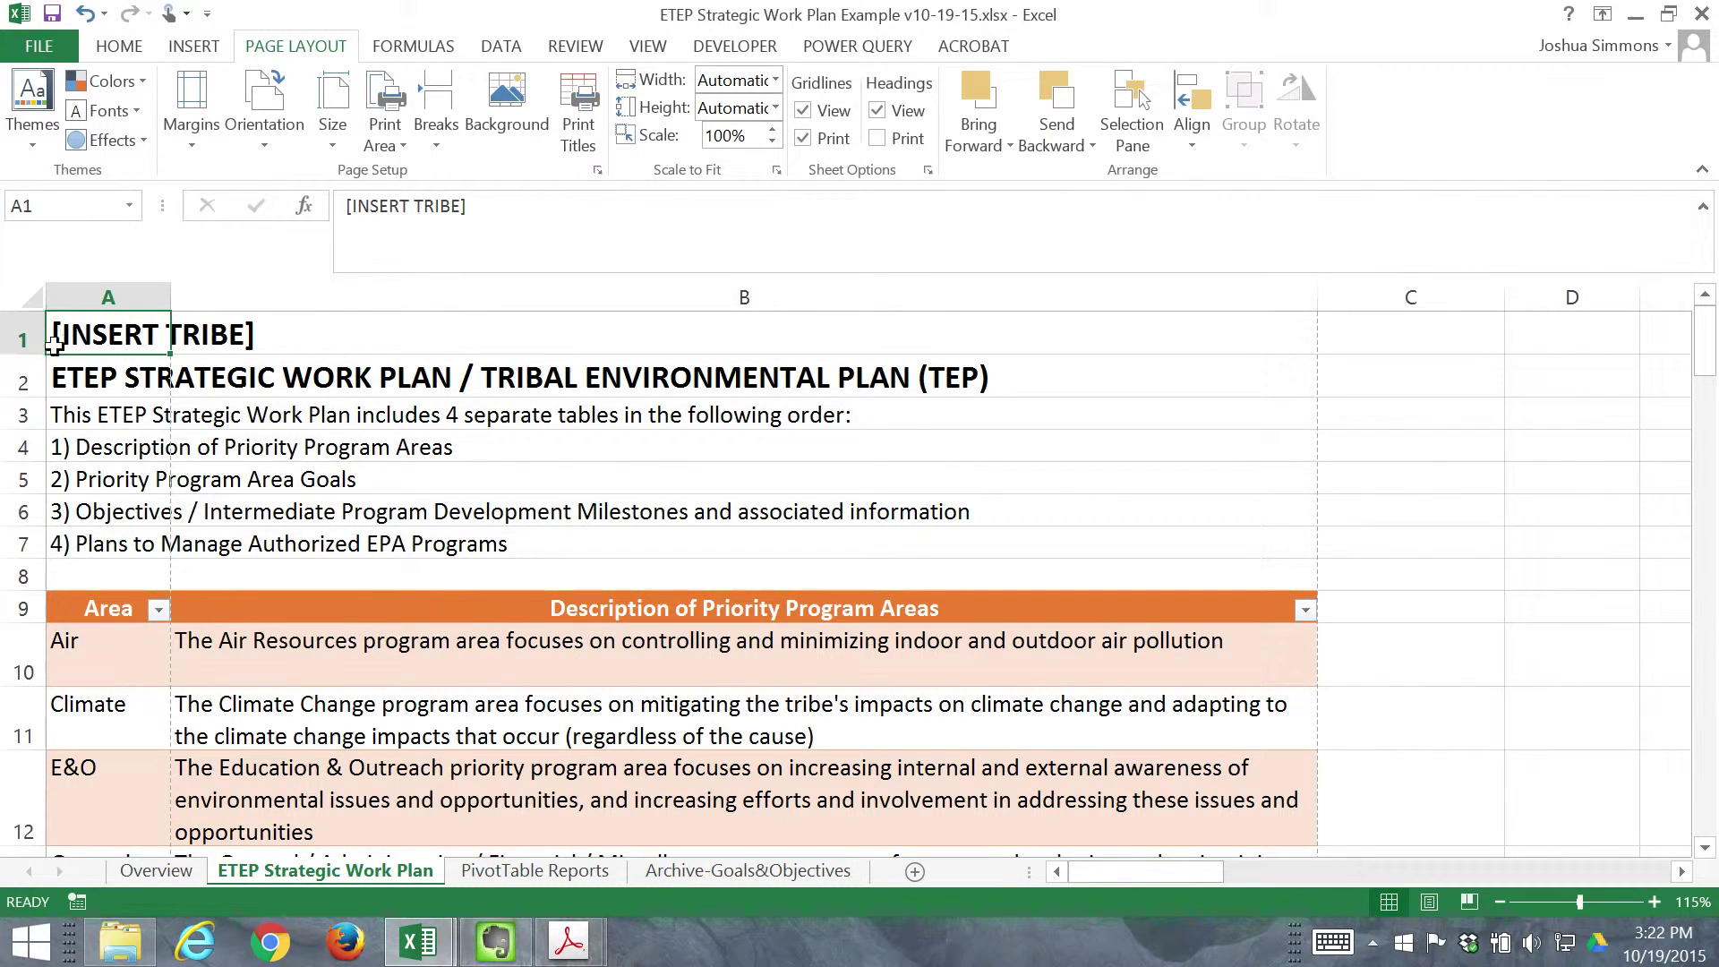
right_click(7, 330)
left_click(15, 329)
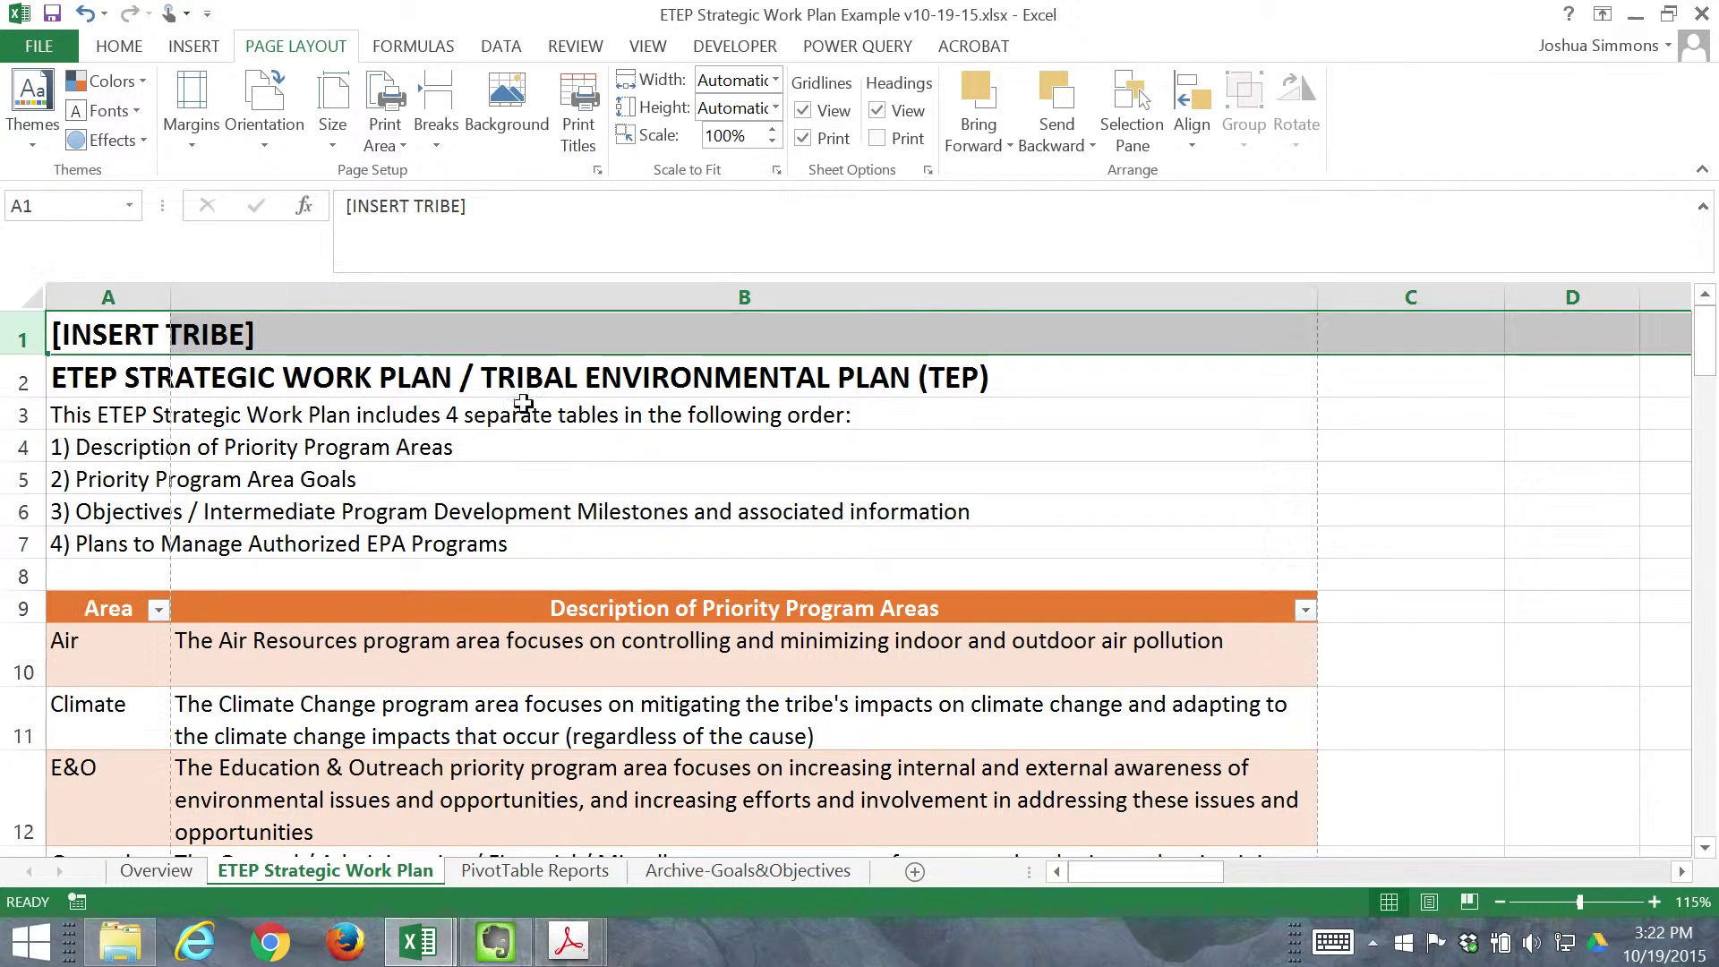
- Hide rows 3 through 7, which hold the introductory list of the four tables
left_click(15, 408)
scroll(25, 406, "down", 1)
scroll(25, 406, "up", 1)
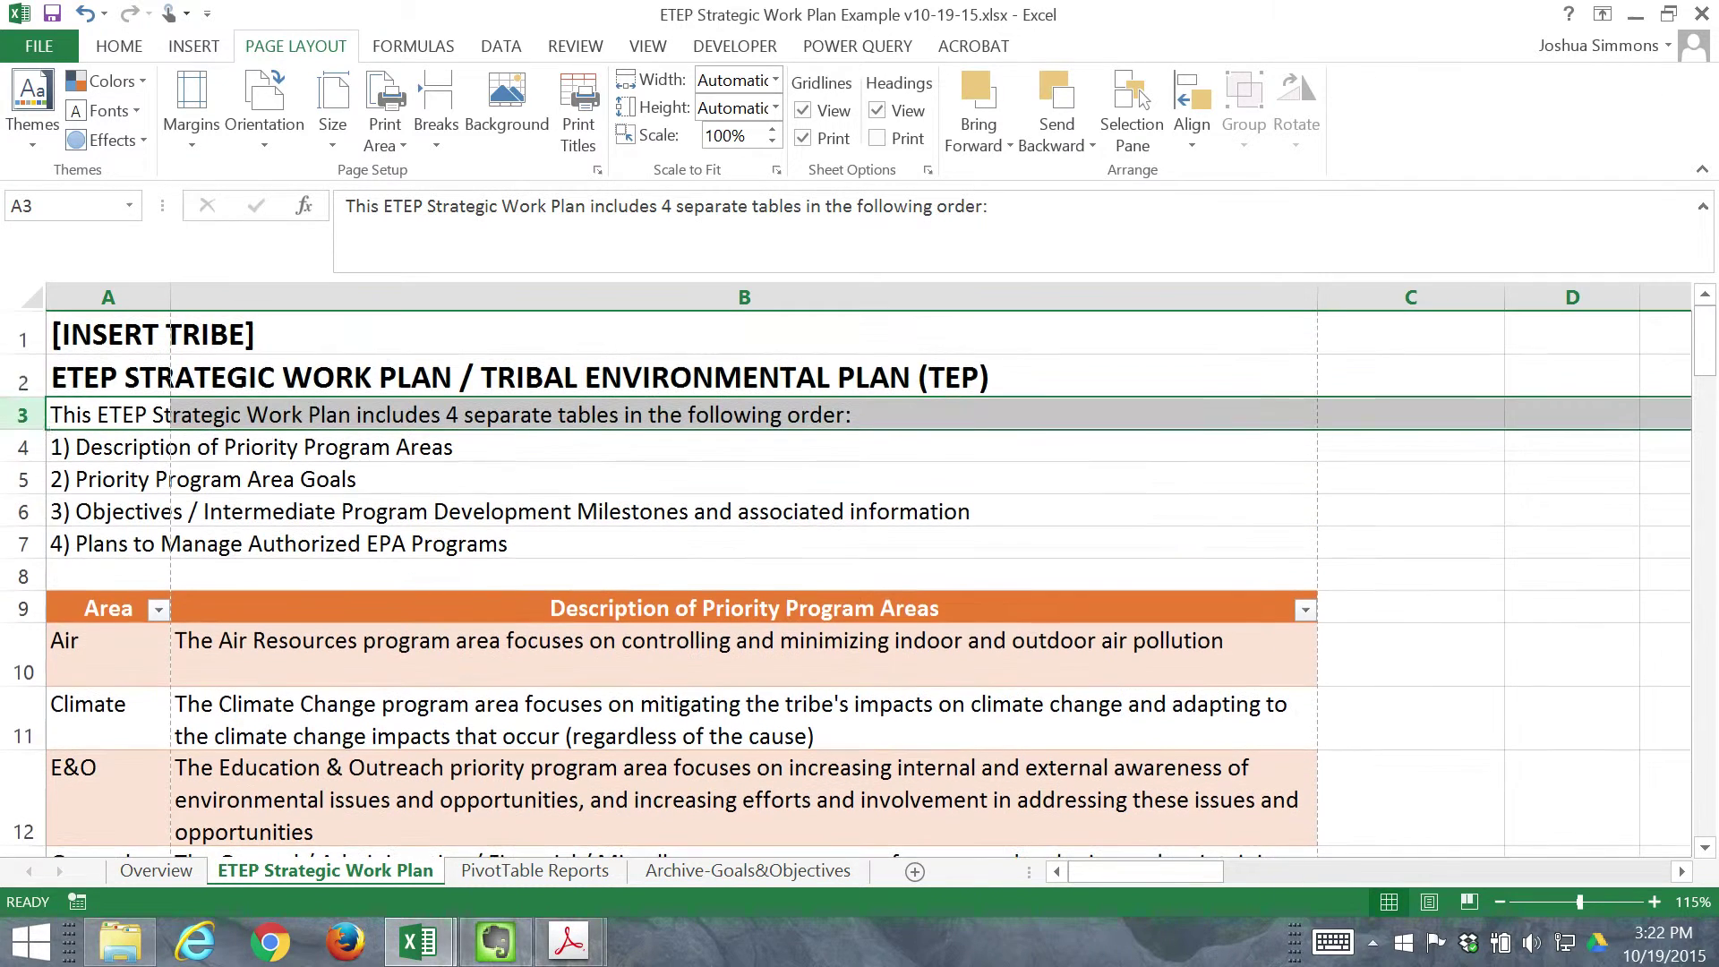
left_click(15, 541, "shift")
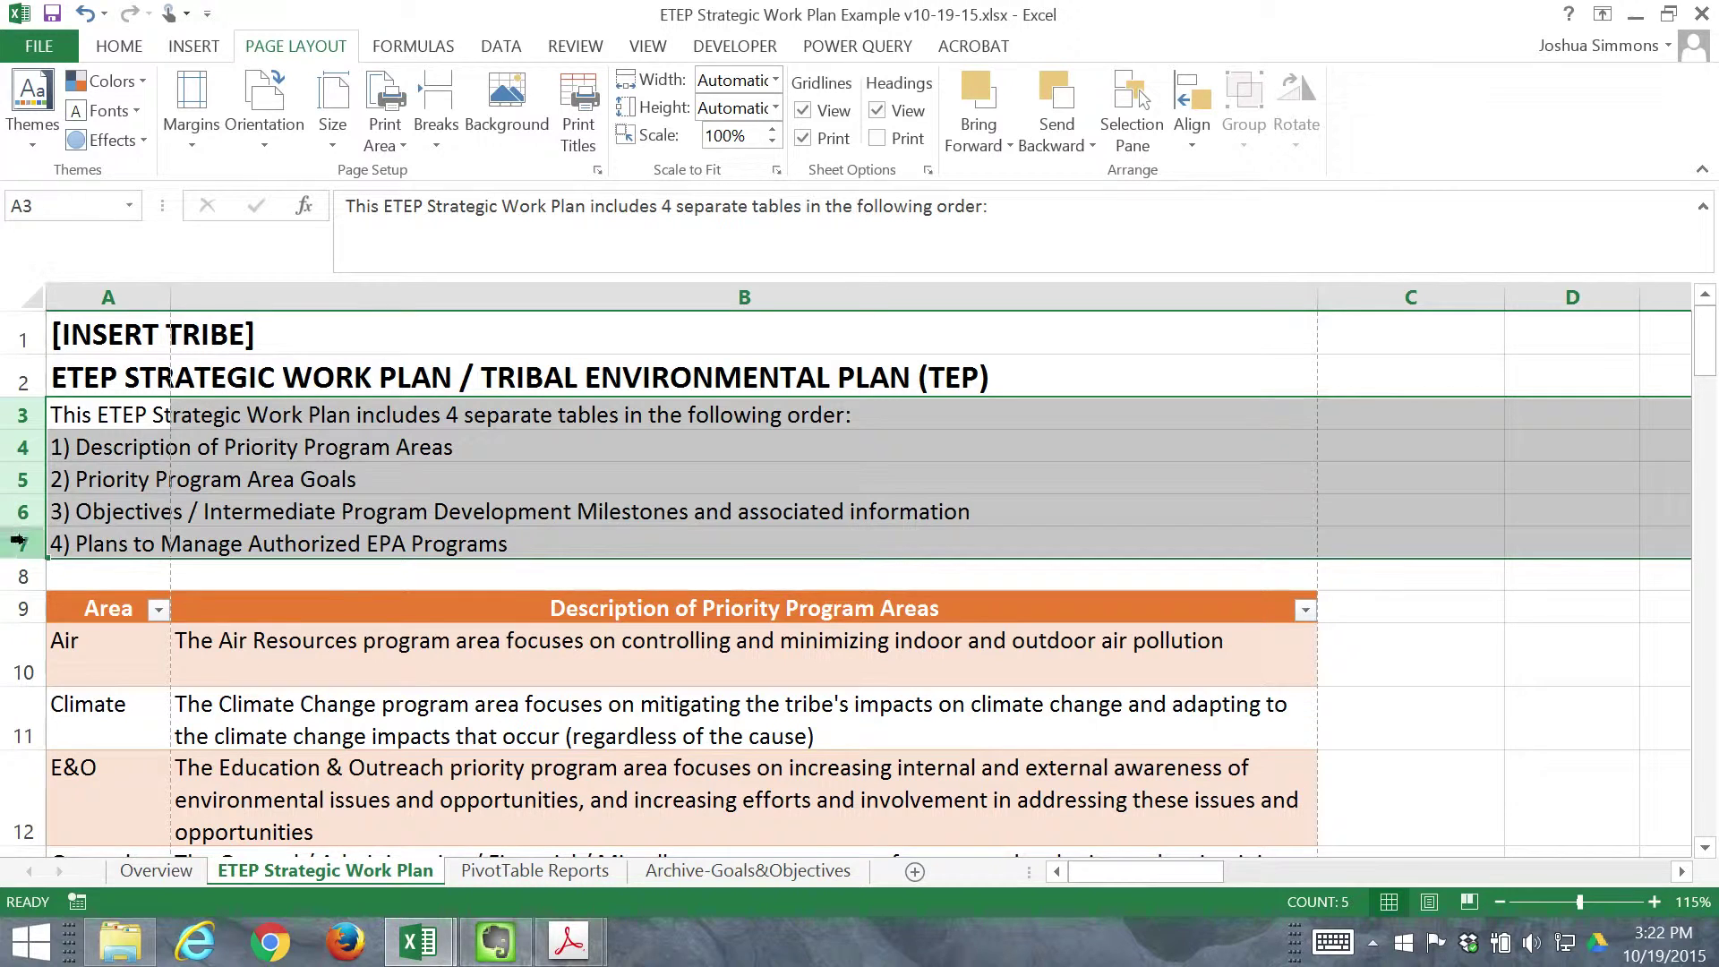
right_click(28, 548)
key("Escape")
left_click(18, 414)
left_click(11, 541, "shift")
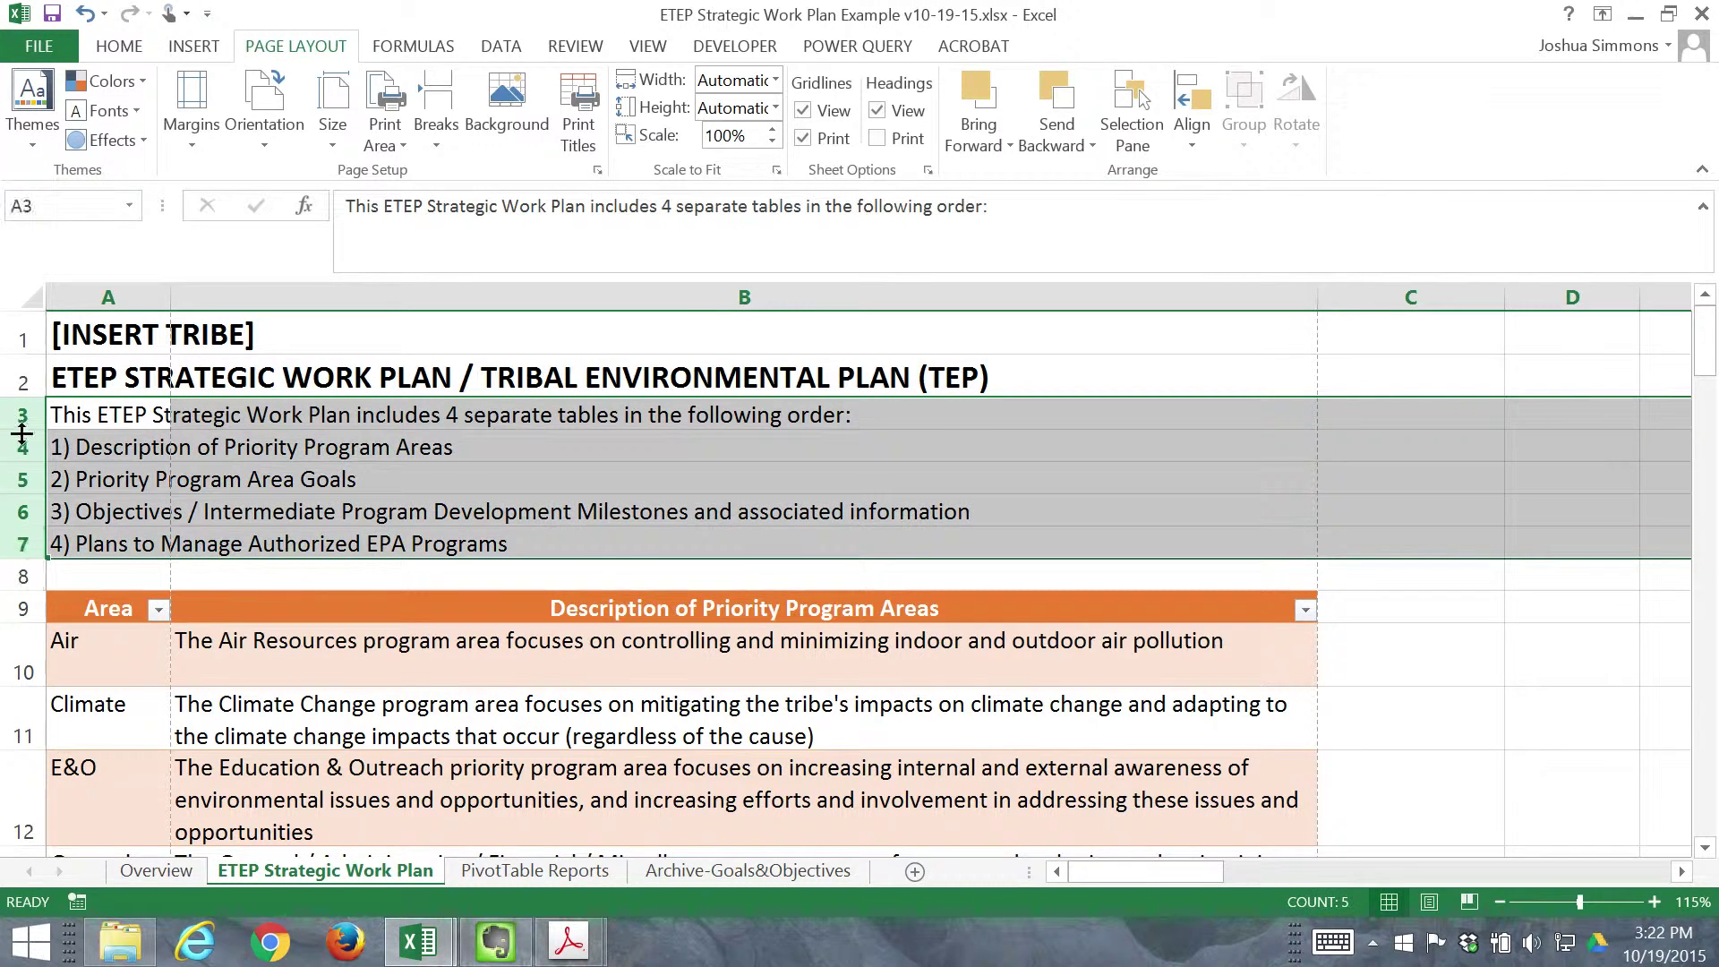
left_click(18, 414)
left_click(9, 535, "shift")
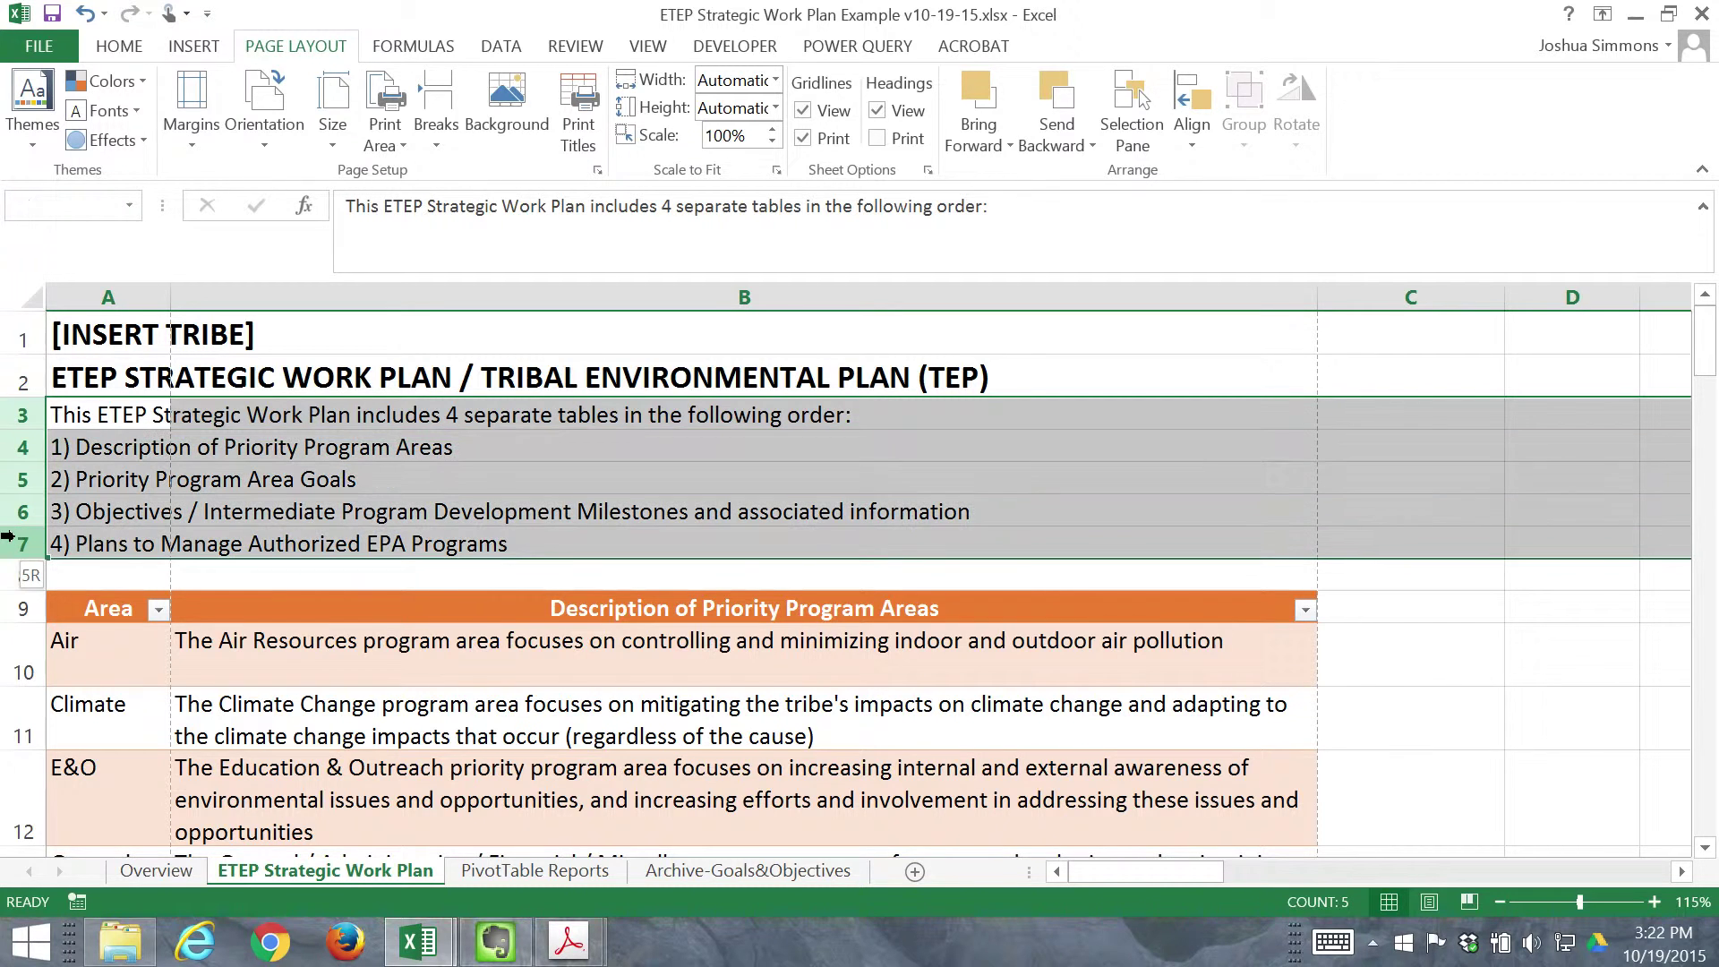
right_click(11, 506)
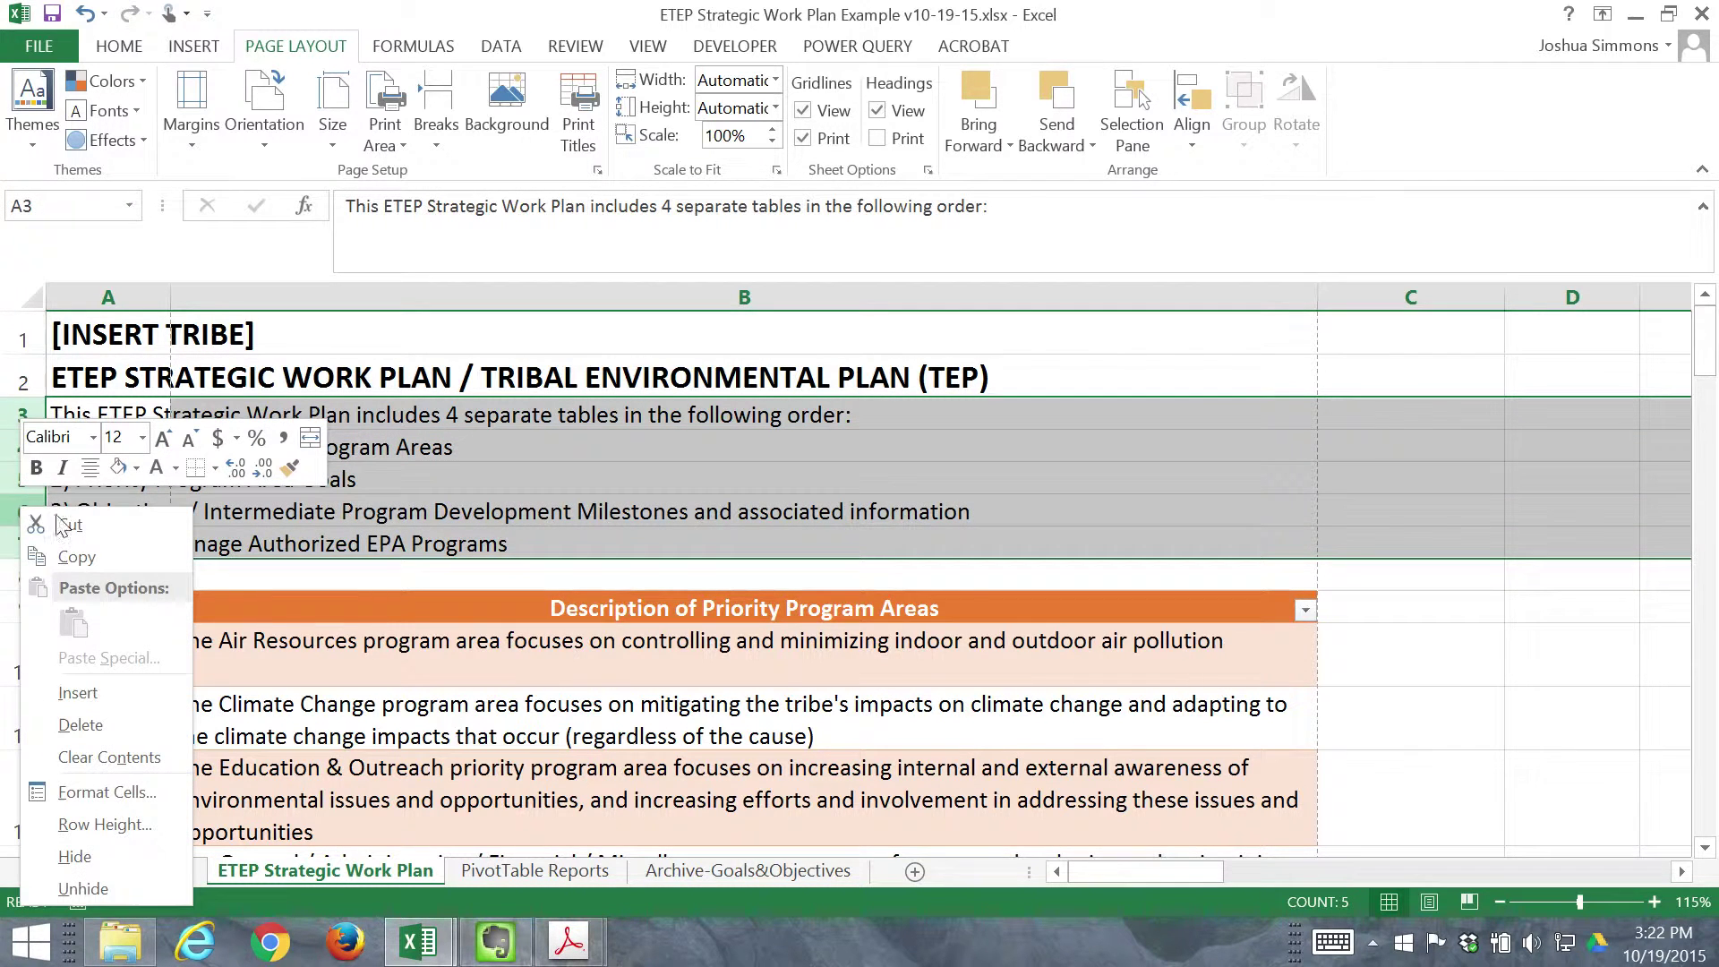
left_click(83, 856)
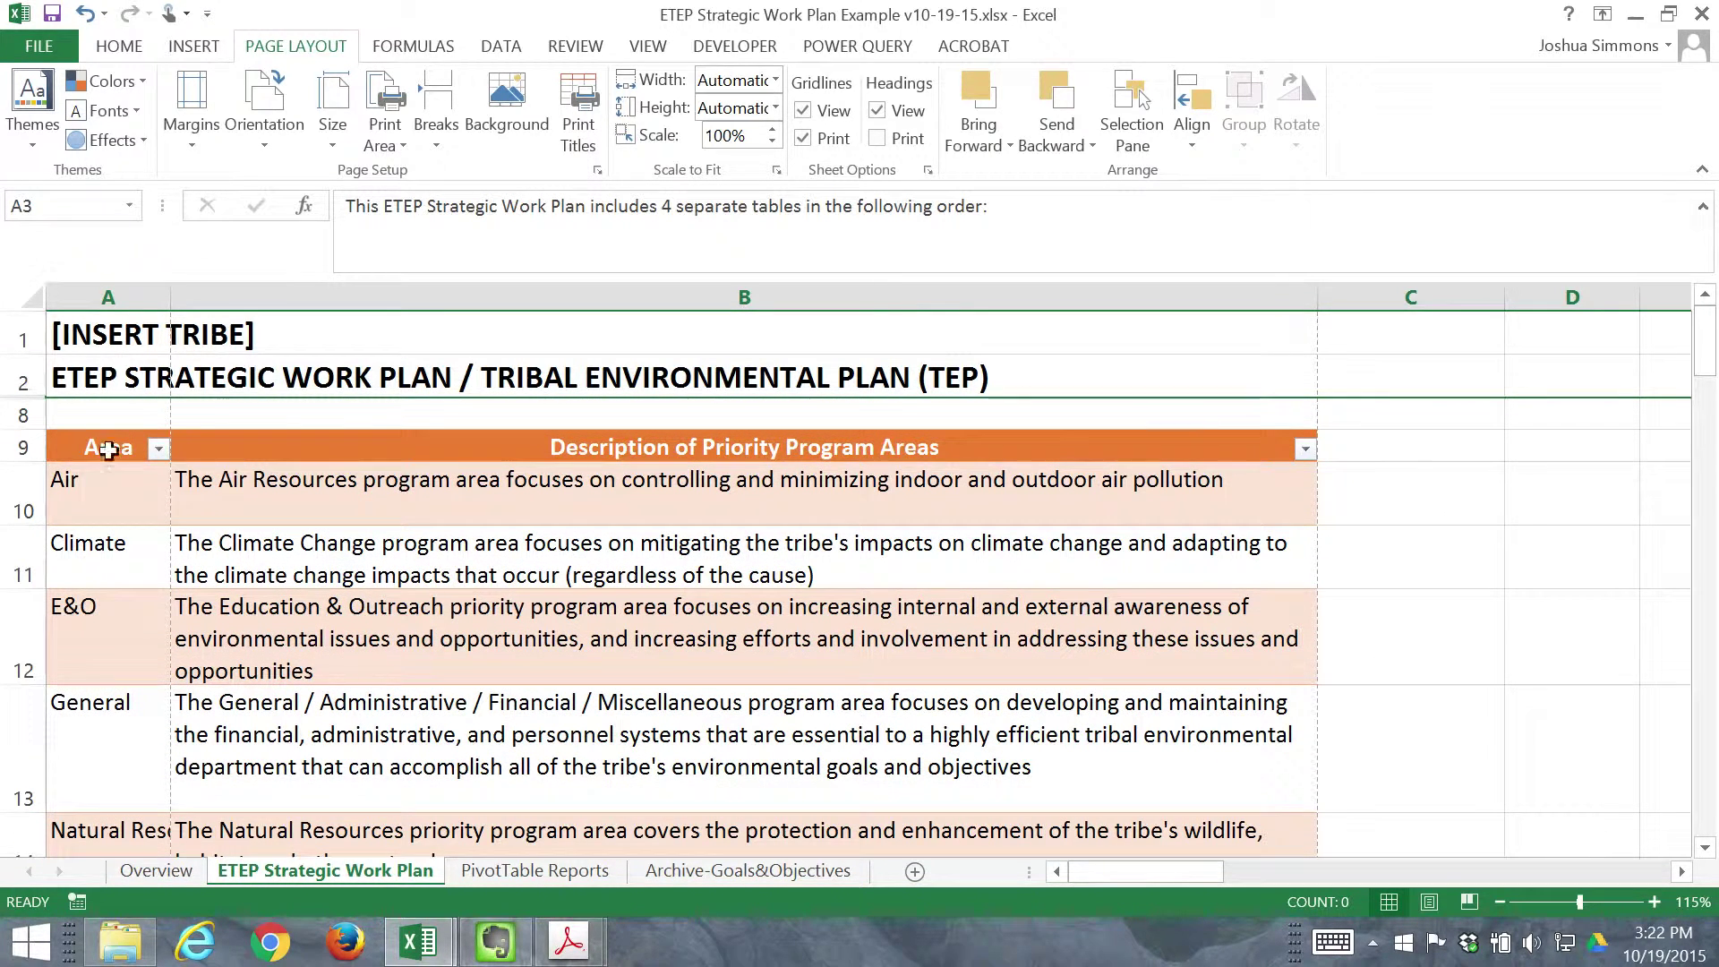
- Filter the Description of Priority Program Areas table by Area to show only Climate
left_click(136, 449)
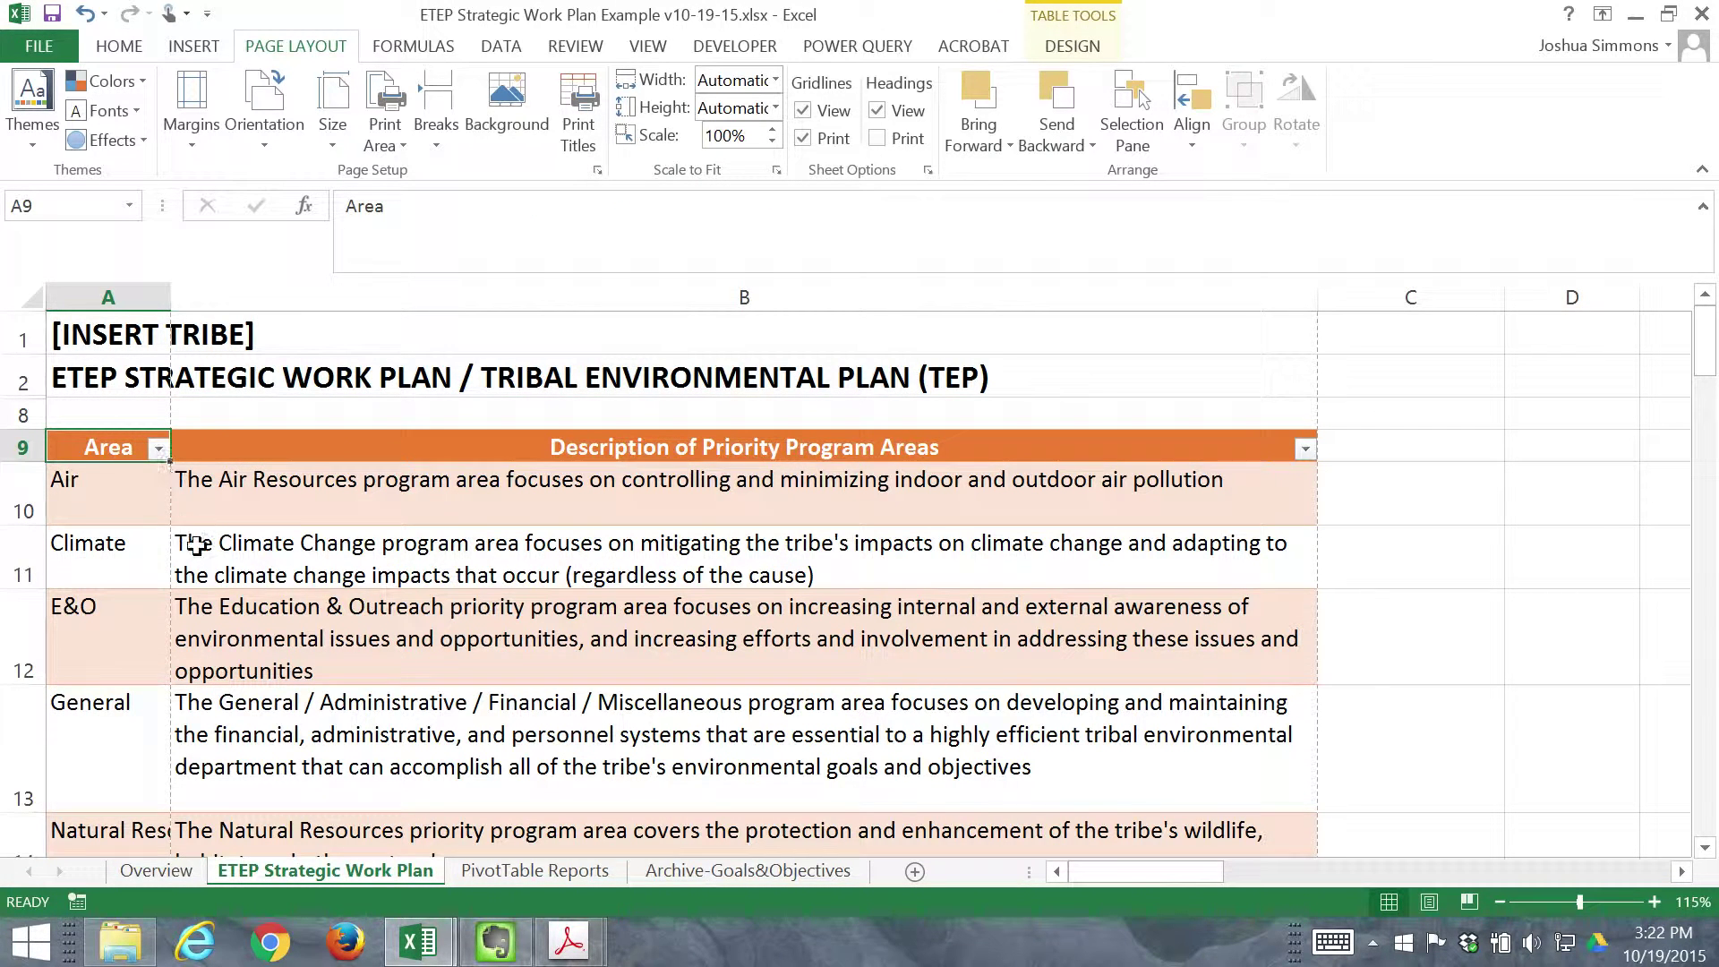
left_click(135, 564)
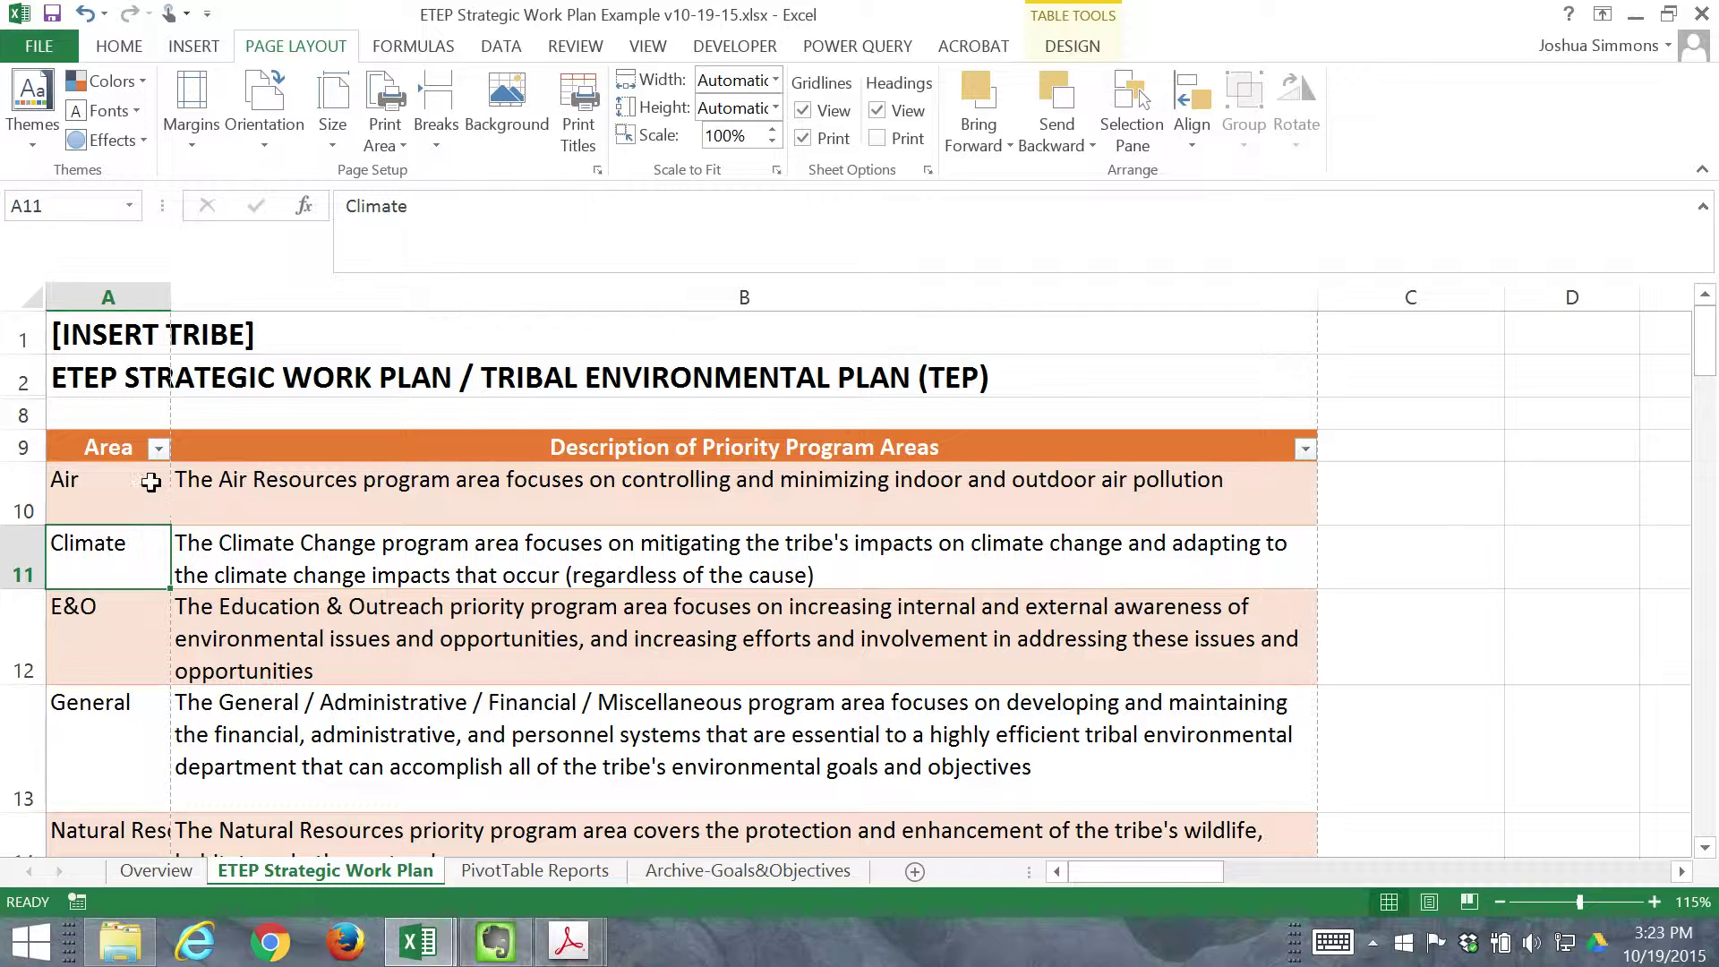
left_click(157, 449)
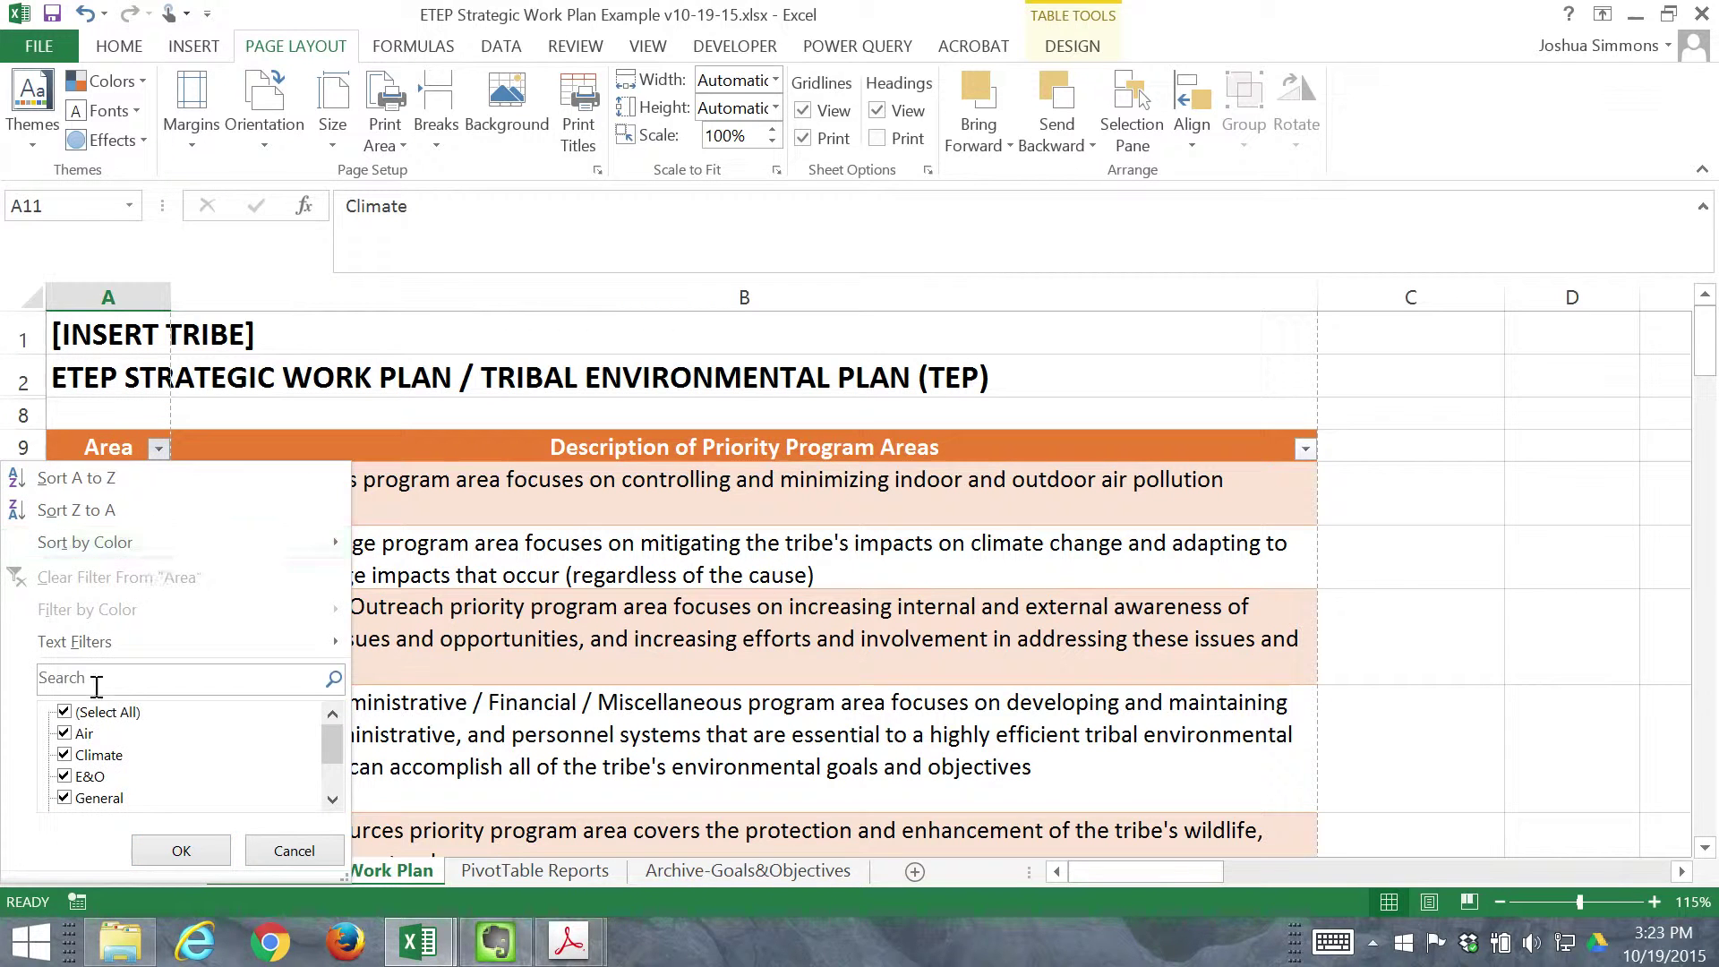
left_click(89, 712)
left_click(89, 755)
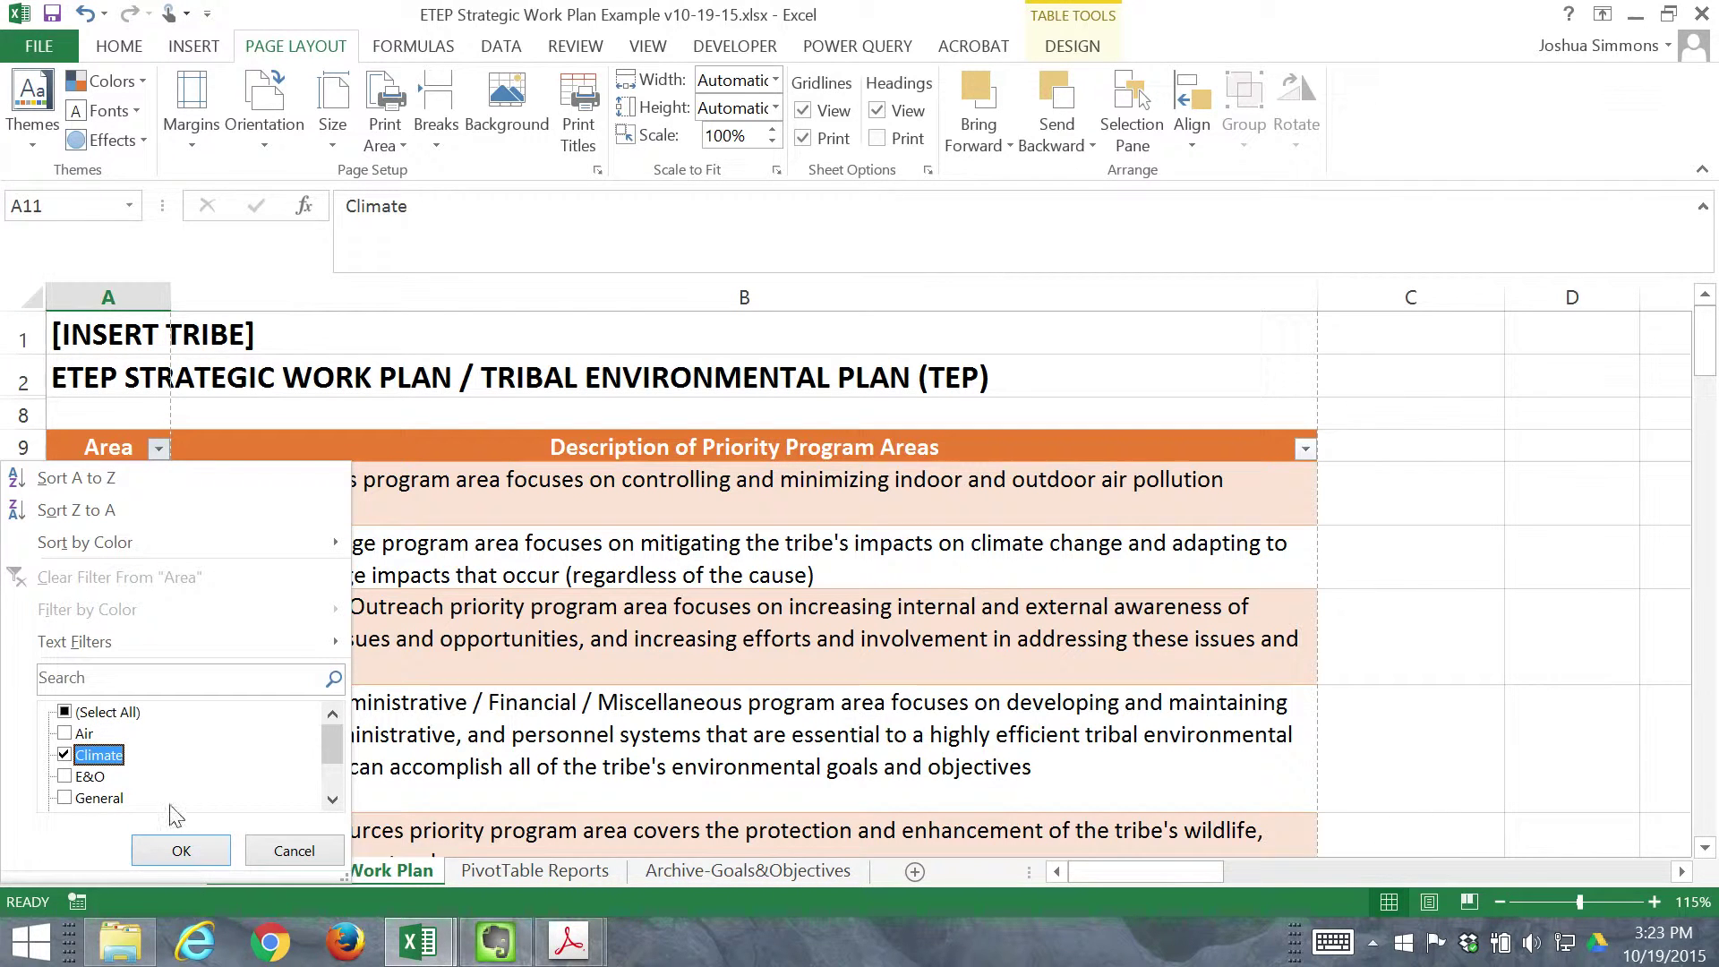
left_click(183, 852)
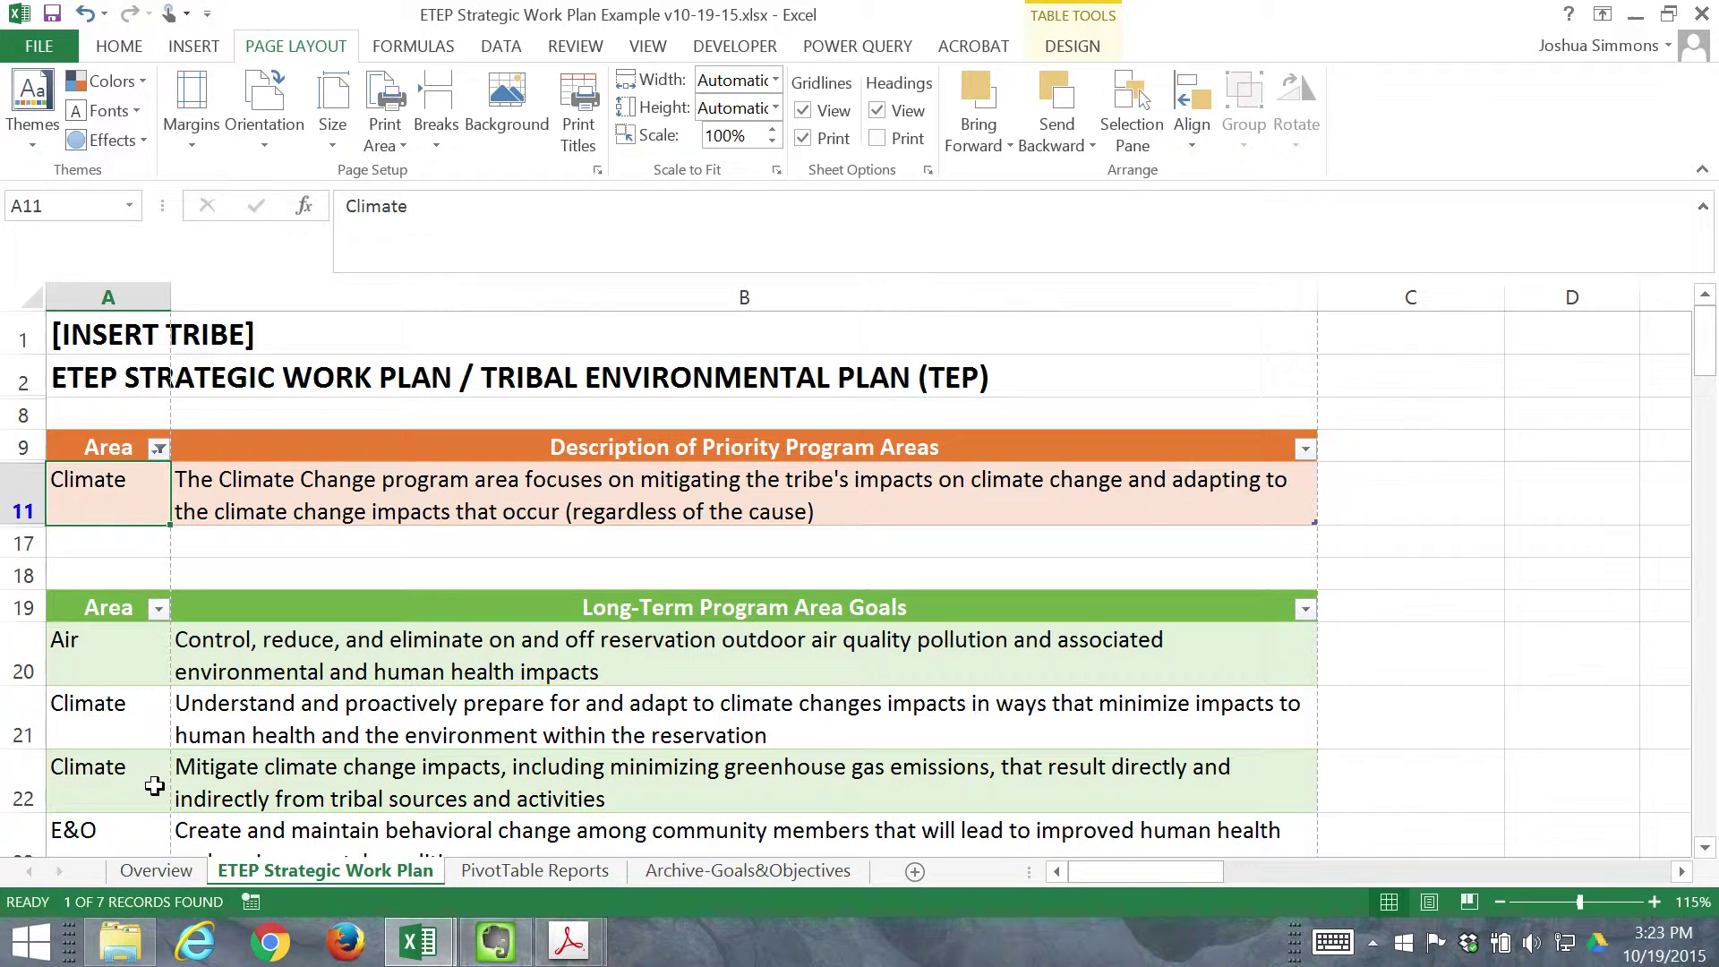
- Filter the Long-Term Program Area Goals table by Area to show only Climate
left_click(157, 607)
left_click(86, 428)
left_click(97, 470)
left_click(181, 565)
- Filter the Objectives / Intermediate Program Development Milestones table by its Area column to show only Climate
scroll(180, 608, "down", 2)
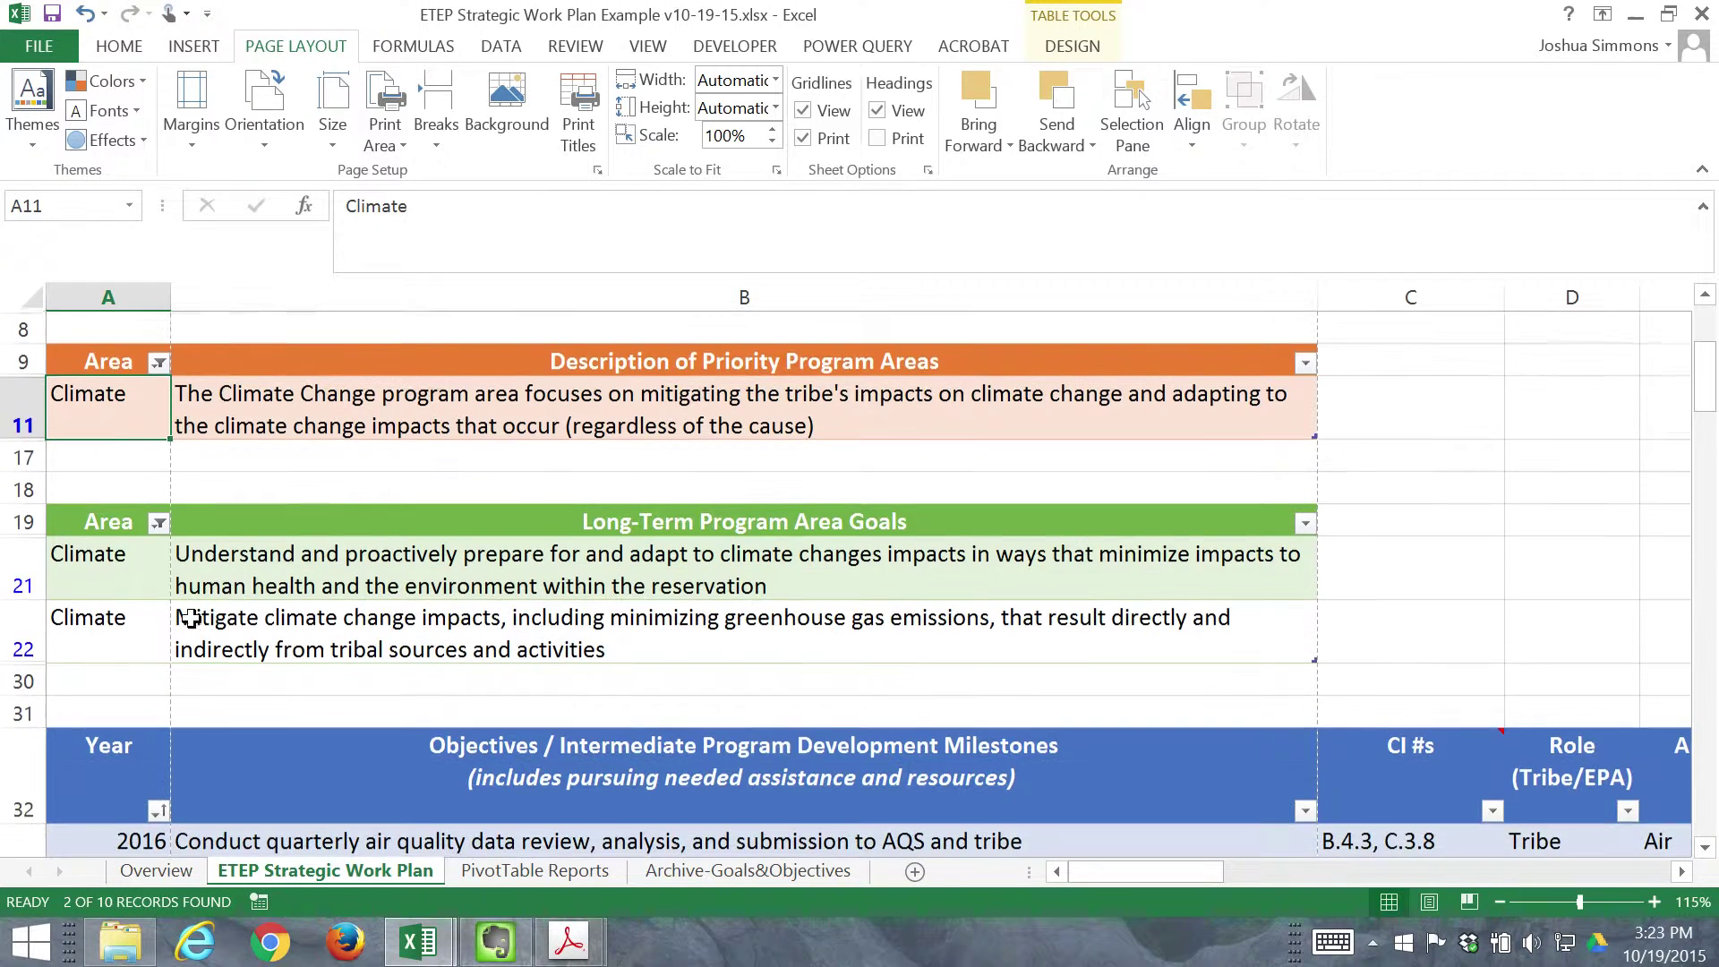
left_click_drag(1186, 856, 1228, 865)
left_click(474, 746)
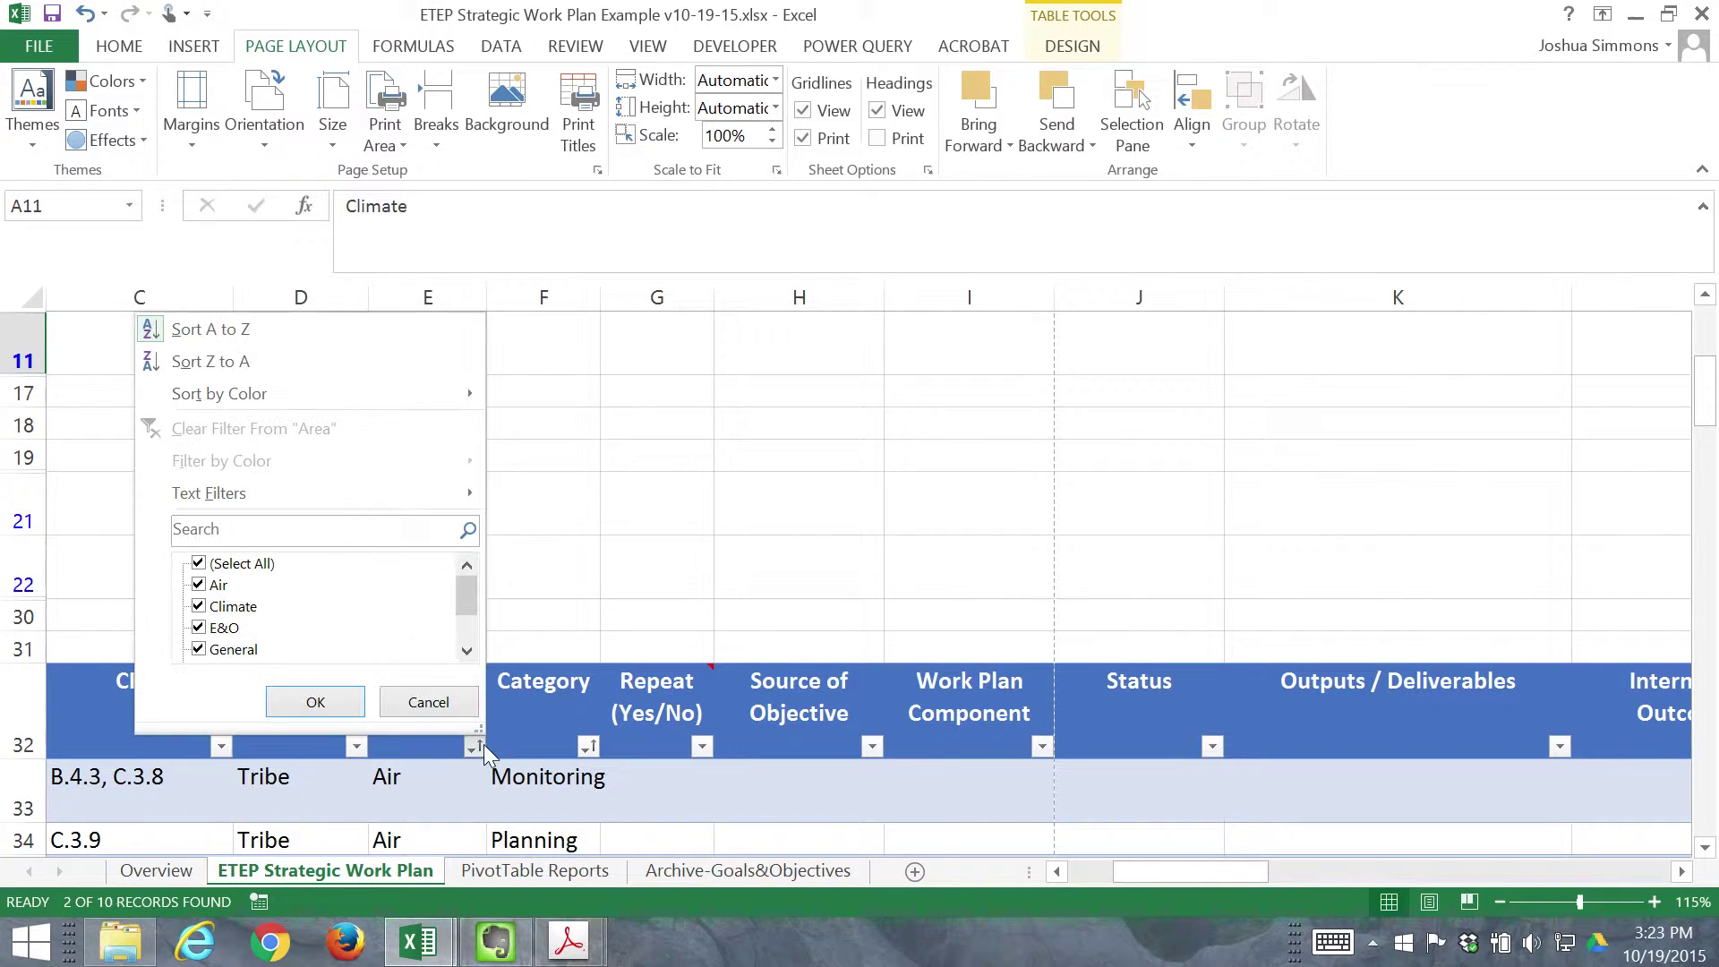
left_click(215, 566)
left_click(215, 606)
left_click(324, 702)
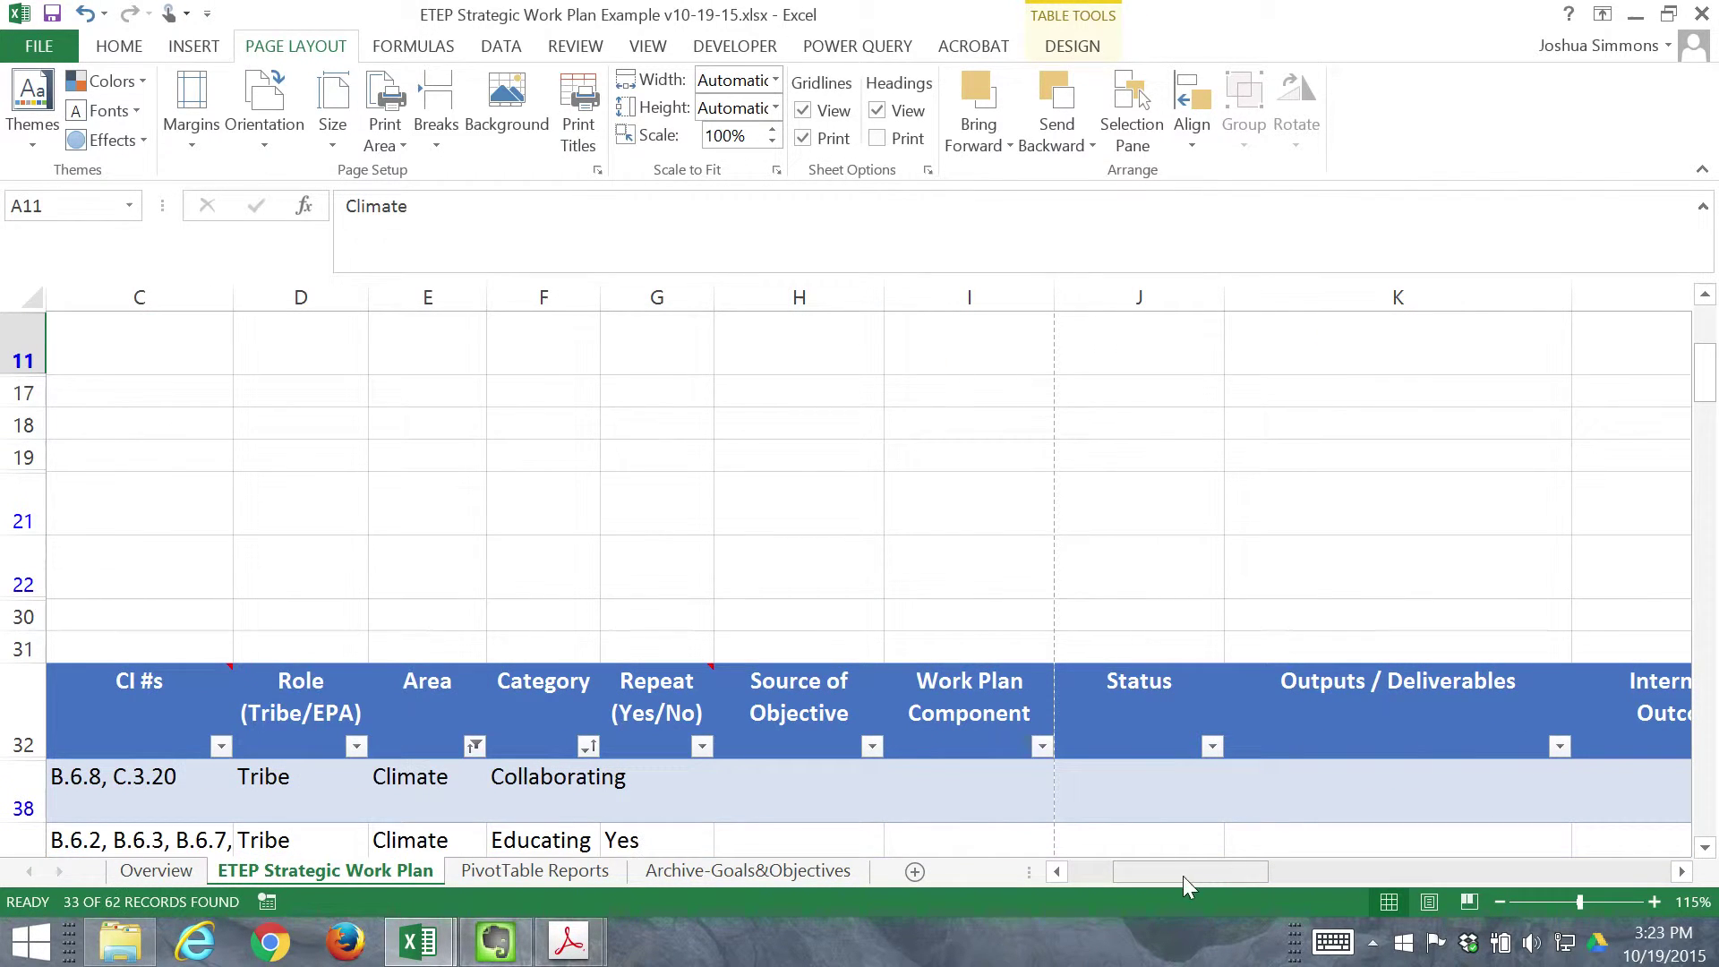
- Filter the Plans to Manage Authorized EPA Programs table below the objectives by Area to show only Climate
left_click_drag(1184, 875, 1139, 874)
left_click(351, 647)
key("ctrl+Down")
key("ctrl+Down")
key("Left")
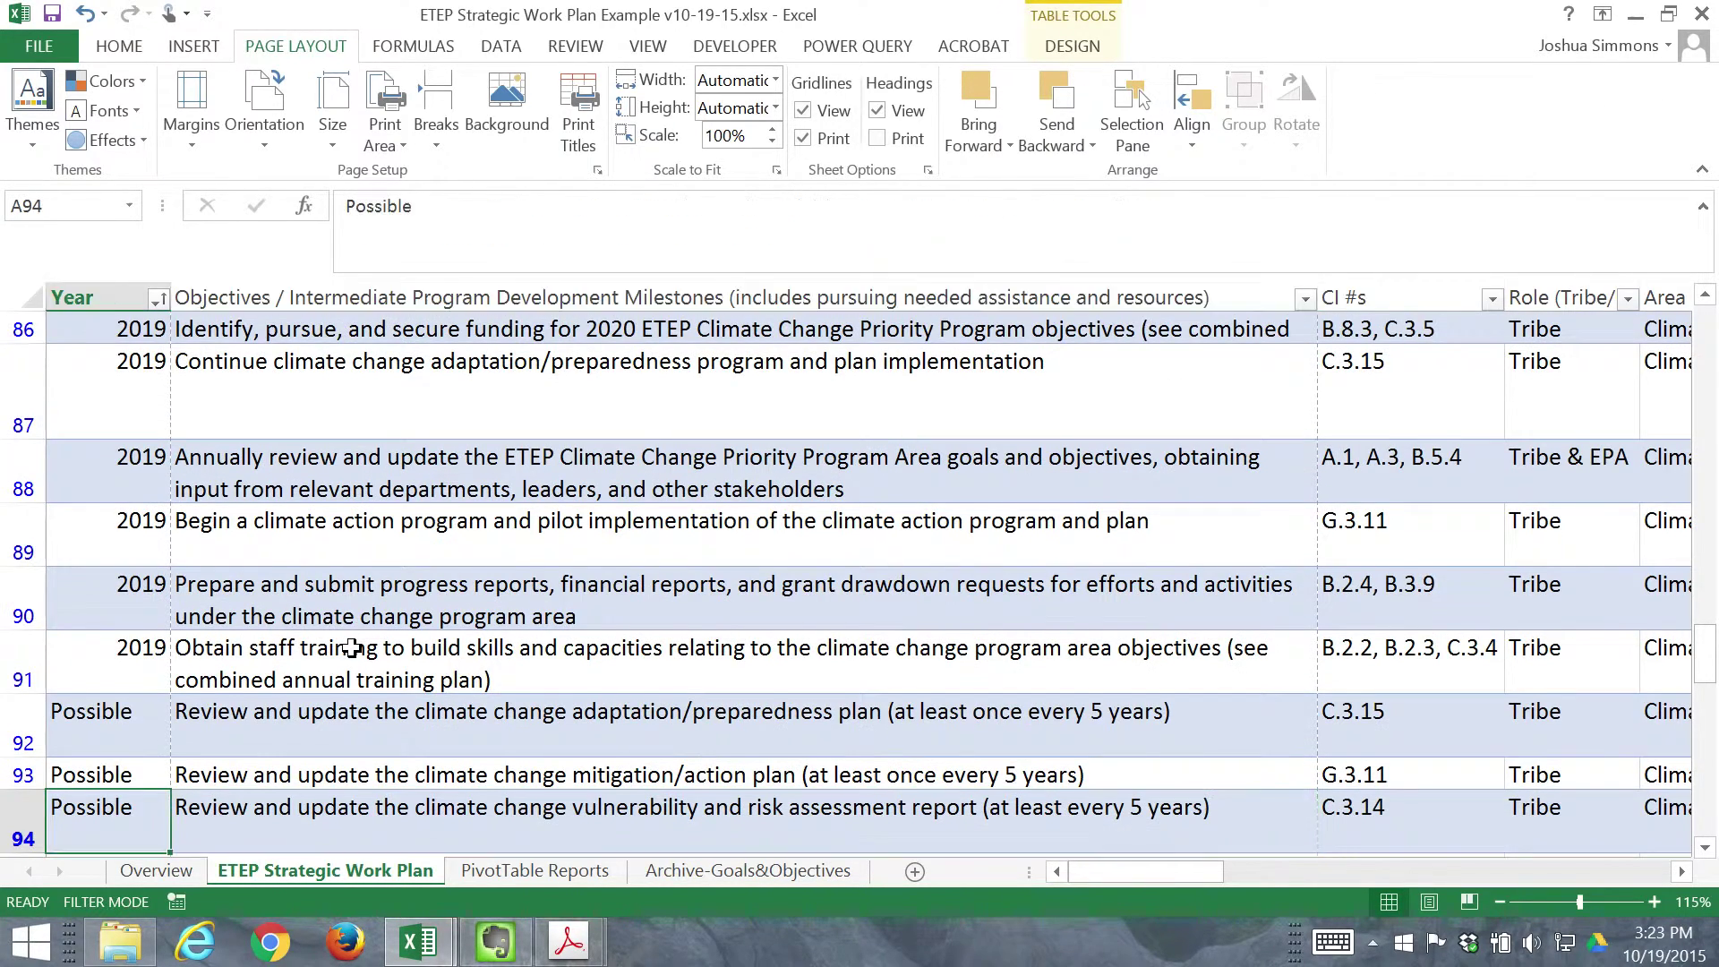
key("Down")
key("Down")
scroll(341, 648, "down", 1)
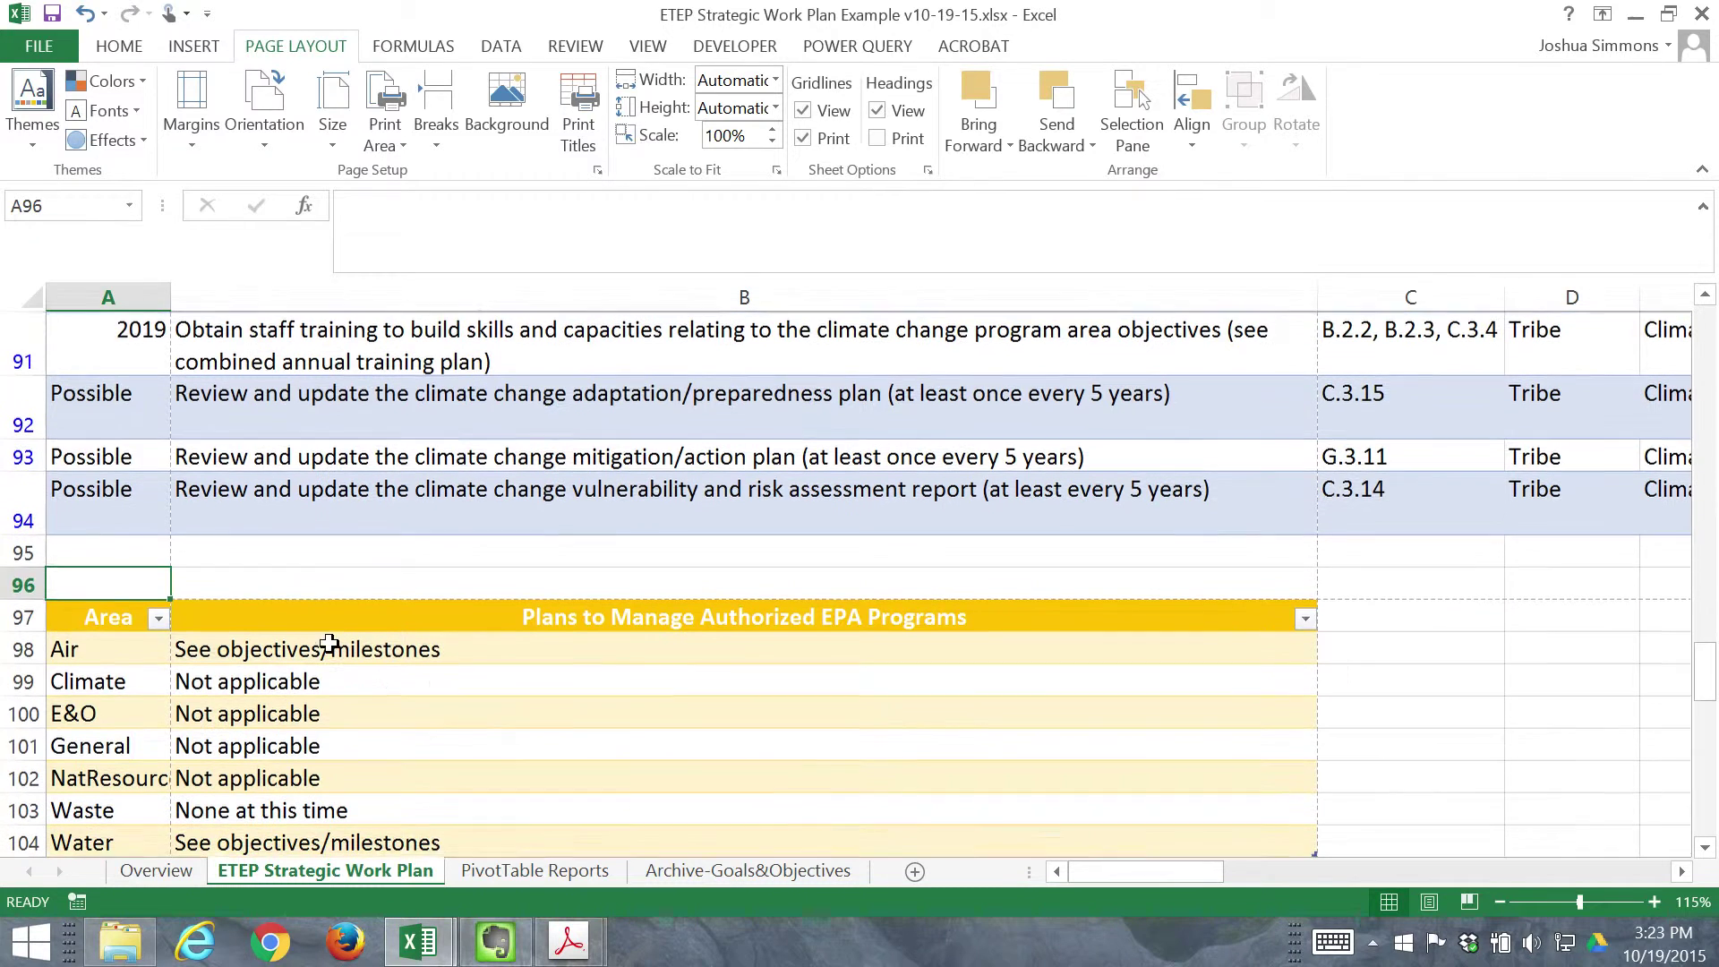
left_click(159, 617)
left_click(64, 435)
left_click(65, 478)
left_click(175, 575)
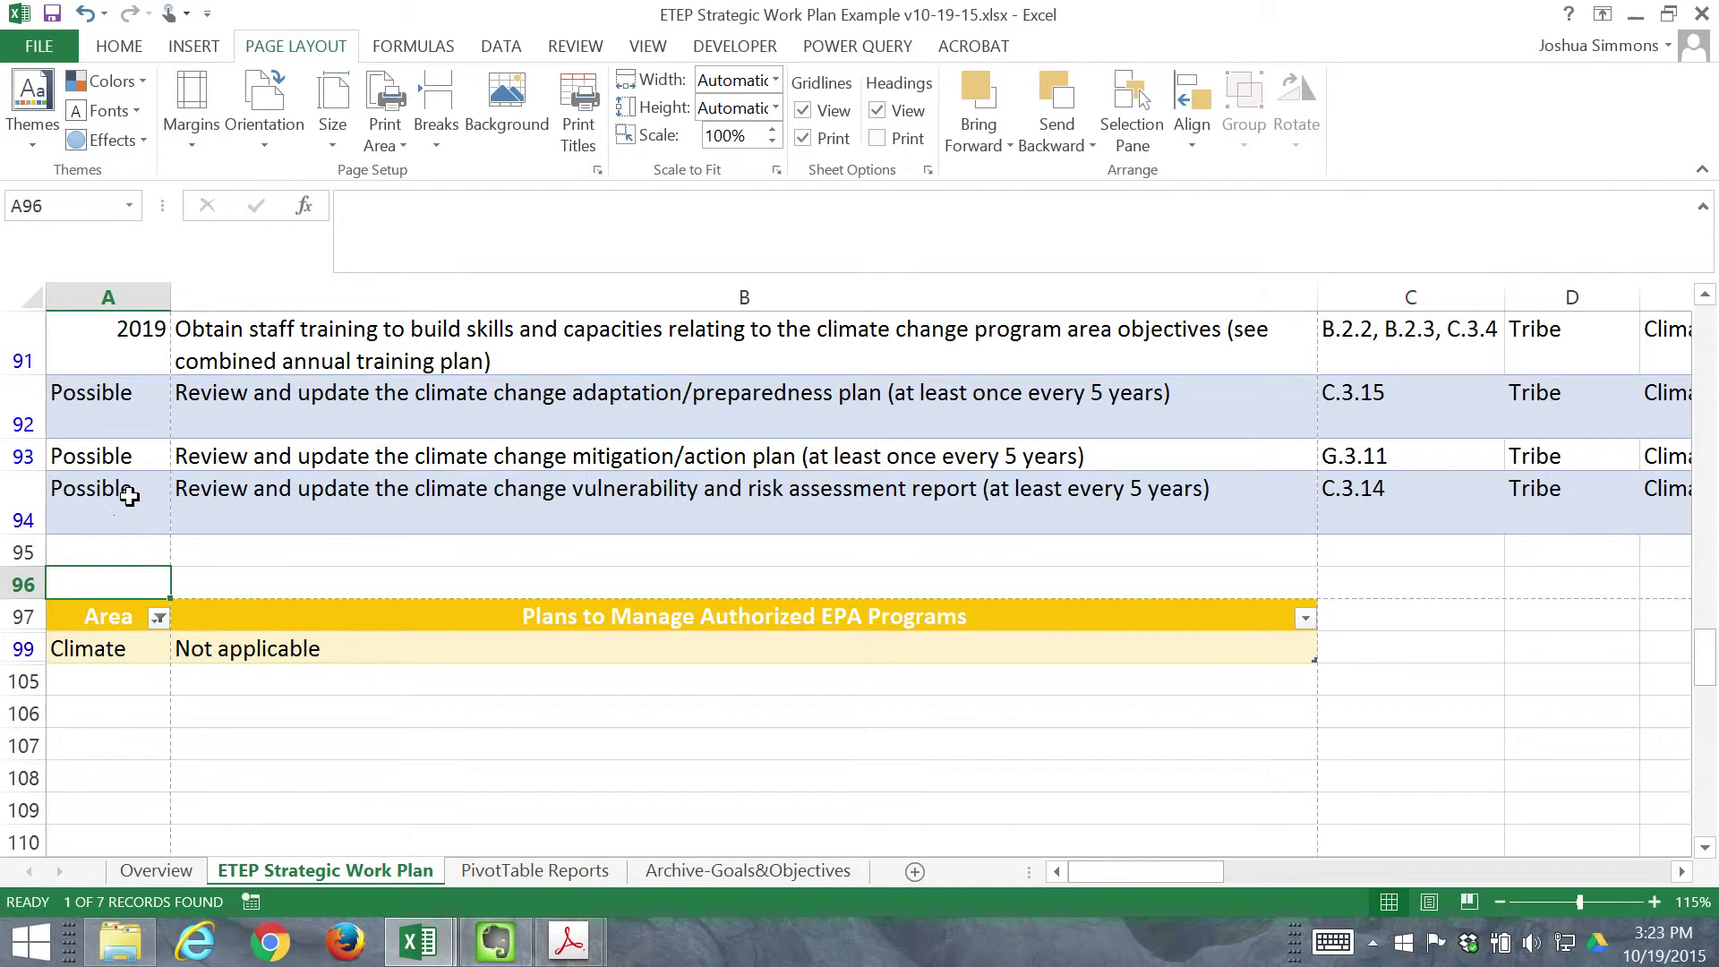
- Switch the sheet's gridline printing off, toggle the on-screen gridlines off and on, and turn gridline printing back on
scroll(111, 498, "up", 1)
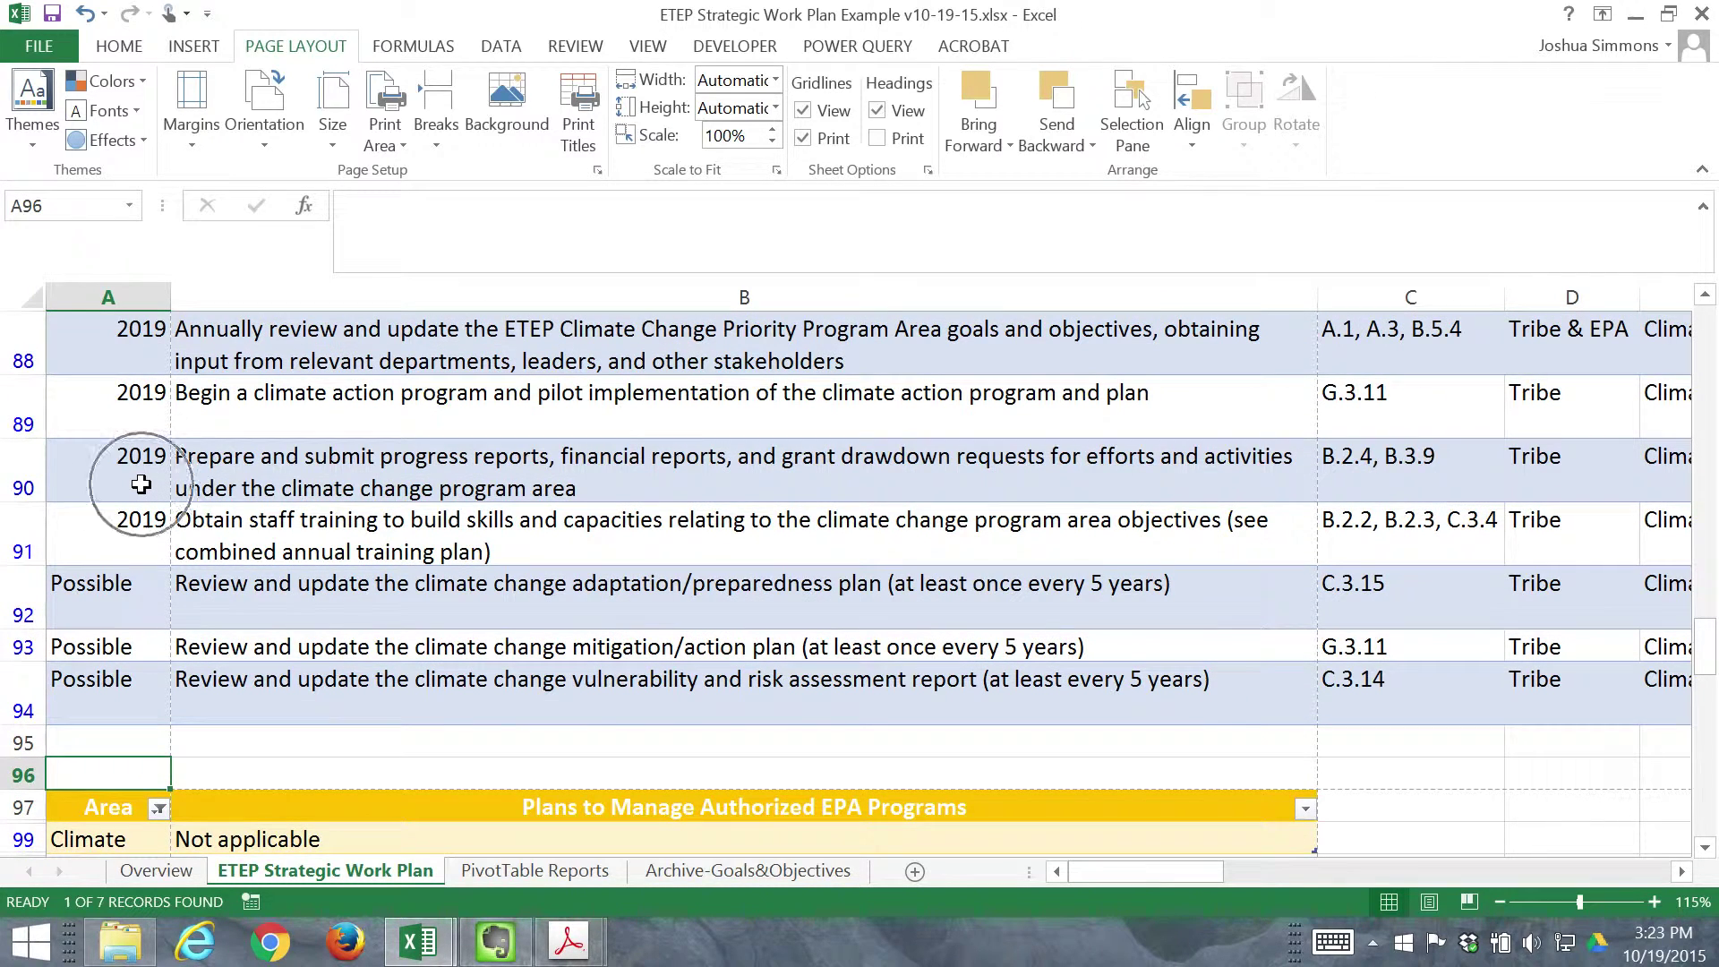
key("ctrl+Home")
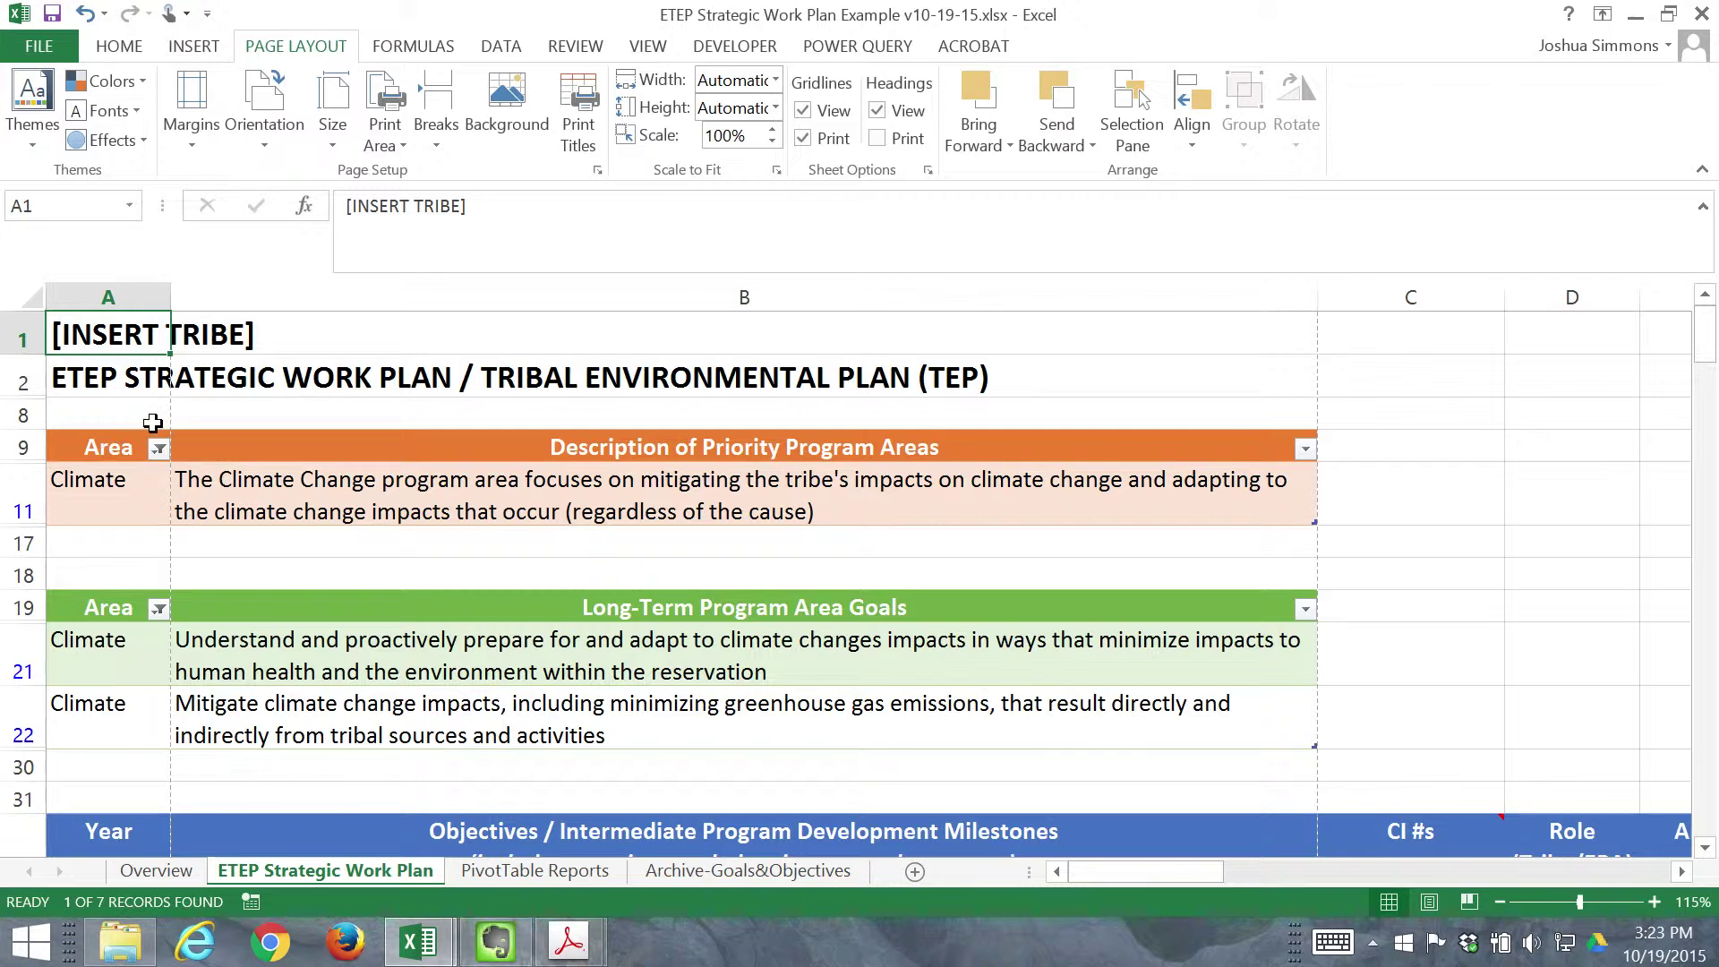
scroll(158, 422, "up", 1, "ctrl")
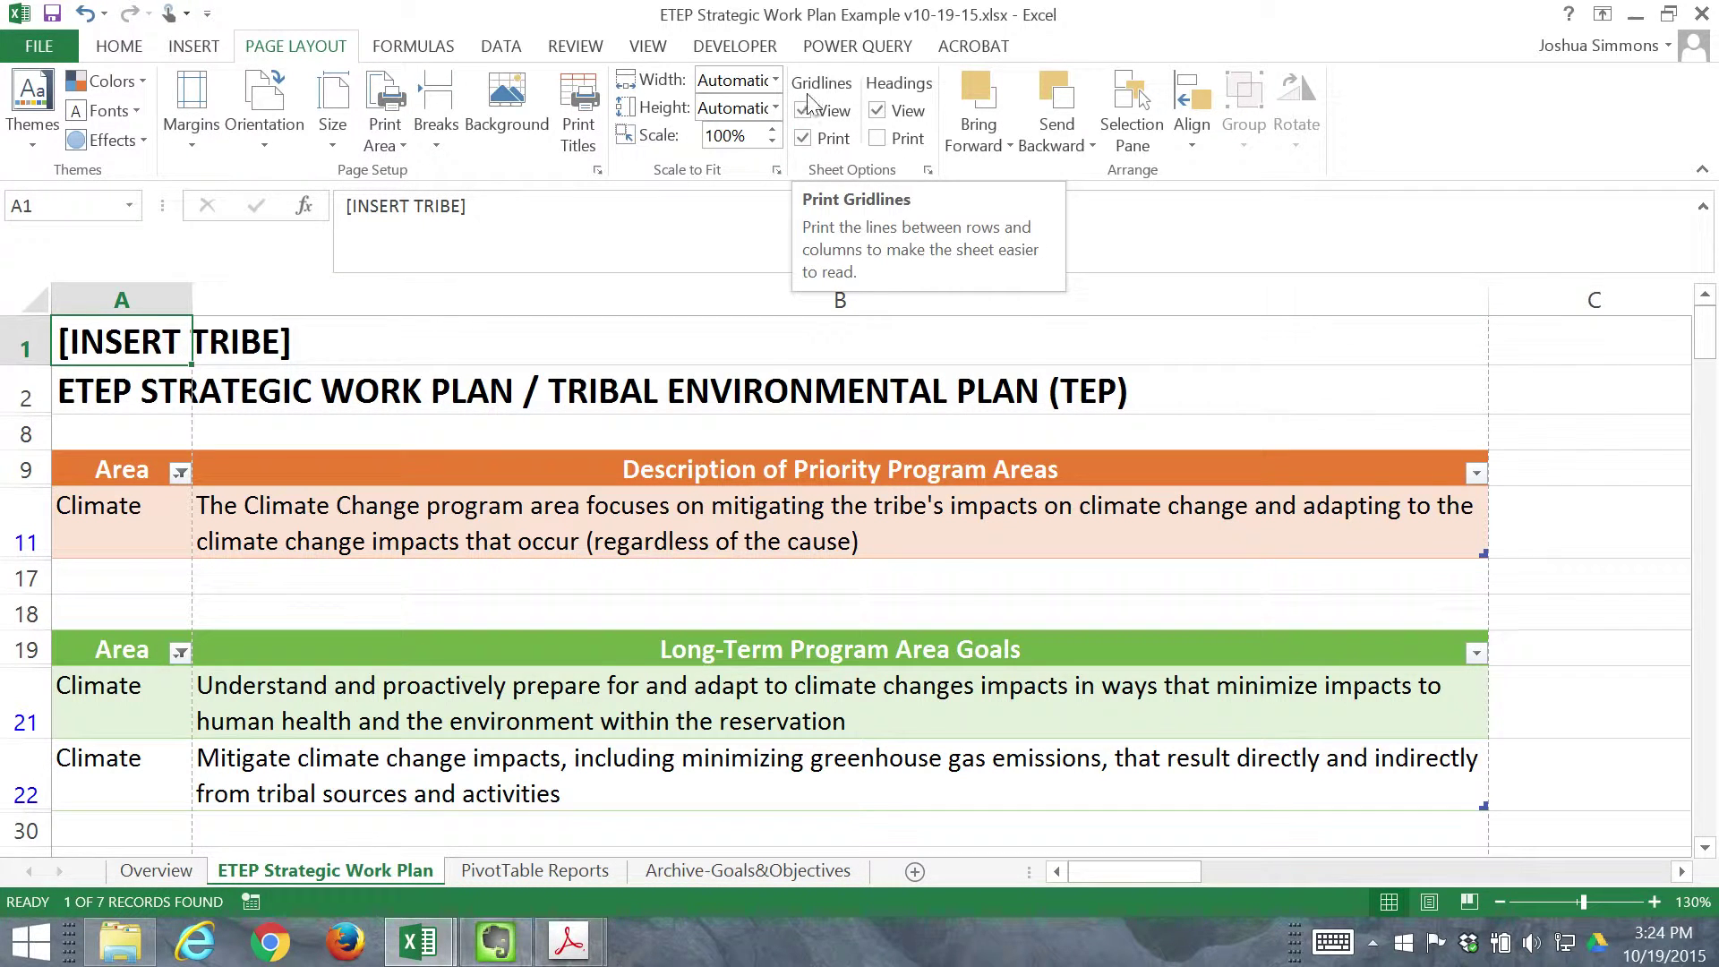
left_click(818, 146)
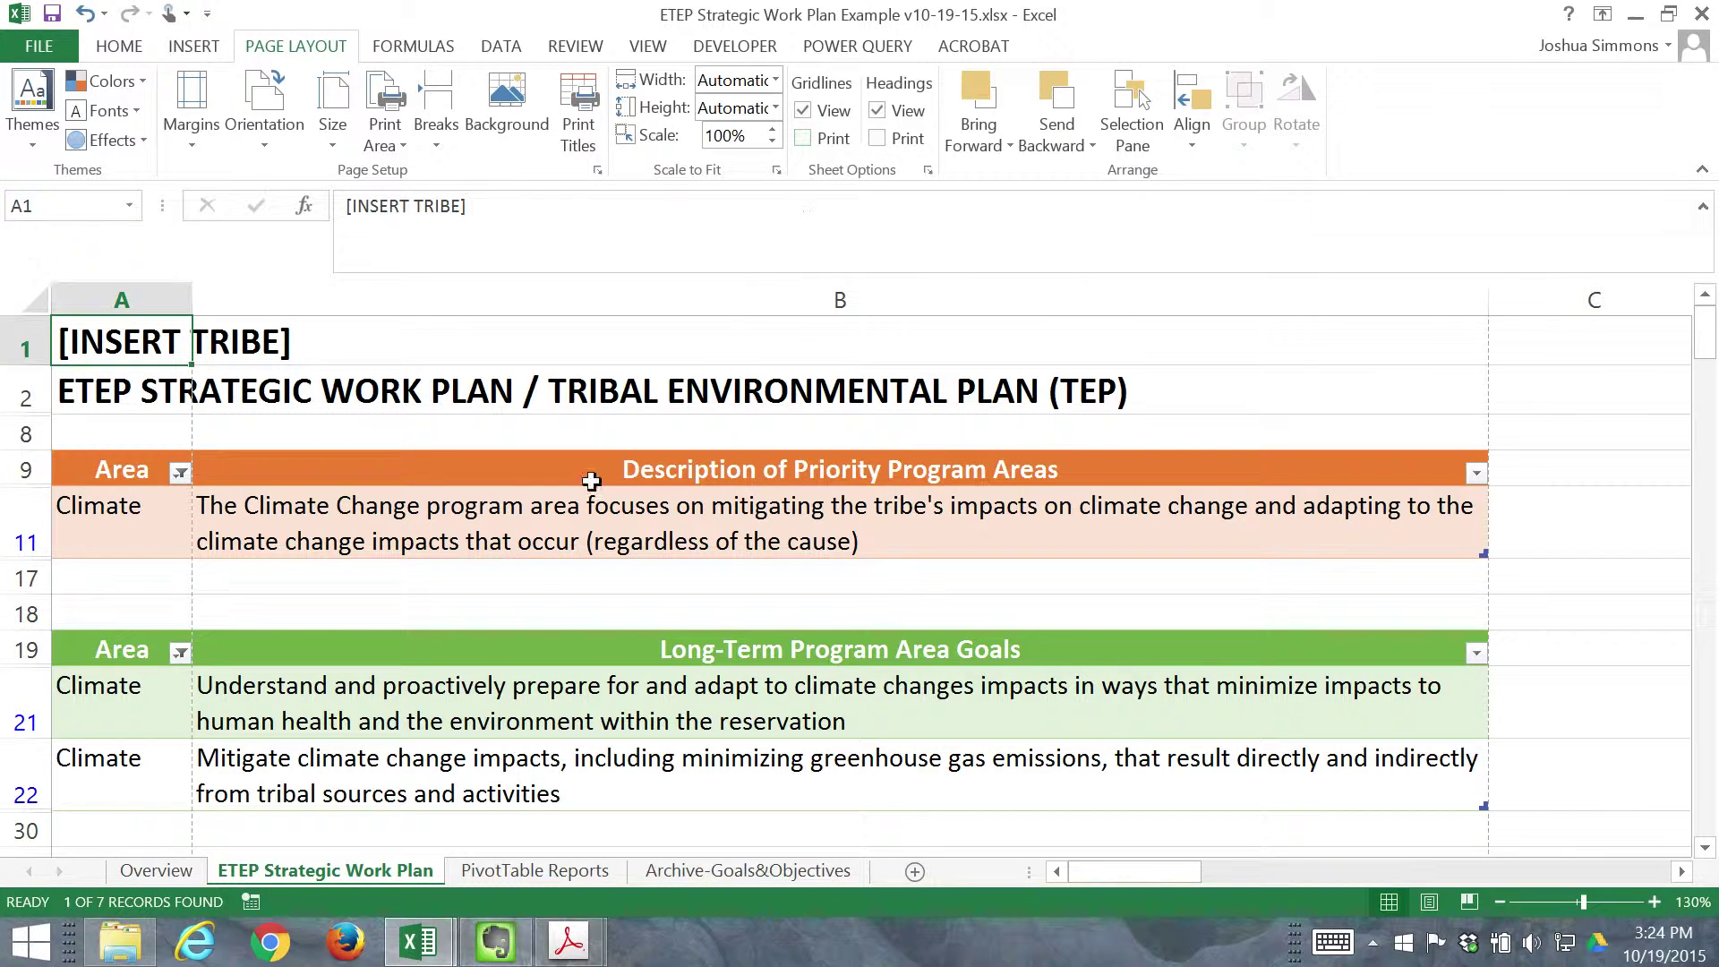
left_click(541, 609)
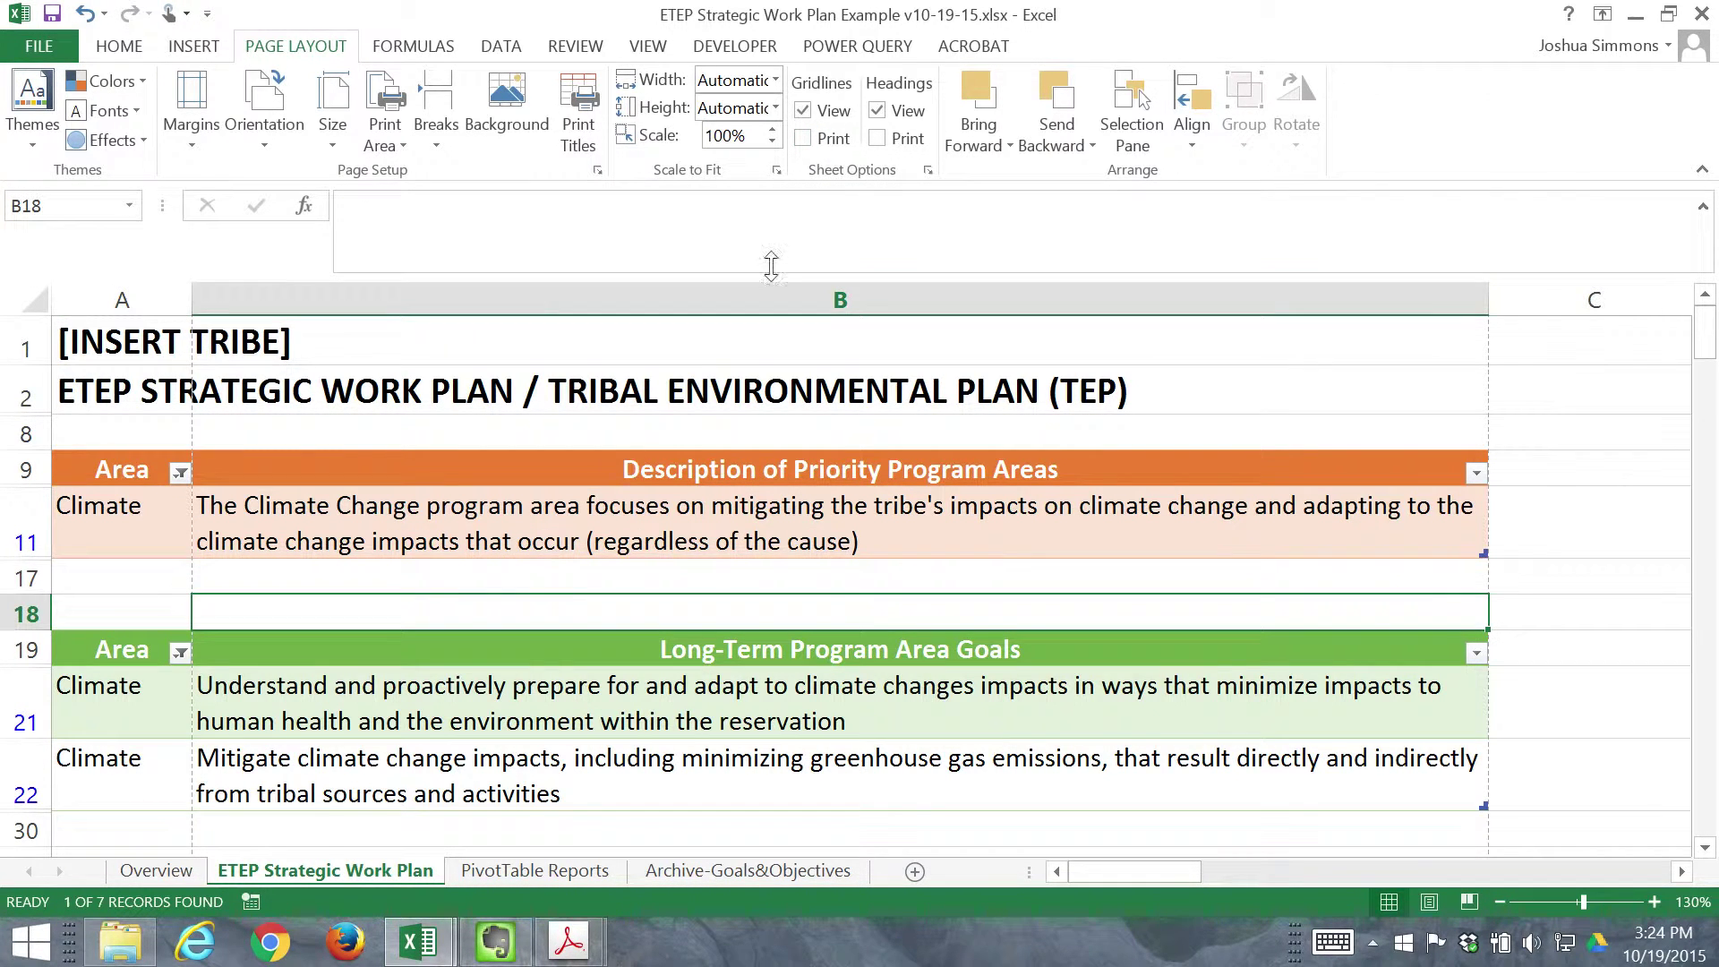
left_click(806, 110)
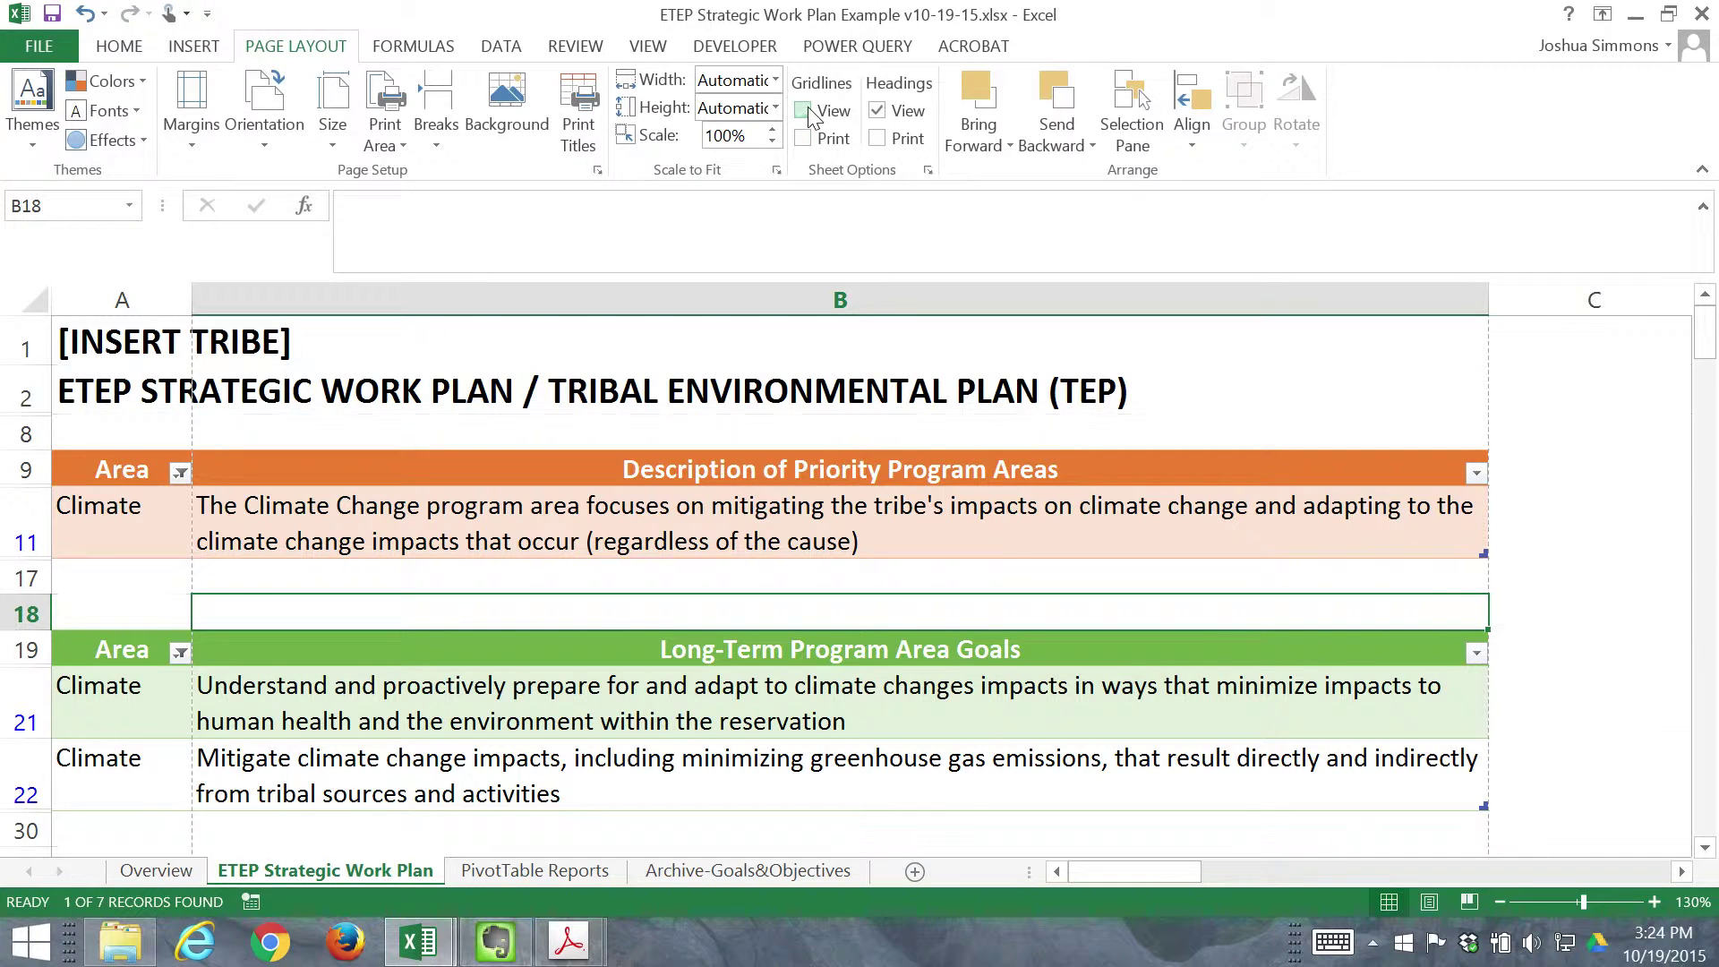
left_click(806, 110)
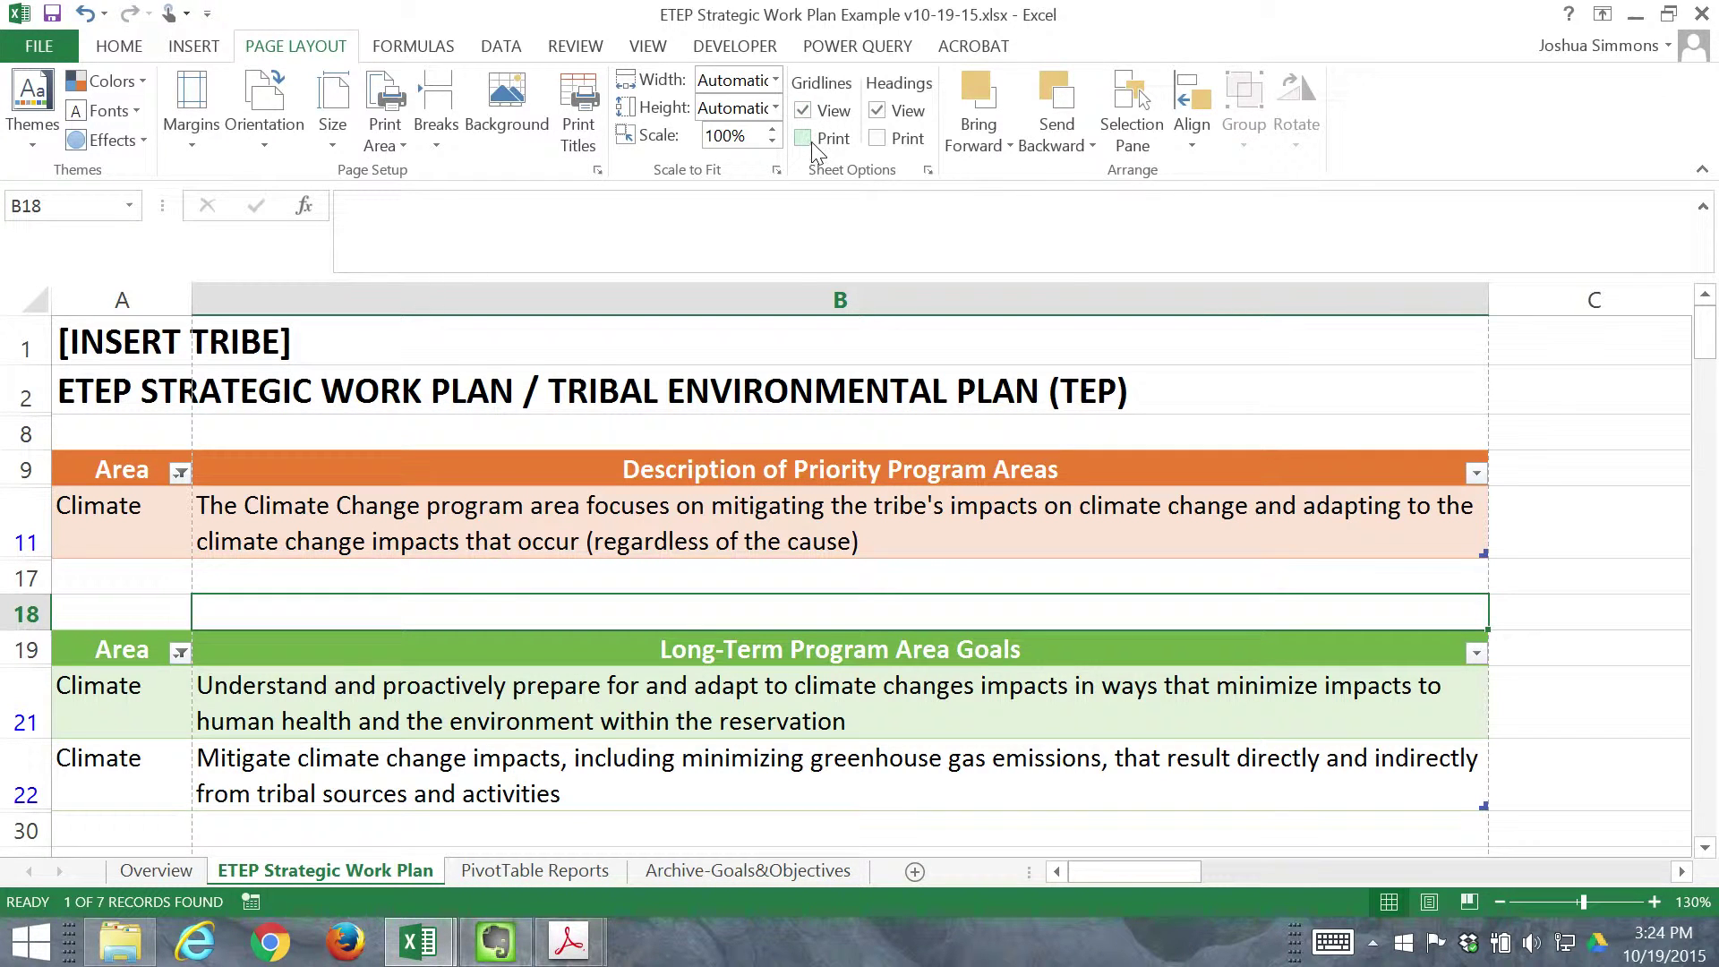
left_click(813, 147)
- Examine where the page-break lines fall across the filtered tables and the columns of the Objectives / Intermediate Program Development Milestones table
left_click(110, 358)
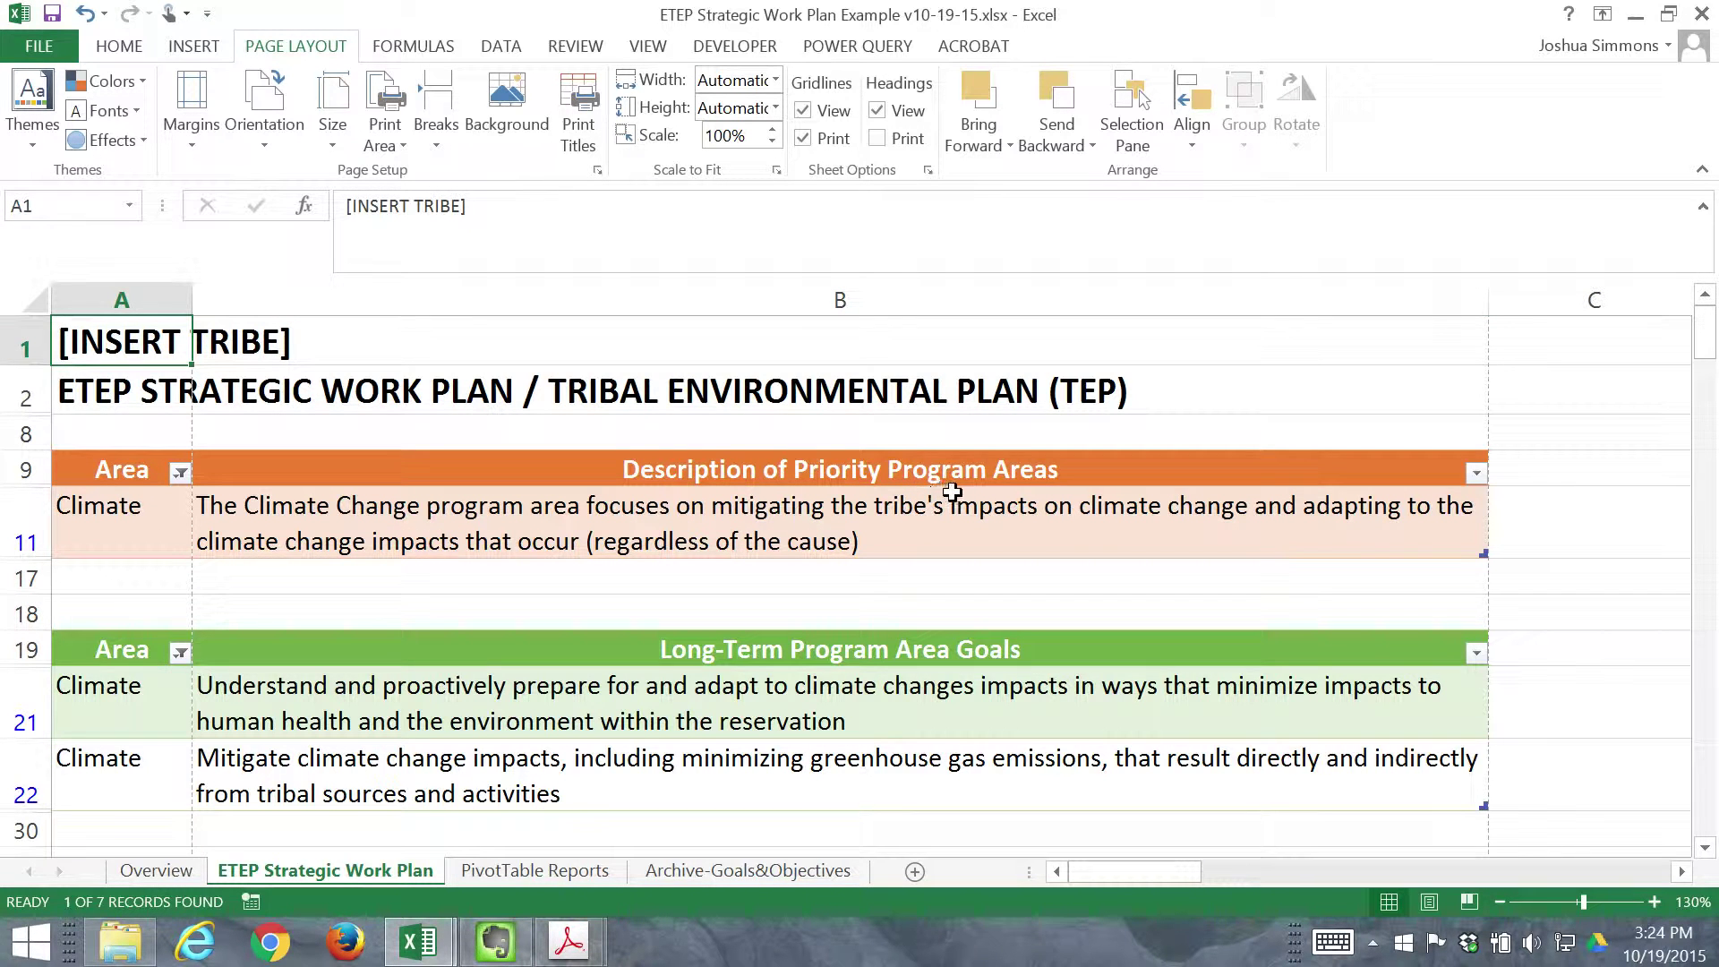
scroll(880, 481, "down", 2)
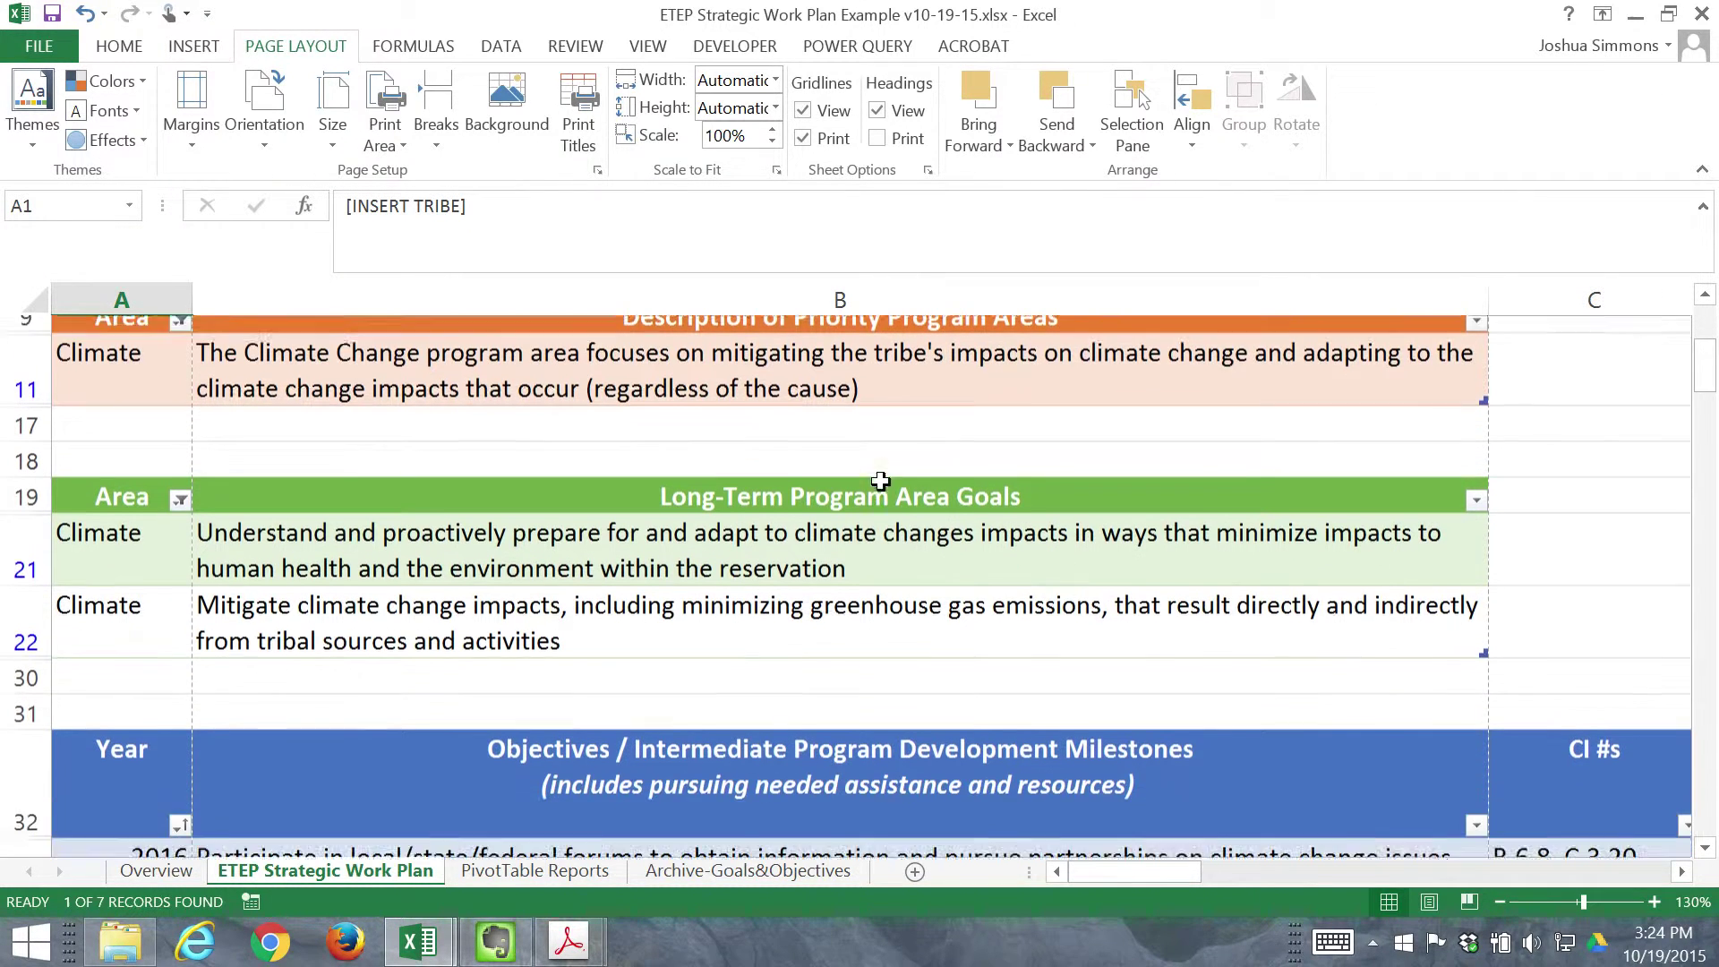
scroll(880, 481, "down", 3)
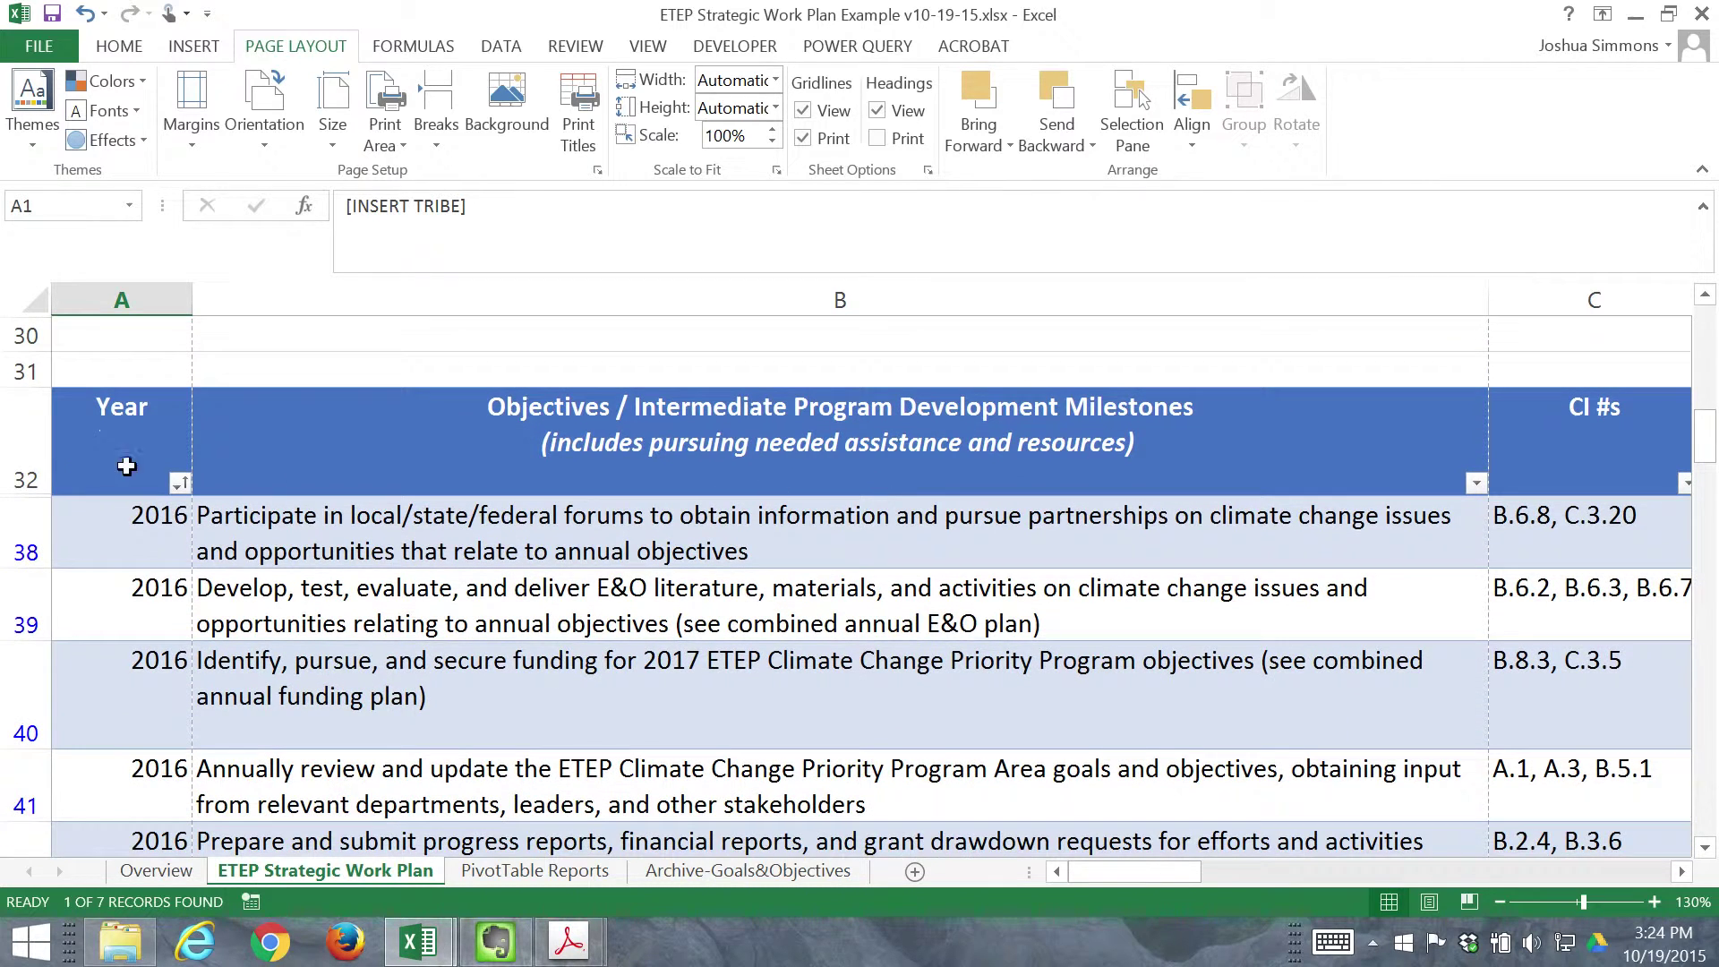
left_click(126, 467)
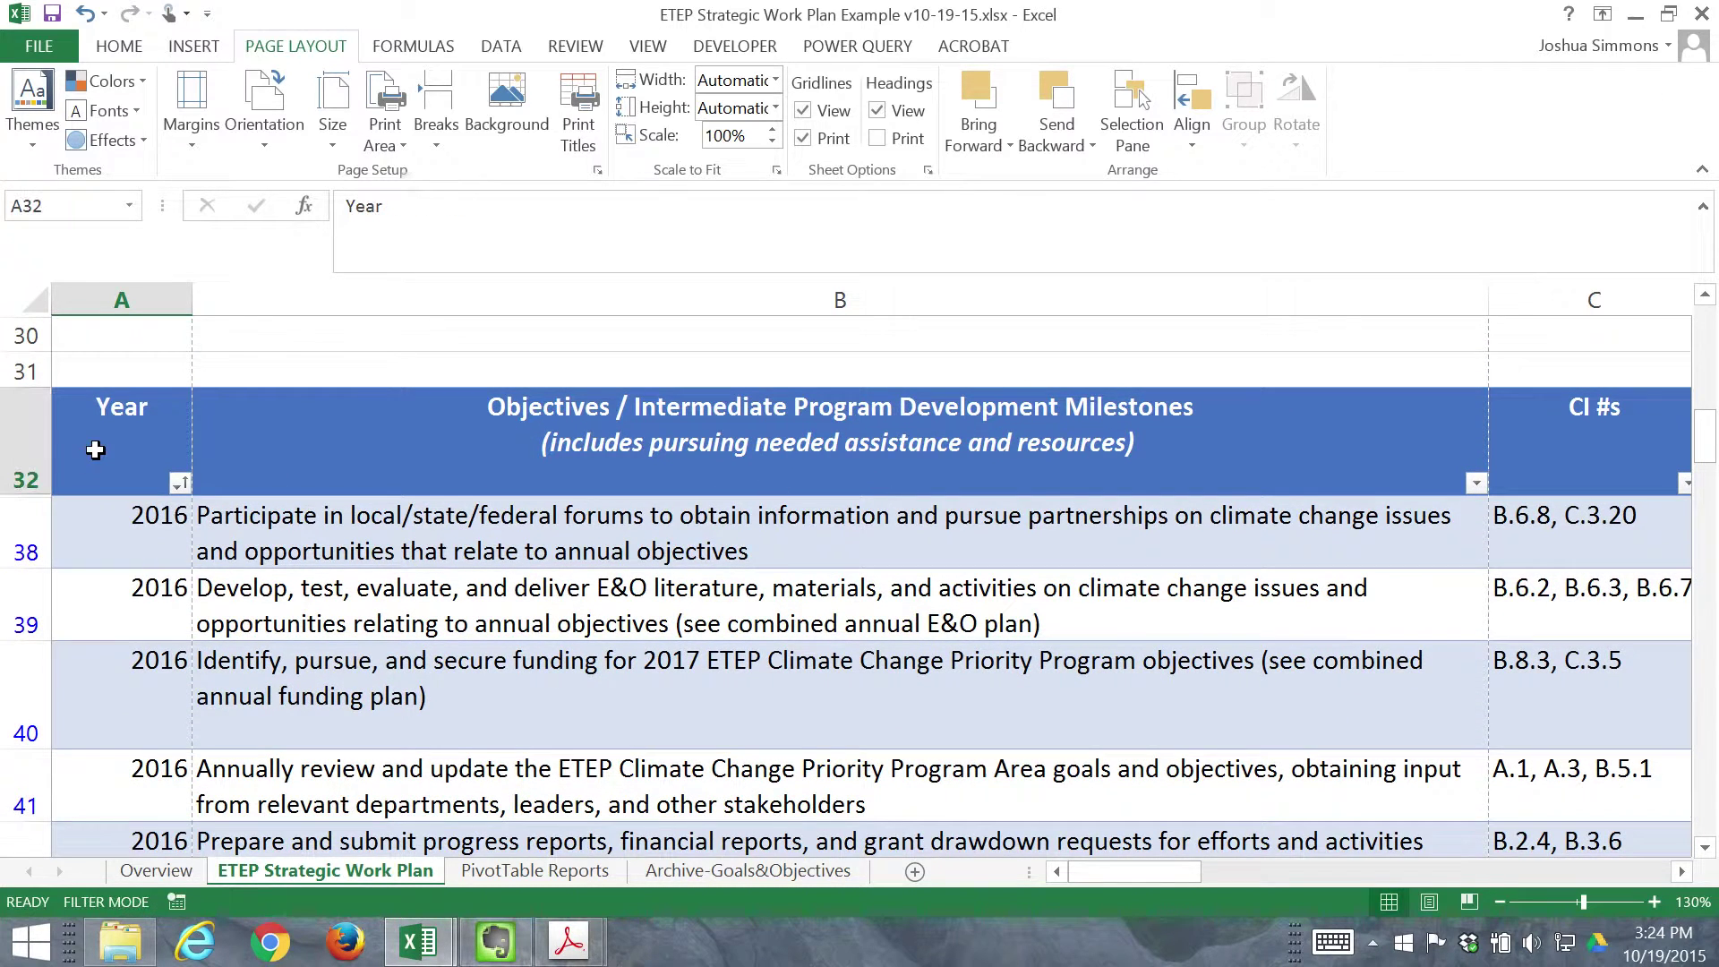
left_click(356, 469)
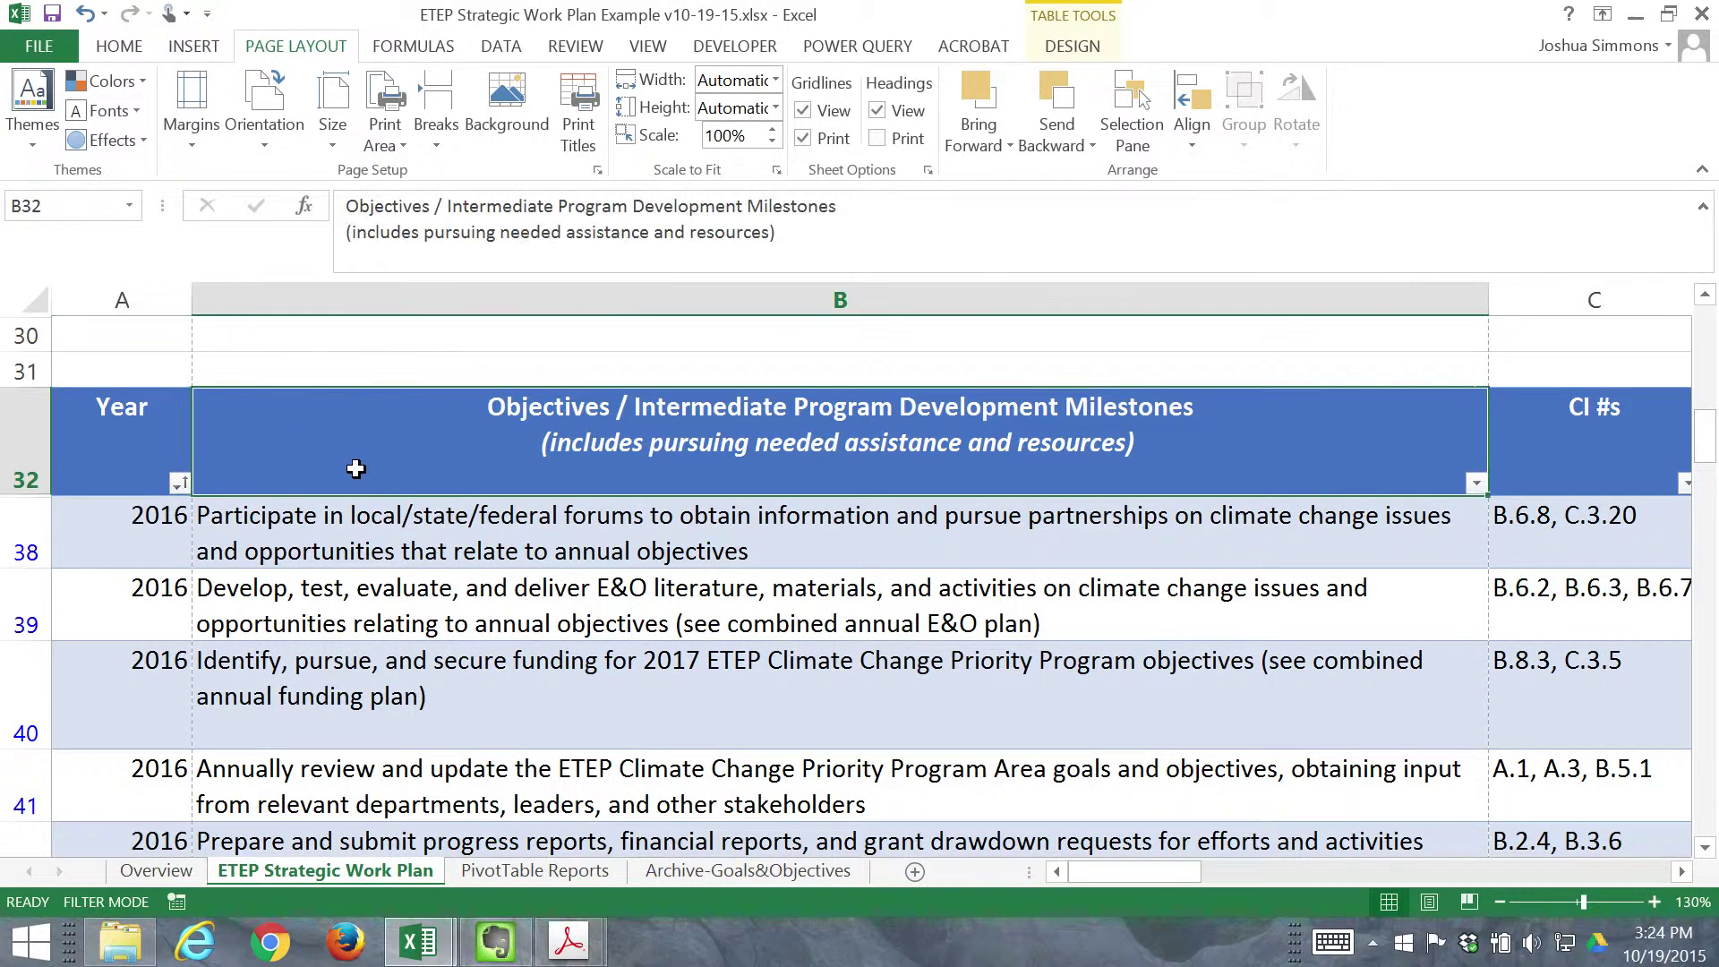
key("Left")
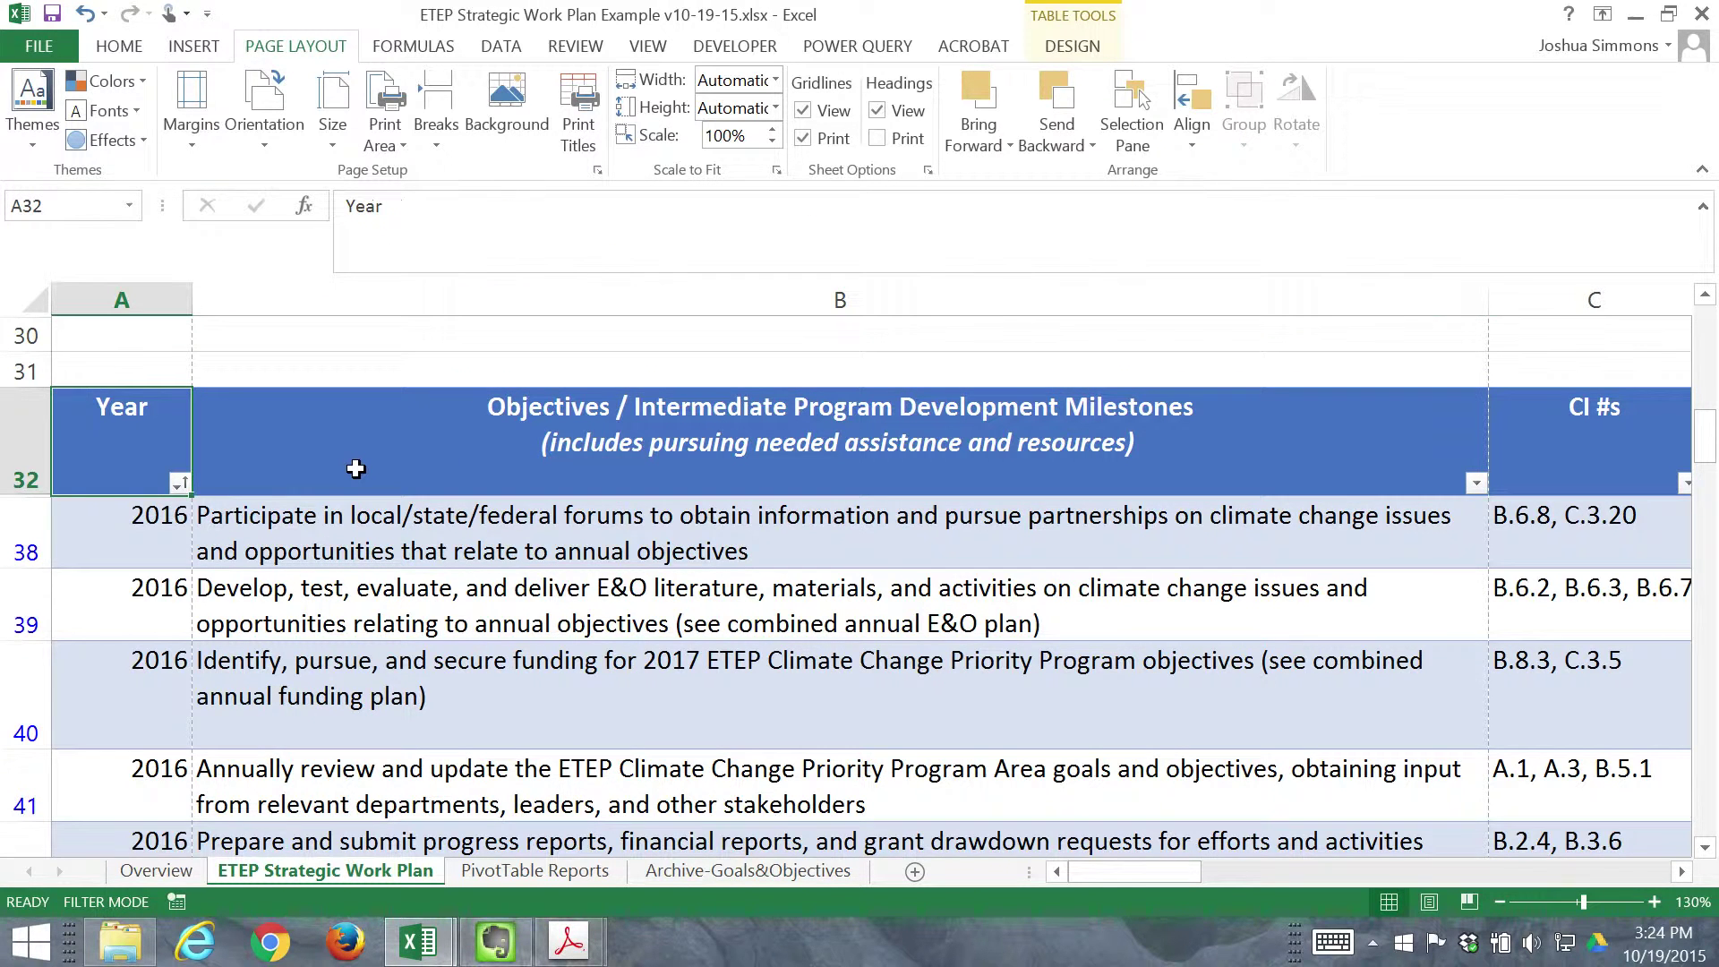
key("Right")
key("Right")
key("Right")
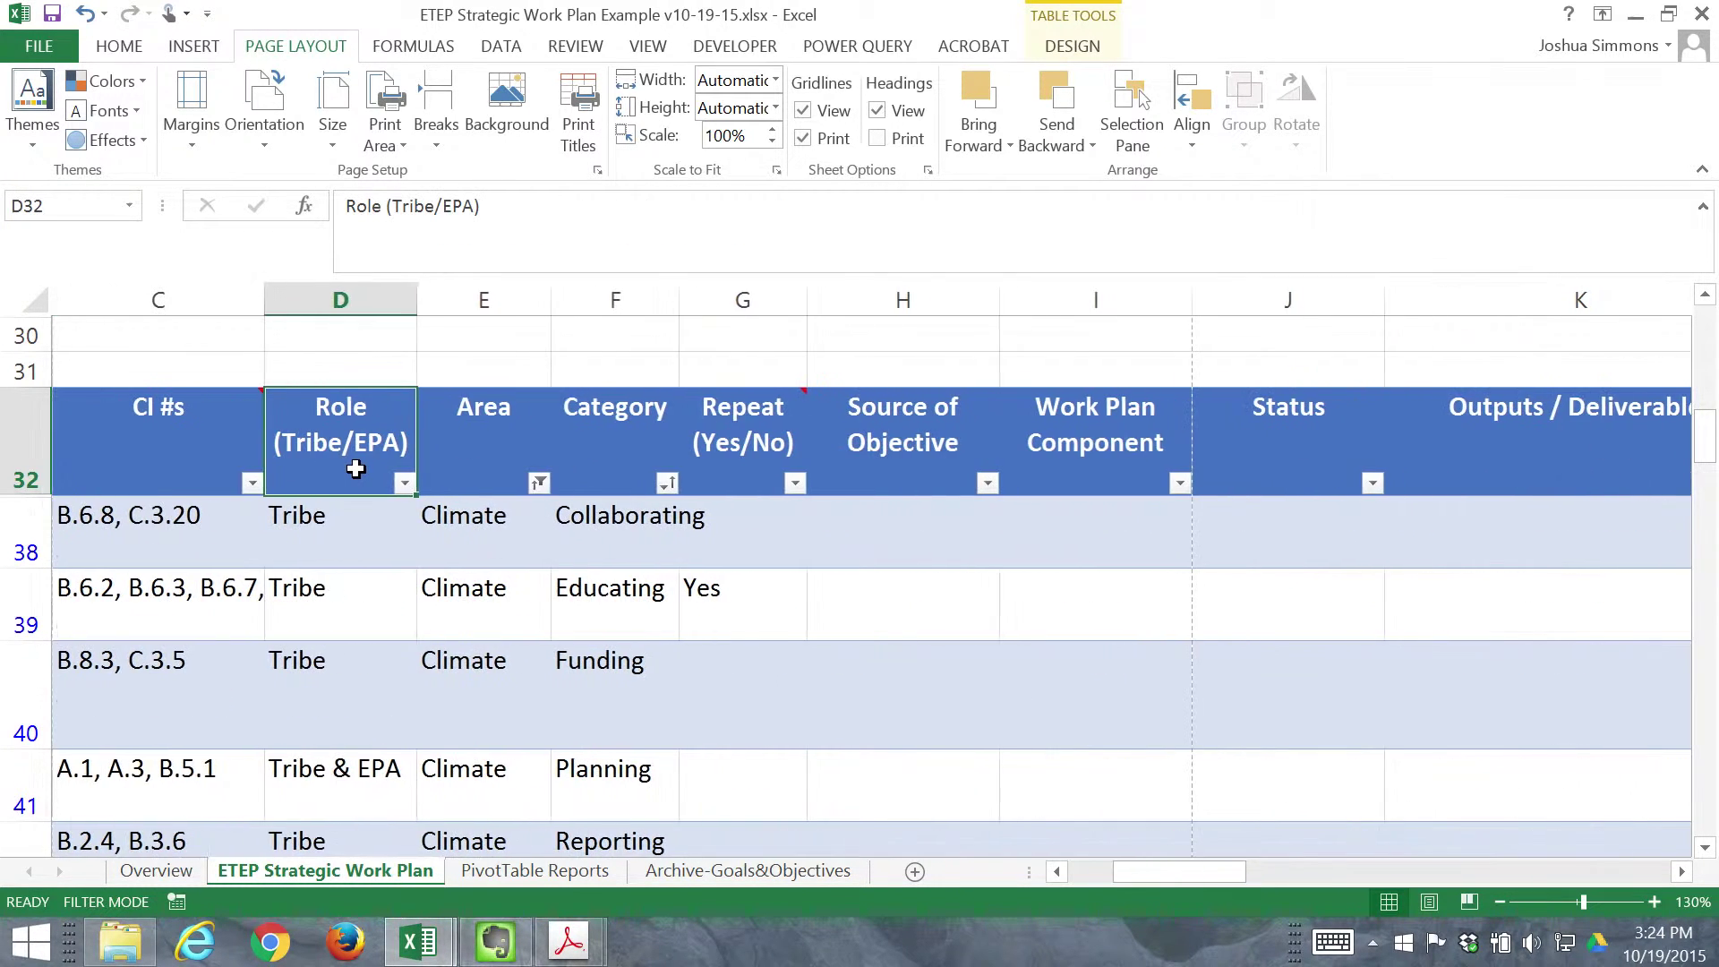
scroll(355, 469, "up", 1)
key("Right")
key("Left")
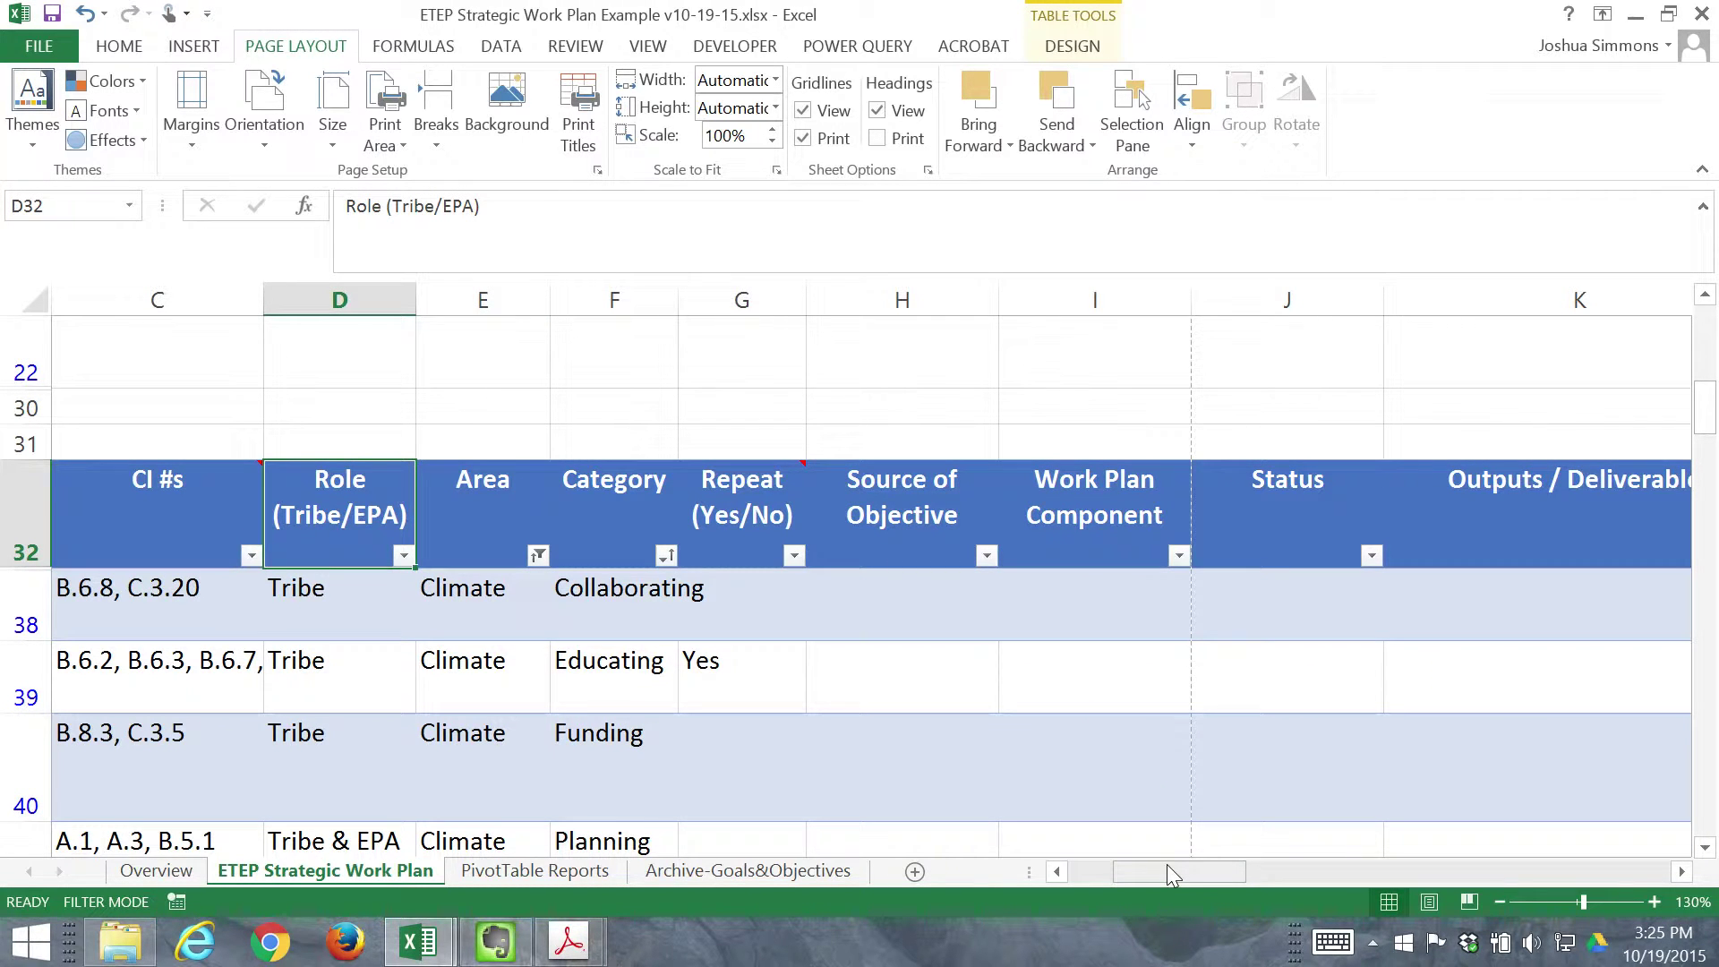
left_click_drag(1168, 867, 1152, 864)
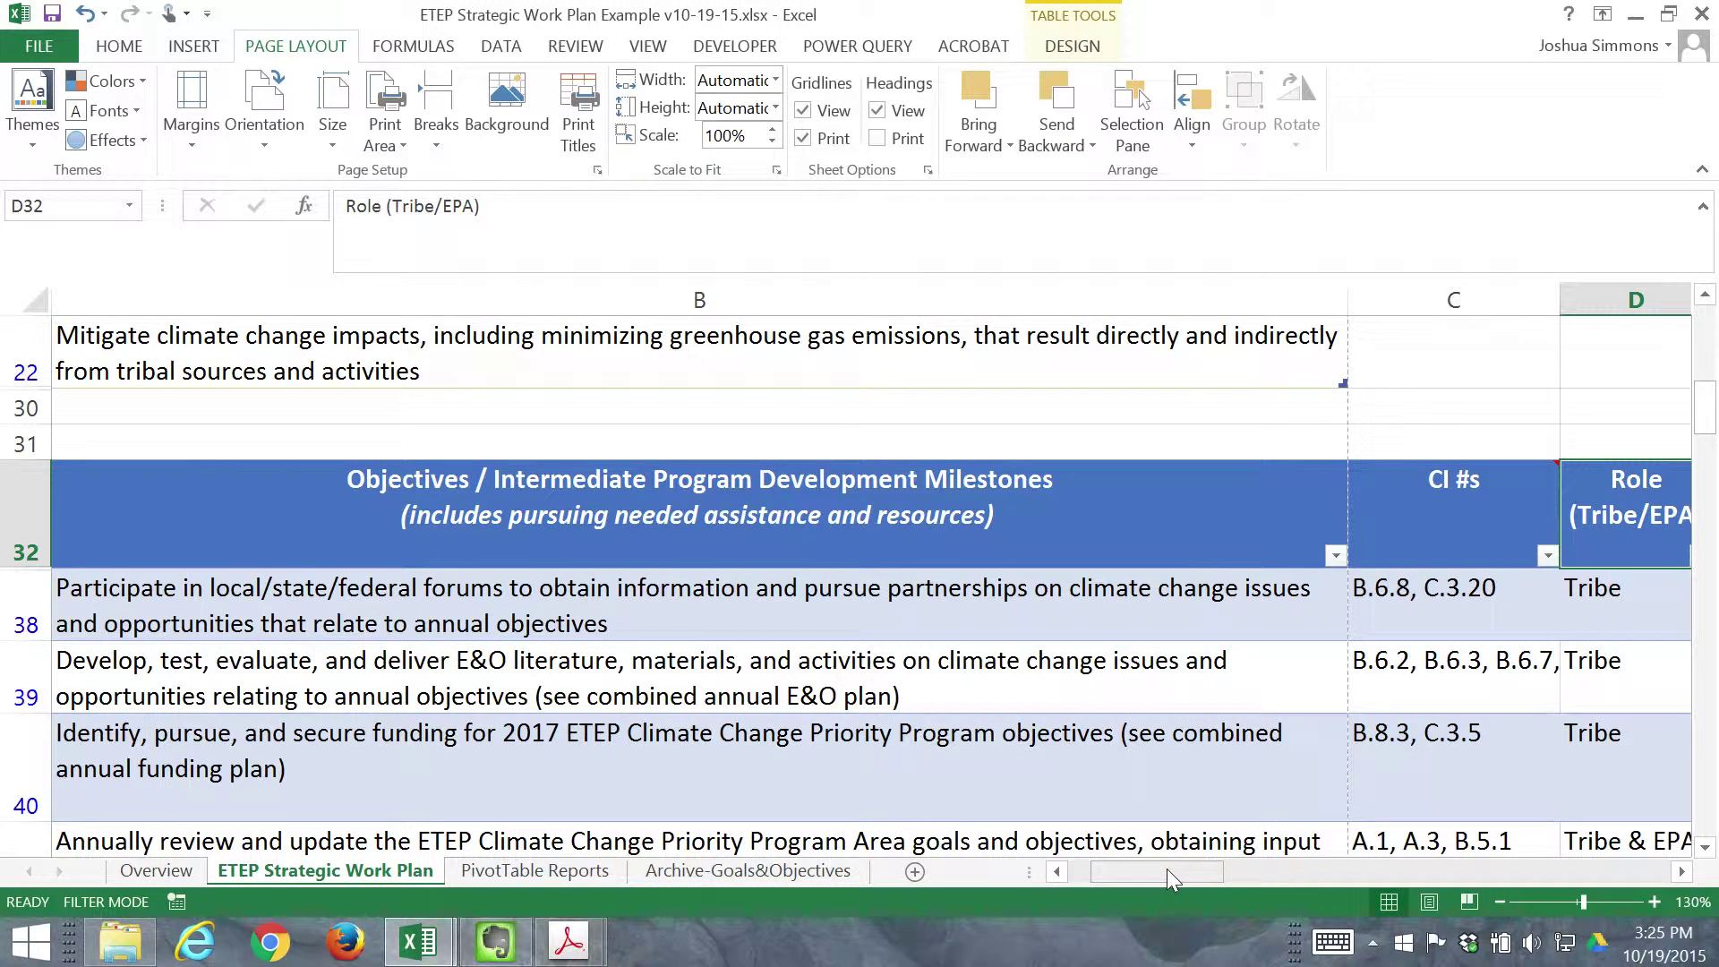
left_click_drag(1163, 869, 1188, 865)
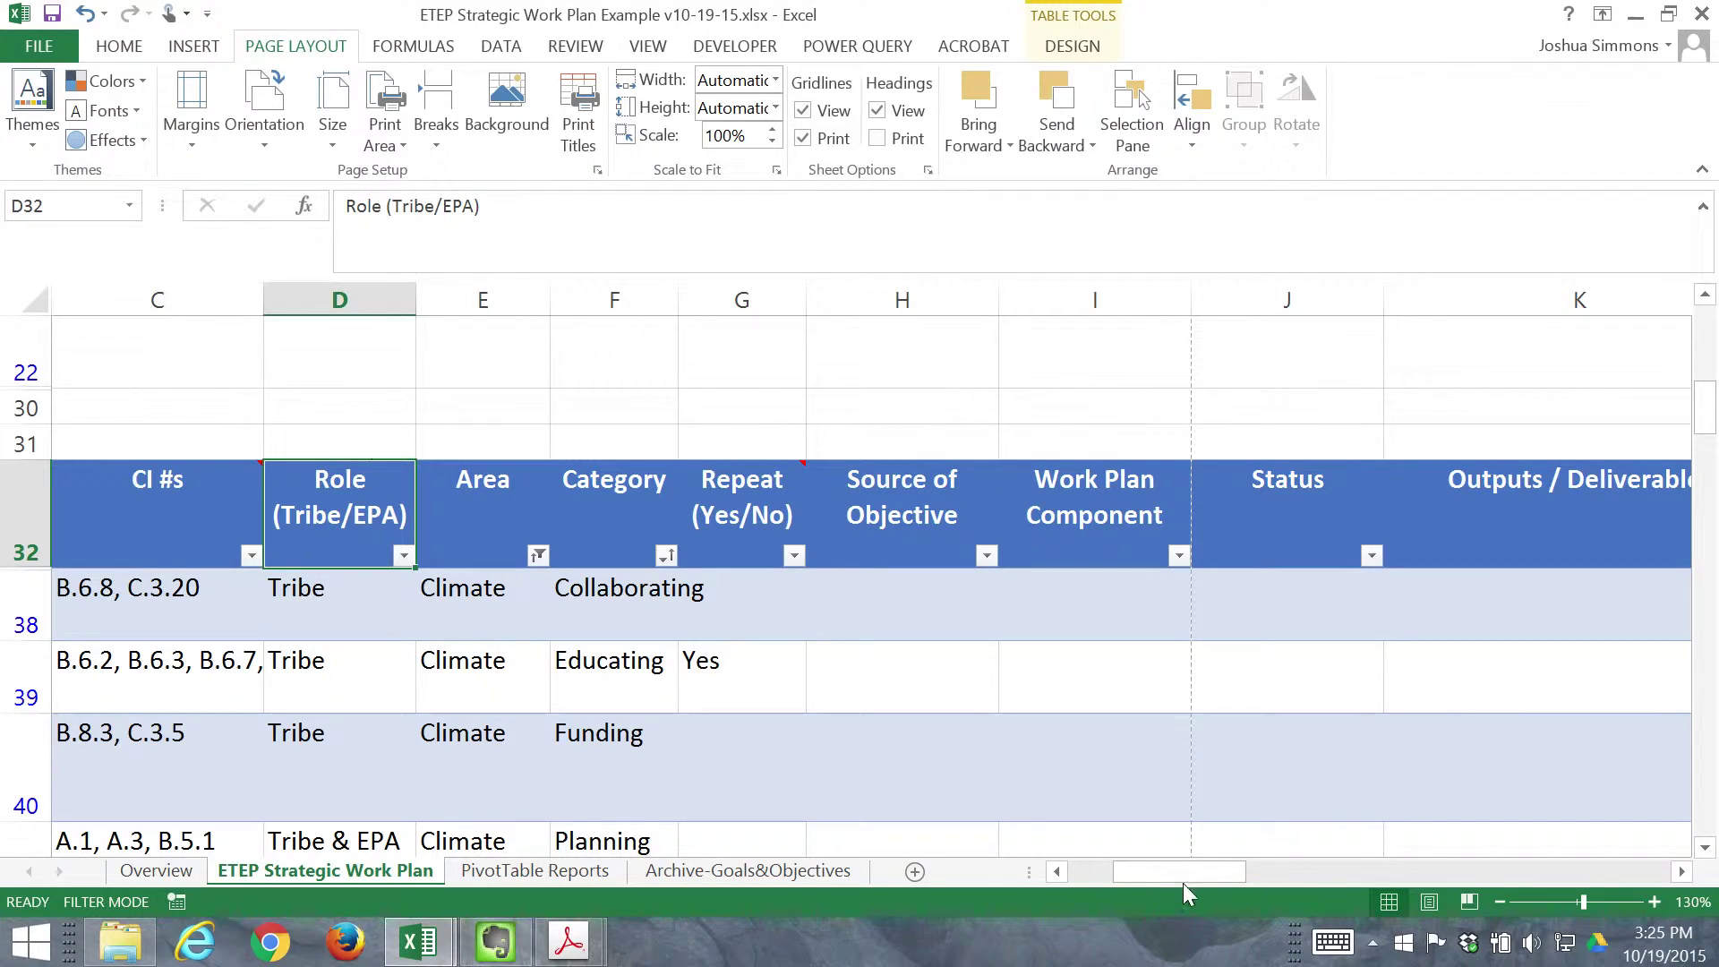
left_click_drag(1187, 873, 1113, 866)
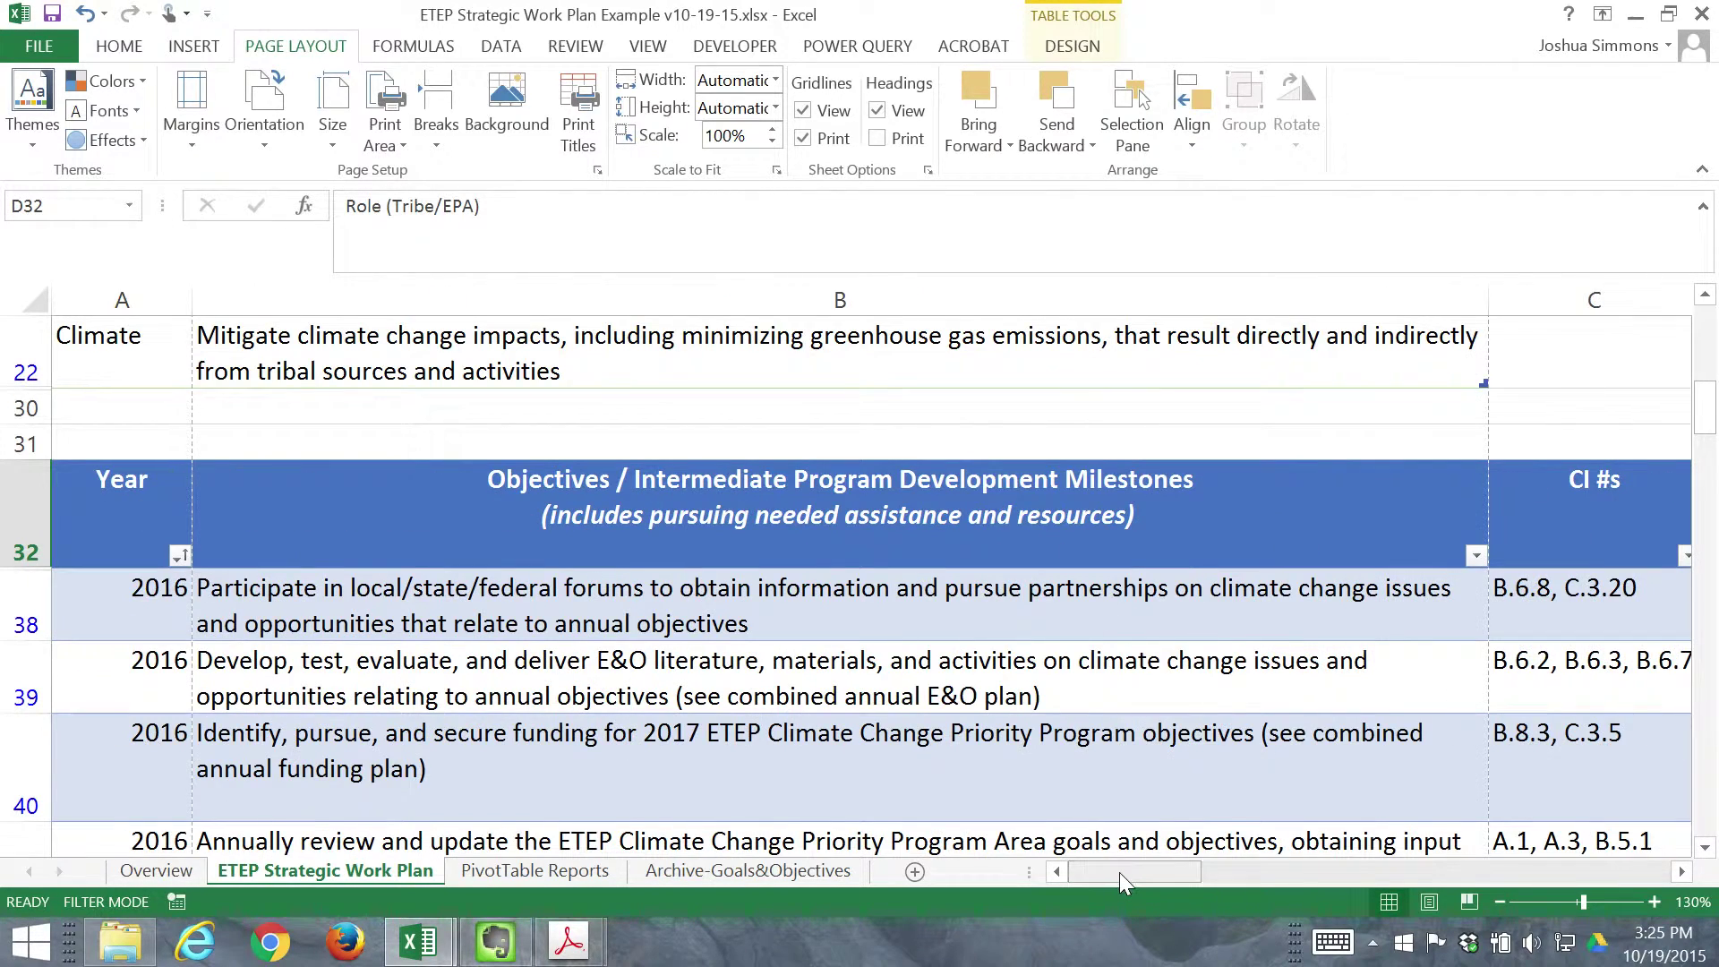
scroll(995, 812, "down", 5)
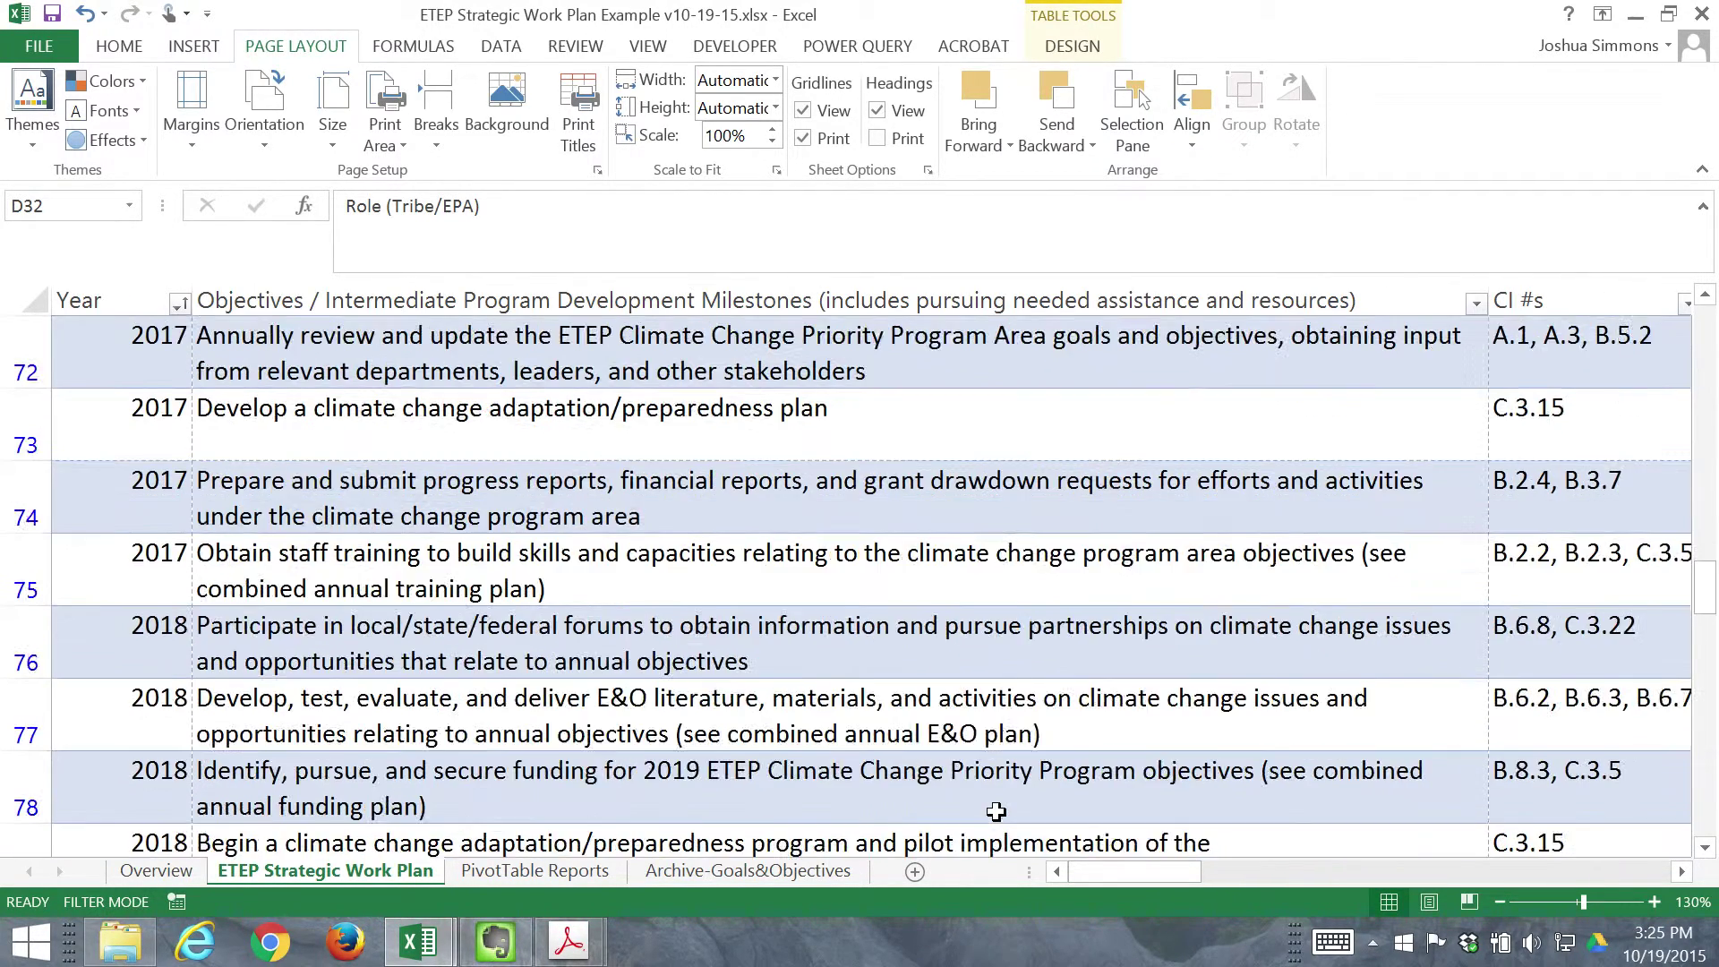
scroll(996, 811, "up", 7)
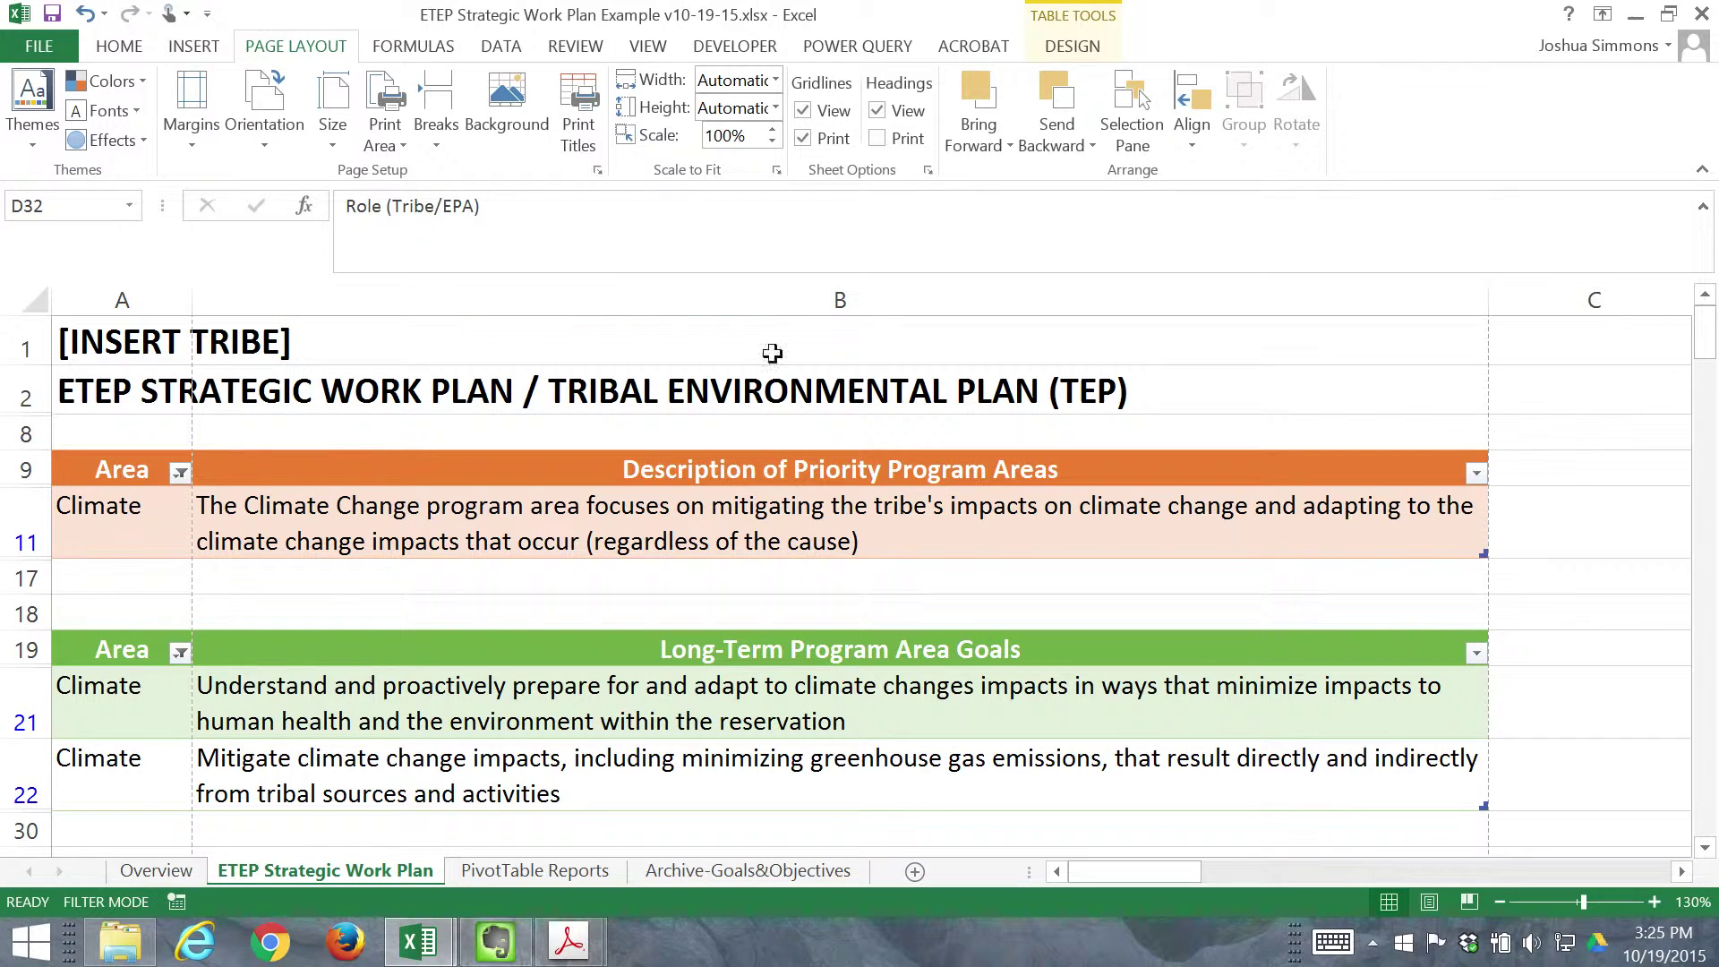
- Set the sheet's page orientation to Landscape and check the page-break lines across the objectives table's columns
left_click(267, 93)
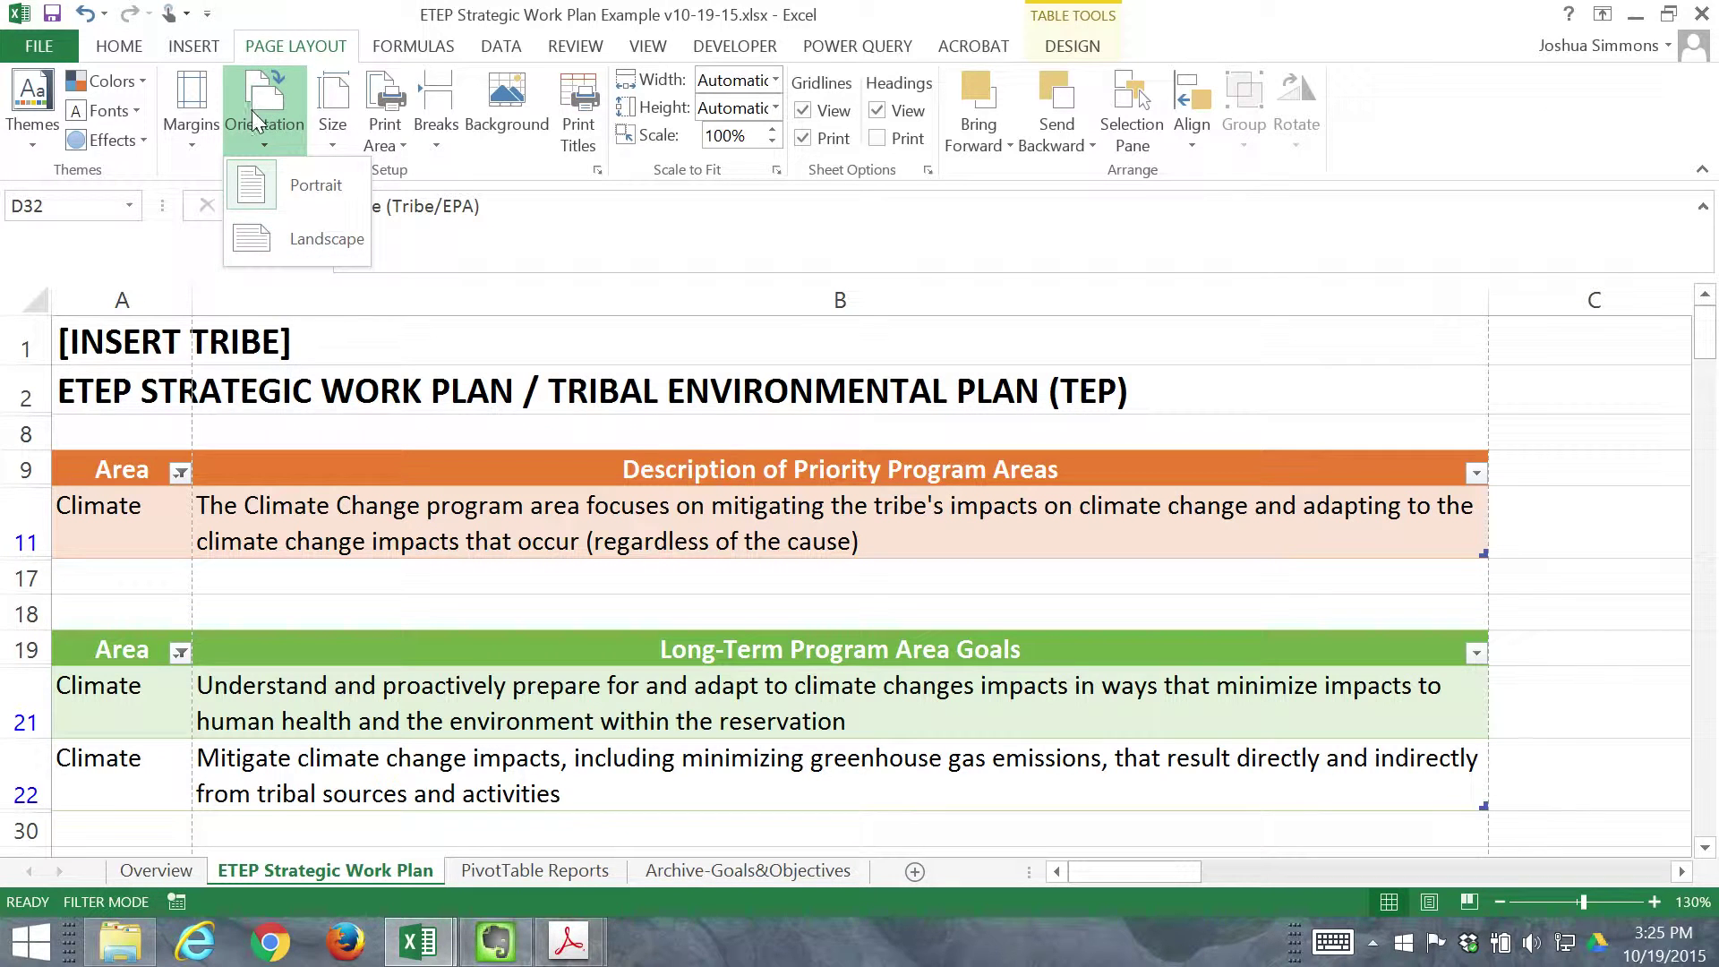
left_click(298, 239)
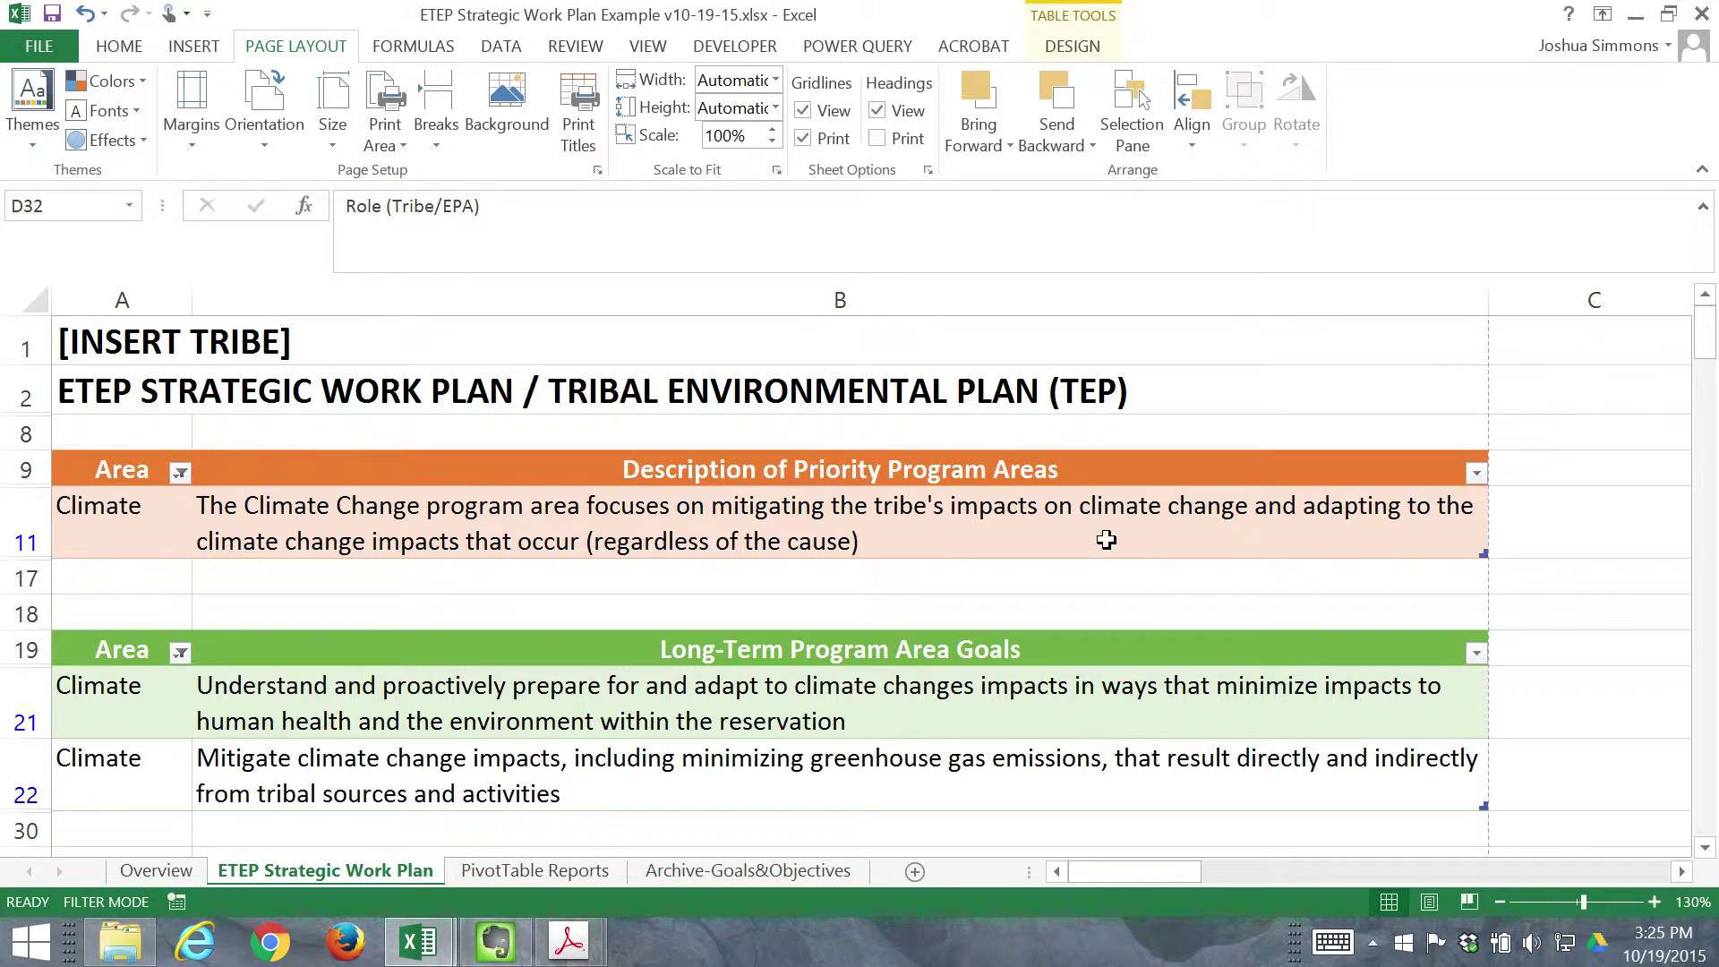
scroll(1162, 552, "down", 2)
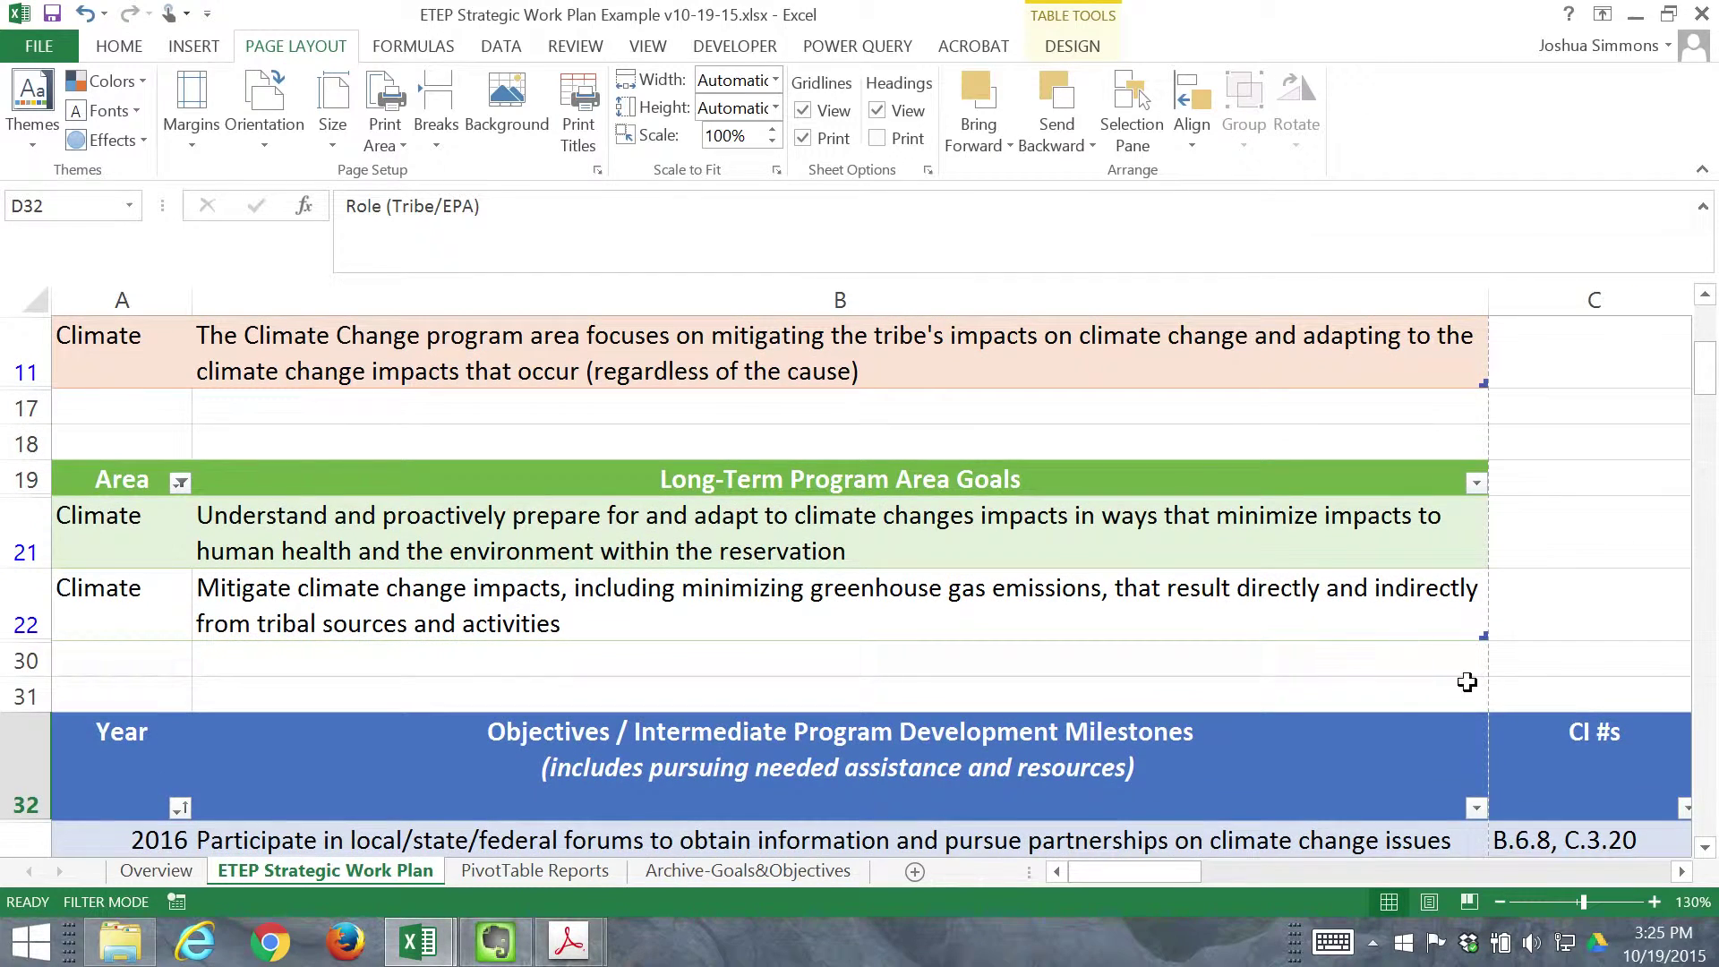
scroll(1566, 766, "down", 1)
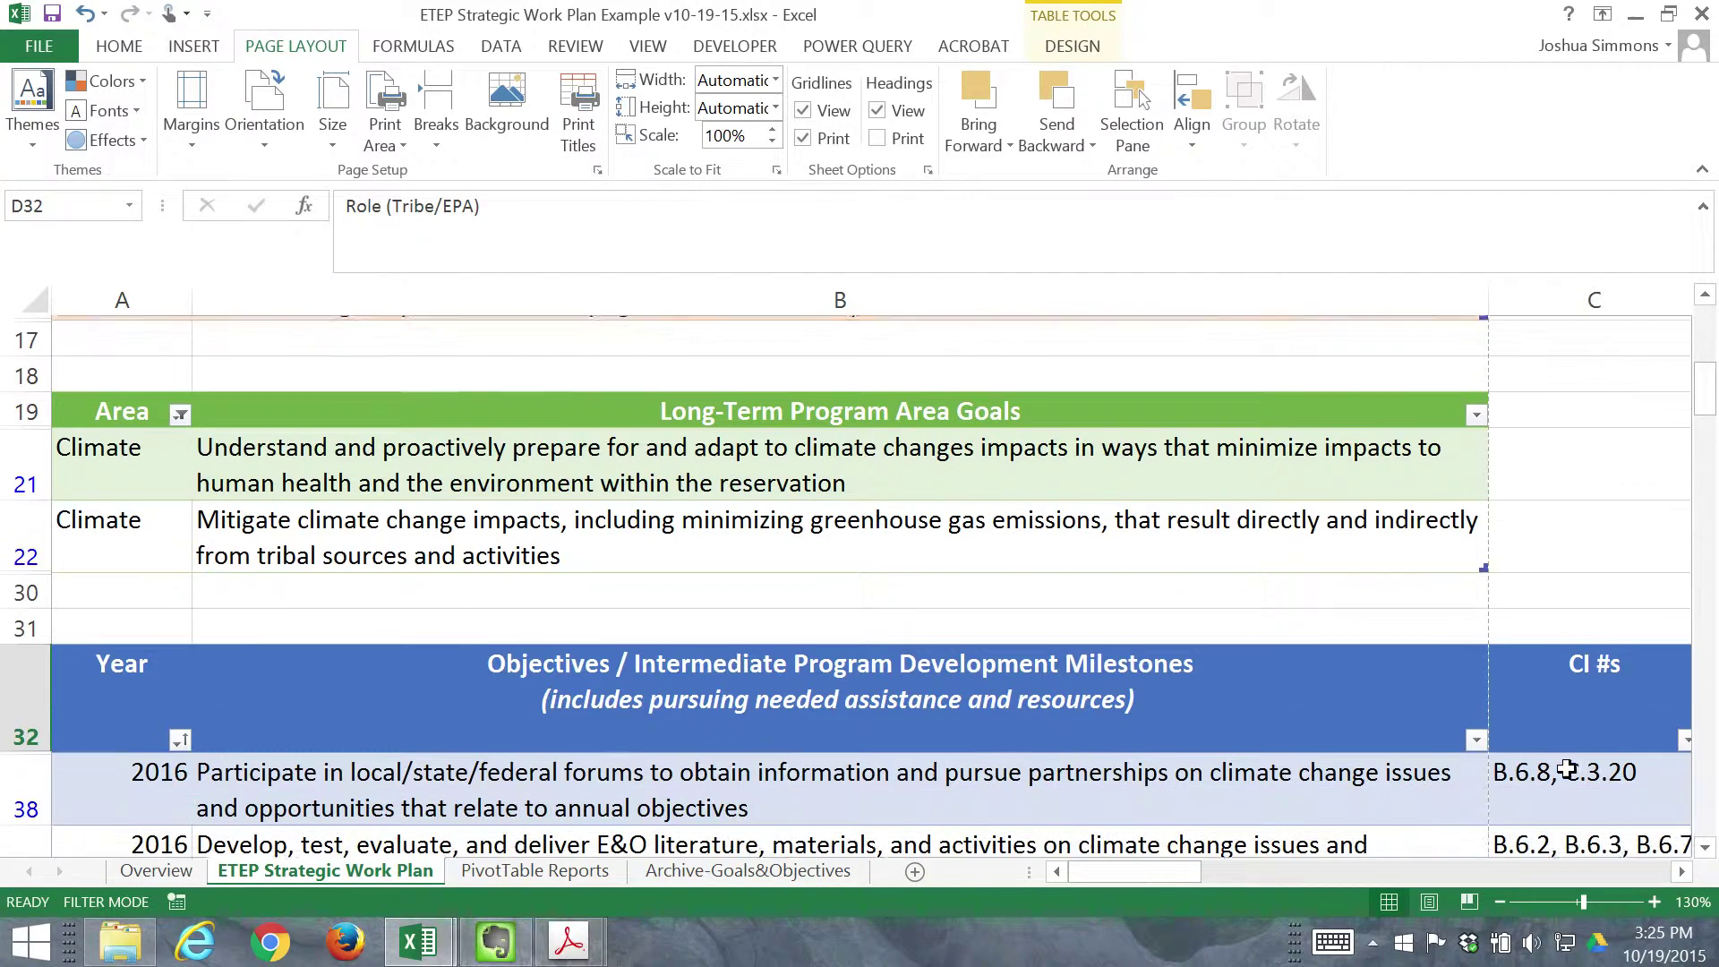
left_click(1212, 882)
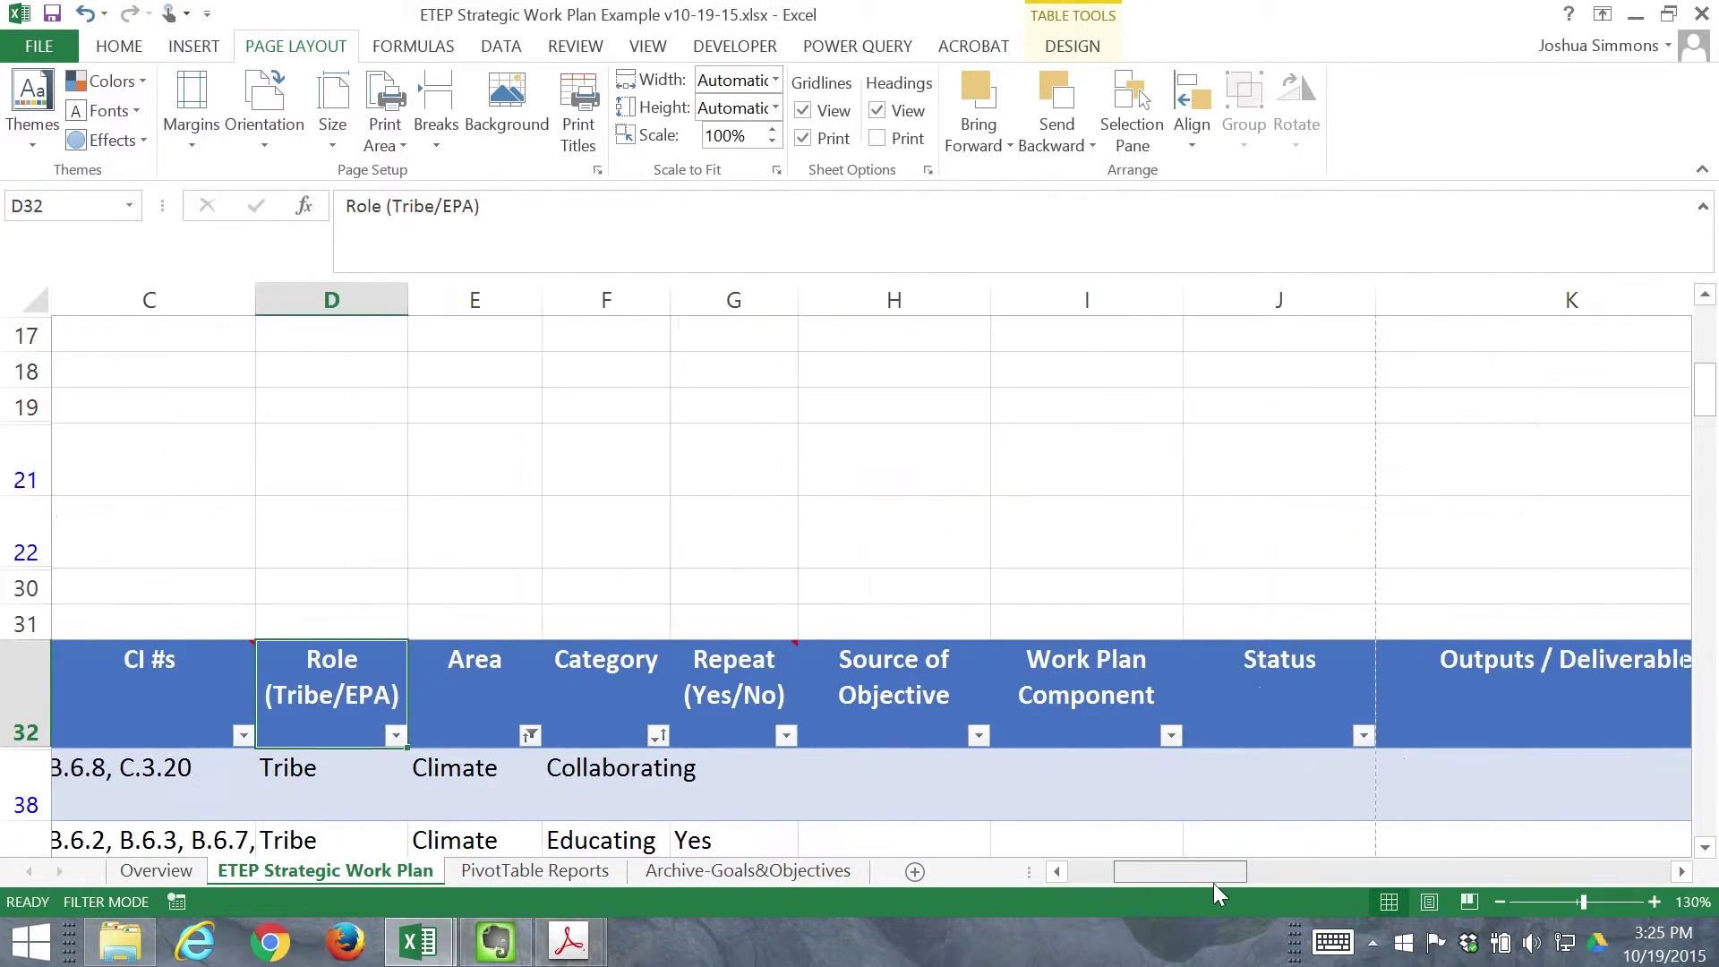
mouse_move(1211, 883)
left_mouse_down()
mouse_move(1190, 881)
mouse_move(1213, 881)
left_mouse_up()
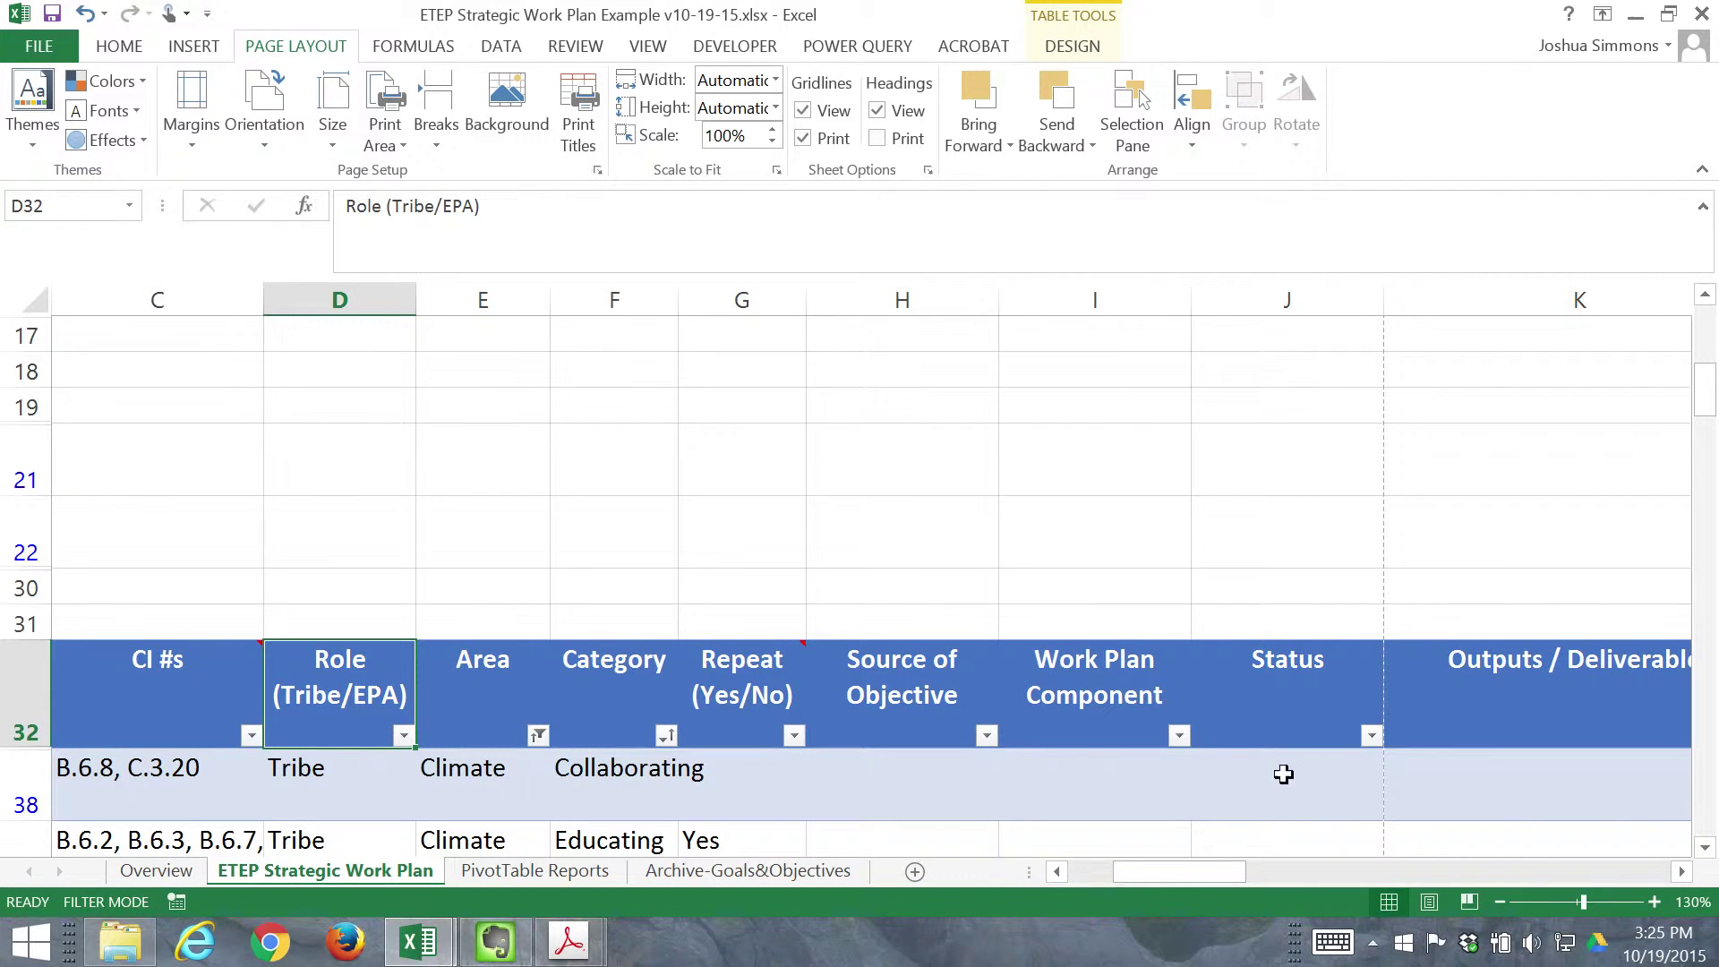
- Narrow column B so that columns A through D fit within the first printed page
left_click(1064, 868)
scroll(1313, 716, "down", 1)
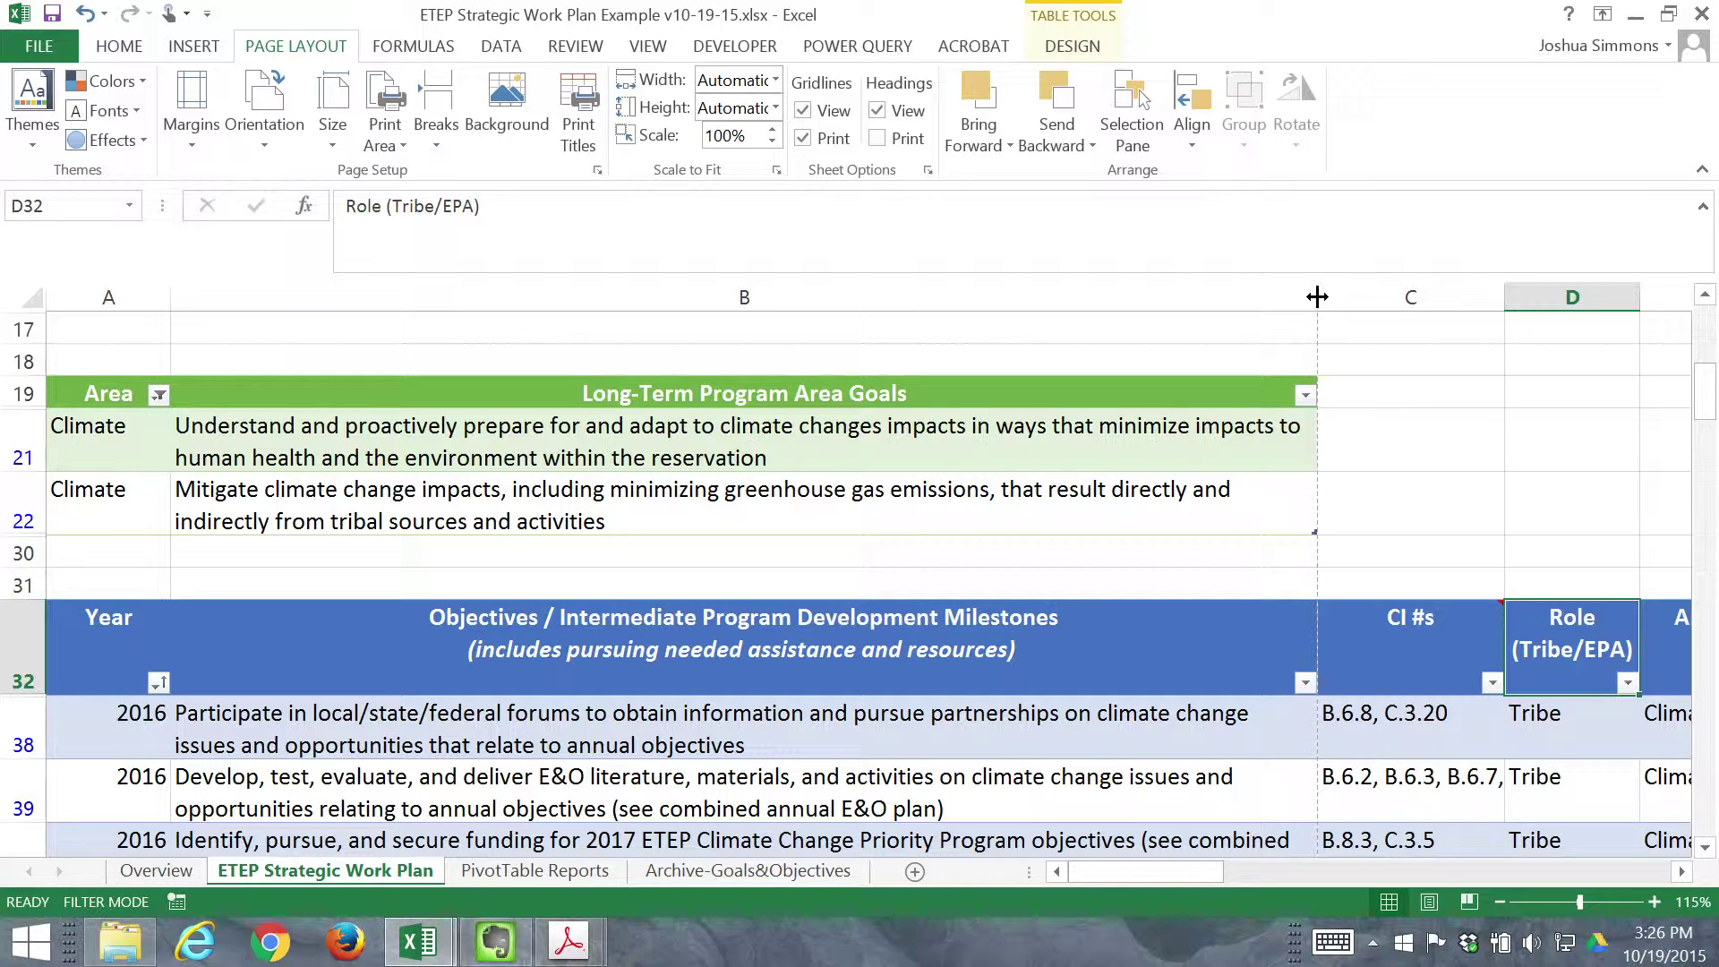
left_click_drag(1315, 296, 1313, 296)
left_click(759, 285)
scroll(1343, 373, "up", 2)
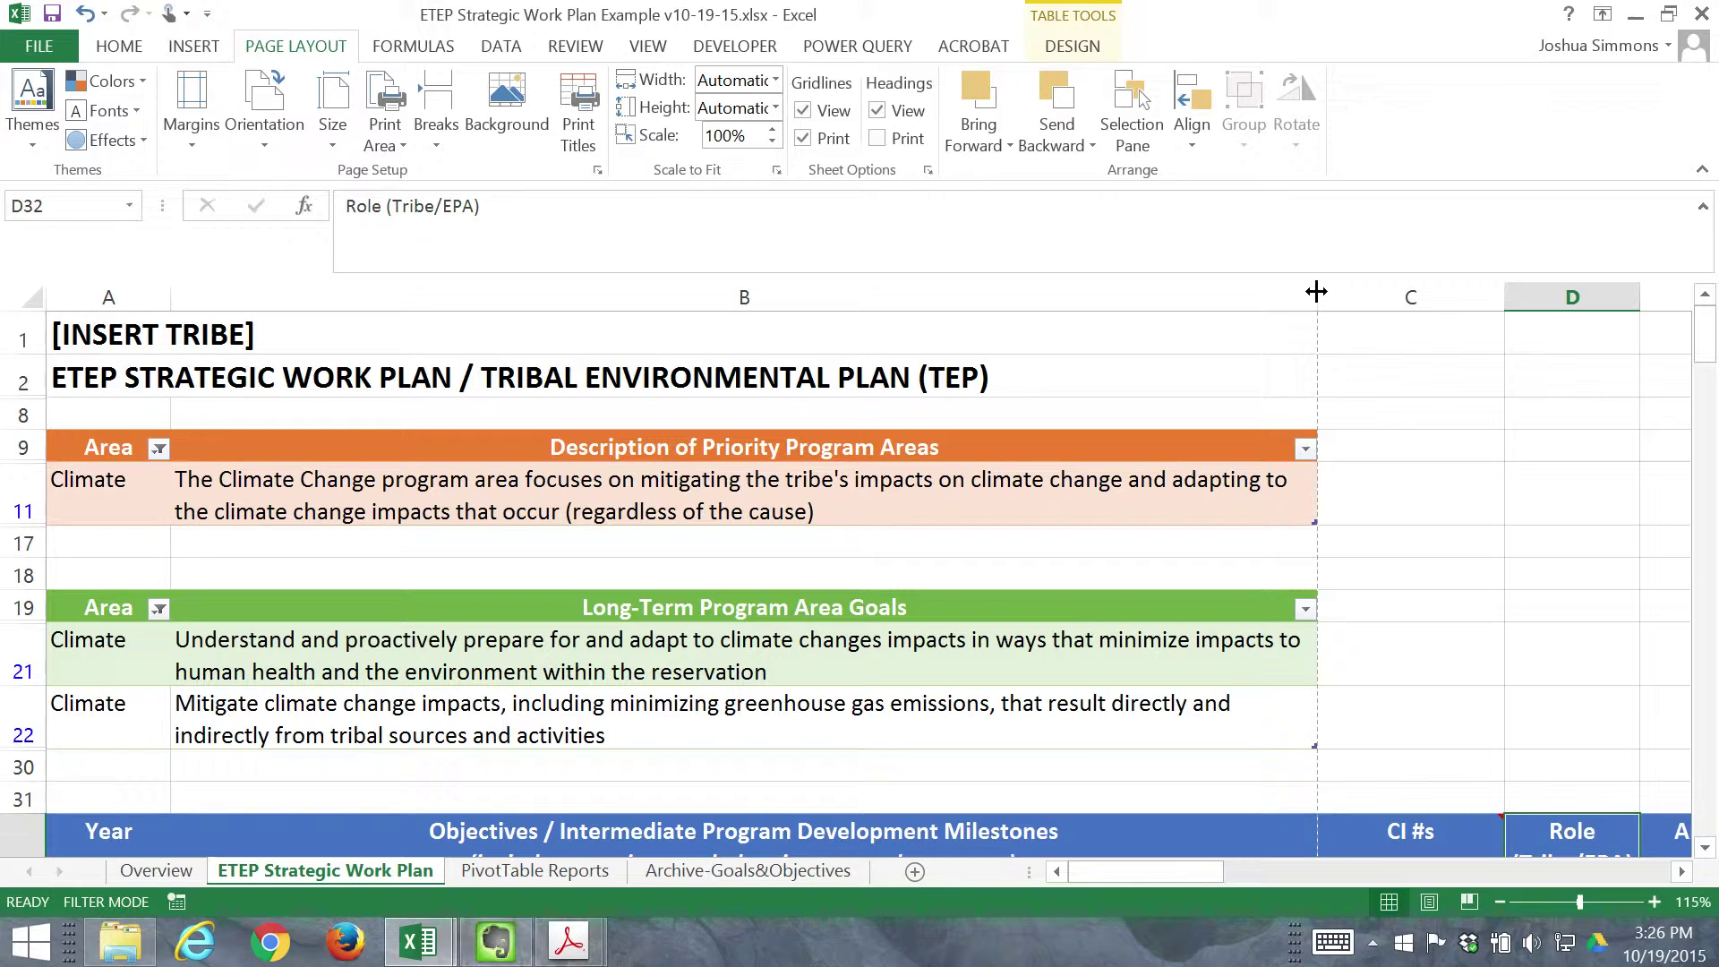
left_click_drag(1316, 291, 1095, 302)
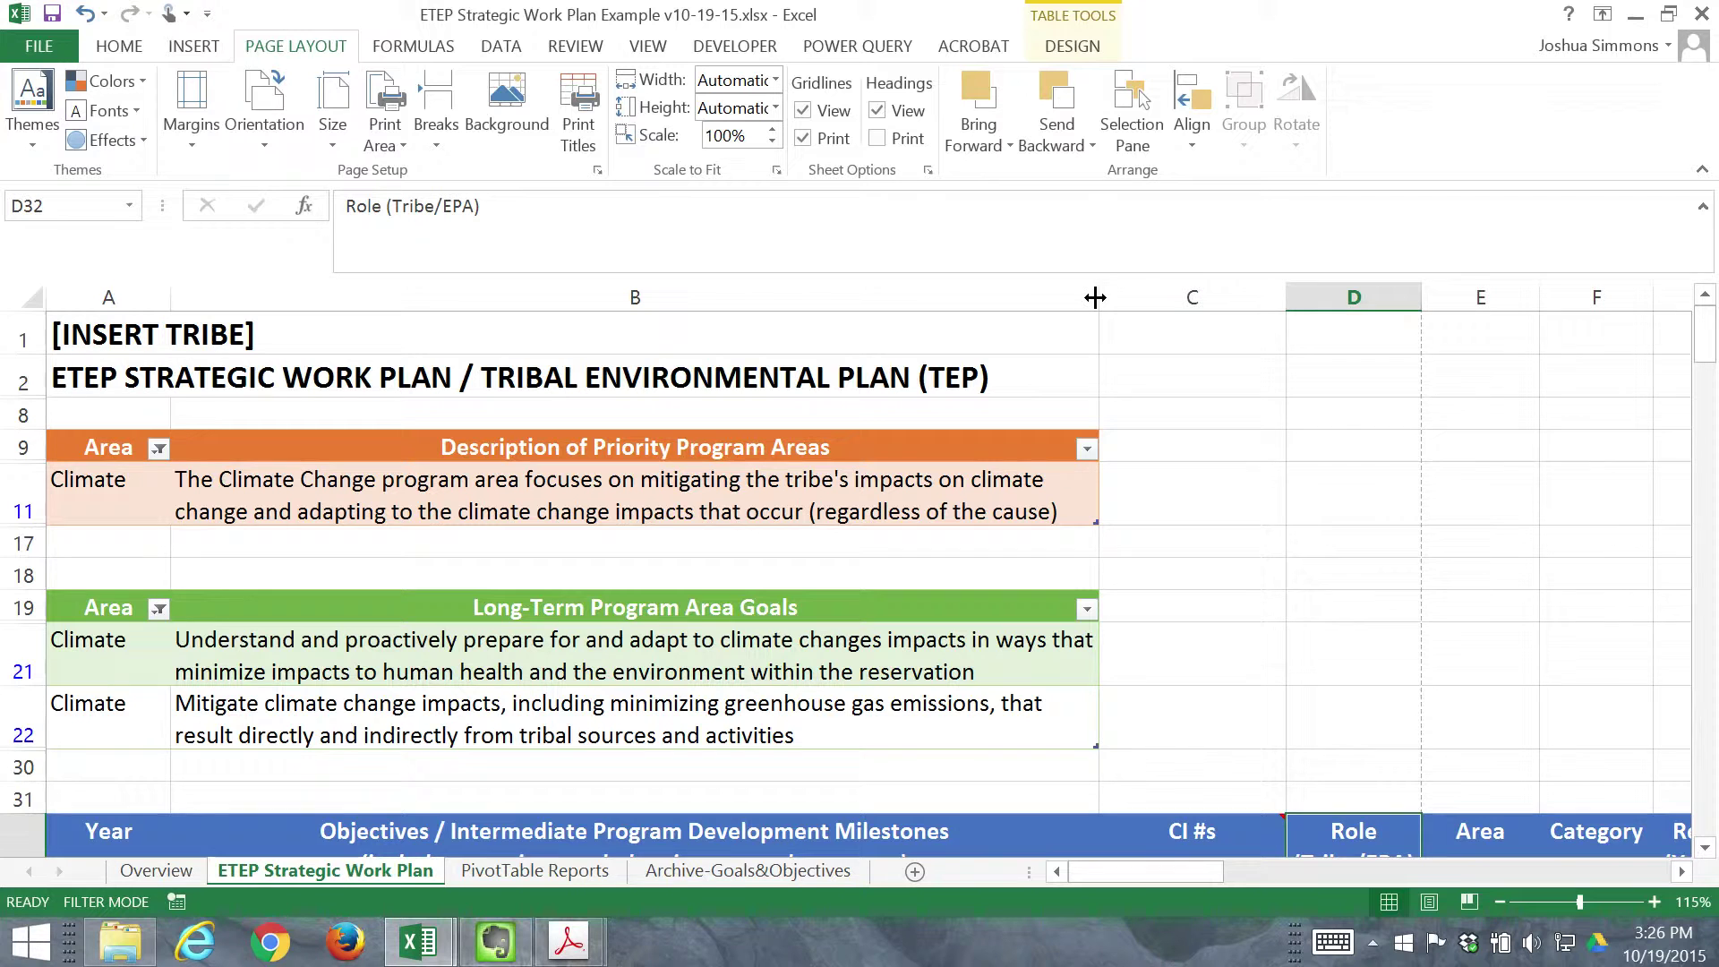
left_click_drag(1095, 297, 1101, 294)
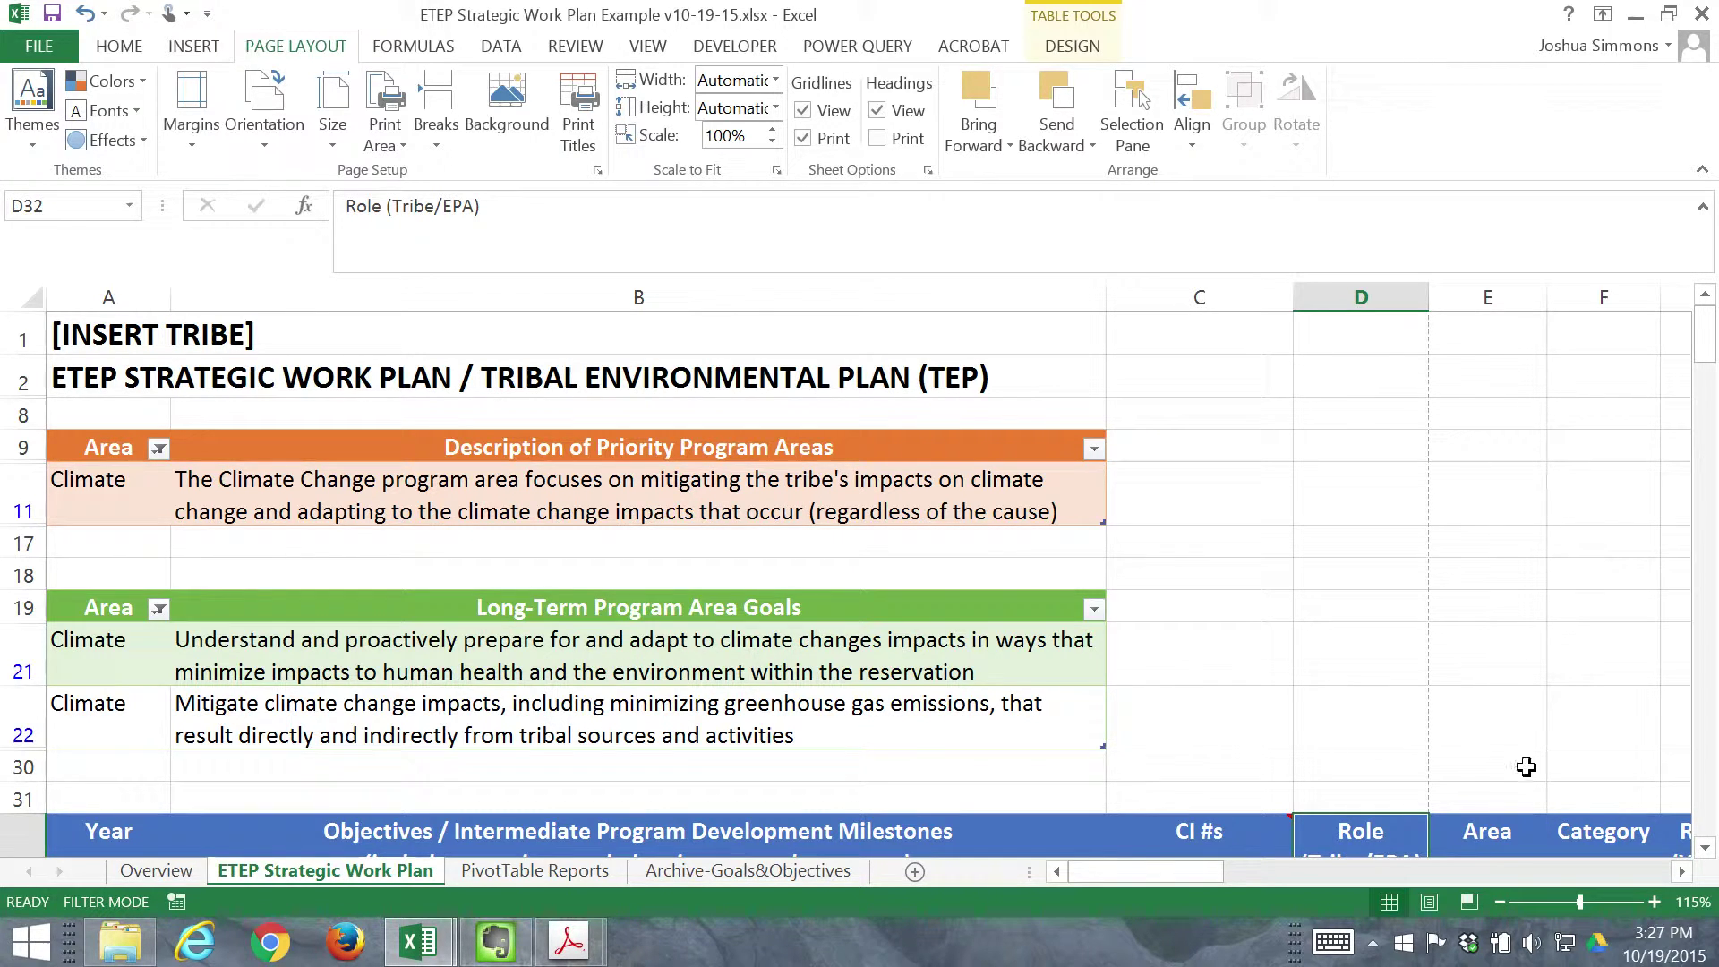
- Examine the vertical page-break line around the Role (Tribe/EPA) and Area columns, from the objectives table up to the sheet title
scroll(1528, 810, "down", 1)
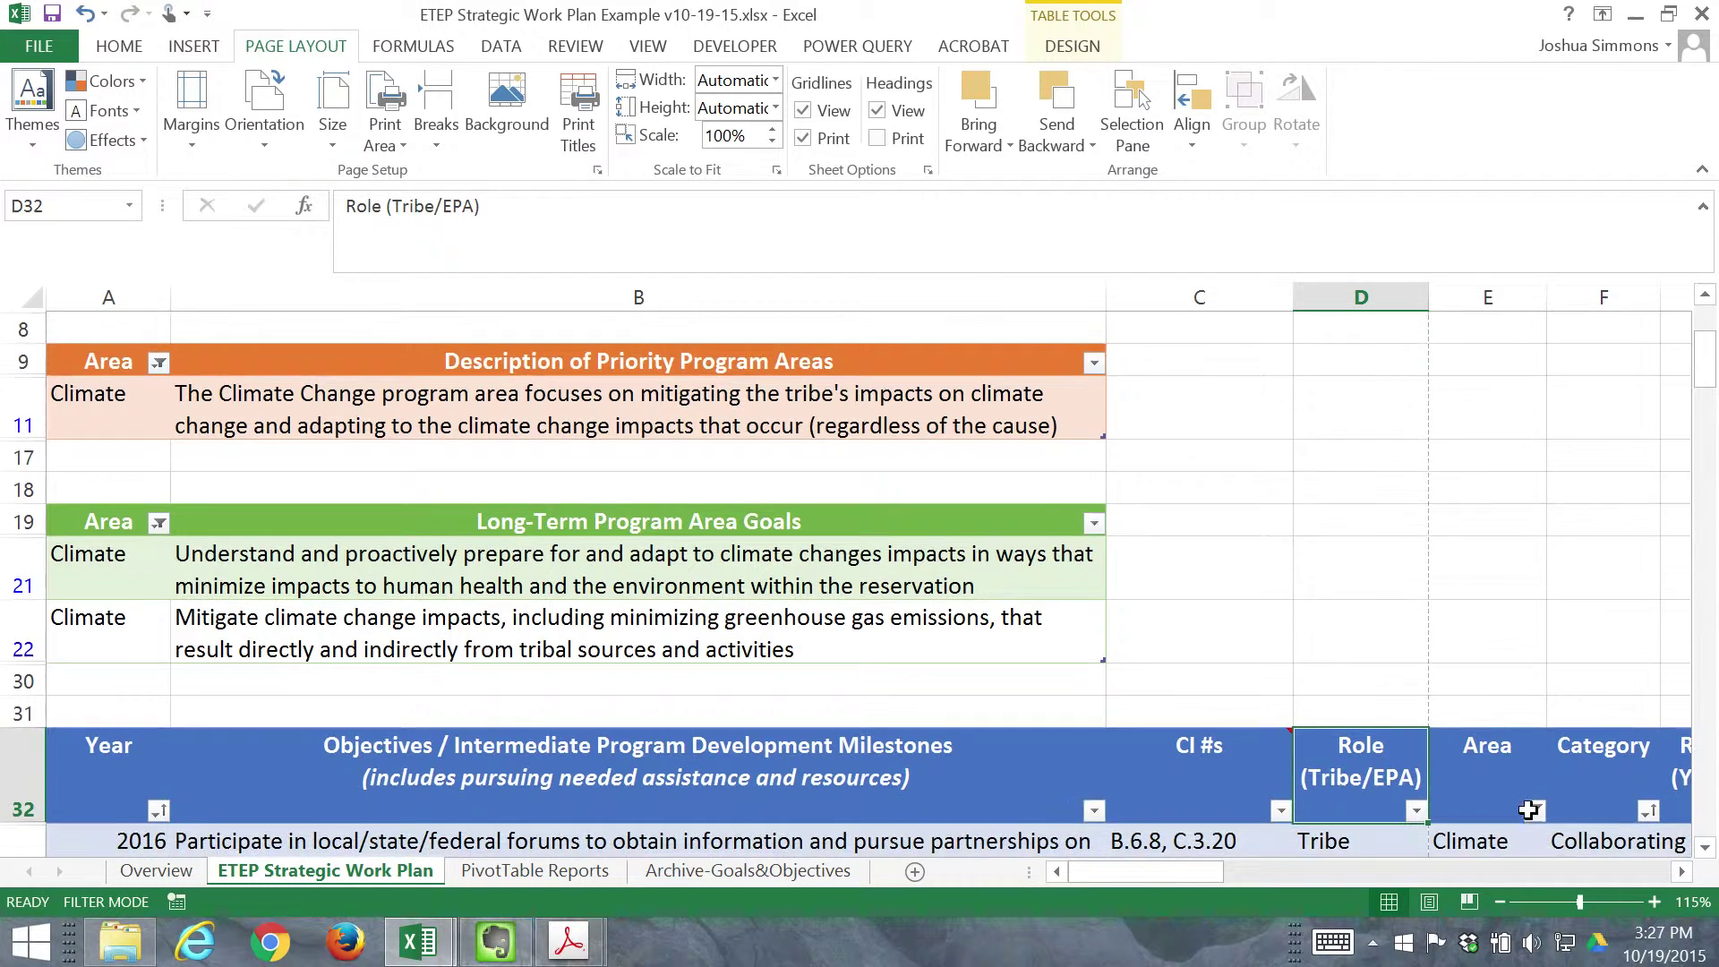
scroll(1528, 811, "down", 1)
scroll(1525, 804, "down", 1)
left_click(1521, 653)
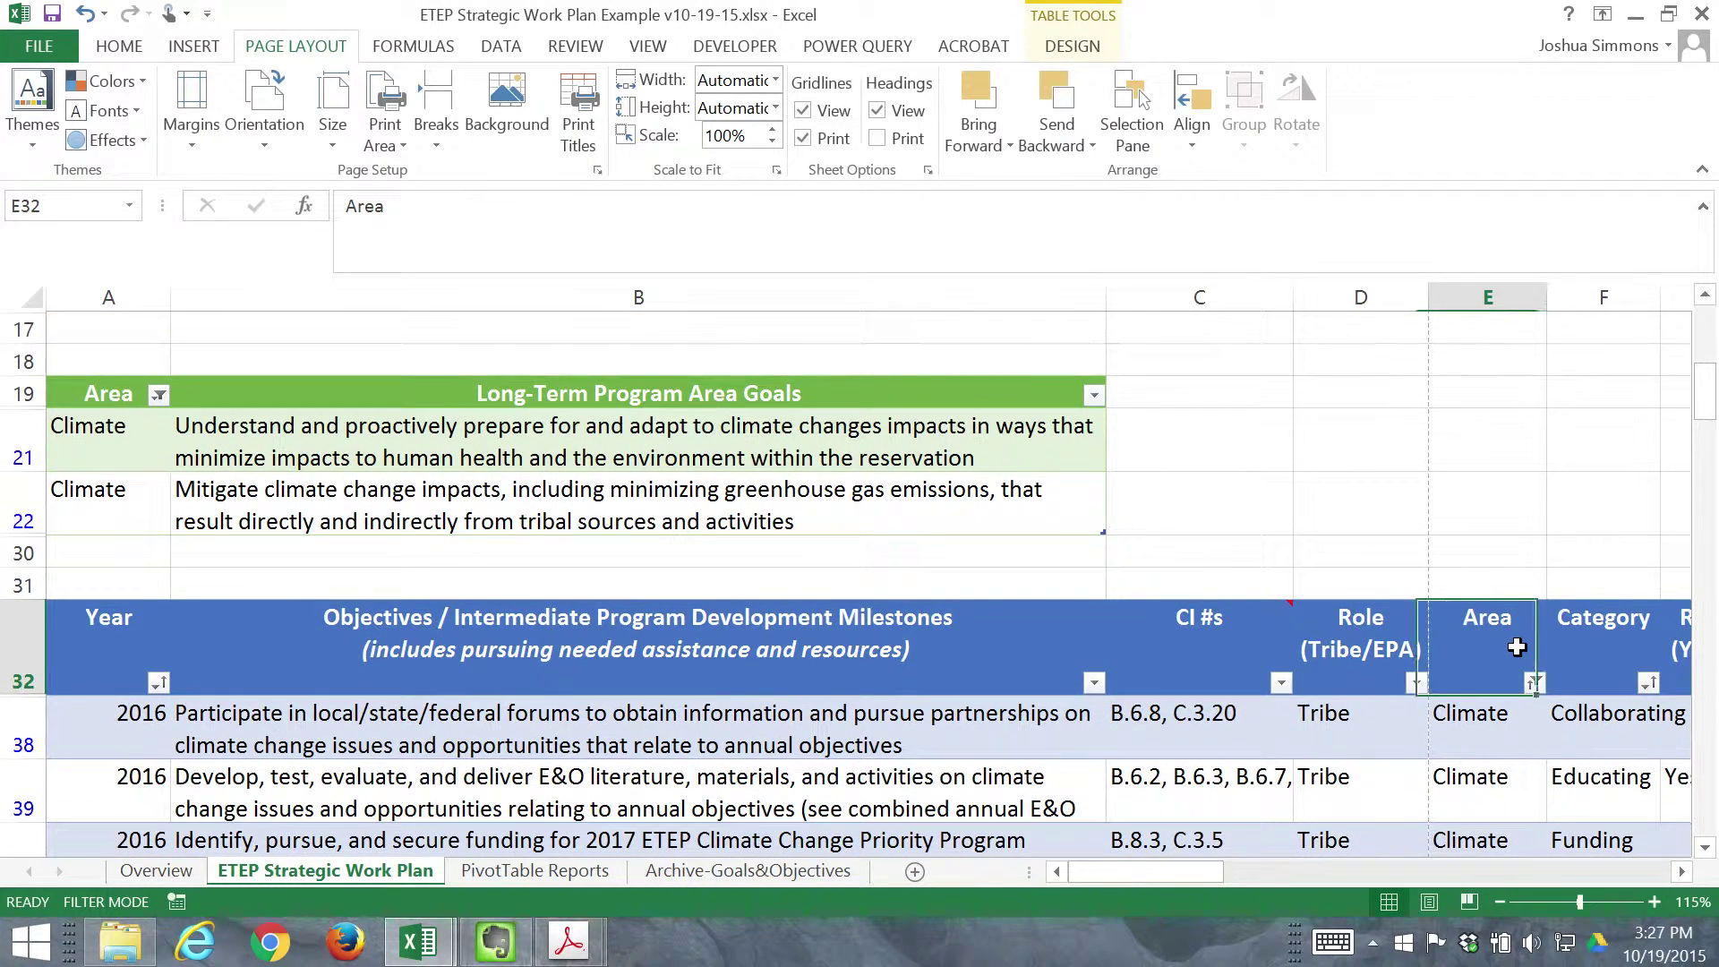
key("Up")
key("Up")
key("Up")
key("Up")
key("Up")
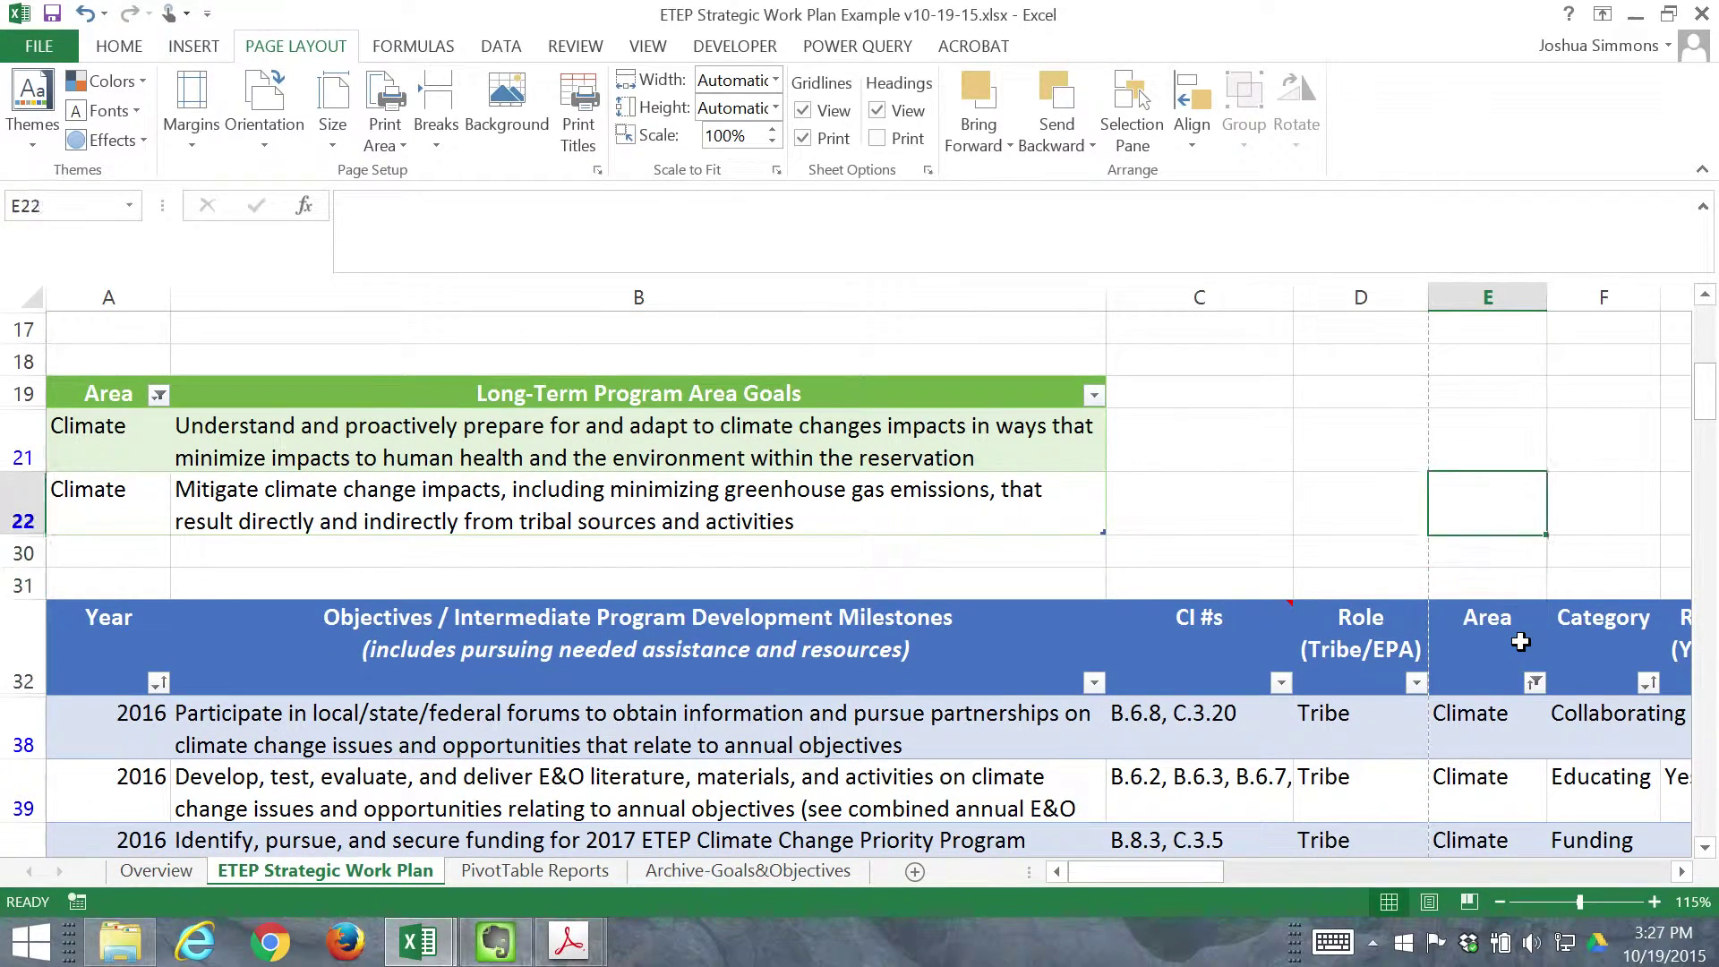
key("Left")
key("Down")
key("Down")
key("Down")
key("Down")
key("Down")
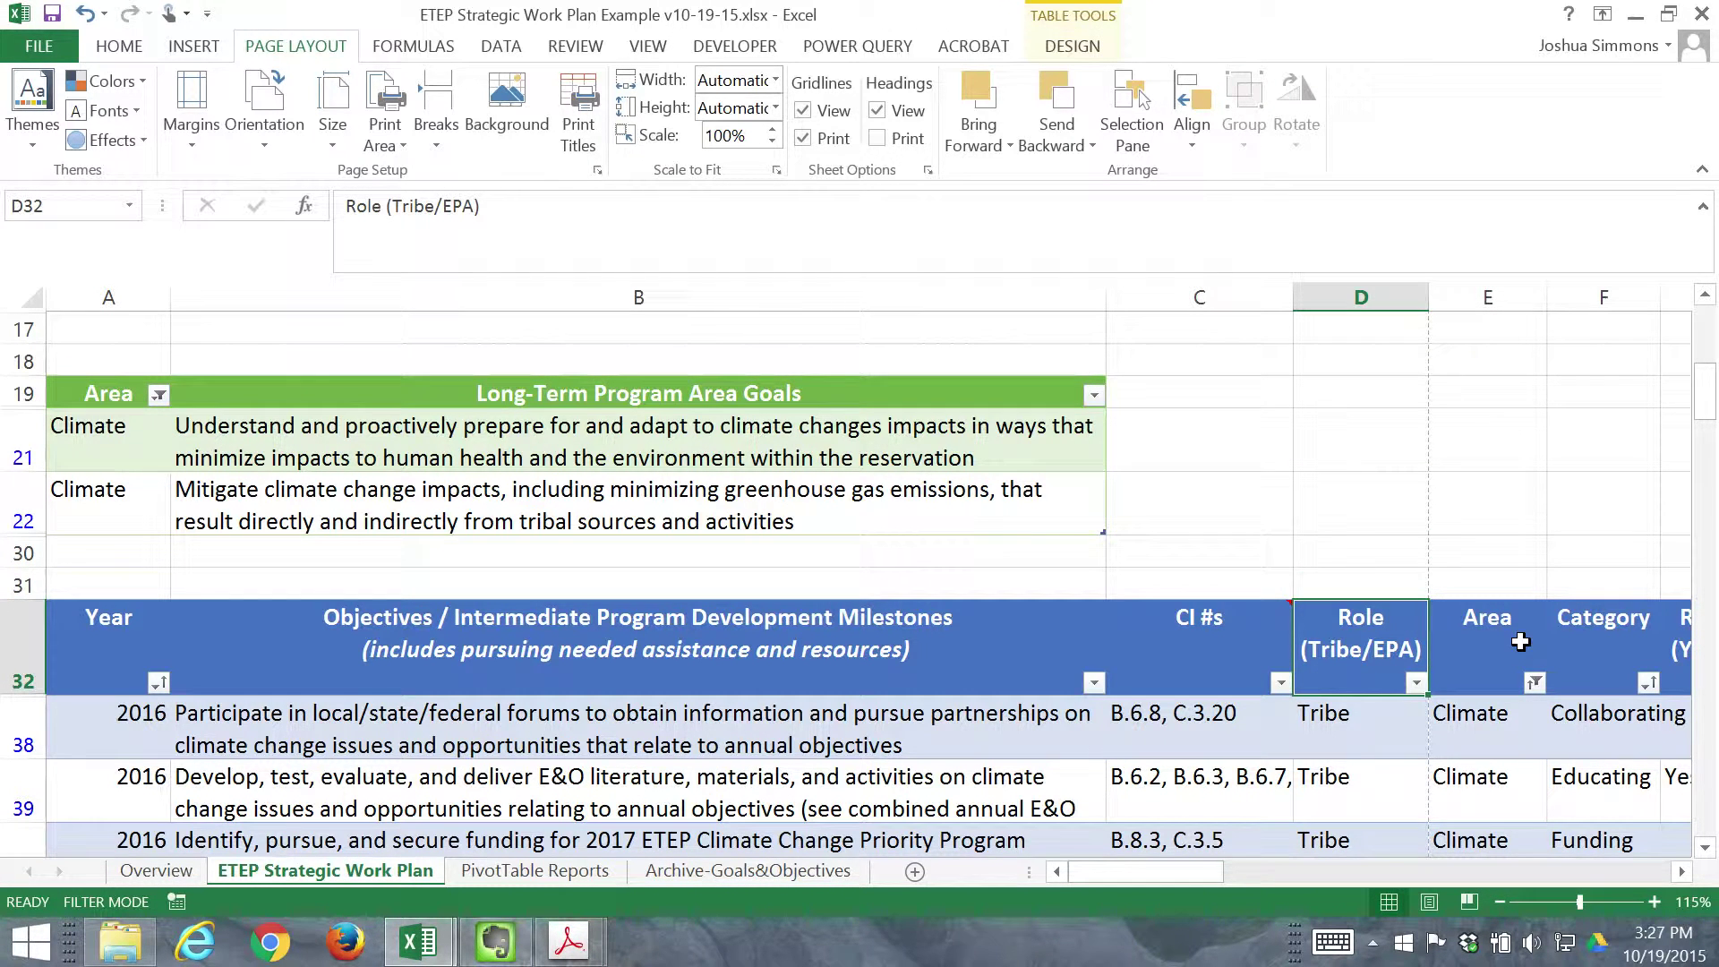
key("Right")
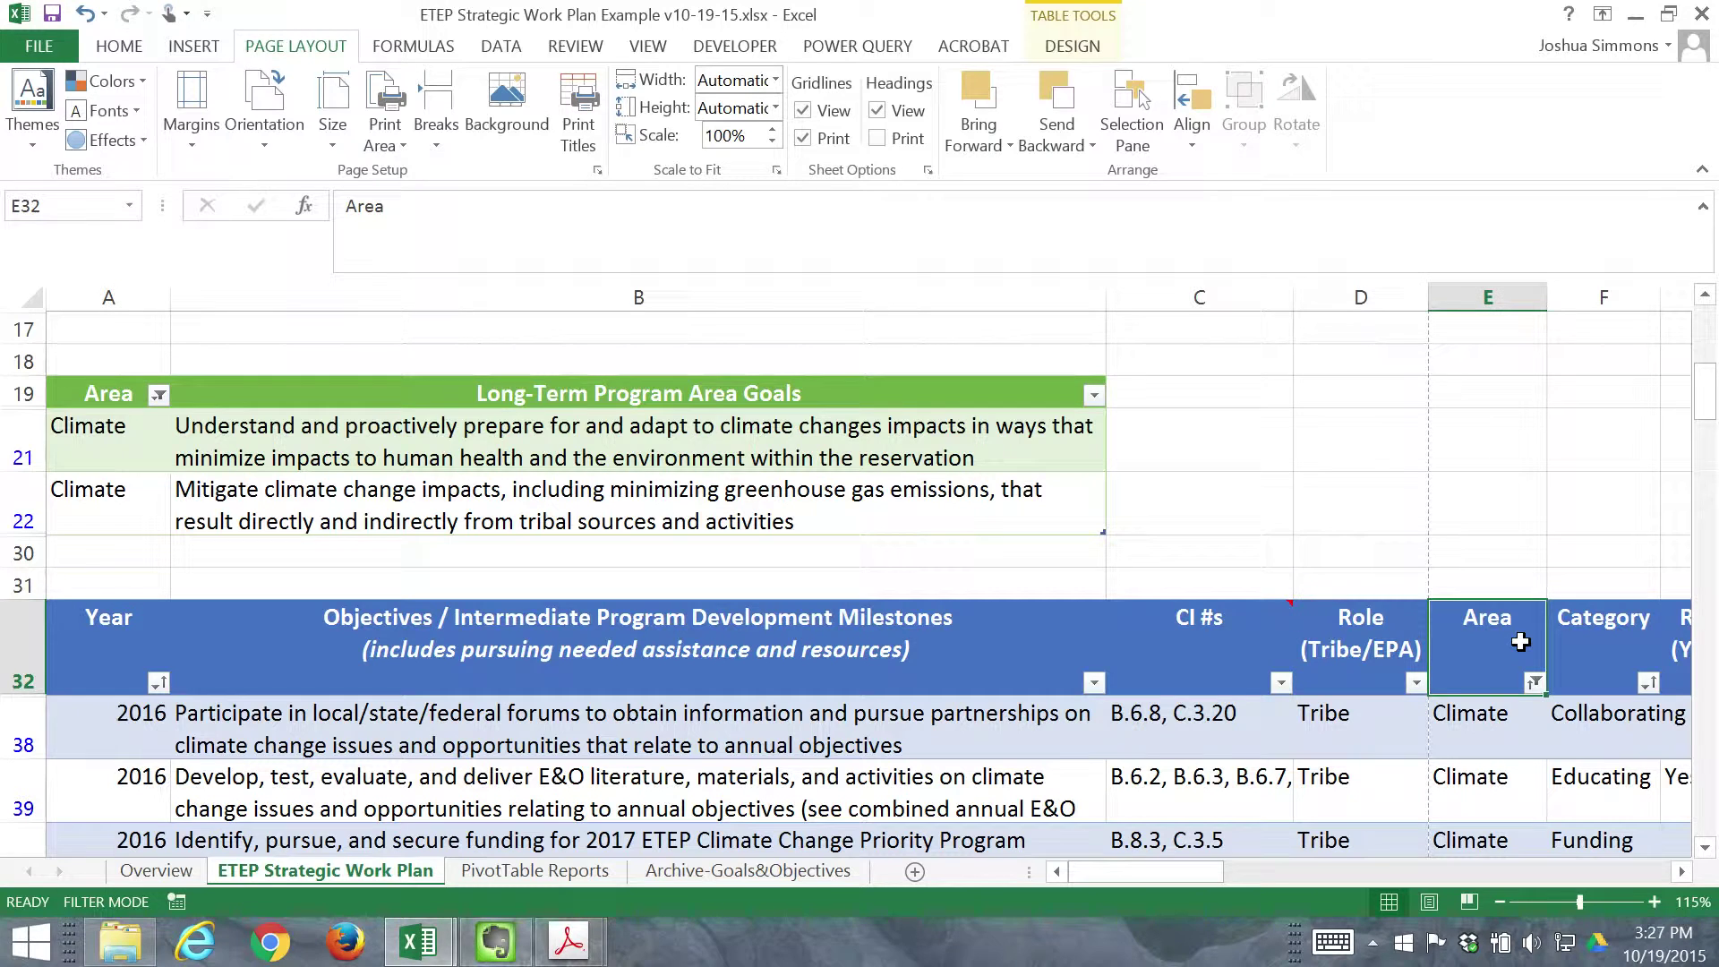
key("Right")
key("Left")
scroll(1372, 624, "up", 3)
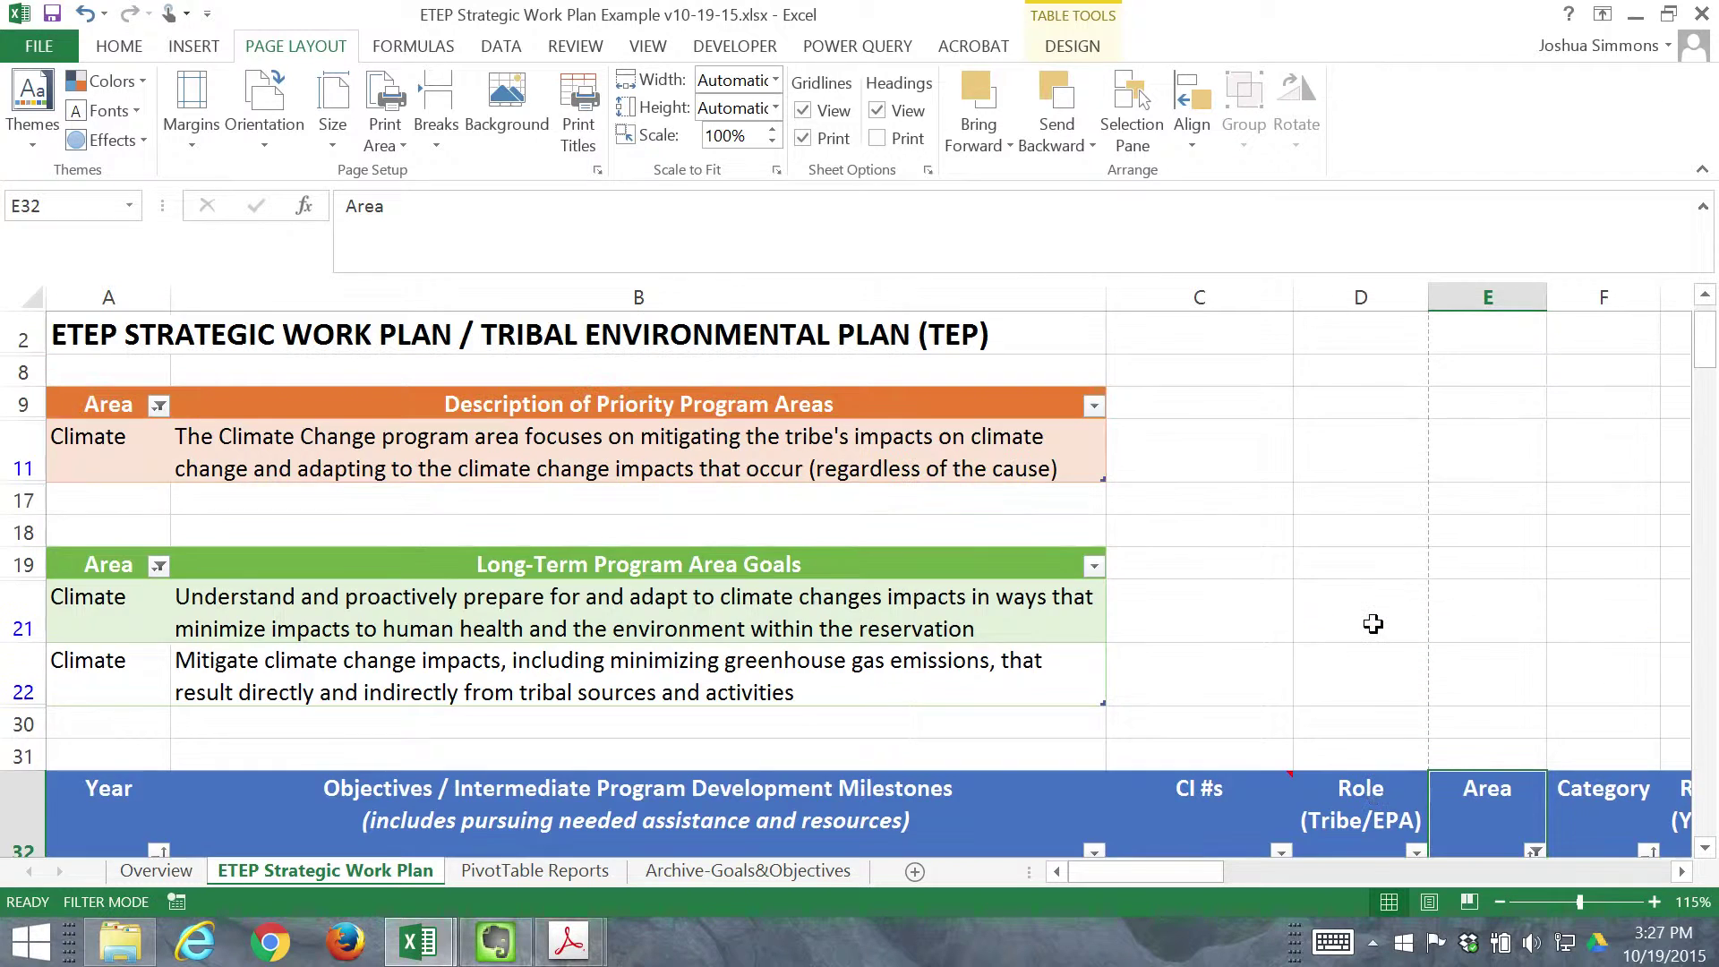
scroll(1373, 622, "up", 1)
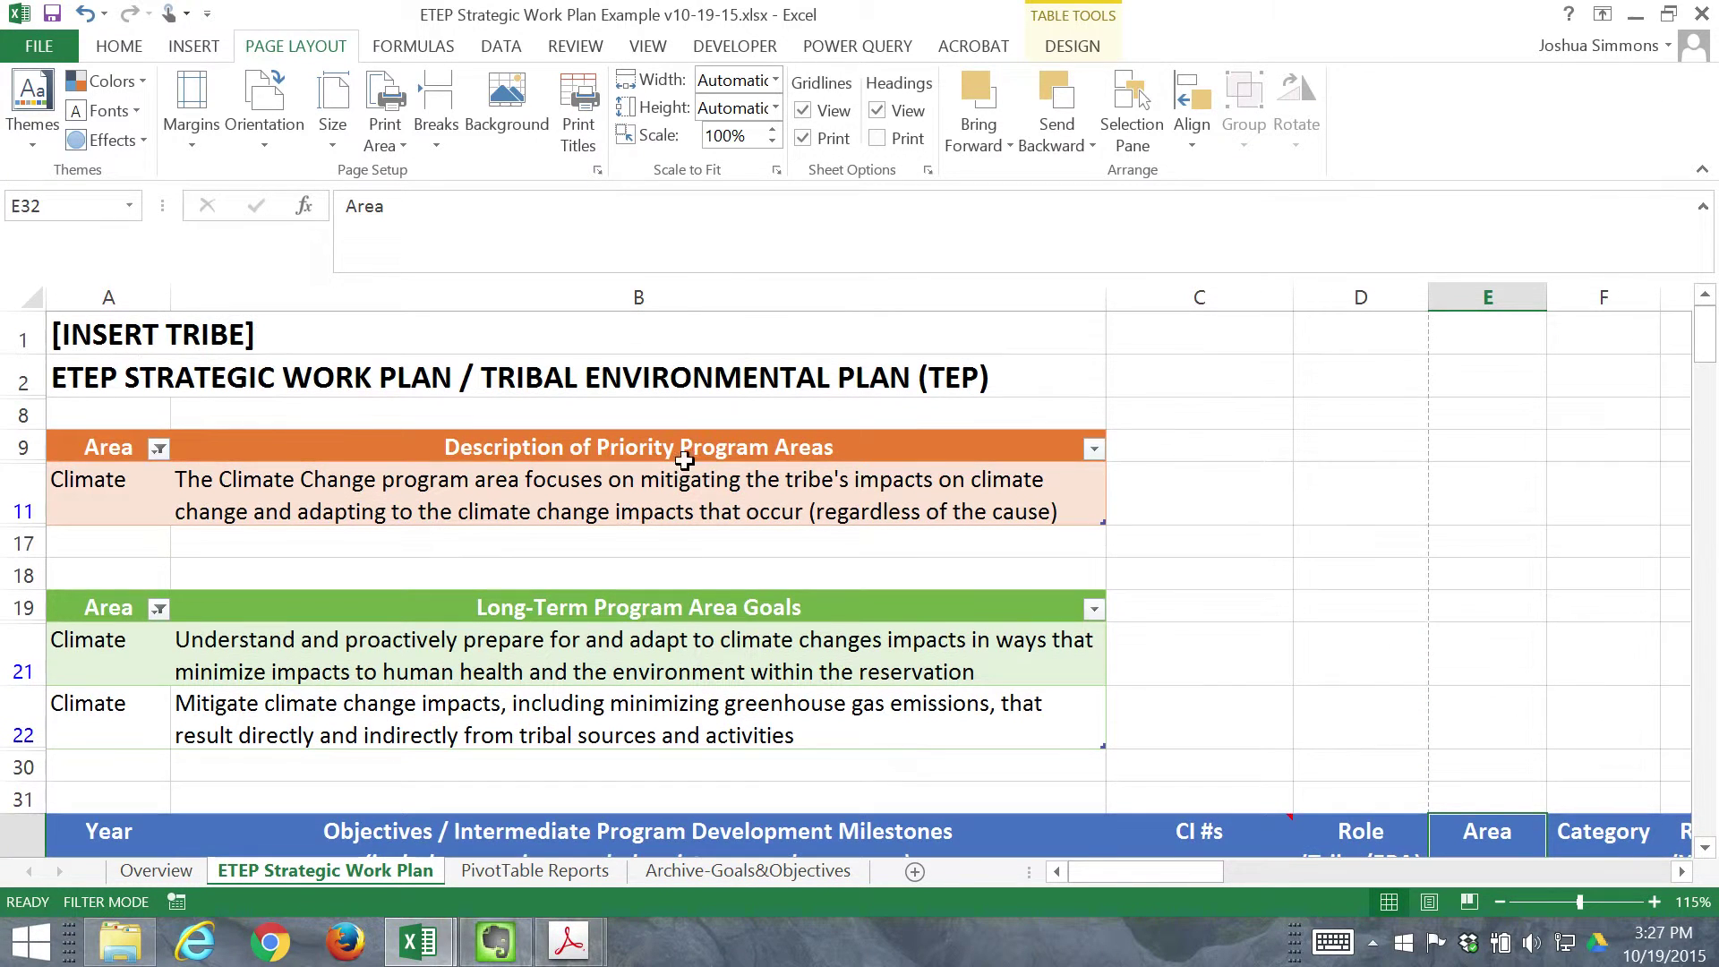
- Reduce the height of row 39 in the objectives table to a single line of text
left_click(100, 333)
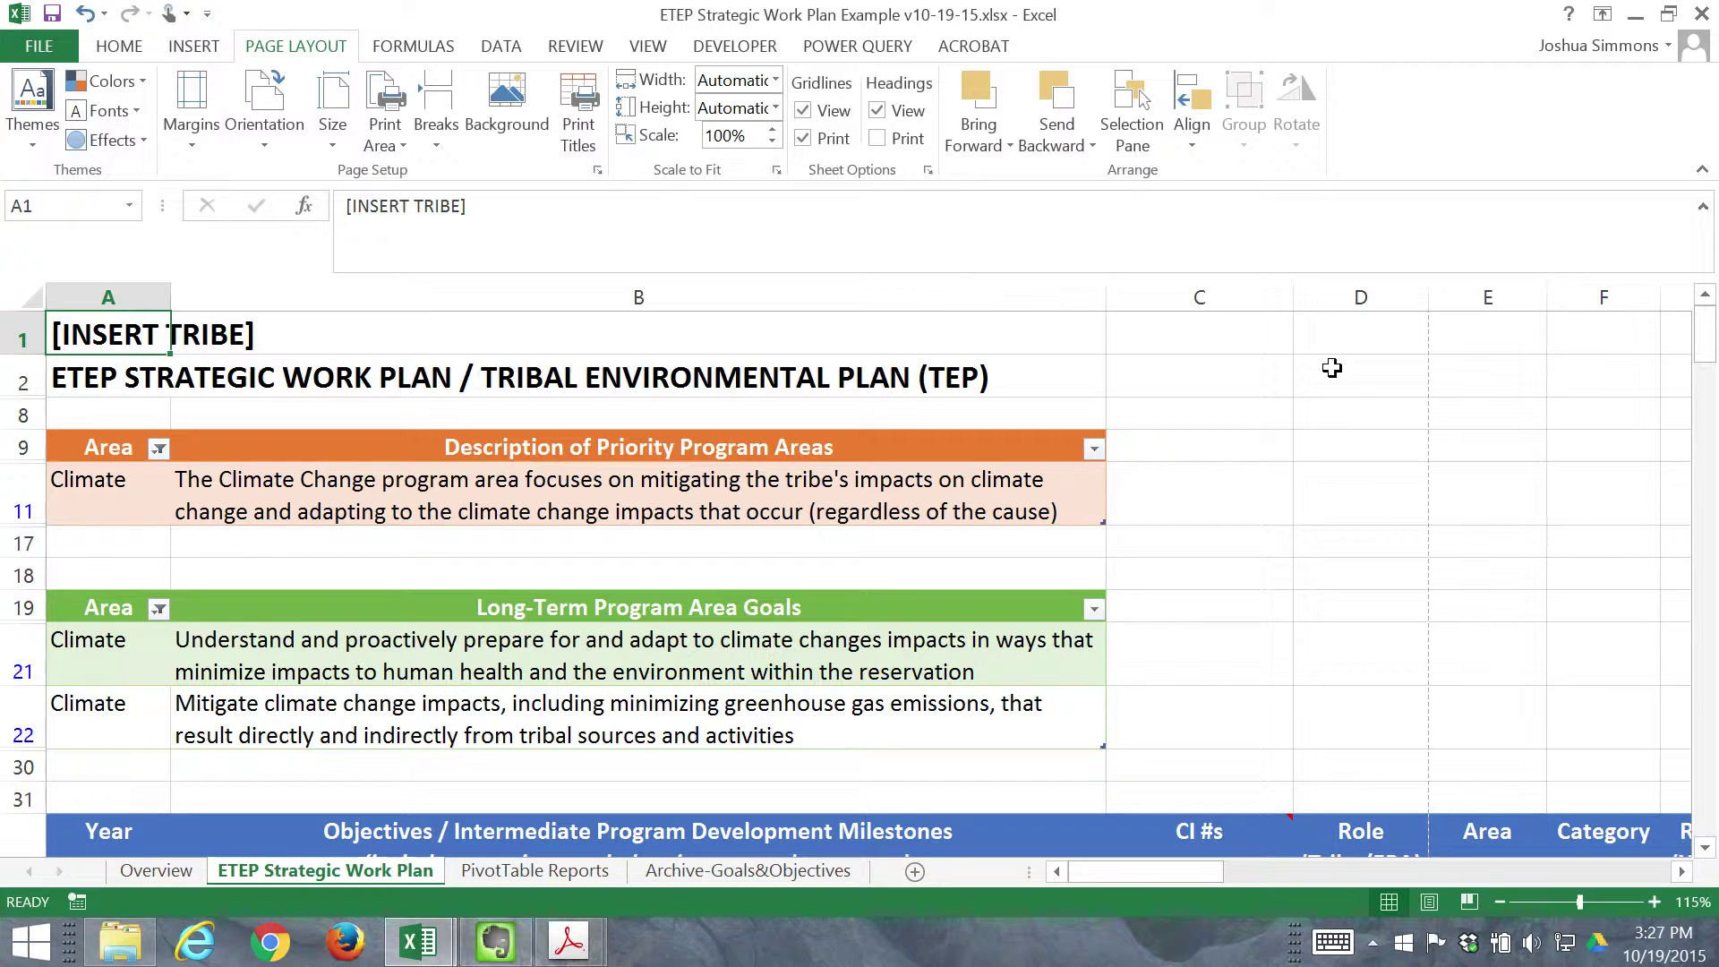
scroll(465, 537, "down", 2)
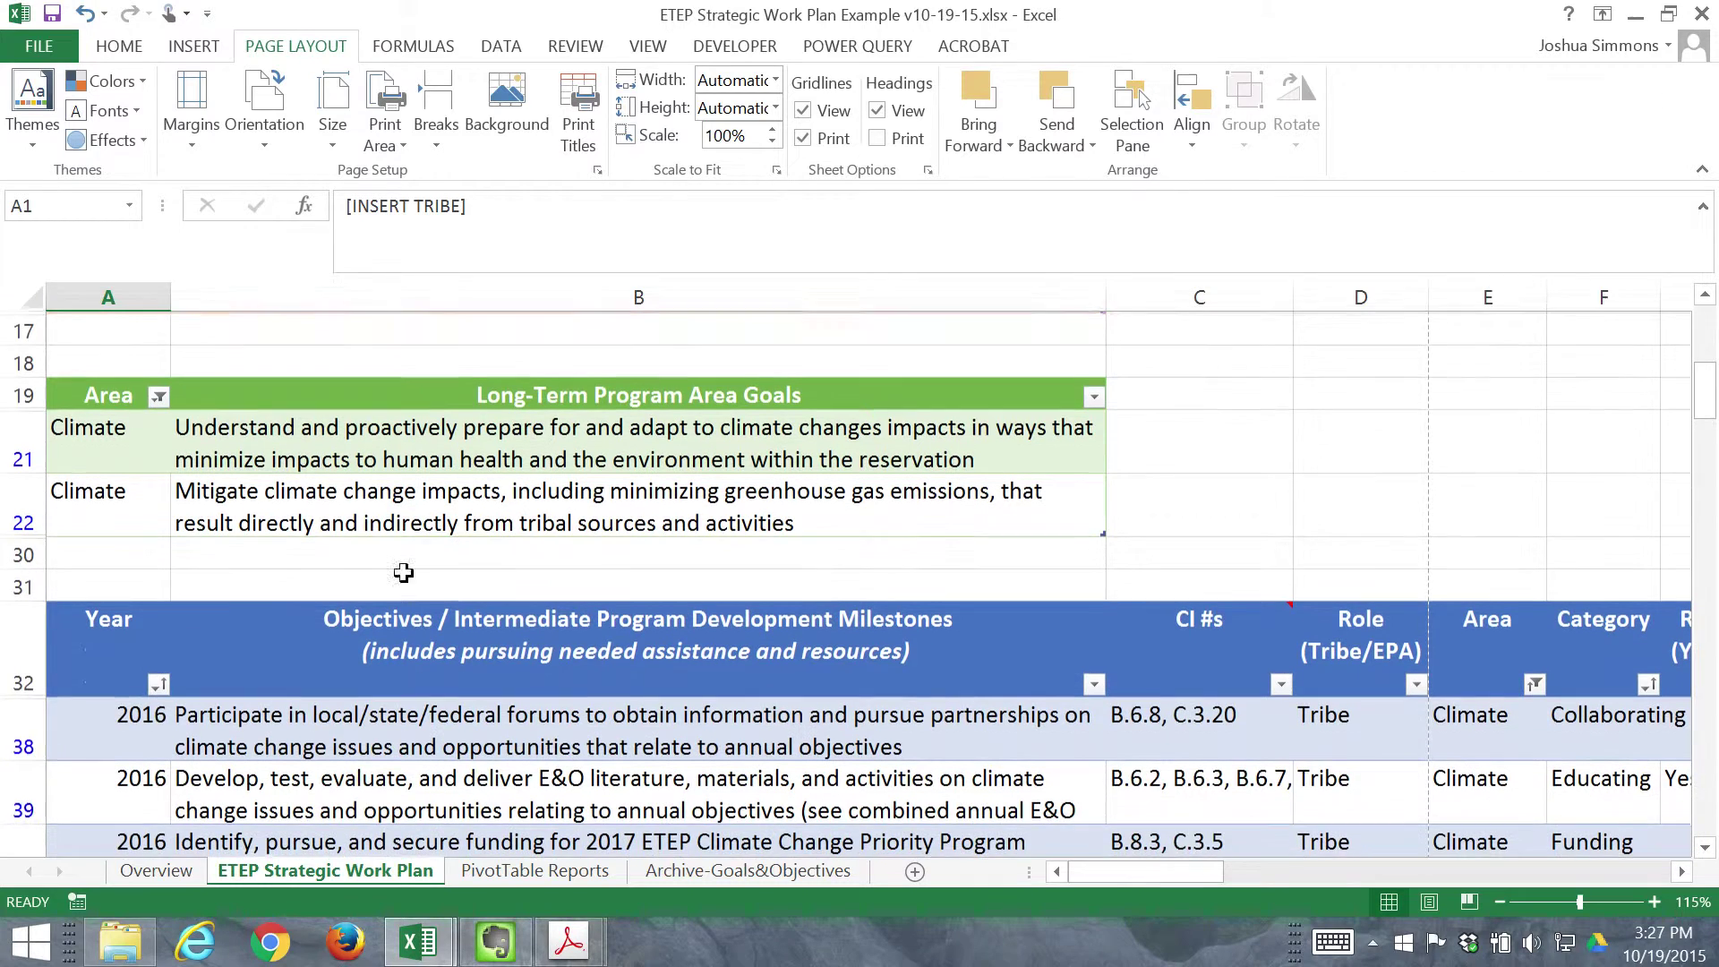
scroll(107, 702, "down", 1)
left_click_drag(35, 716, 36, 700)
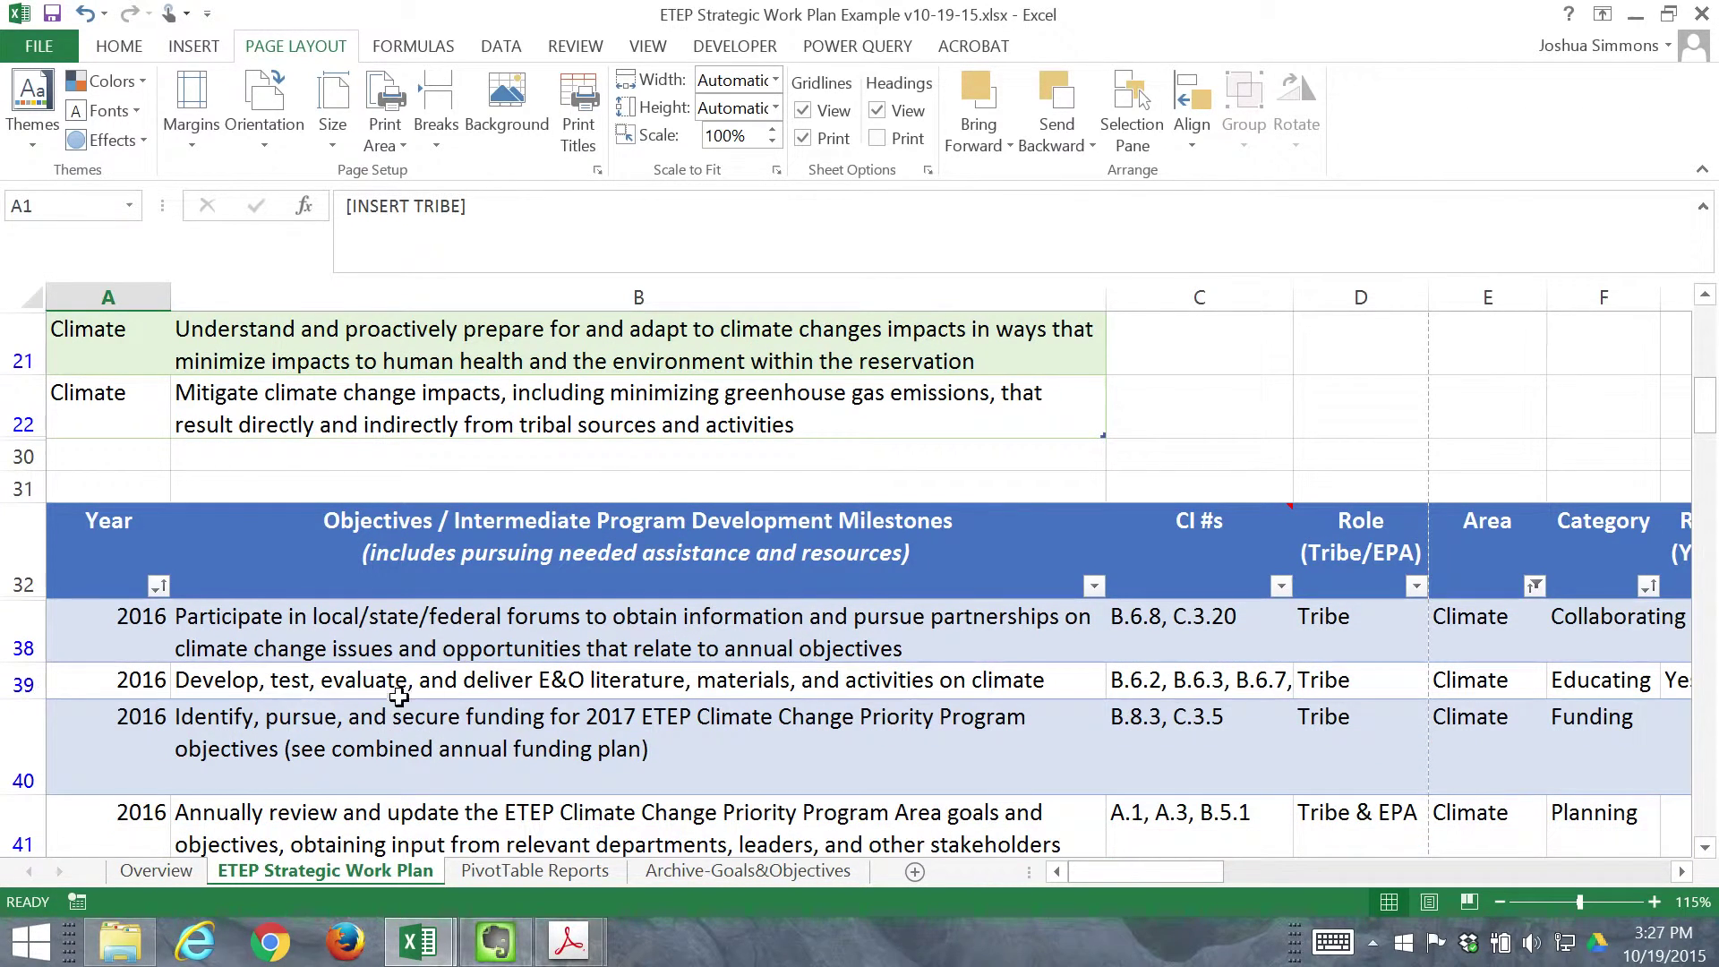
- AutoFit row 39 to the full text of its objective and undo the row height changes
left_click(449, 686)
key("Left")
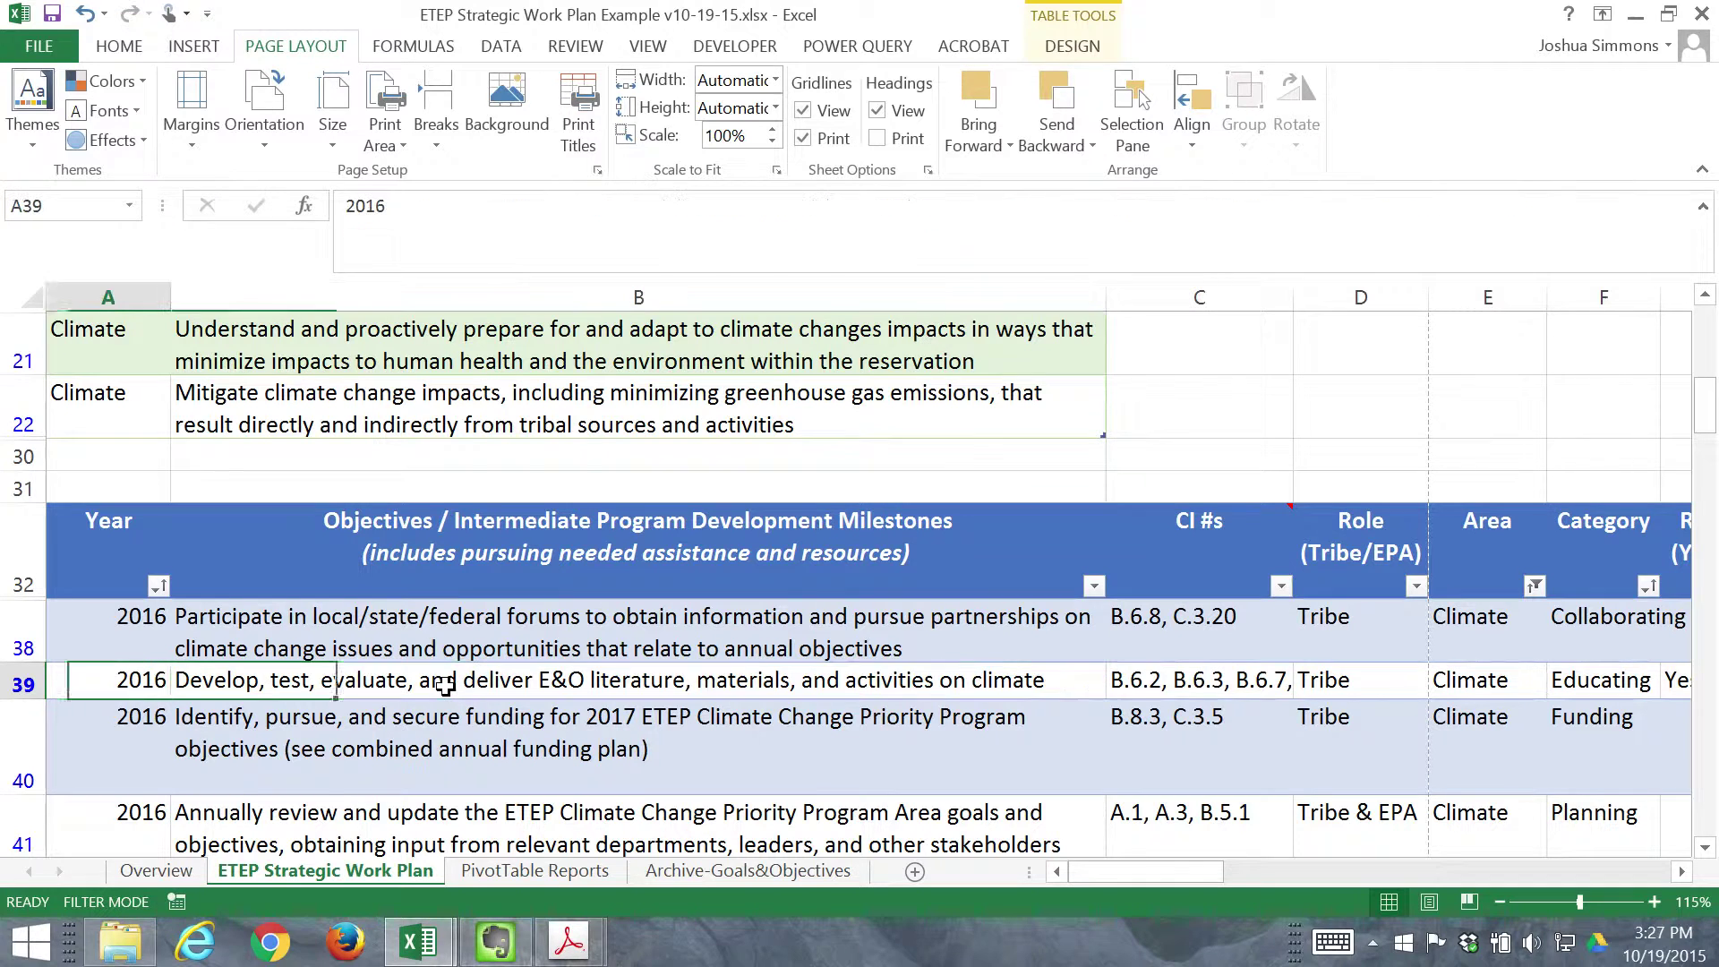
left_click(25, 684)
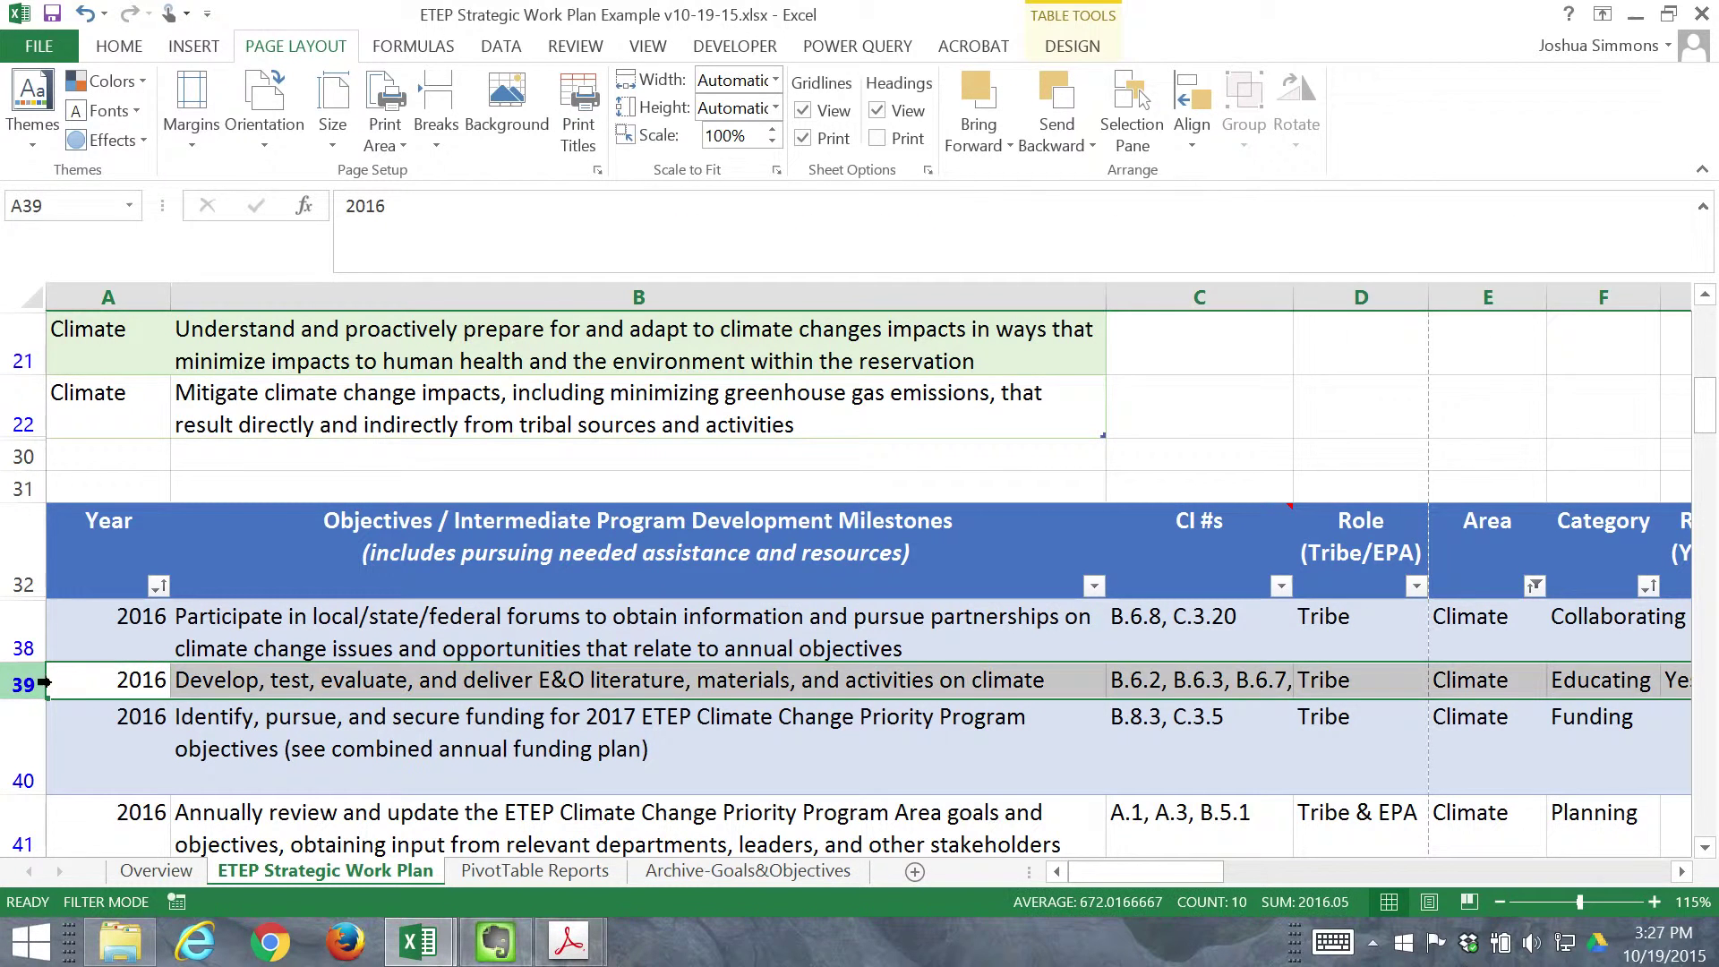
left_click(336, 681)
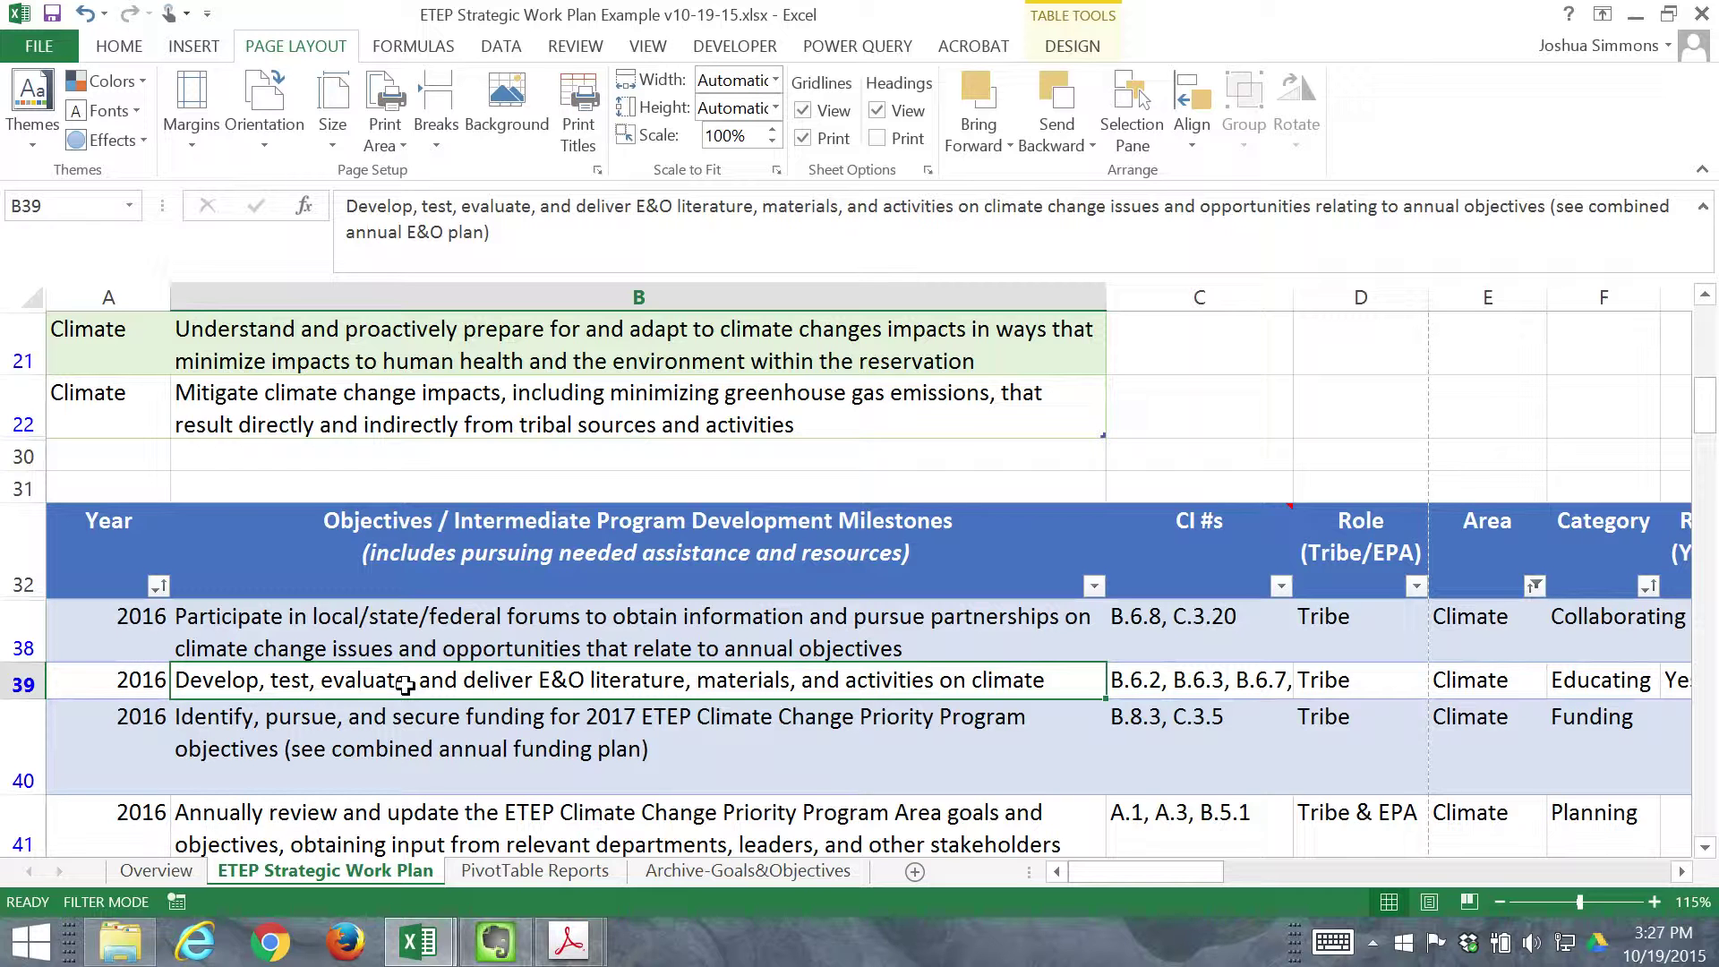
double_click(26, 699)
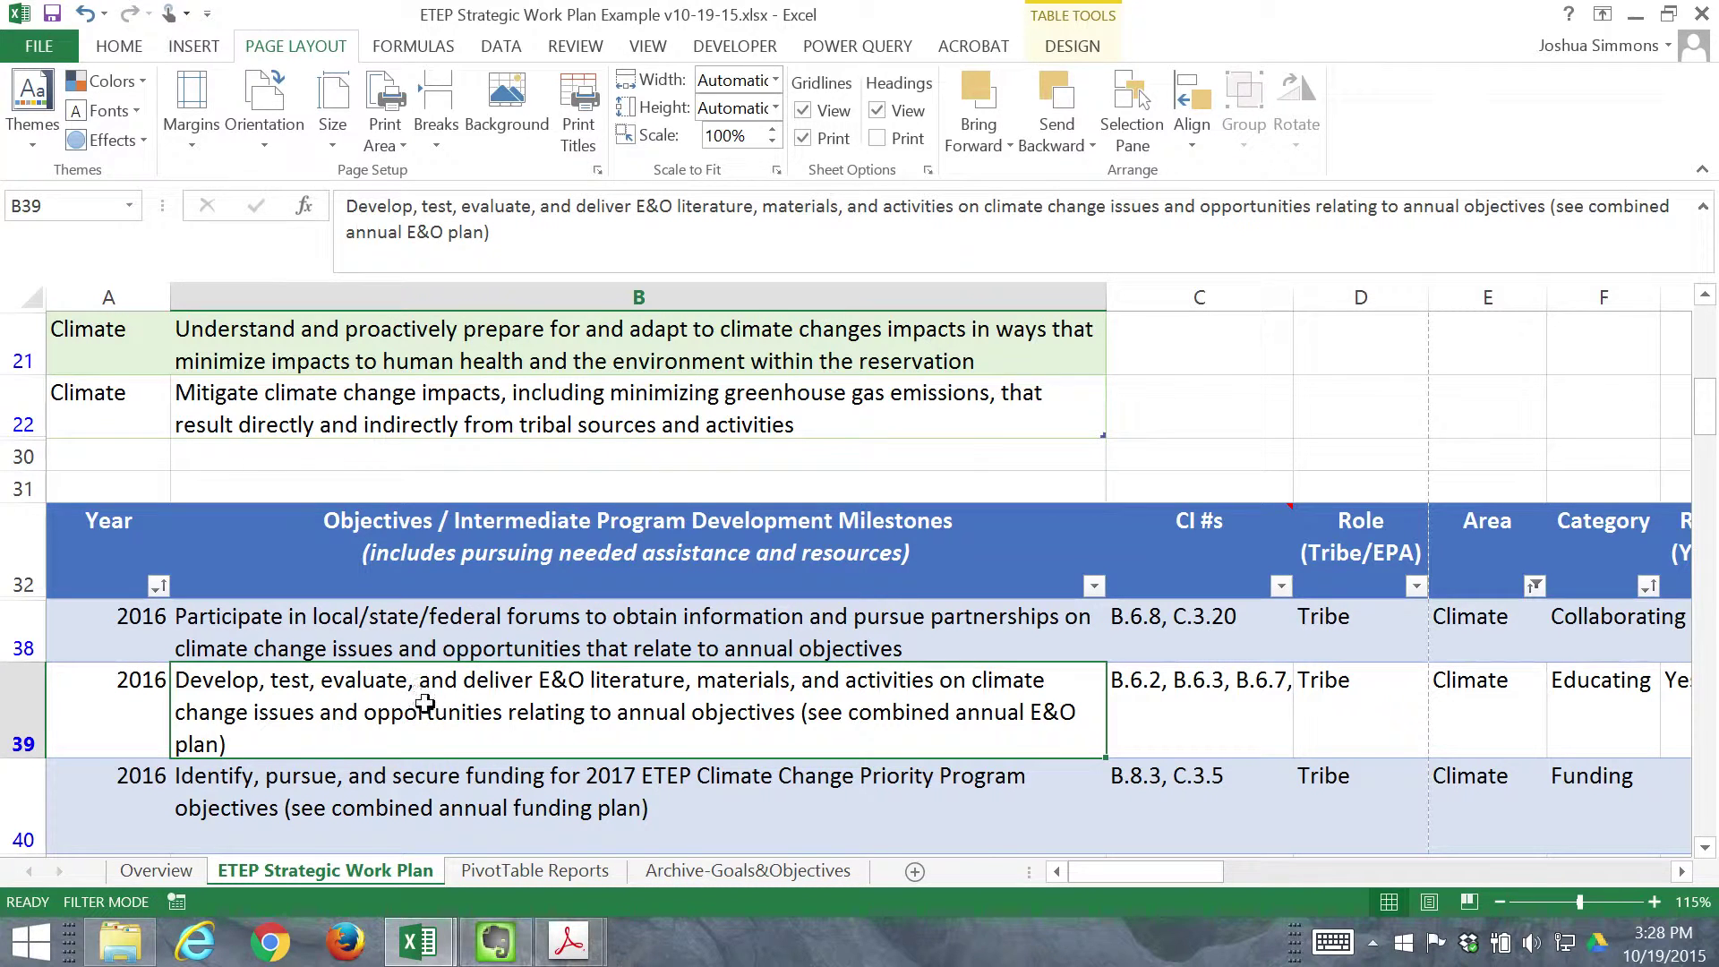
key("ctrl+z")
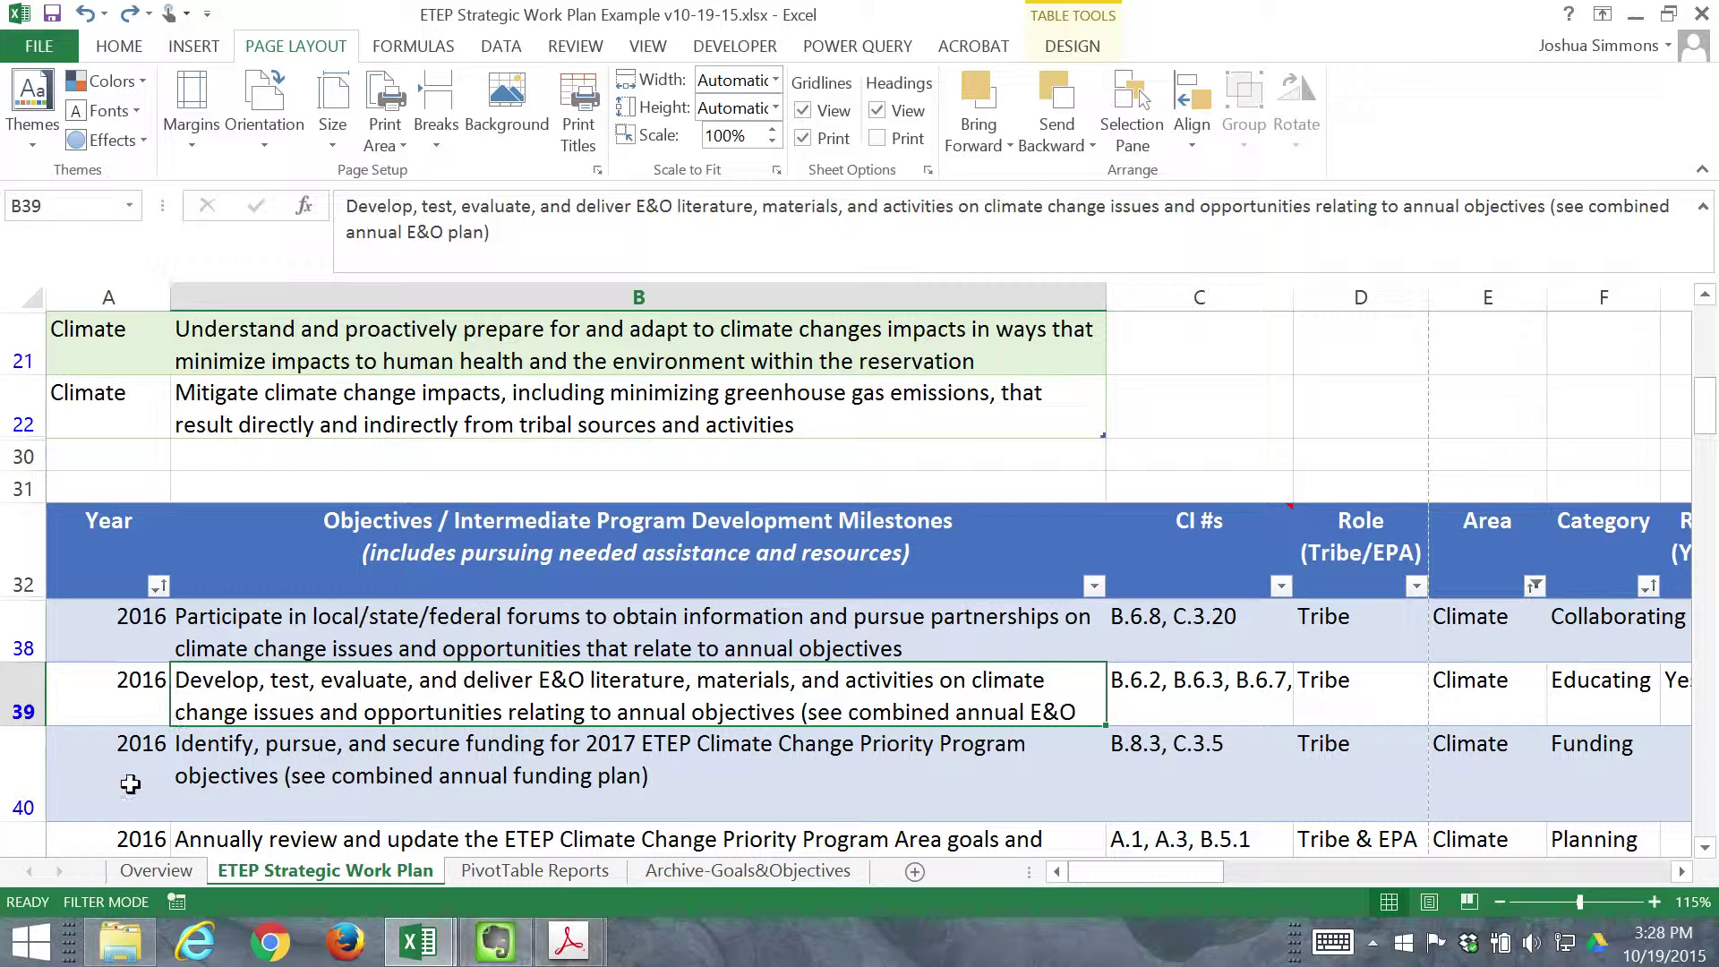
- Switch to Word 2013 and create a blank document
left_click(52, 957)
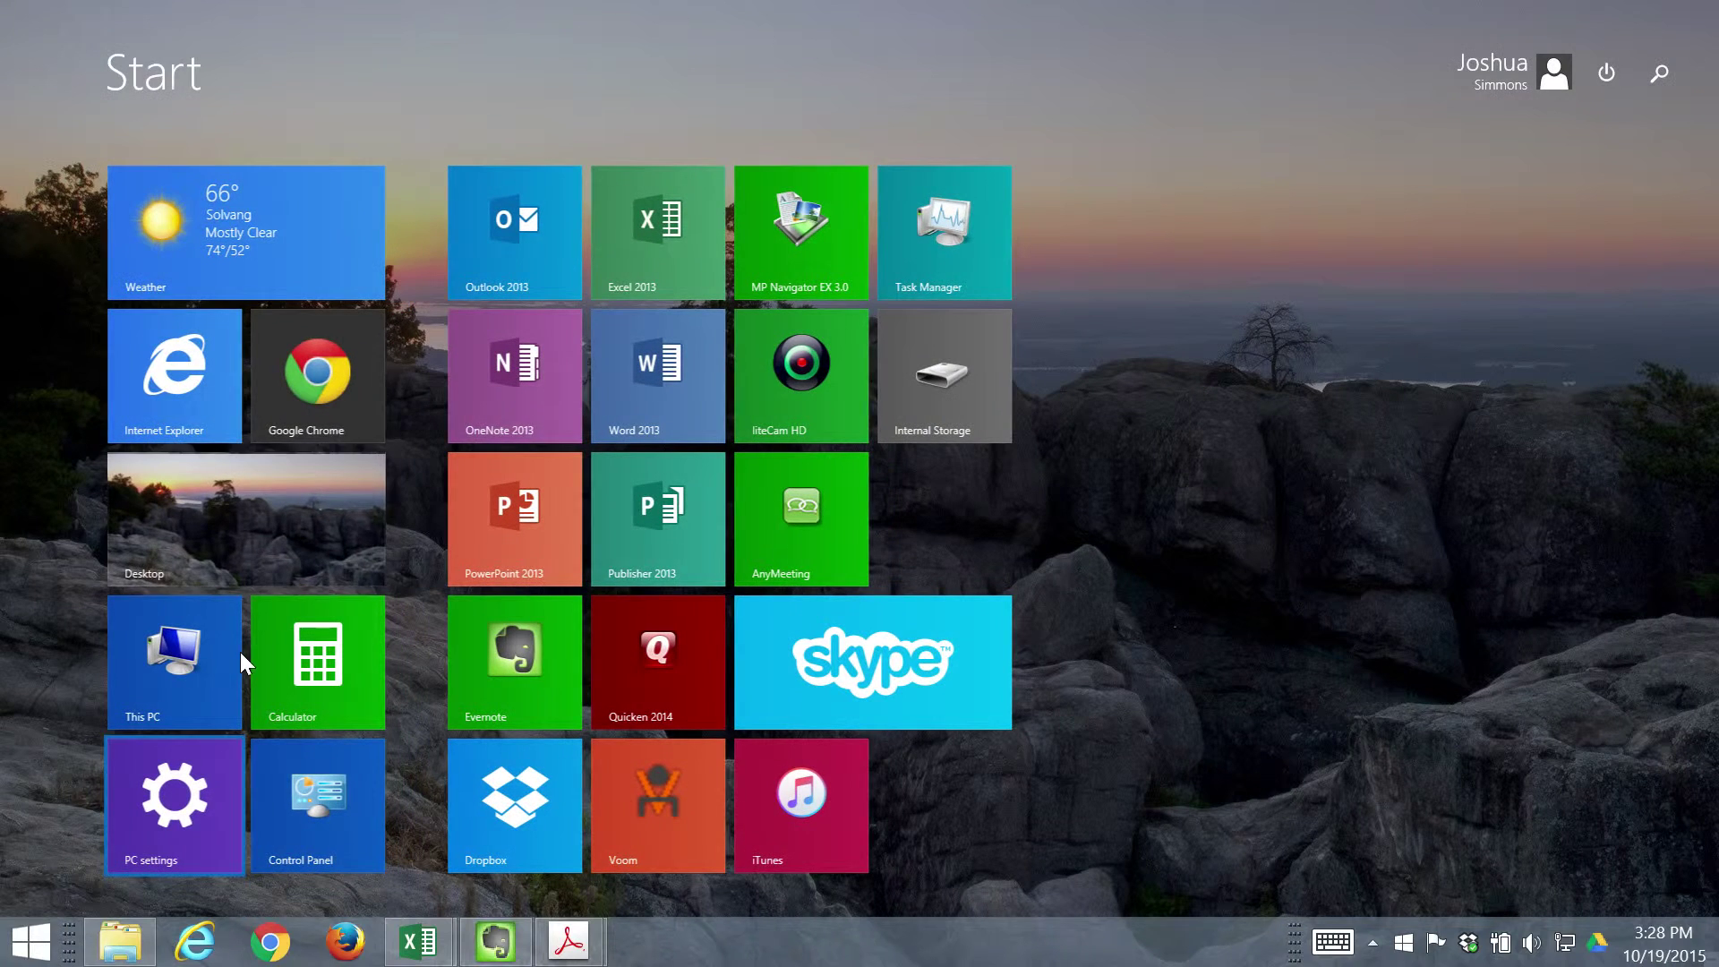
left_click(625, 356)
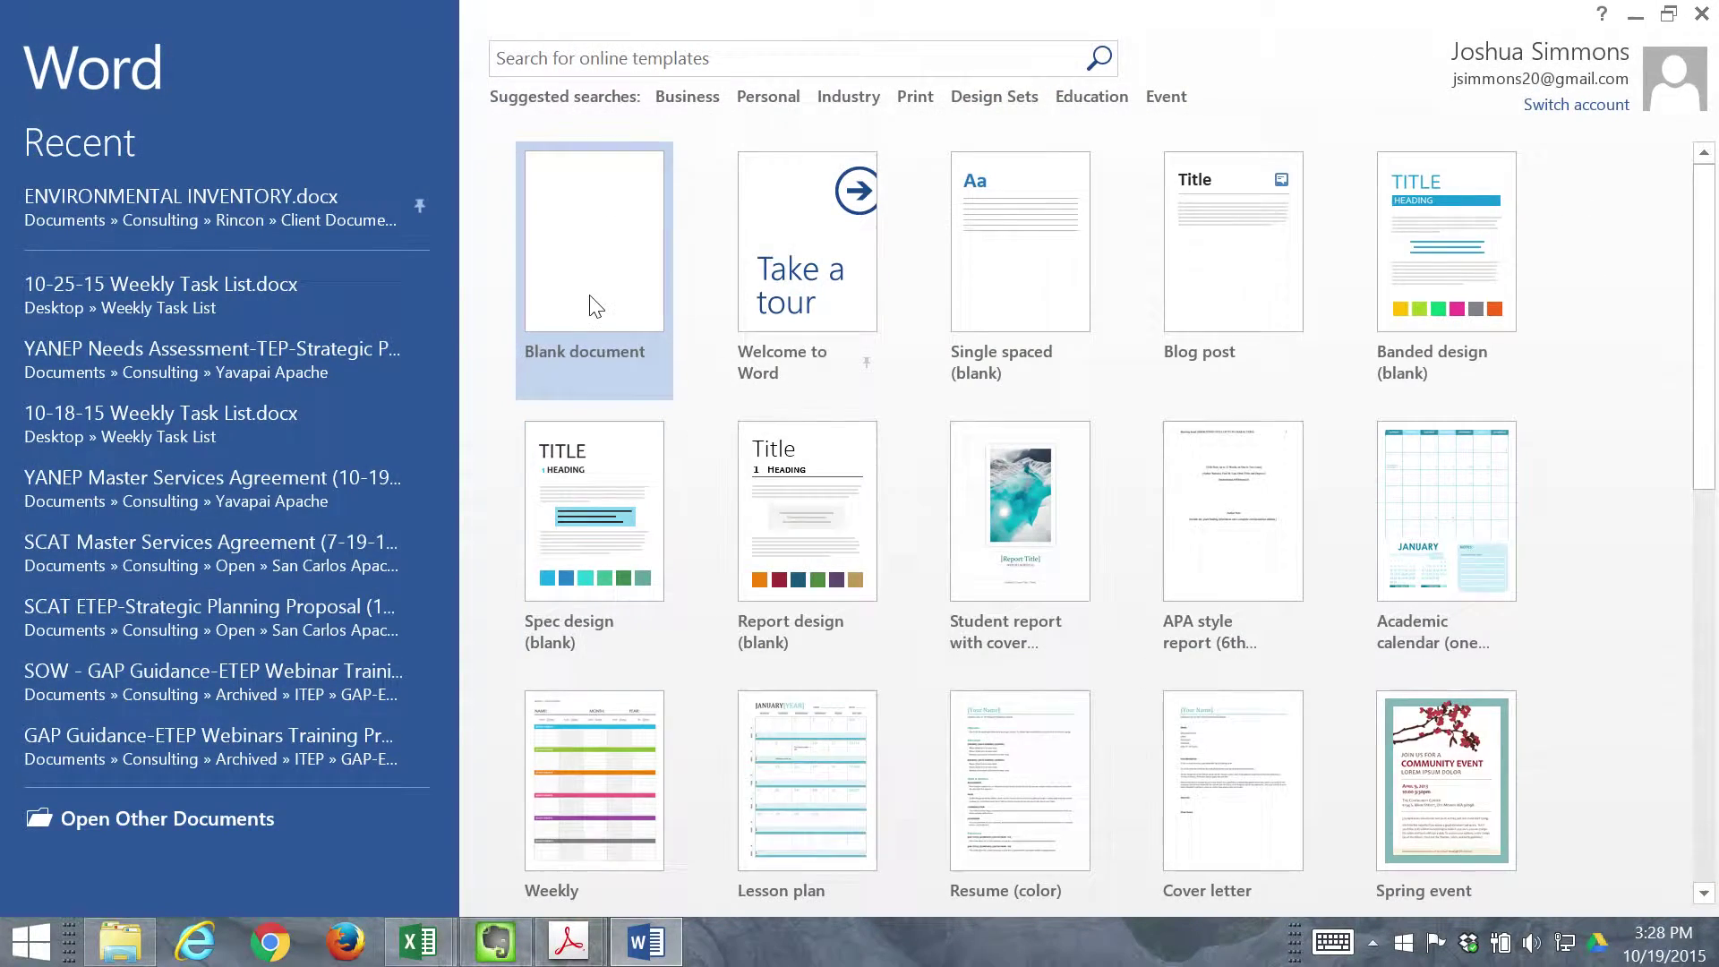
left_click(589, 307)
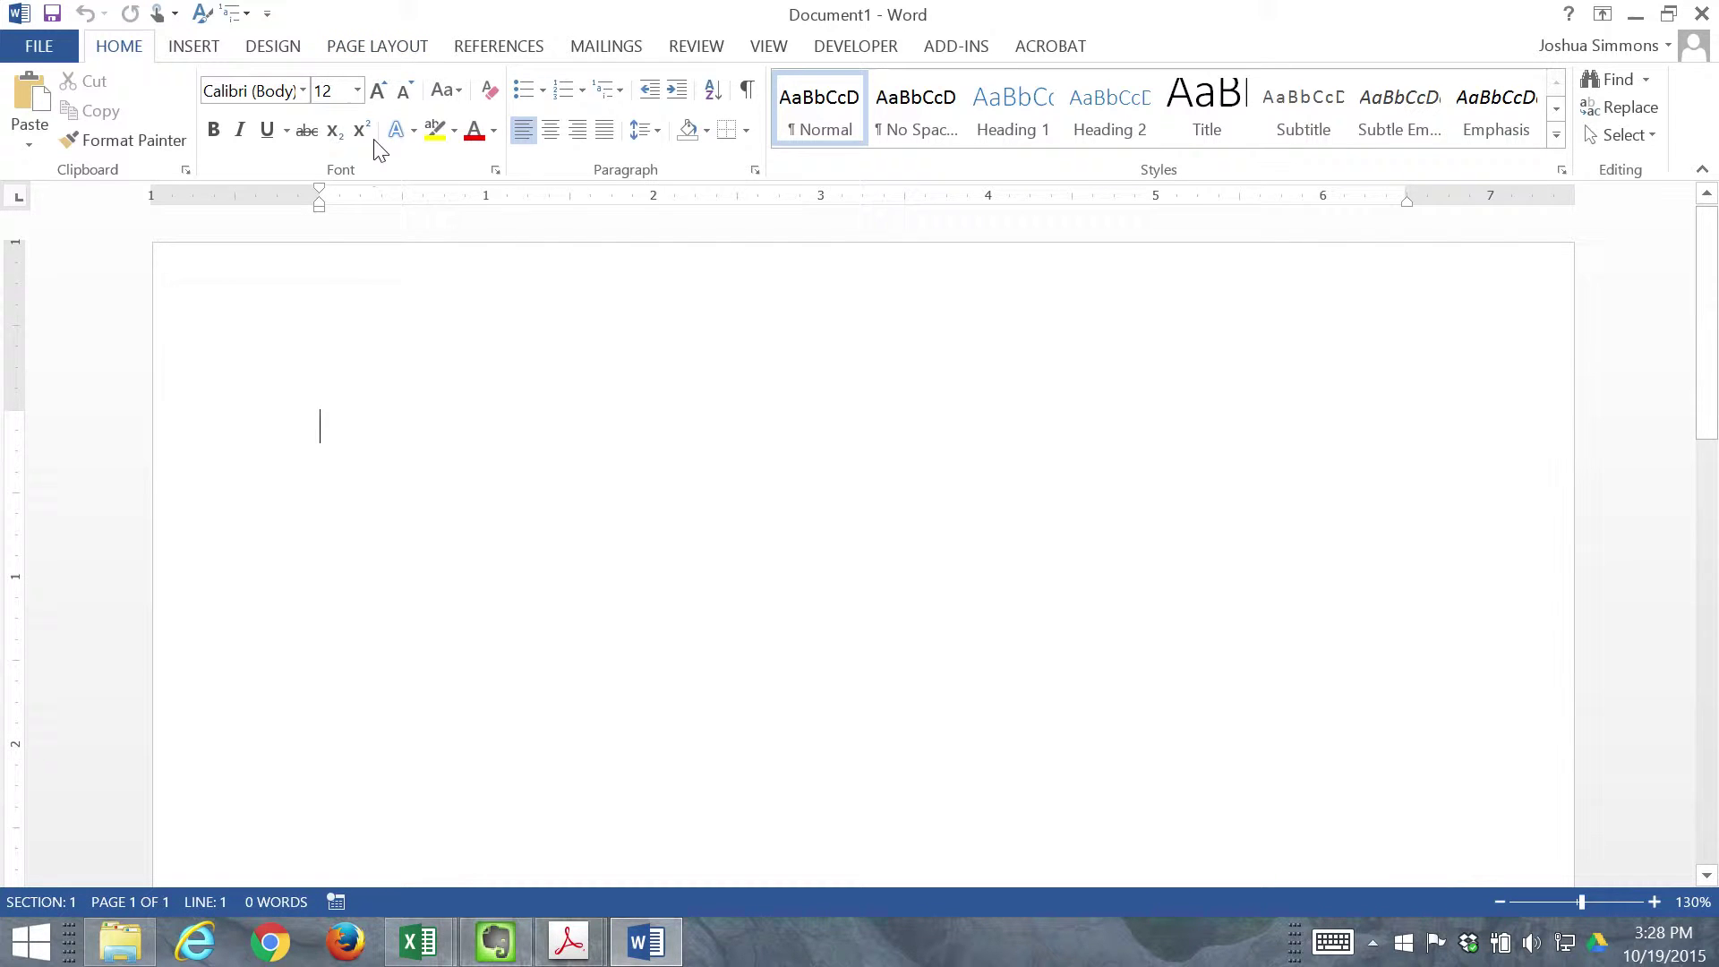
- Set the blank document's page orientation to Landscape and its margins to Moderate
left_click(398, 52)
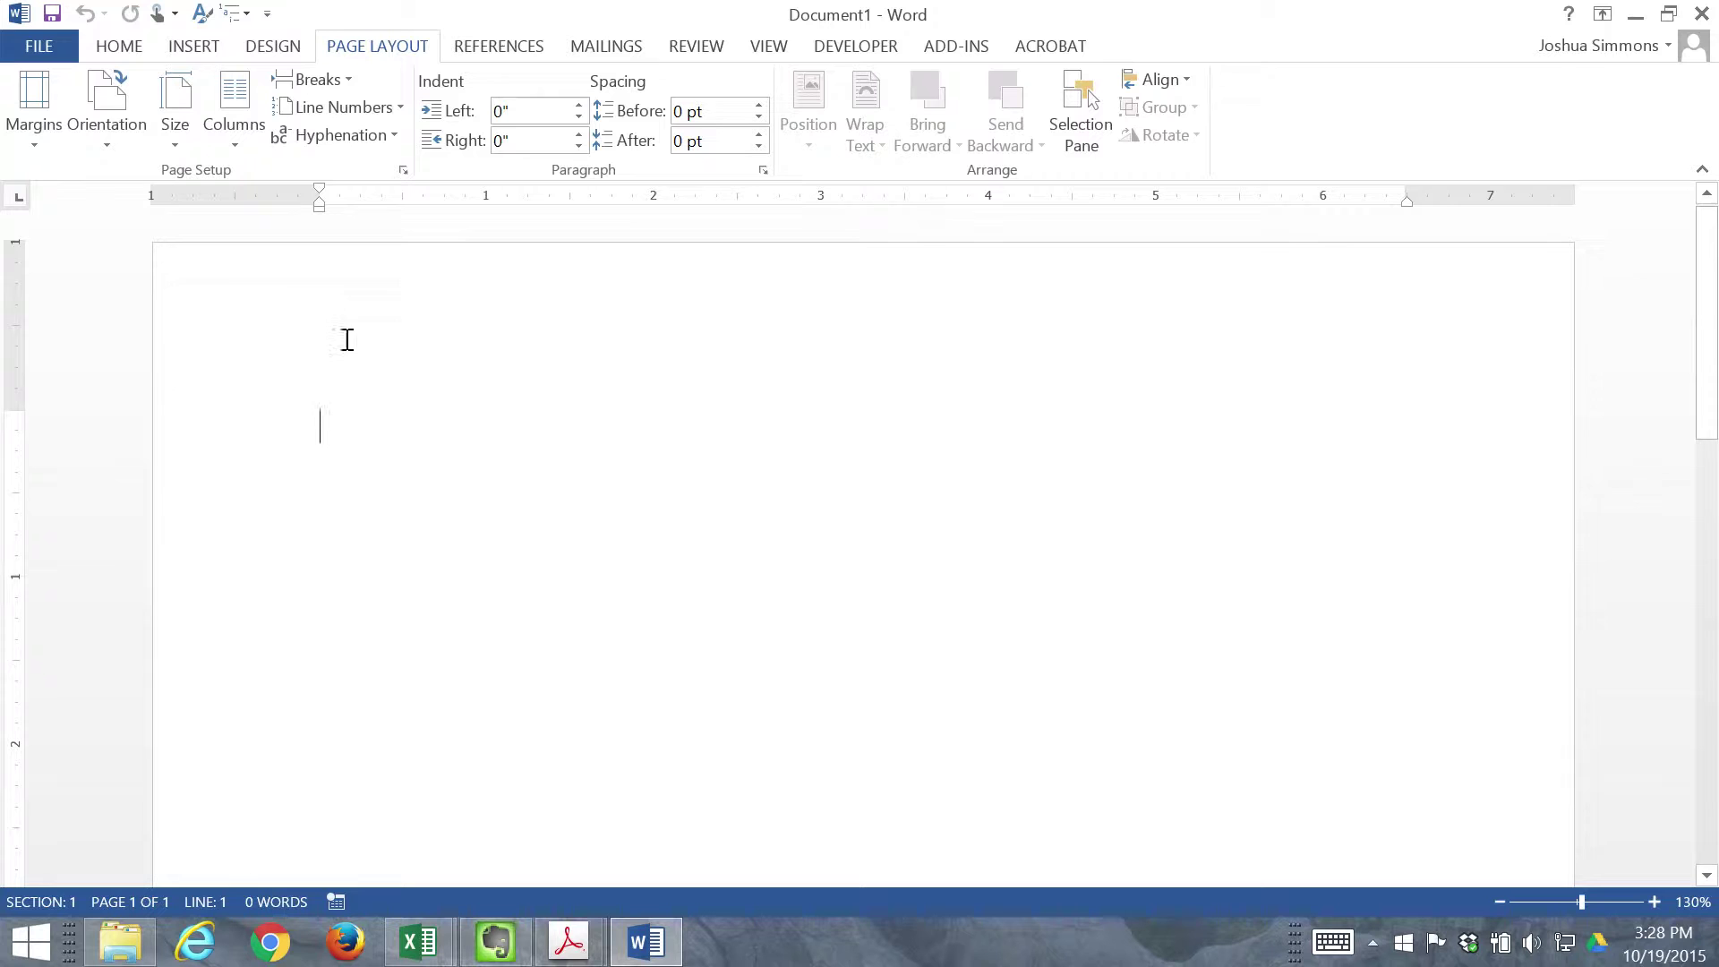
left_click(125, 130)
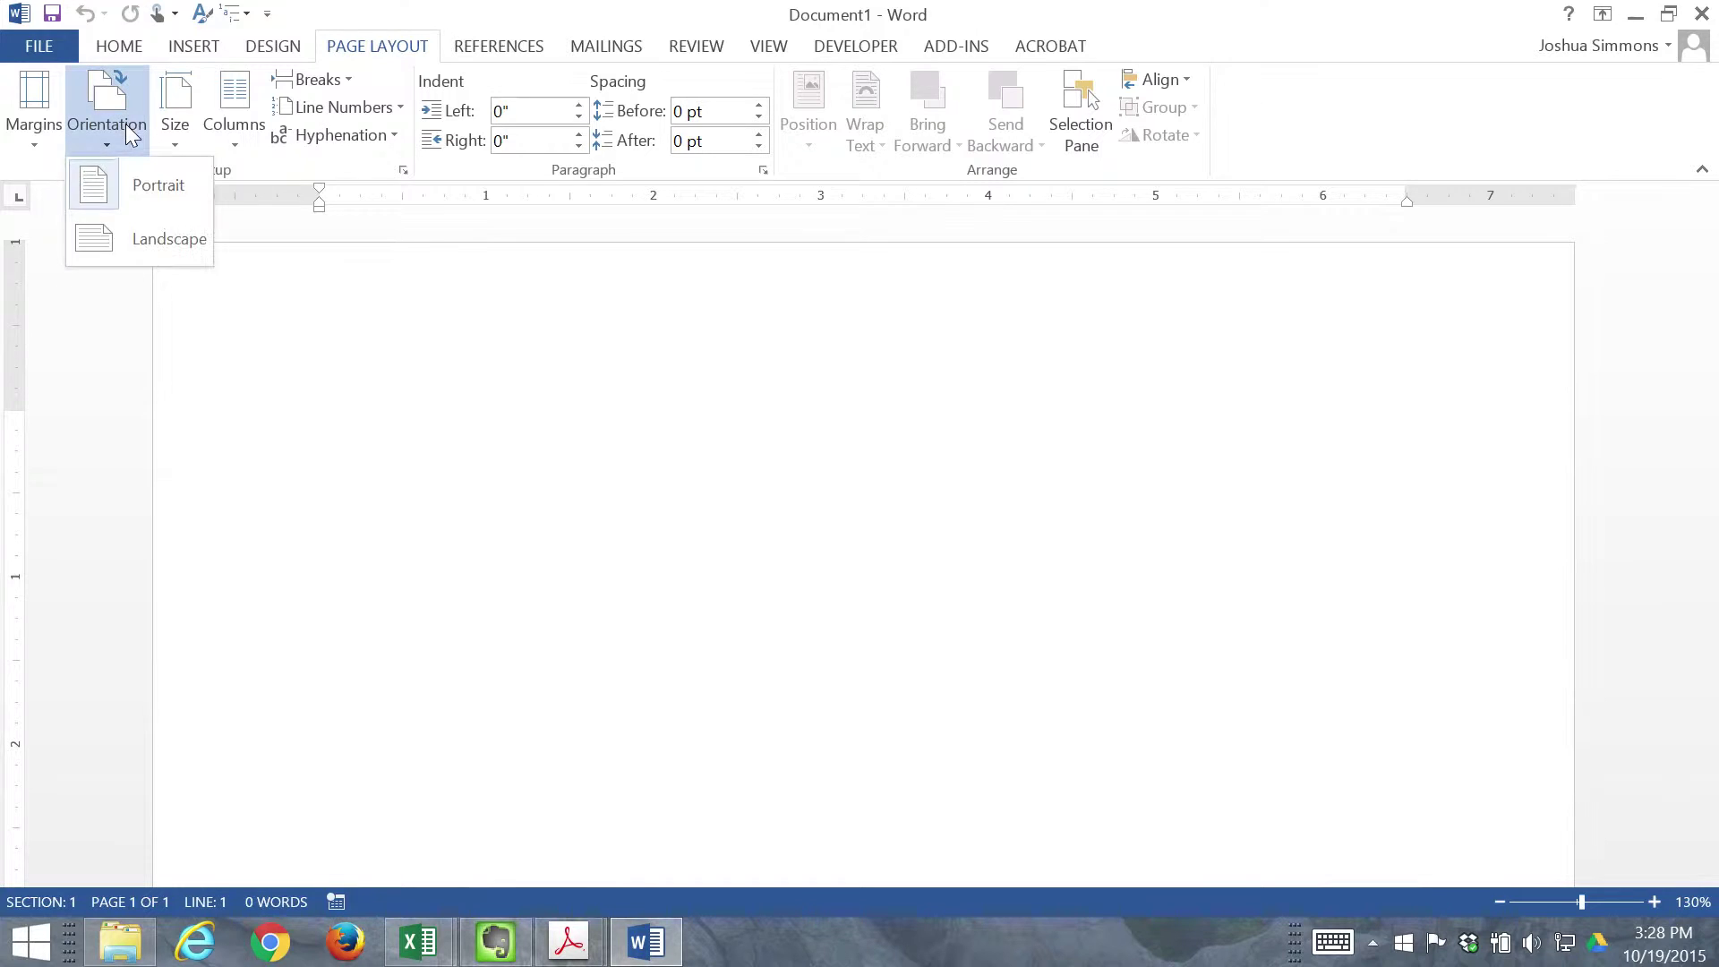
left_click(131, 239)
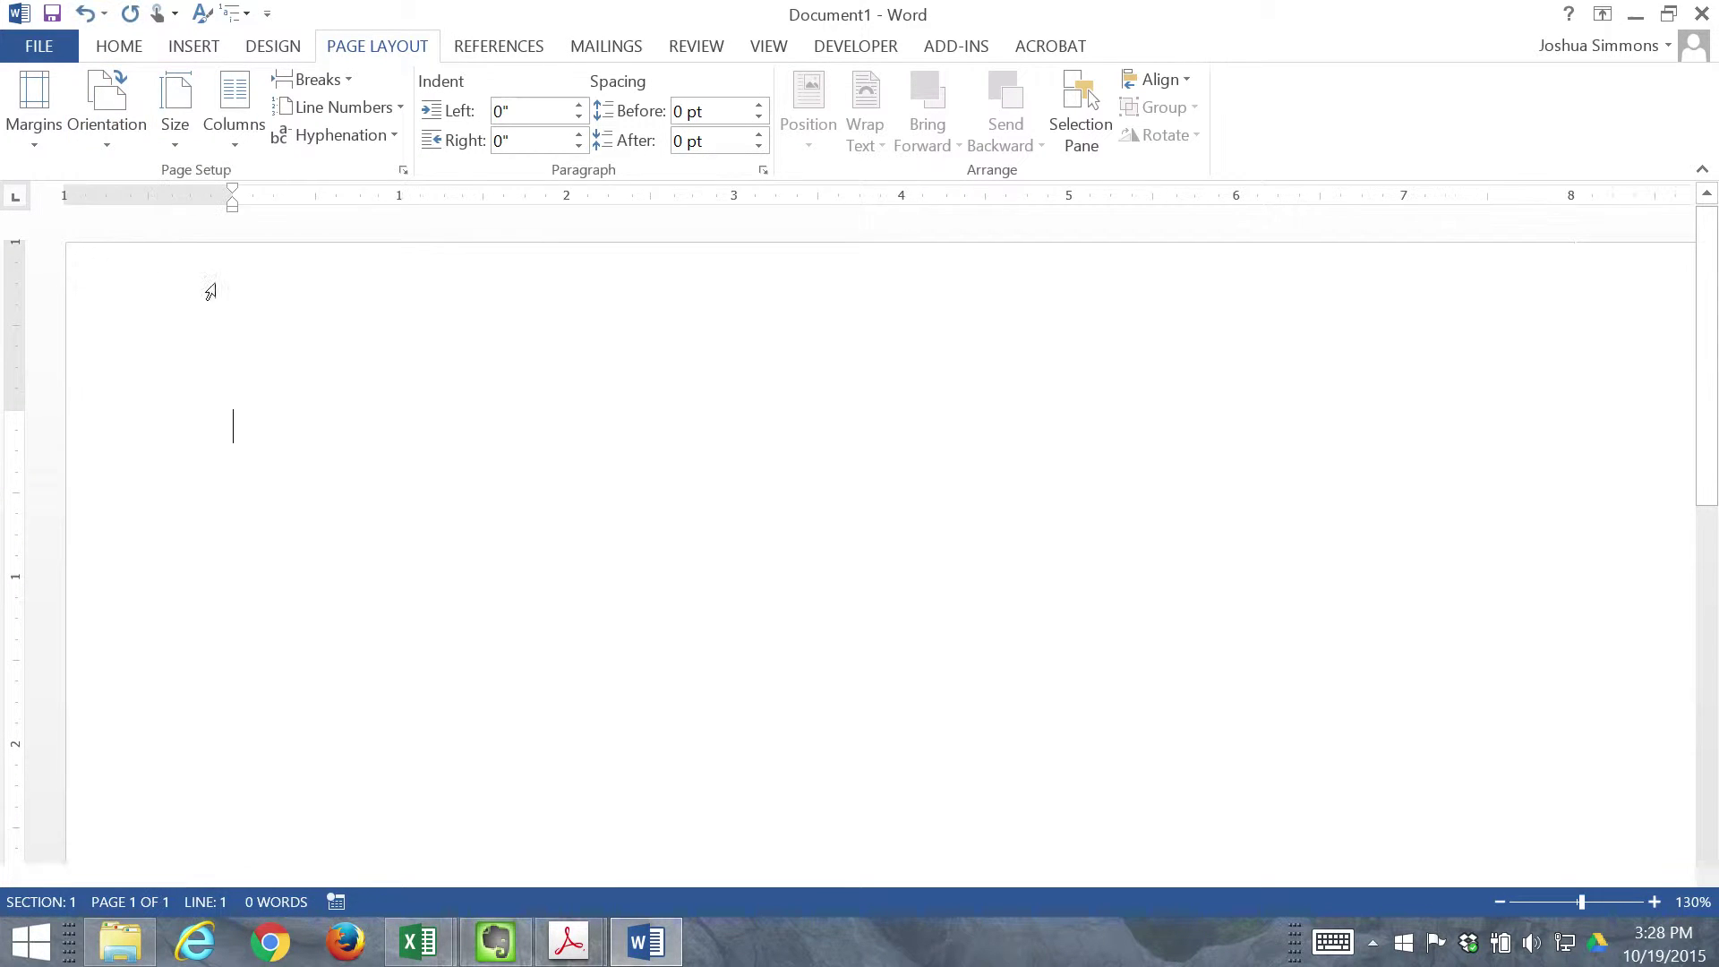
left_click_drag(936, 874, 835, 845)
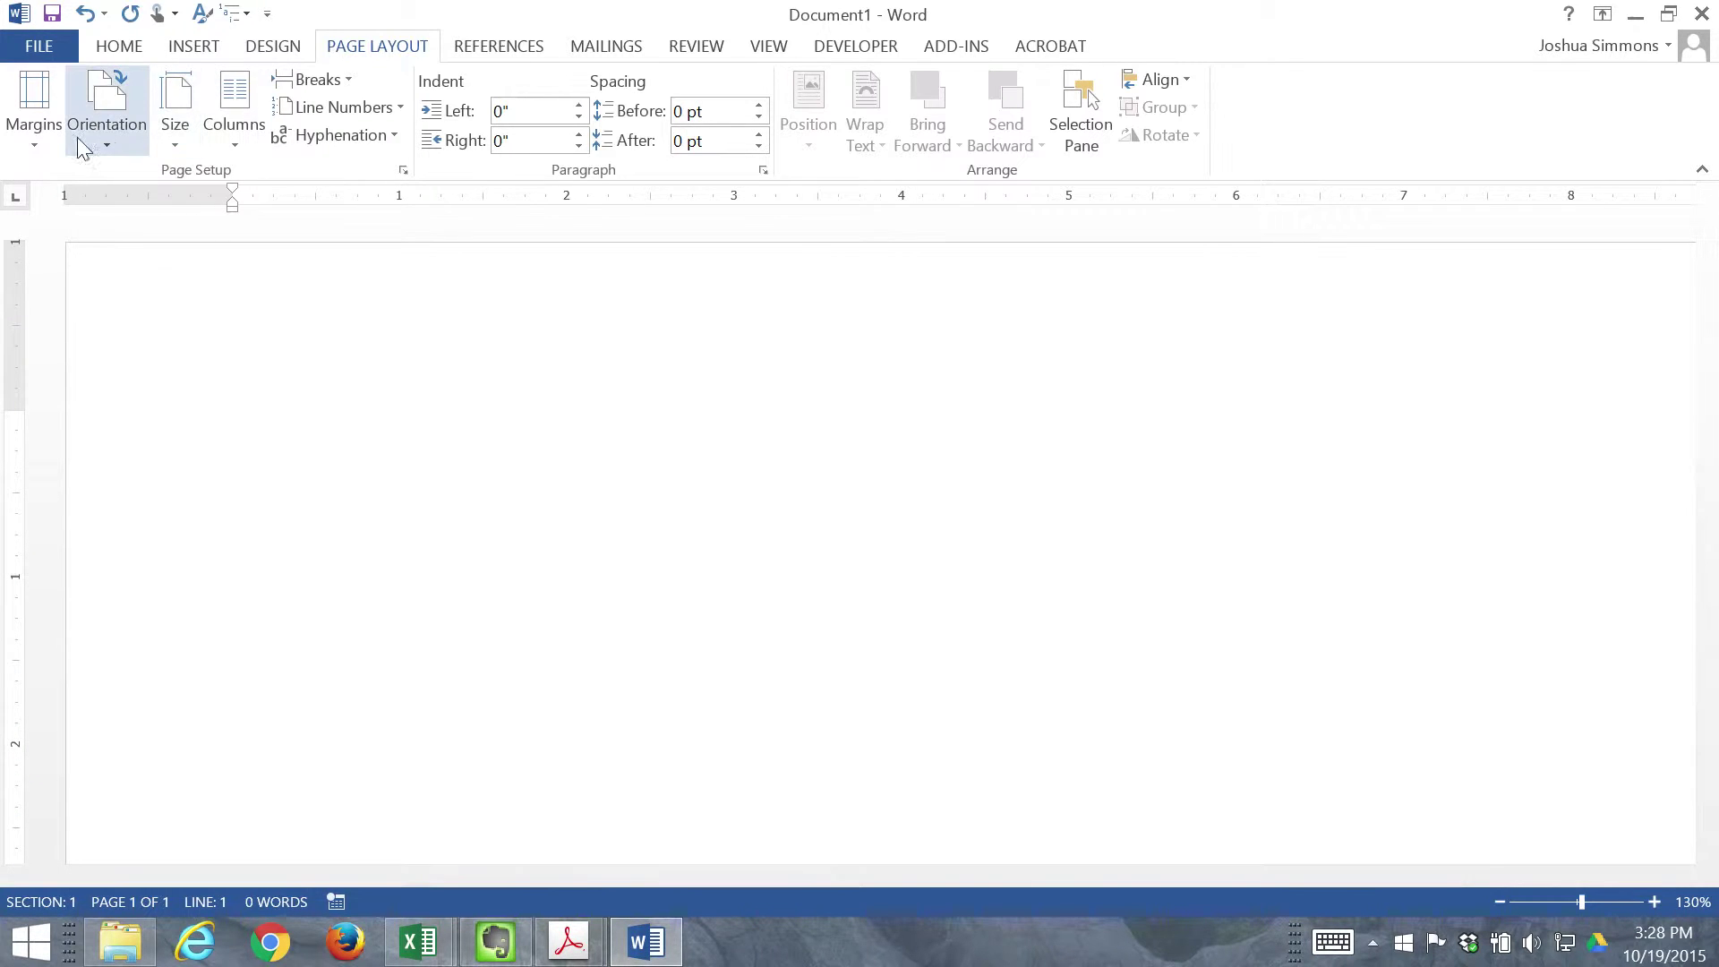
left_click(47, 143)
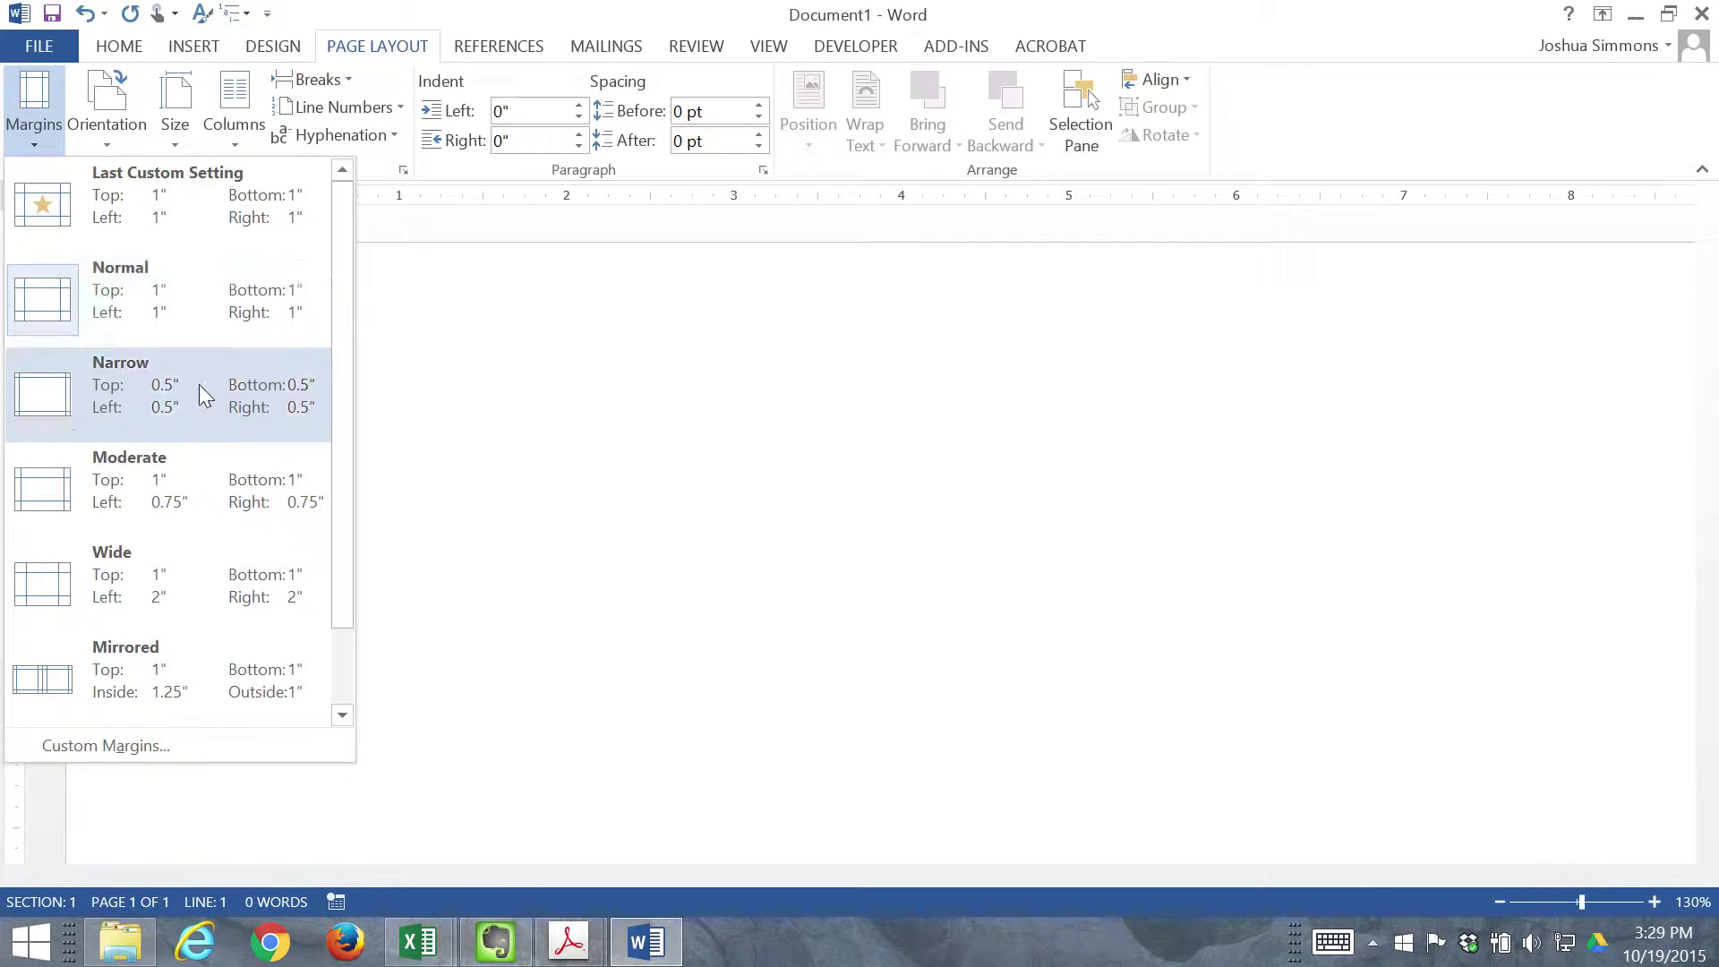
left_click(201, 487)
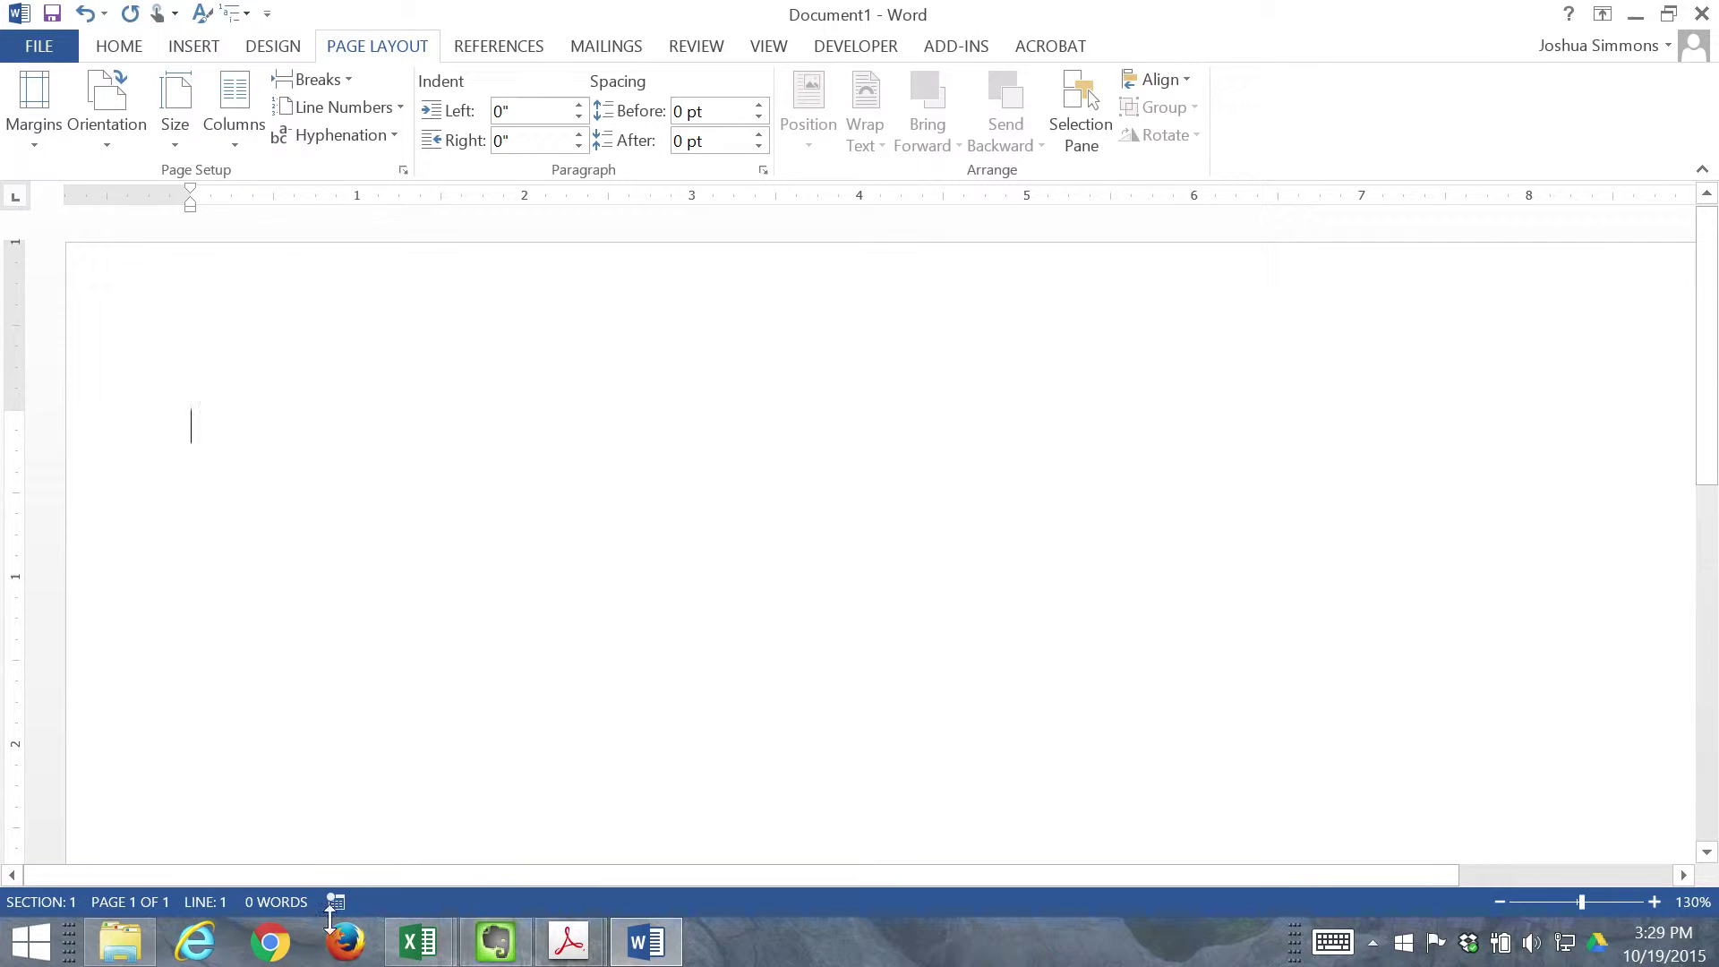
- Switch back to the ETEP Strategic Work Plan workbook in Excel and view its margin presets without applying one
mouse_move(418, 939)
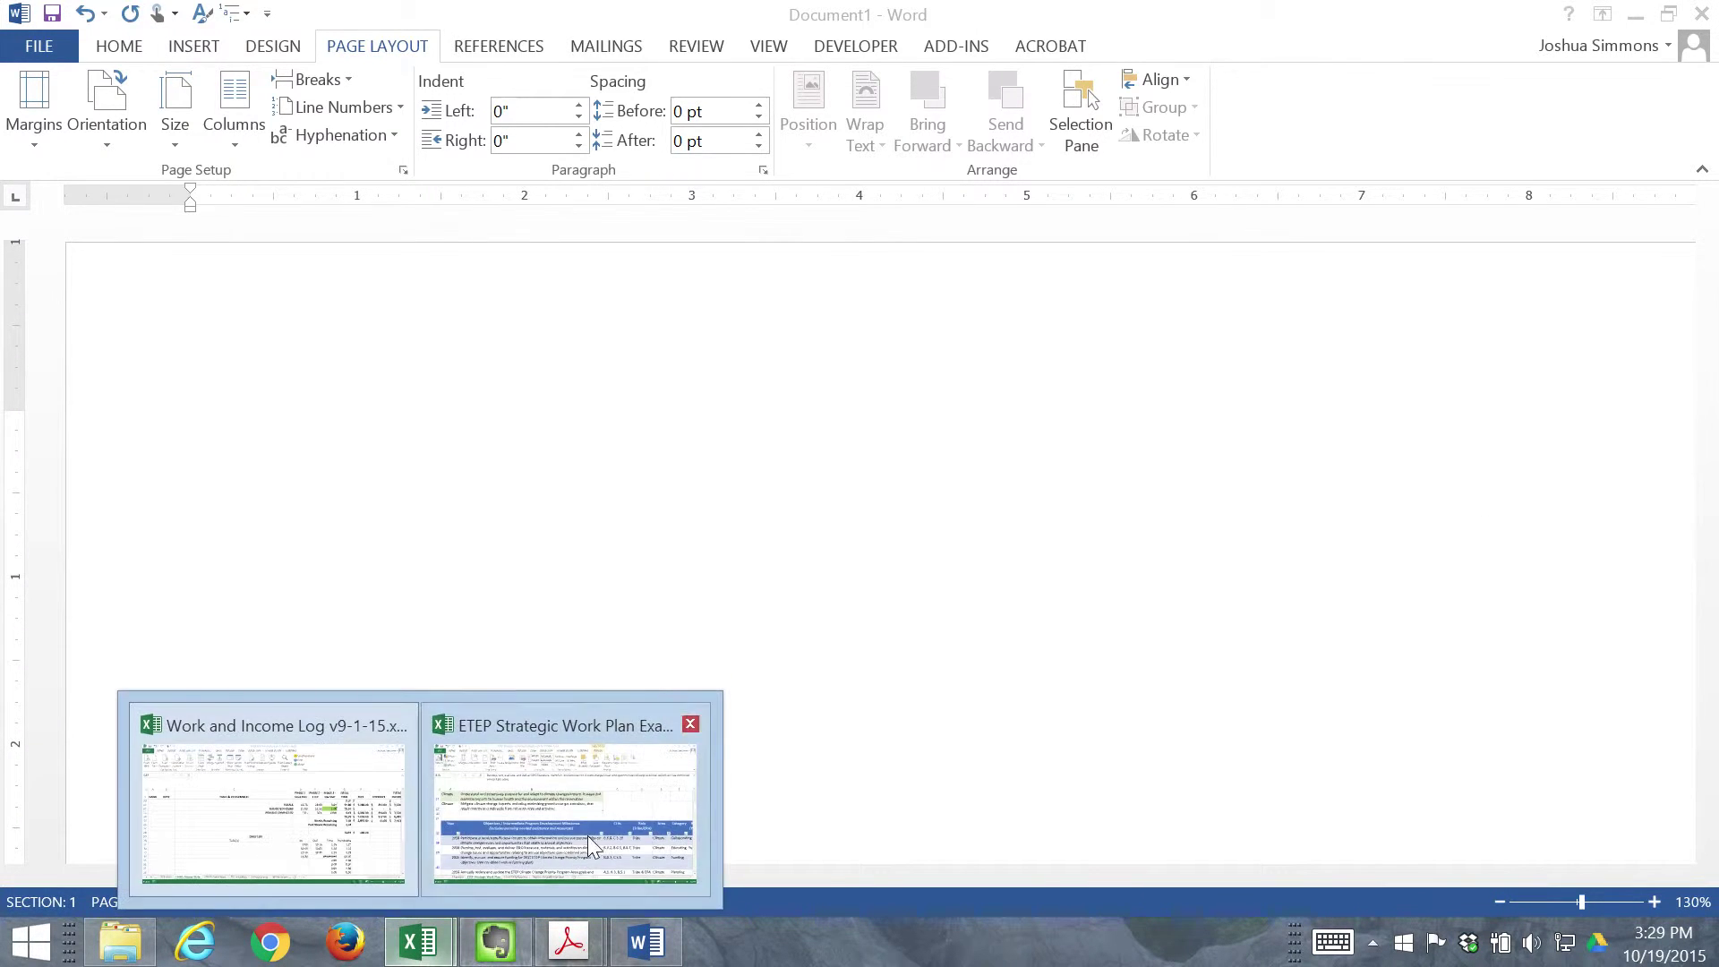
left_click(587, 837)
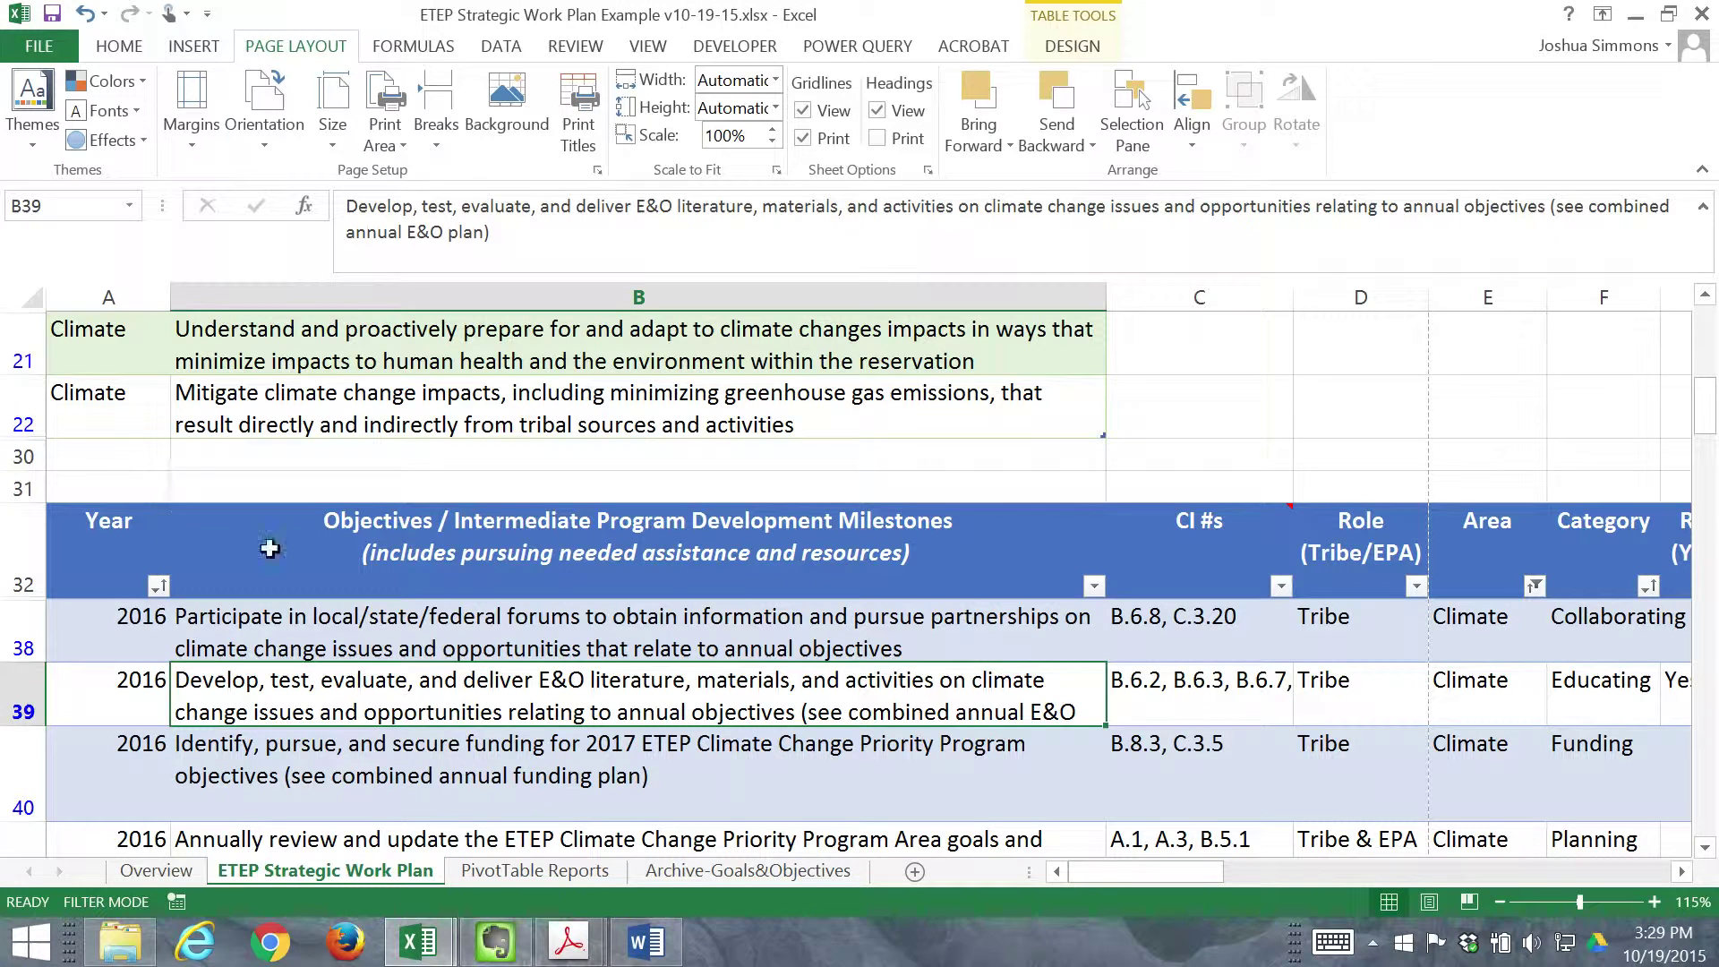
left_click(204, 119)
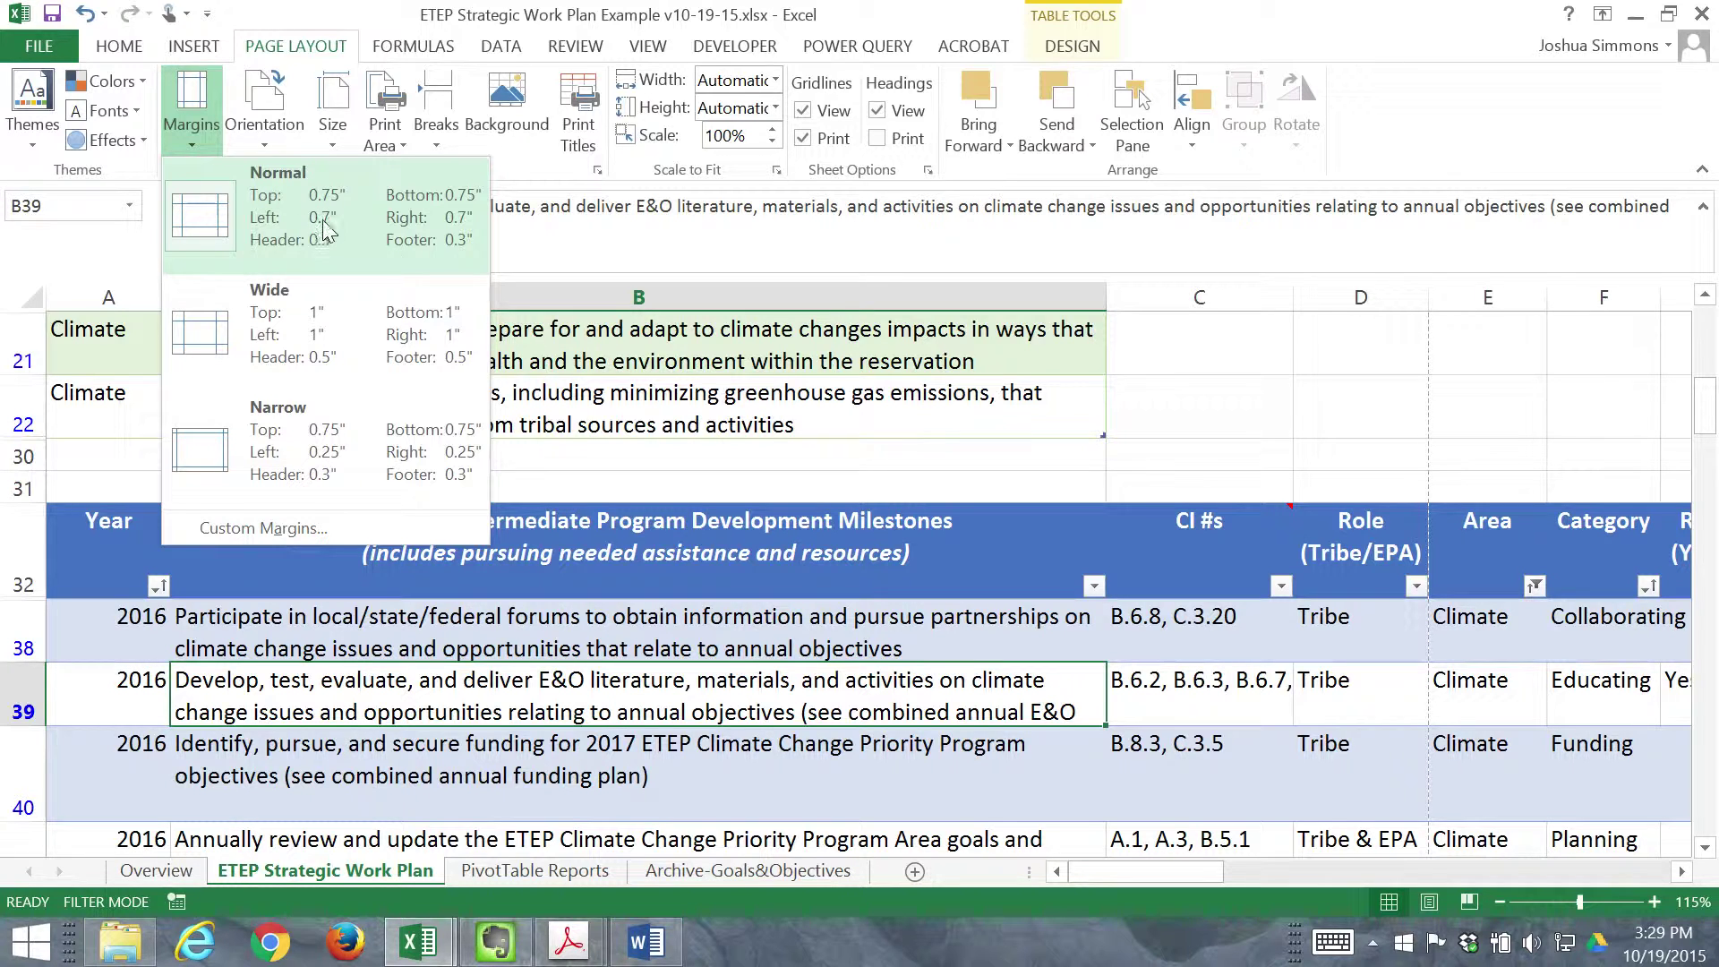
left_click(141, 671)
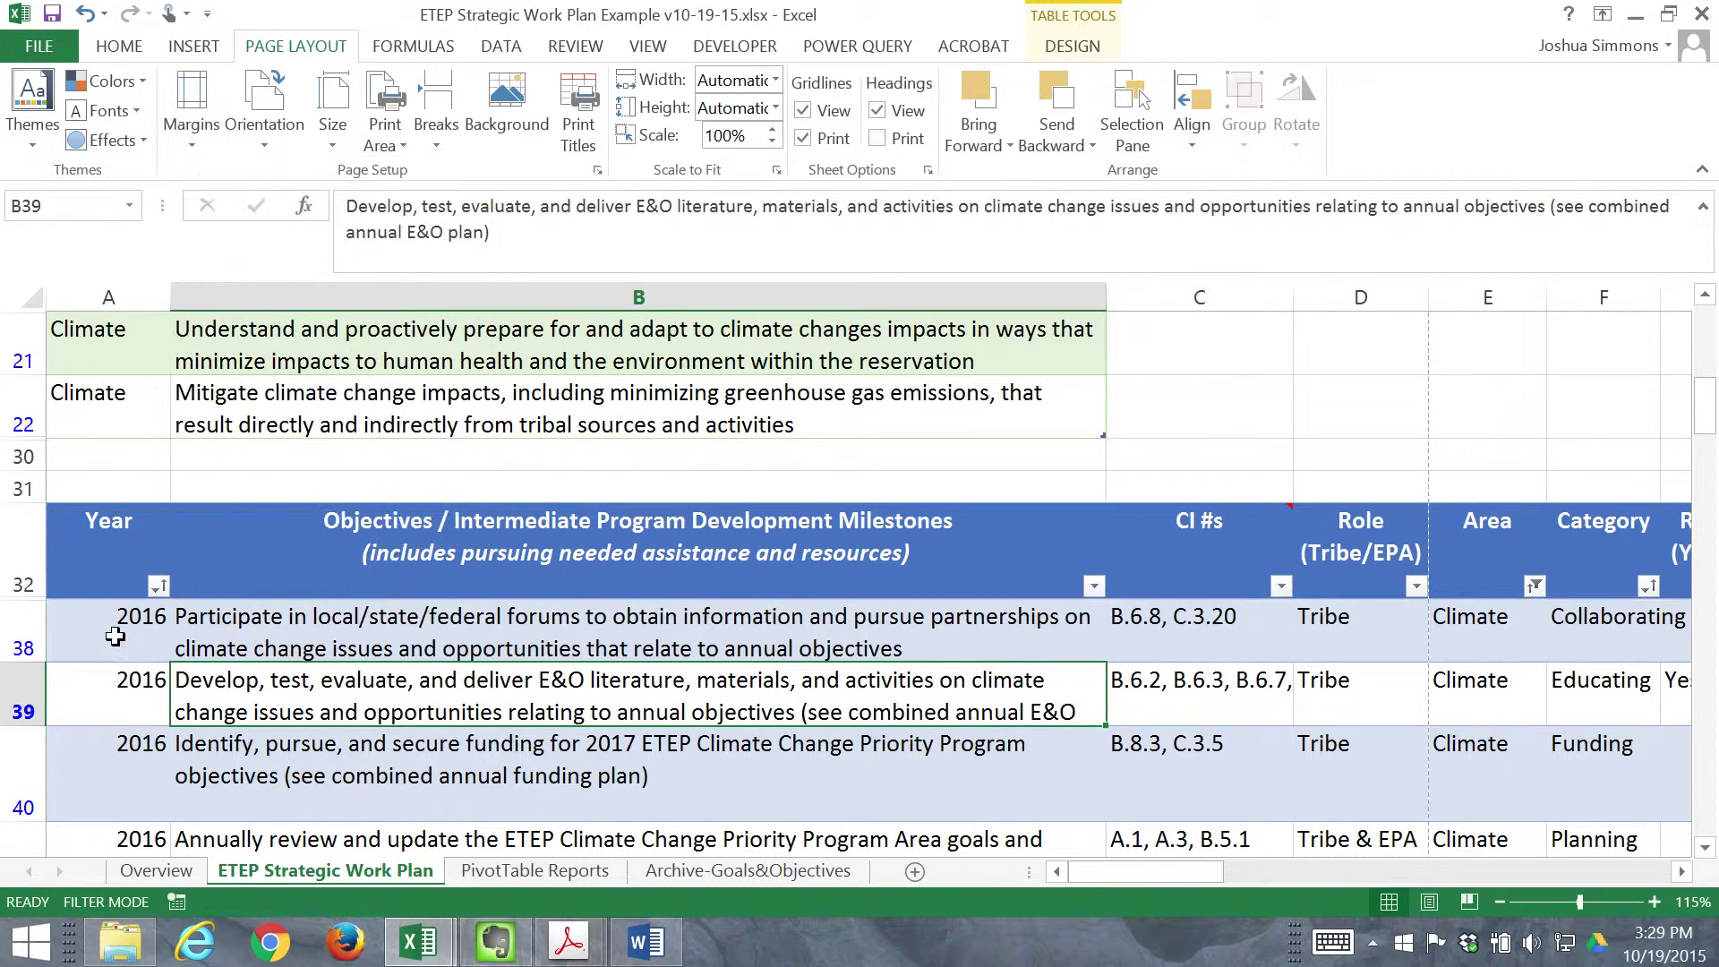
- Select cells A1 through D1 in the sheet's first row, spanning the columns of the first printed page
scroll(115, 636, "up", 3)
scroll(116, 636, "up", 3)
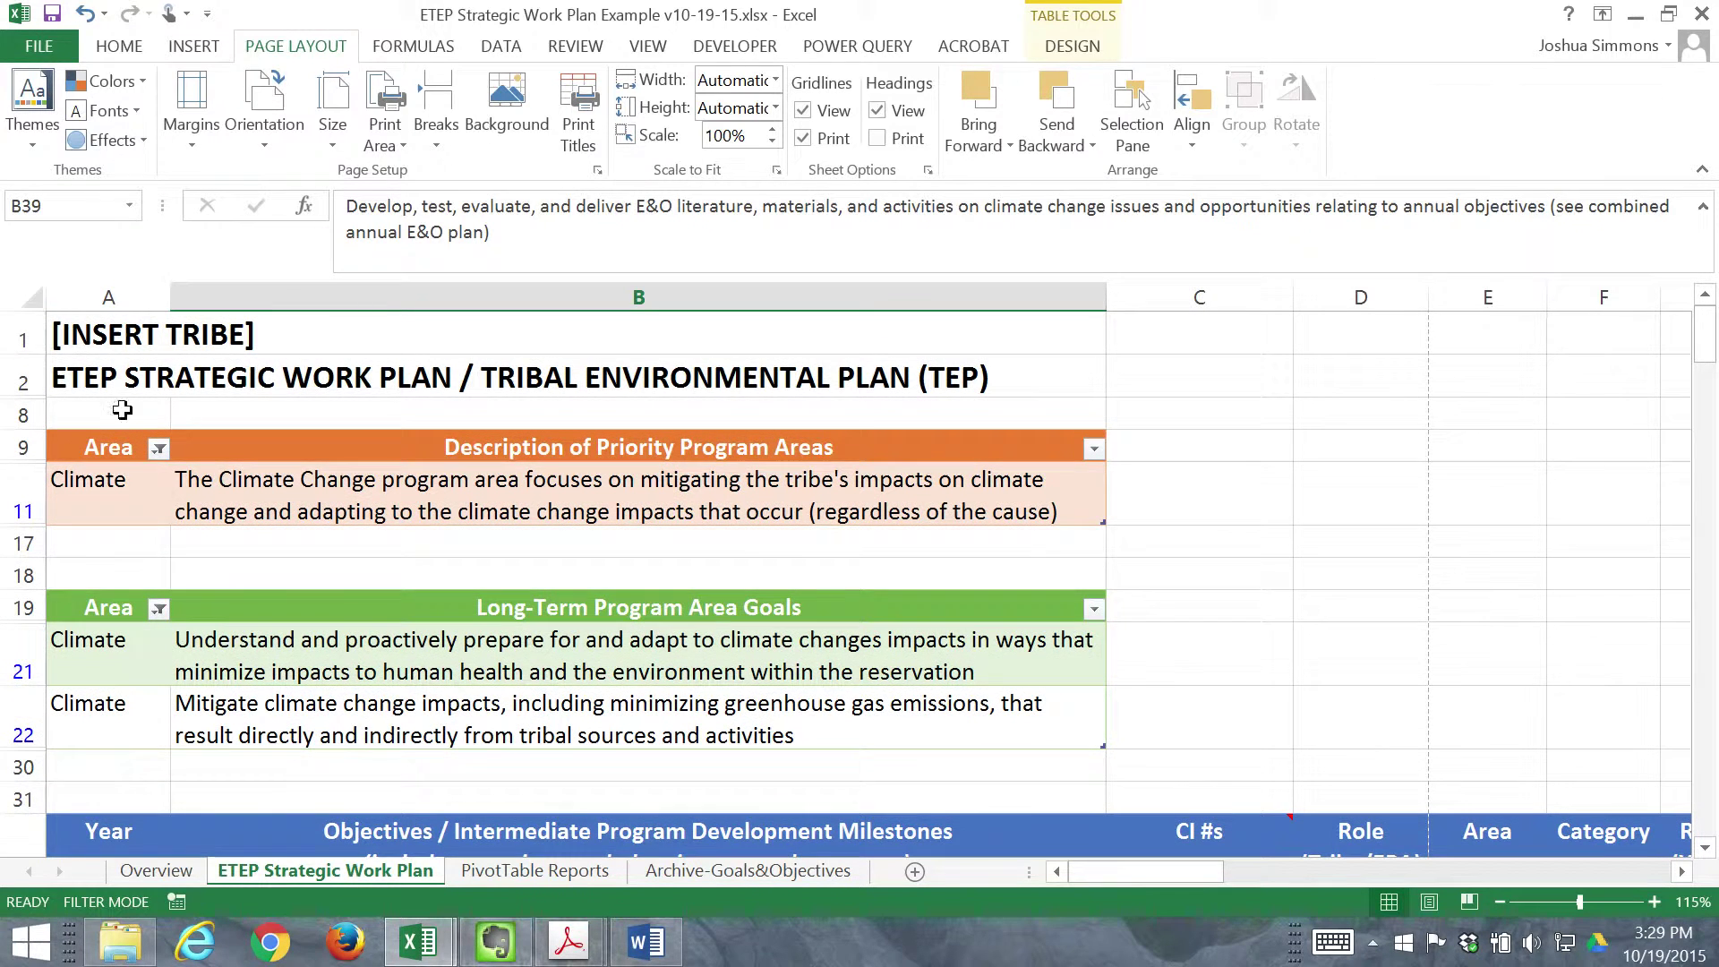
left_click(87, 342)
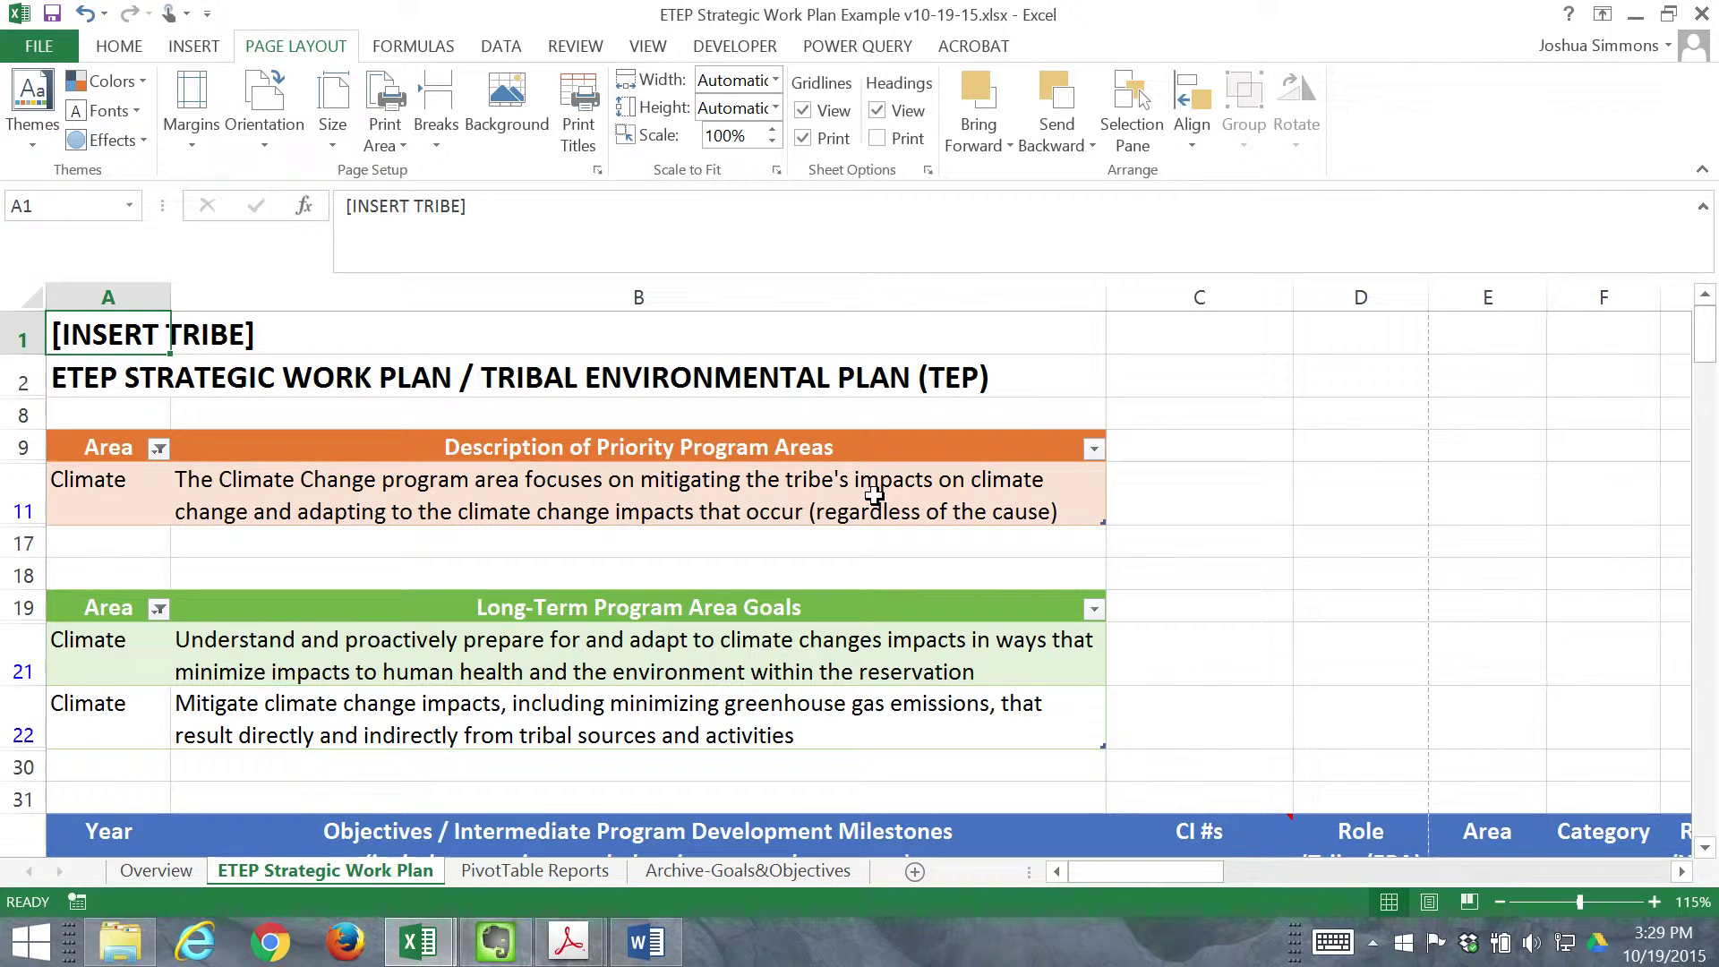
key("shift+Right")
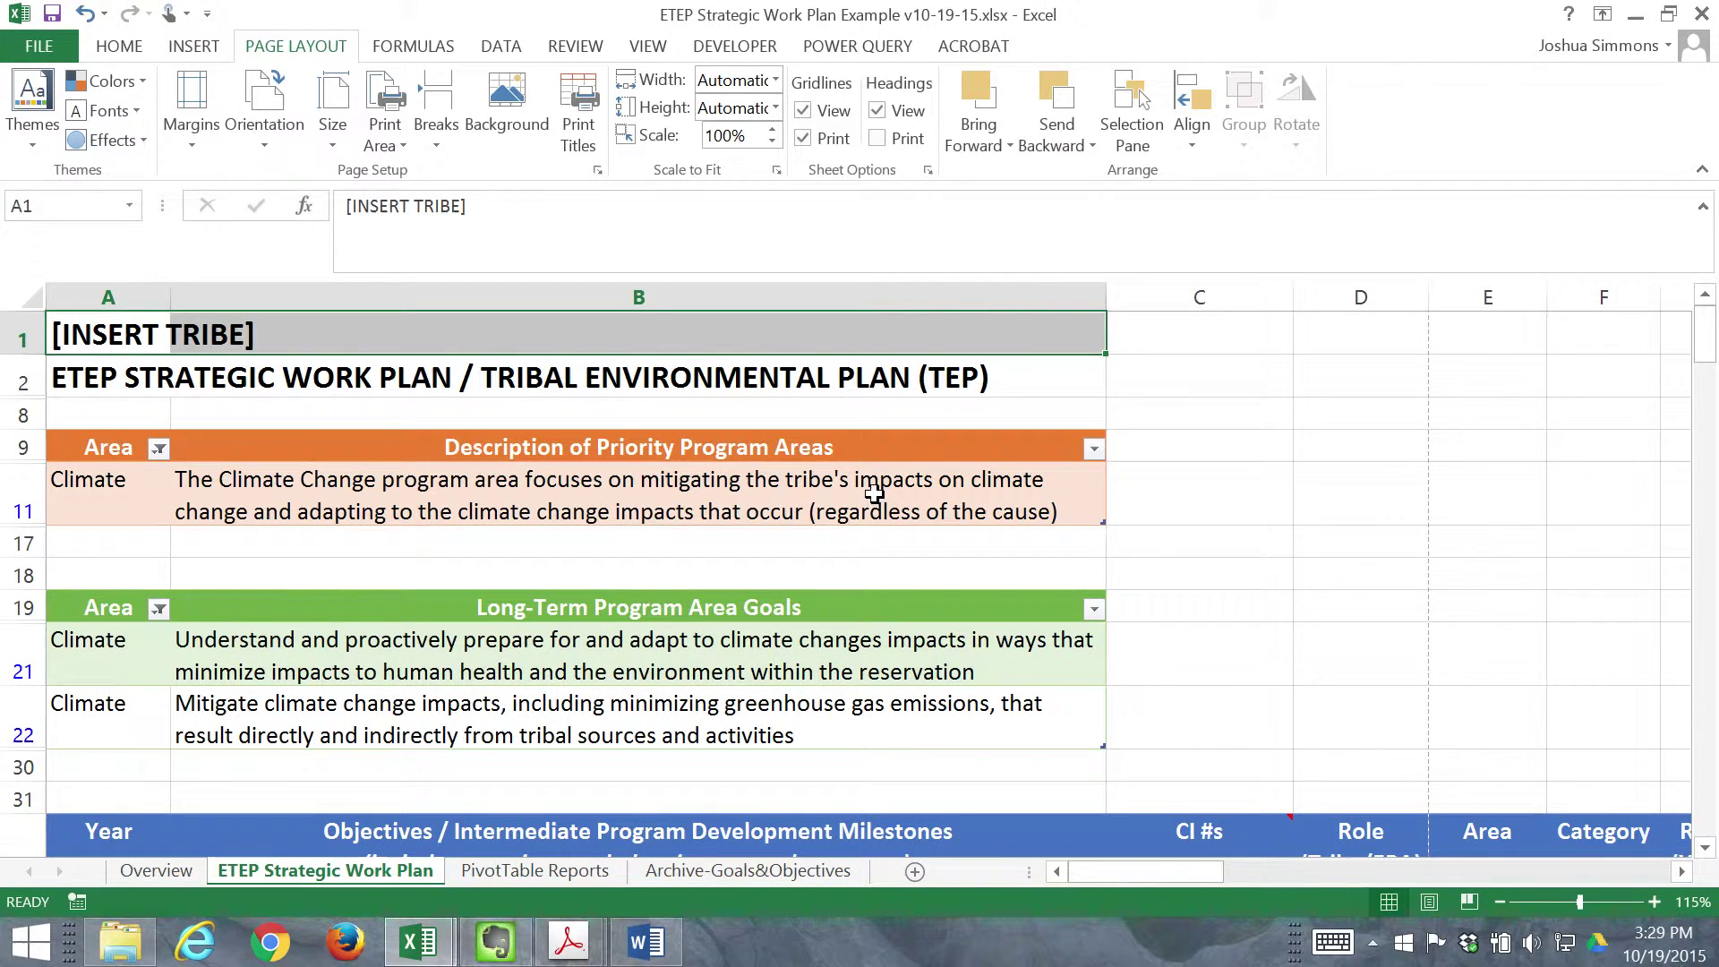
key("shift+Right")
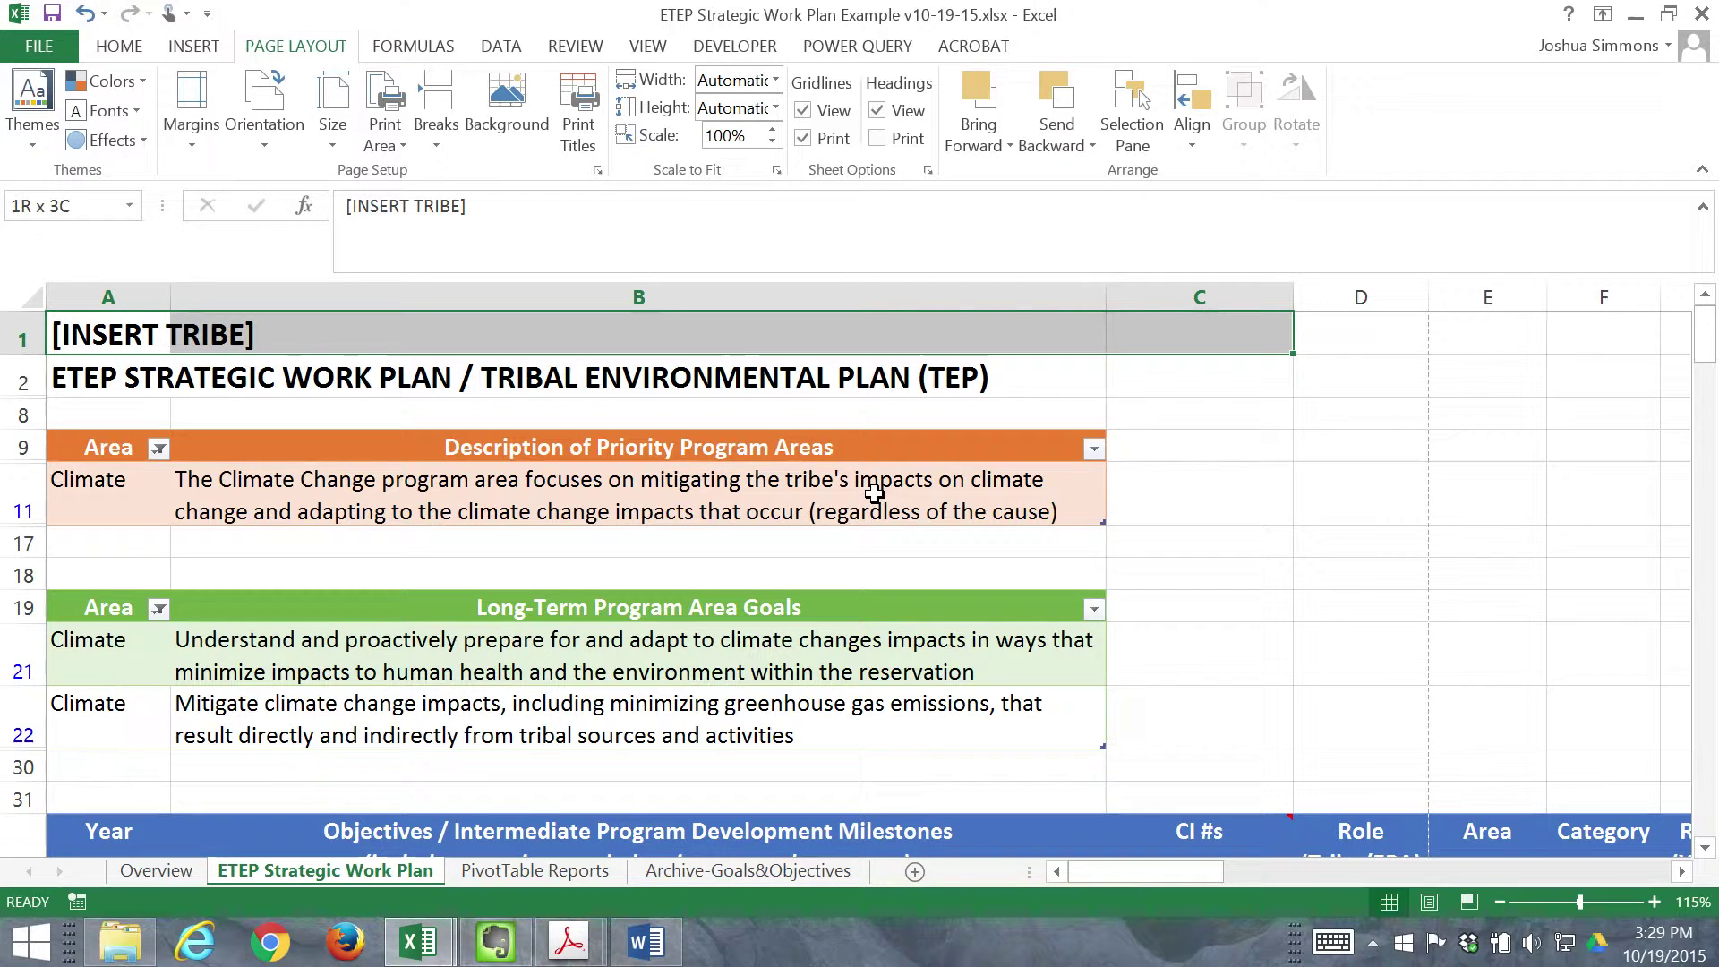
key("shift+Right")
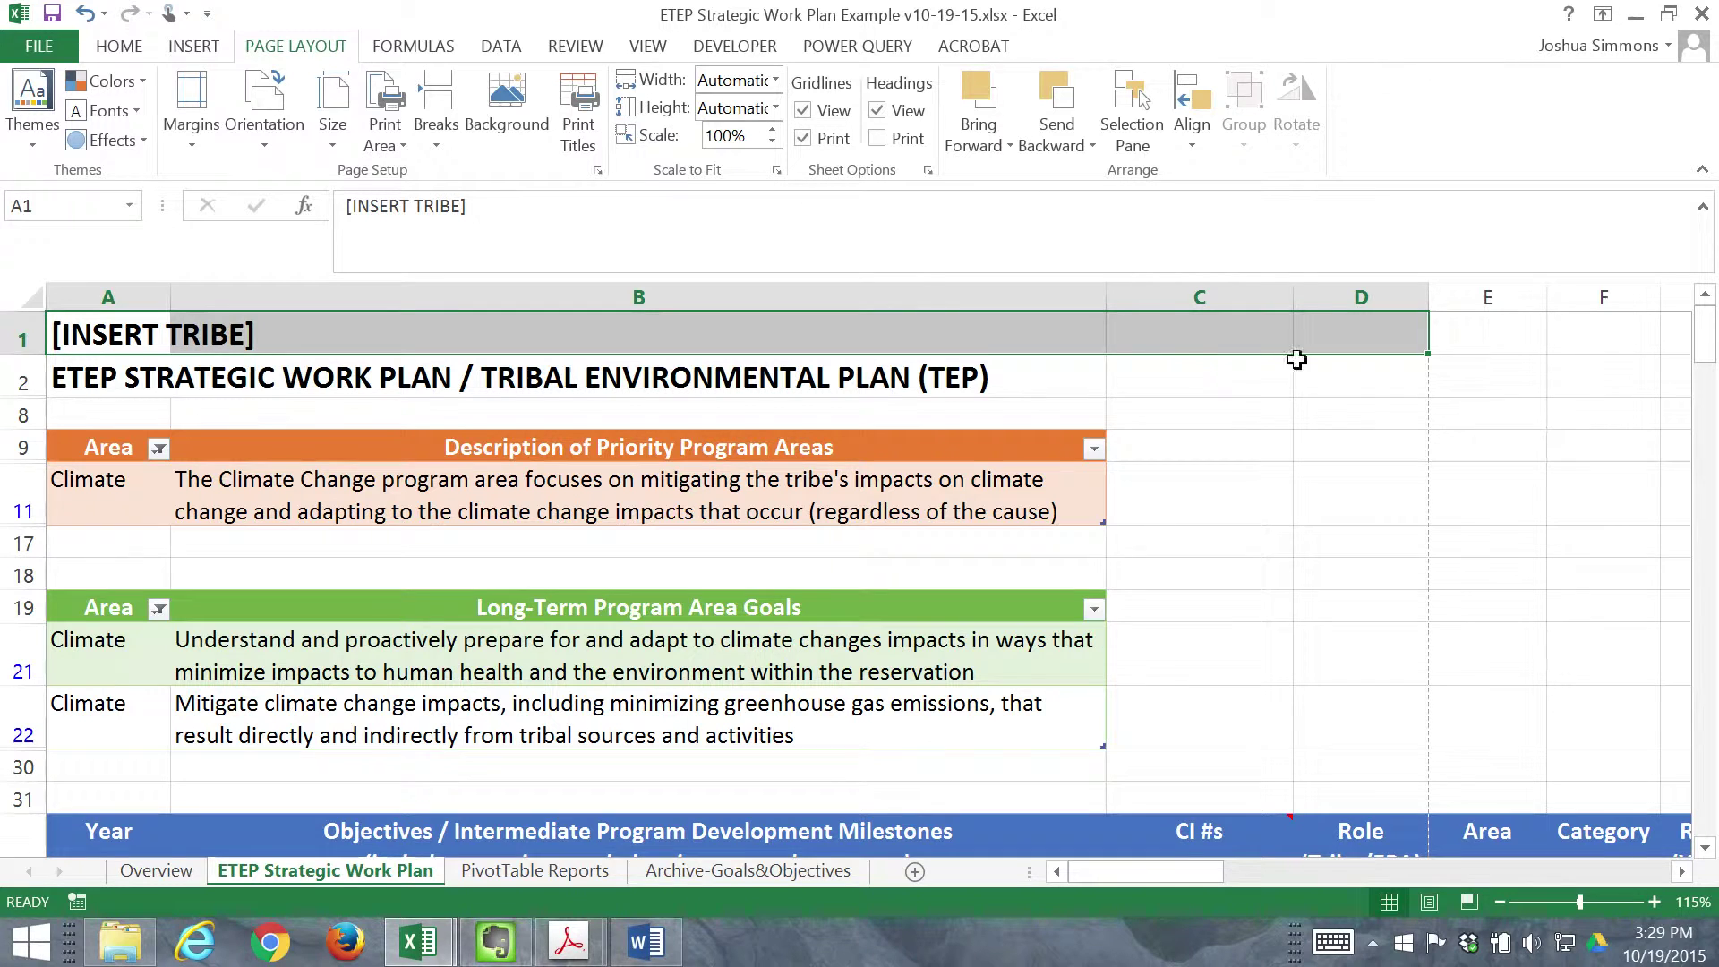
left_click(149, 340)
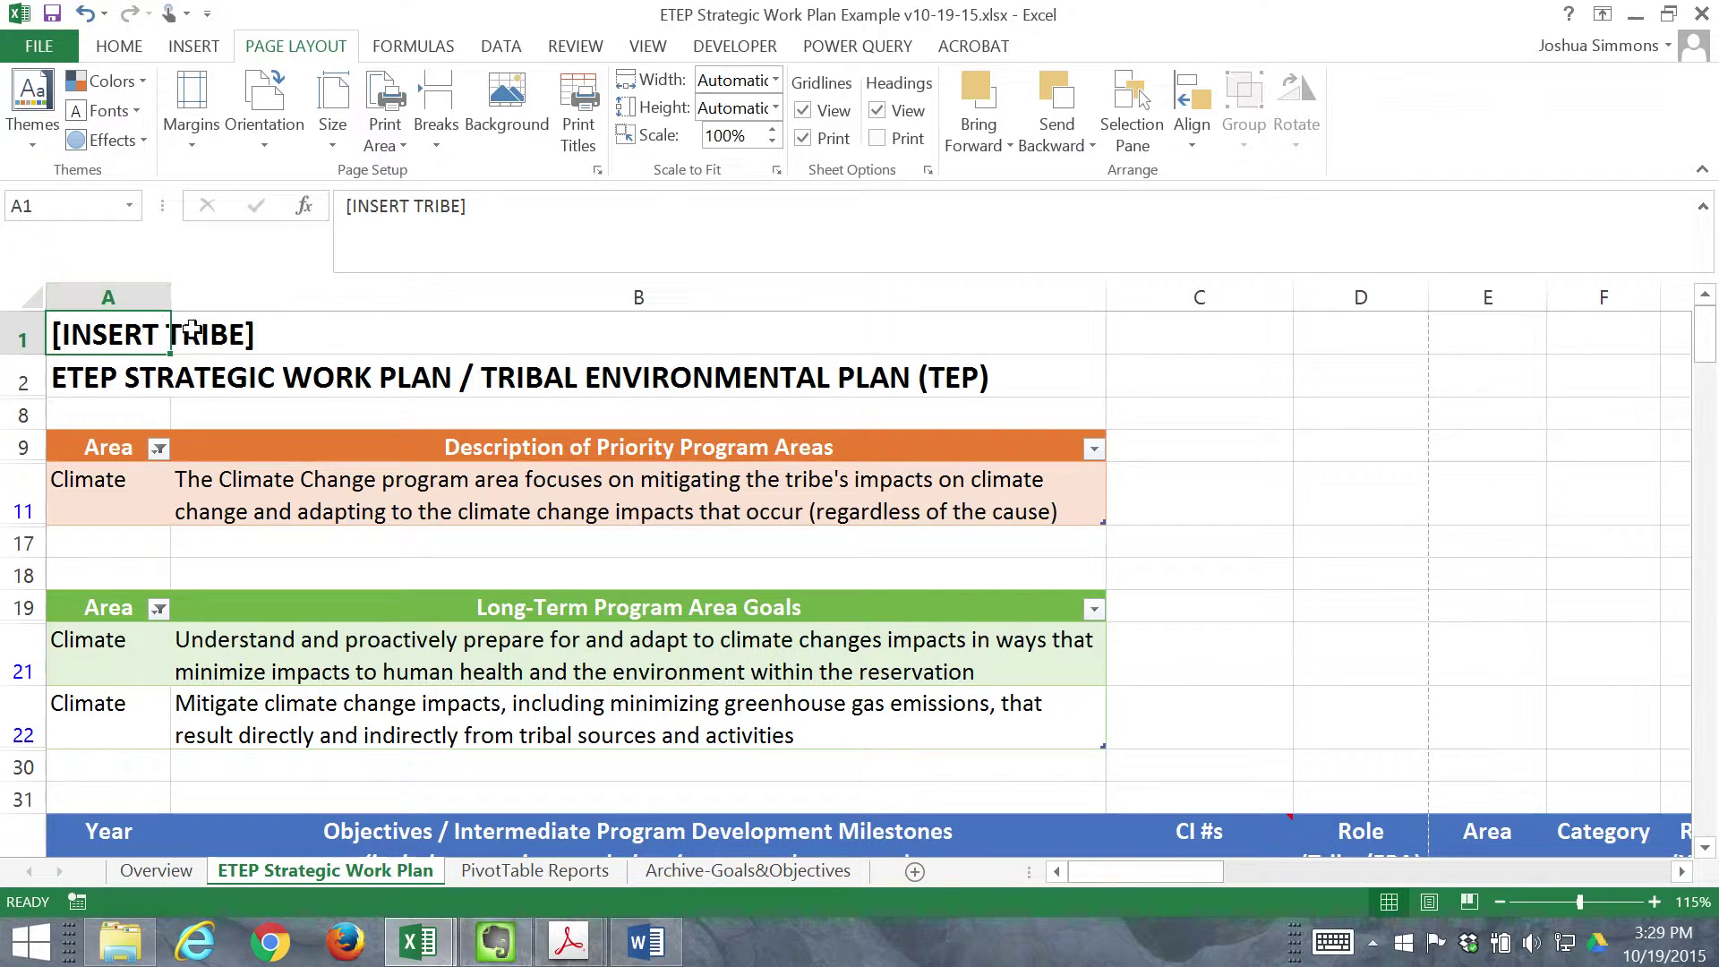
left_click(1377, 330, "shift")
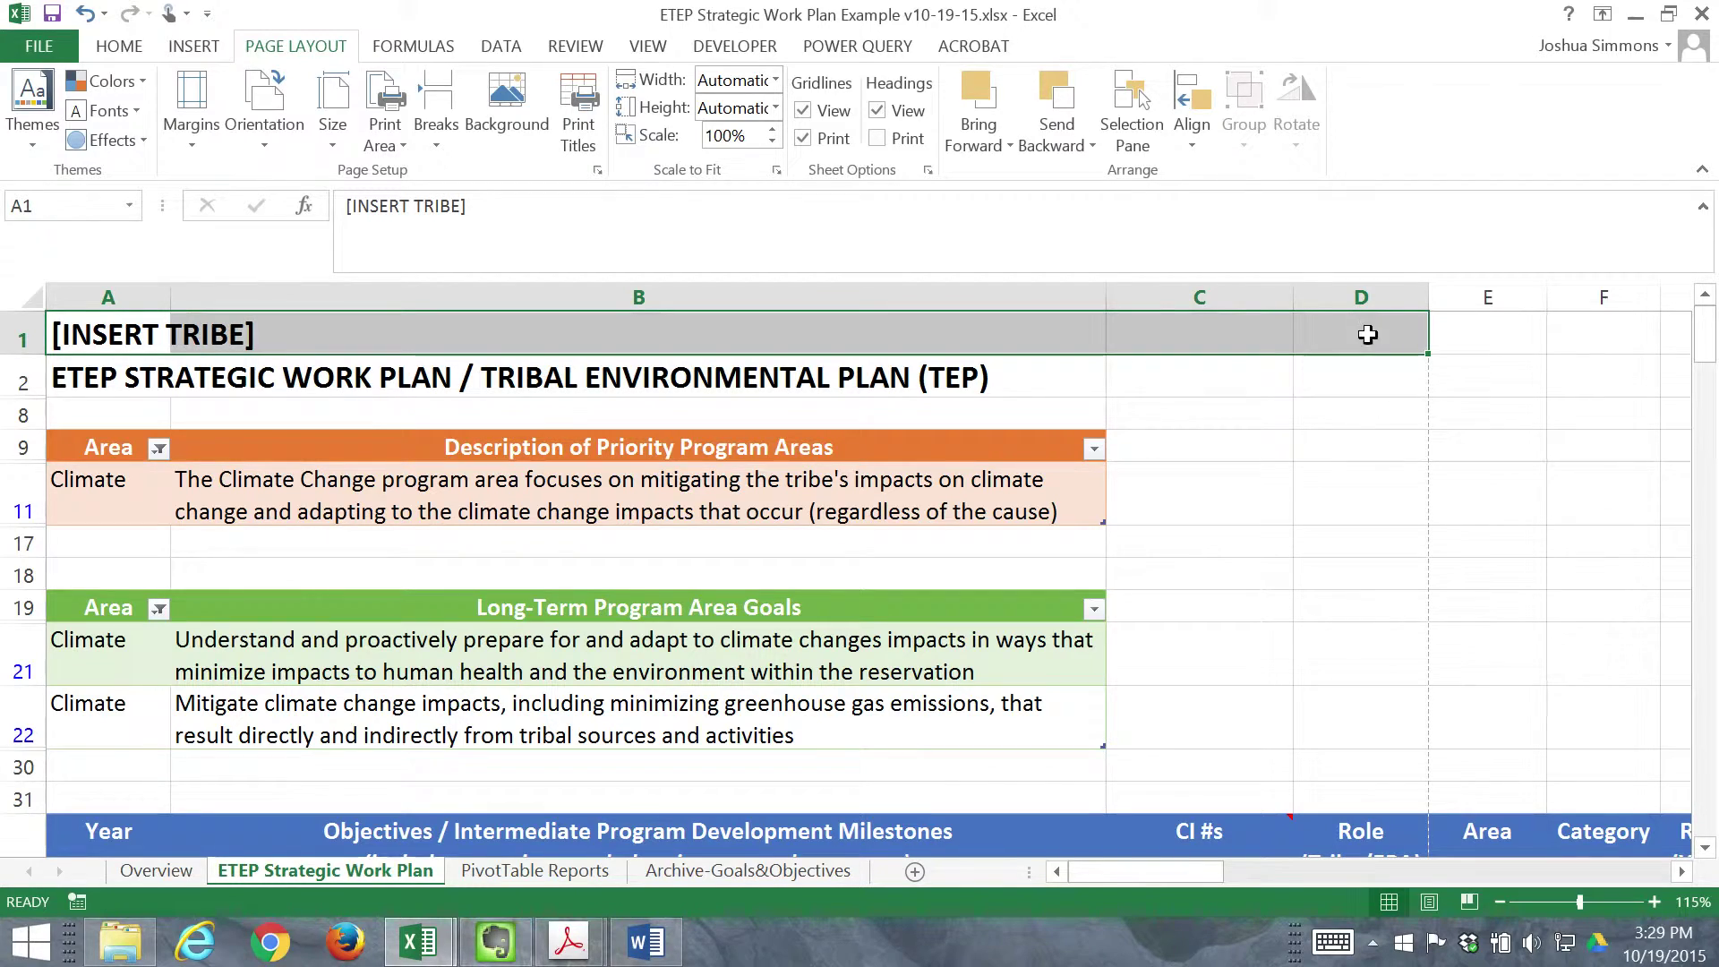
- Examine how the rows of columns A through D run from the title down into the objectives table
scroll(1336, 427, "down", 2)
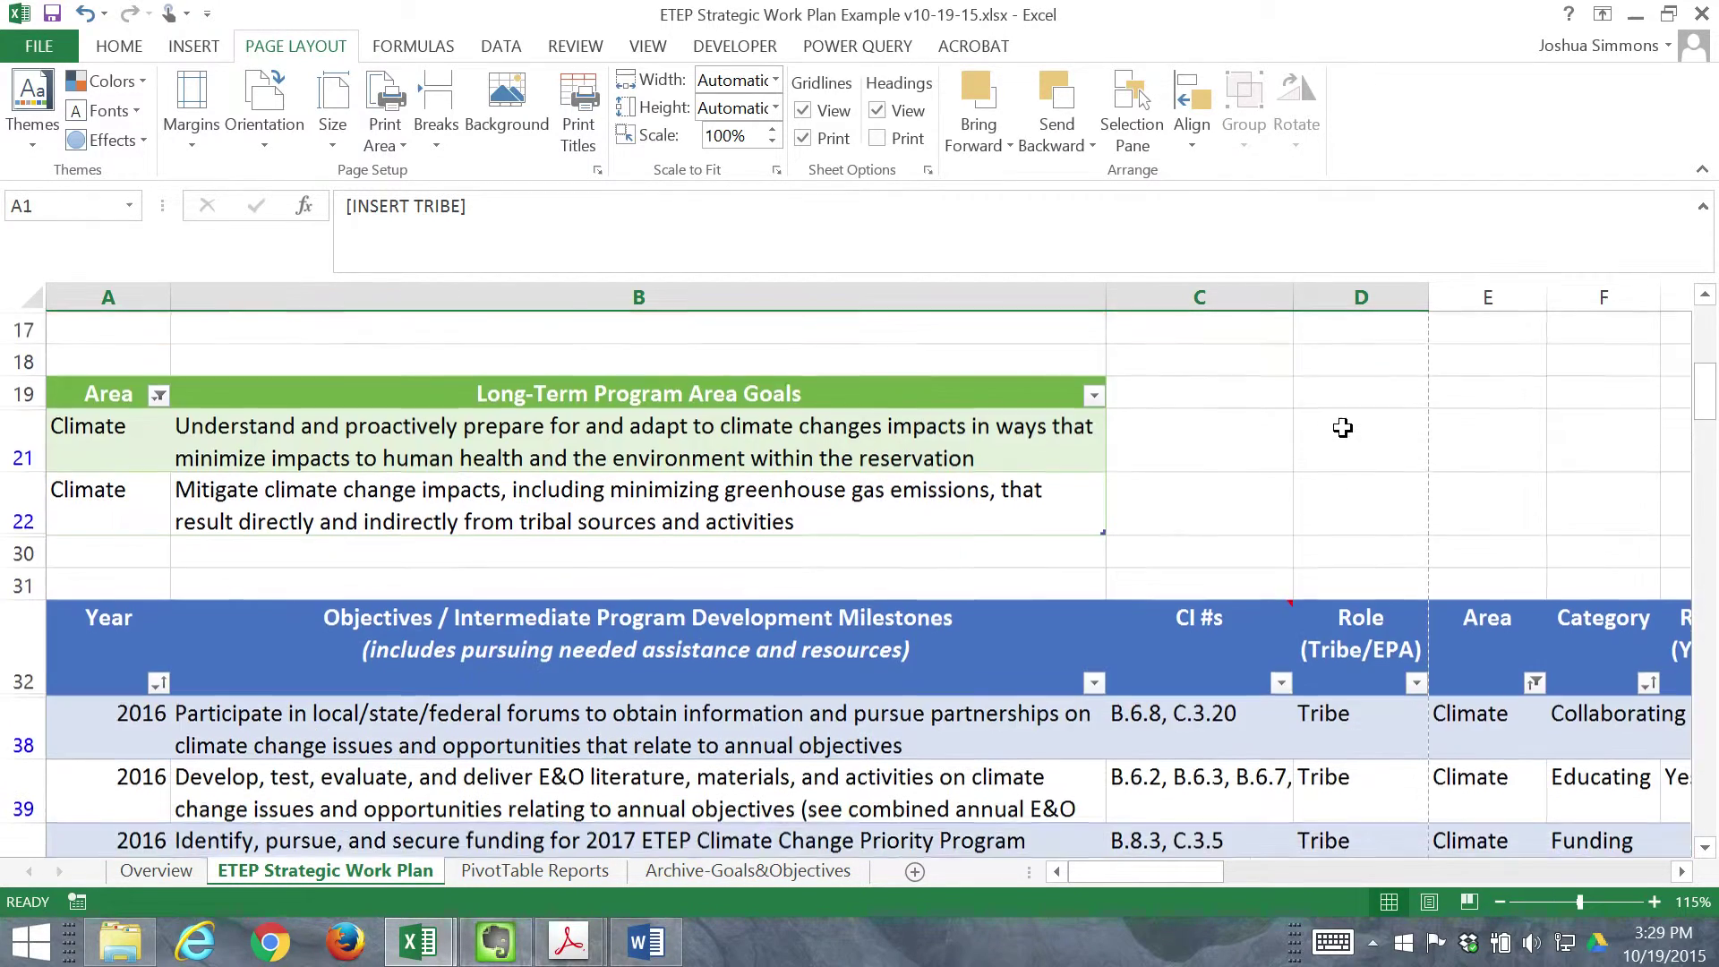
scroll(1341, 427, "down", 5)
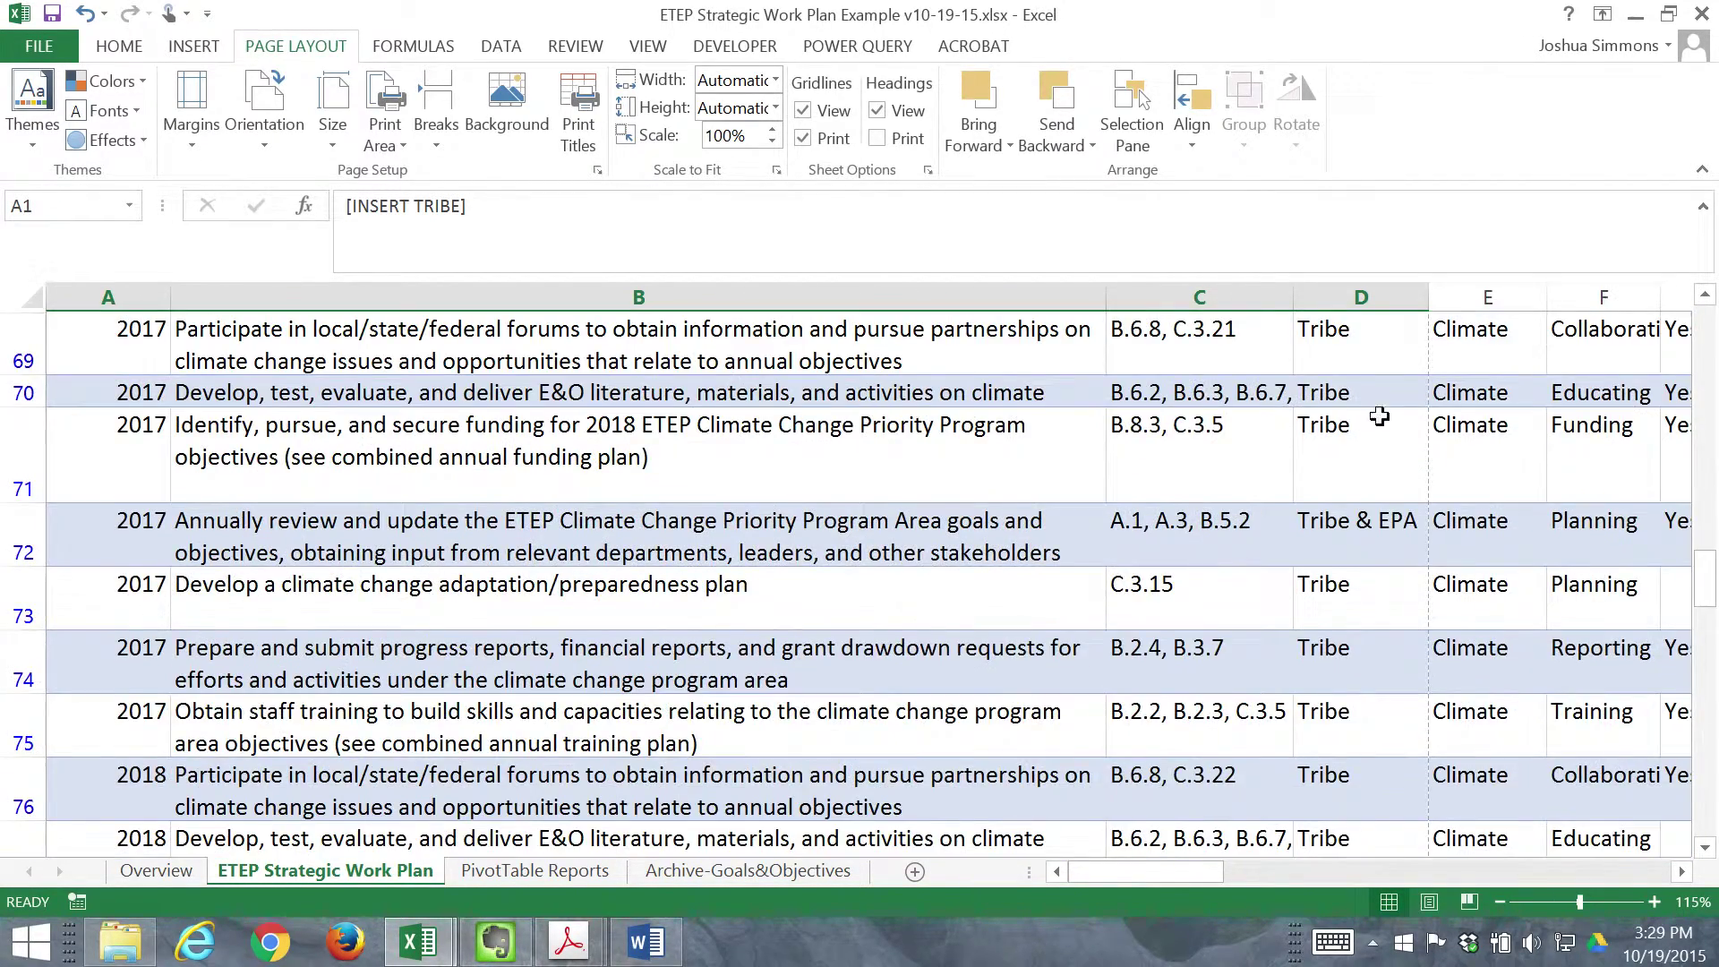
scroll(1391, 425, "up", 7)
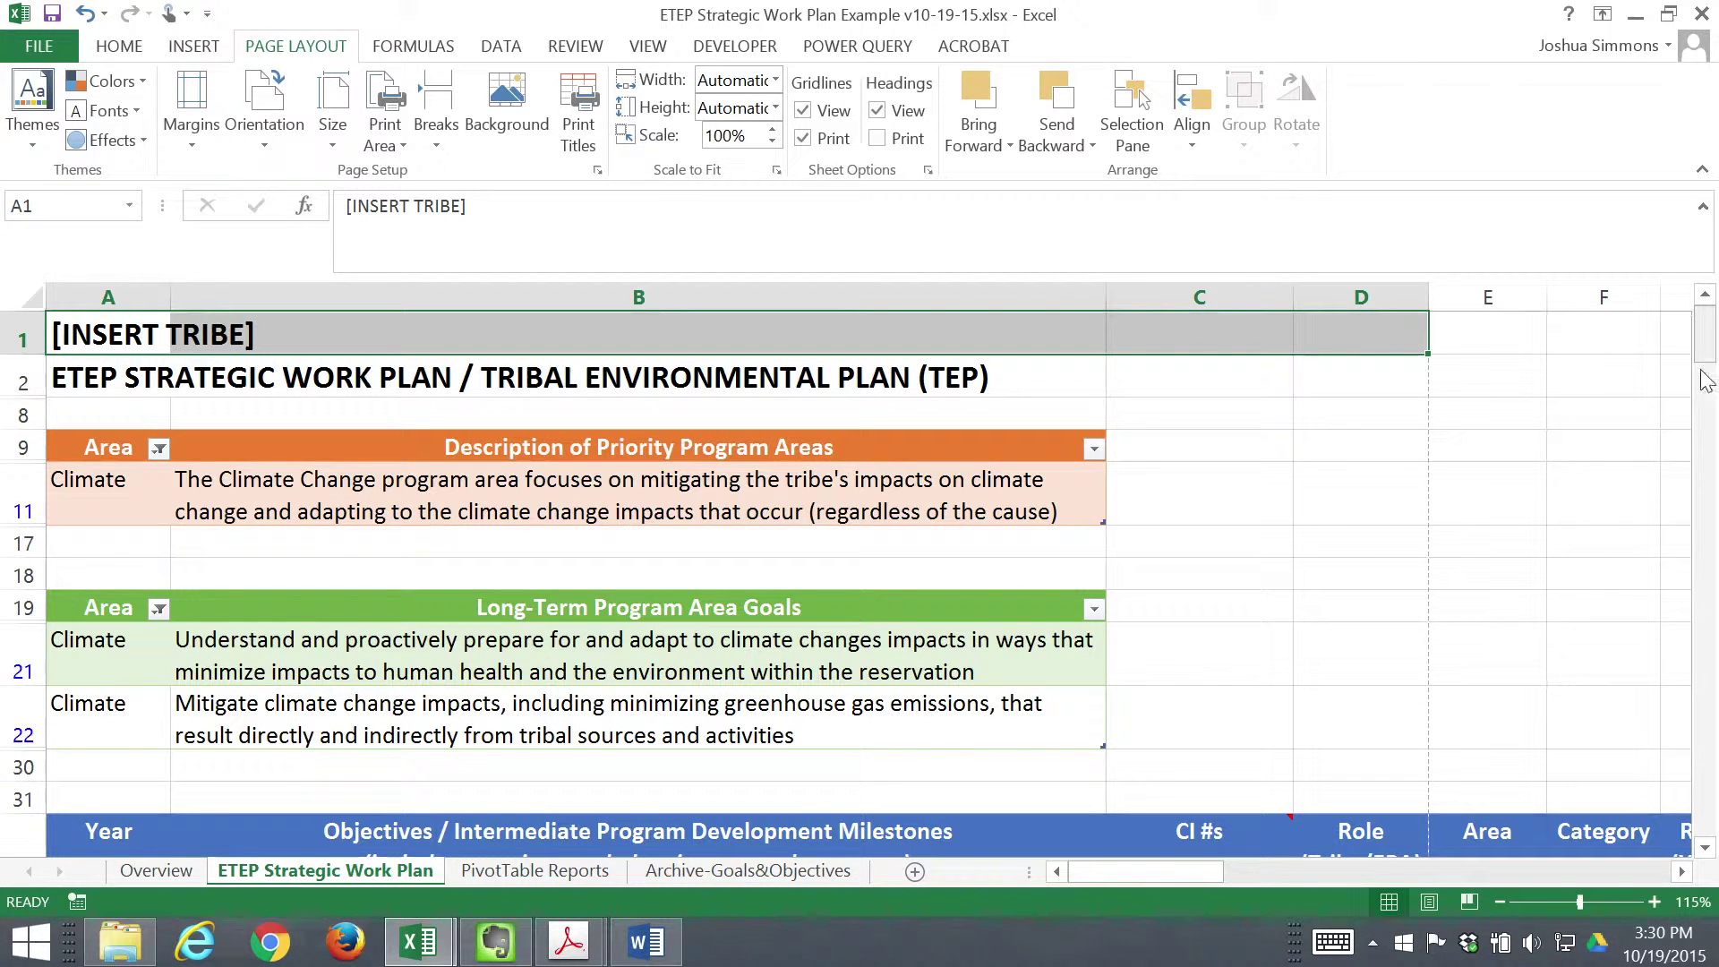
left_click(1705, 850)
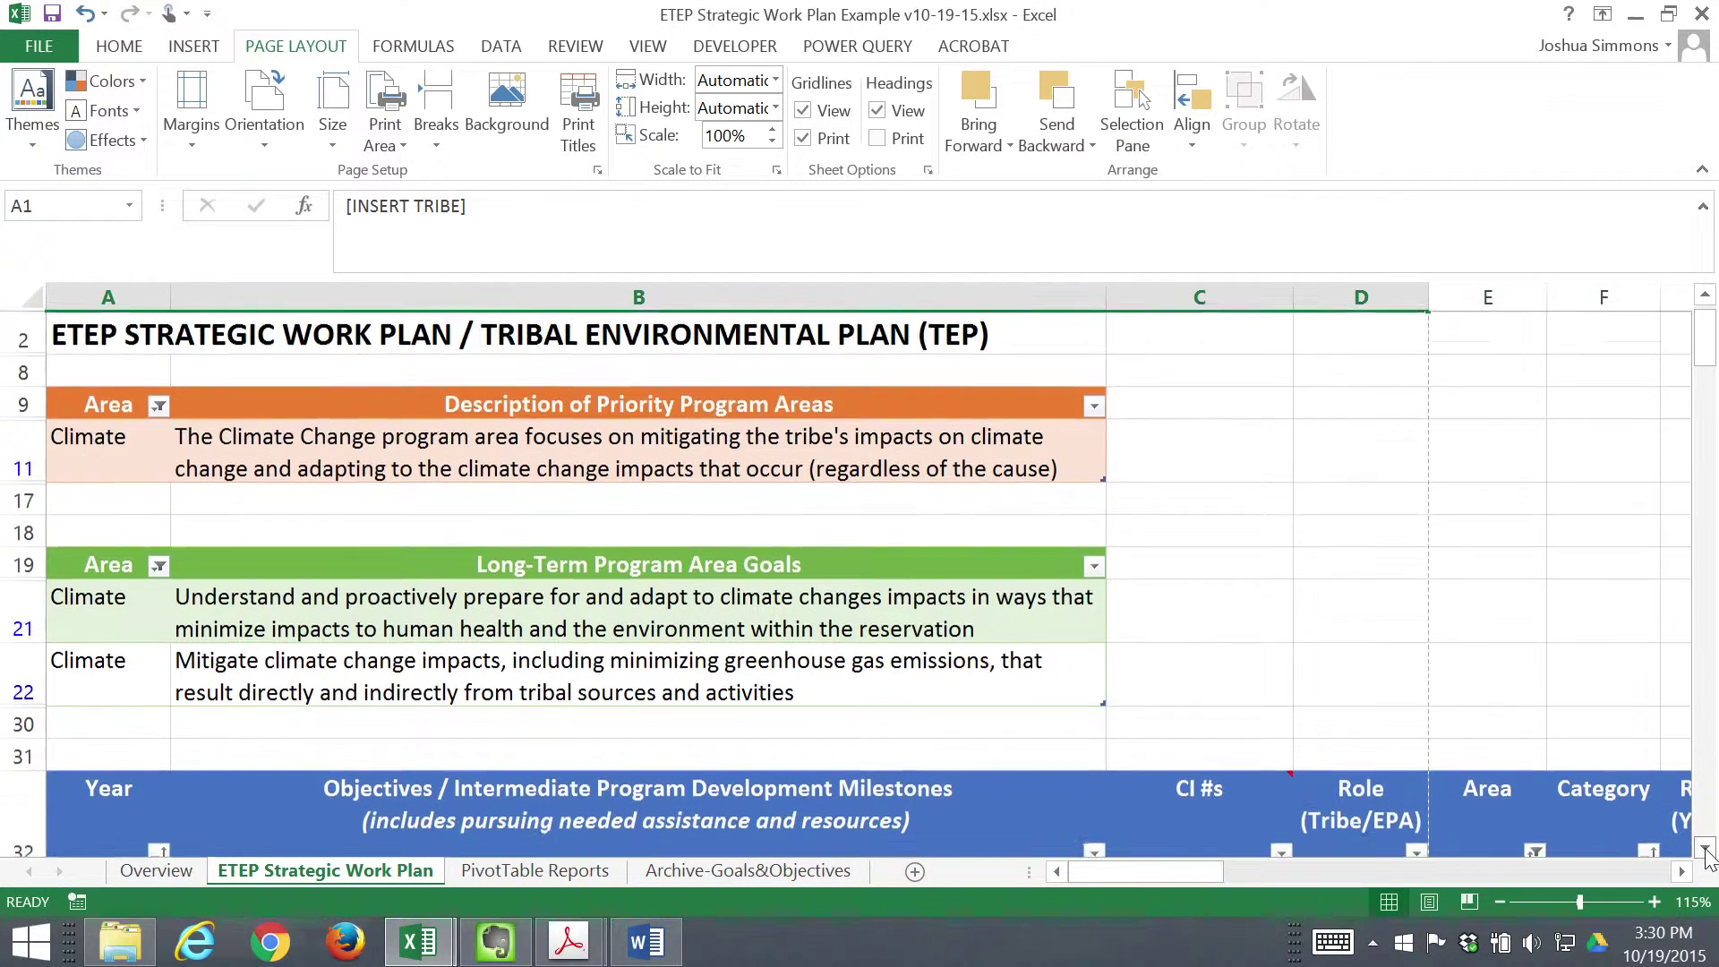
left_click(1706, 850)
left_click(1705, 850)
left_click(1705, 850)
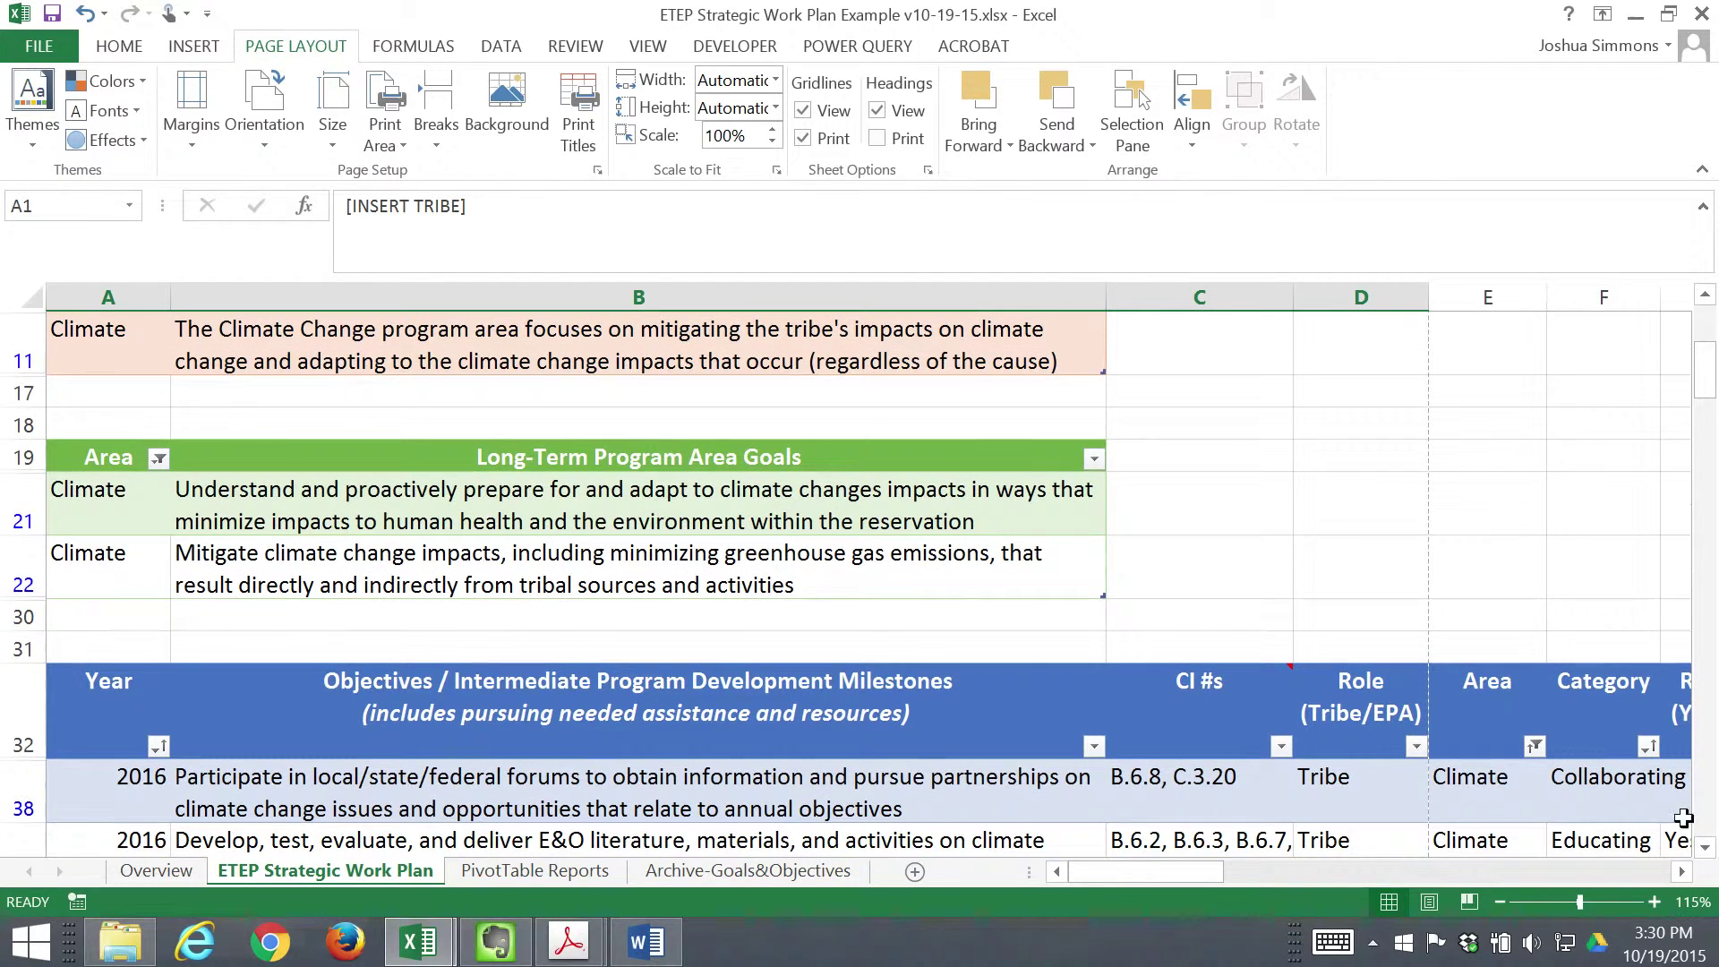
left_click_drag(1710, 374, 1711, 331)
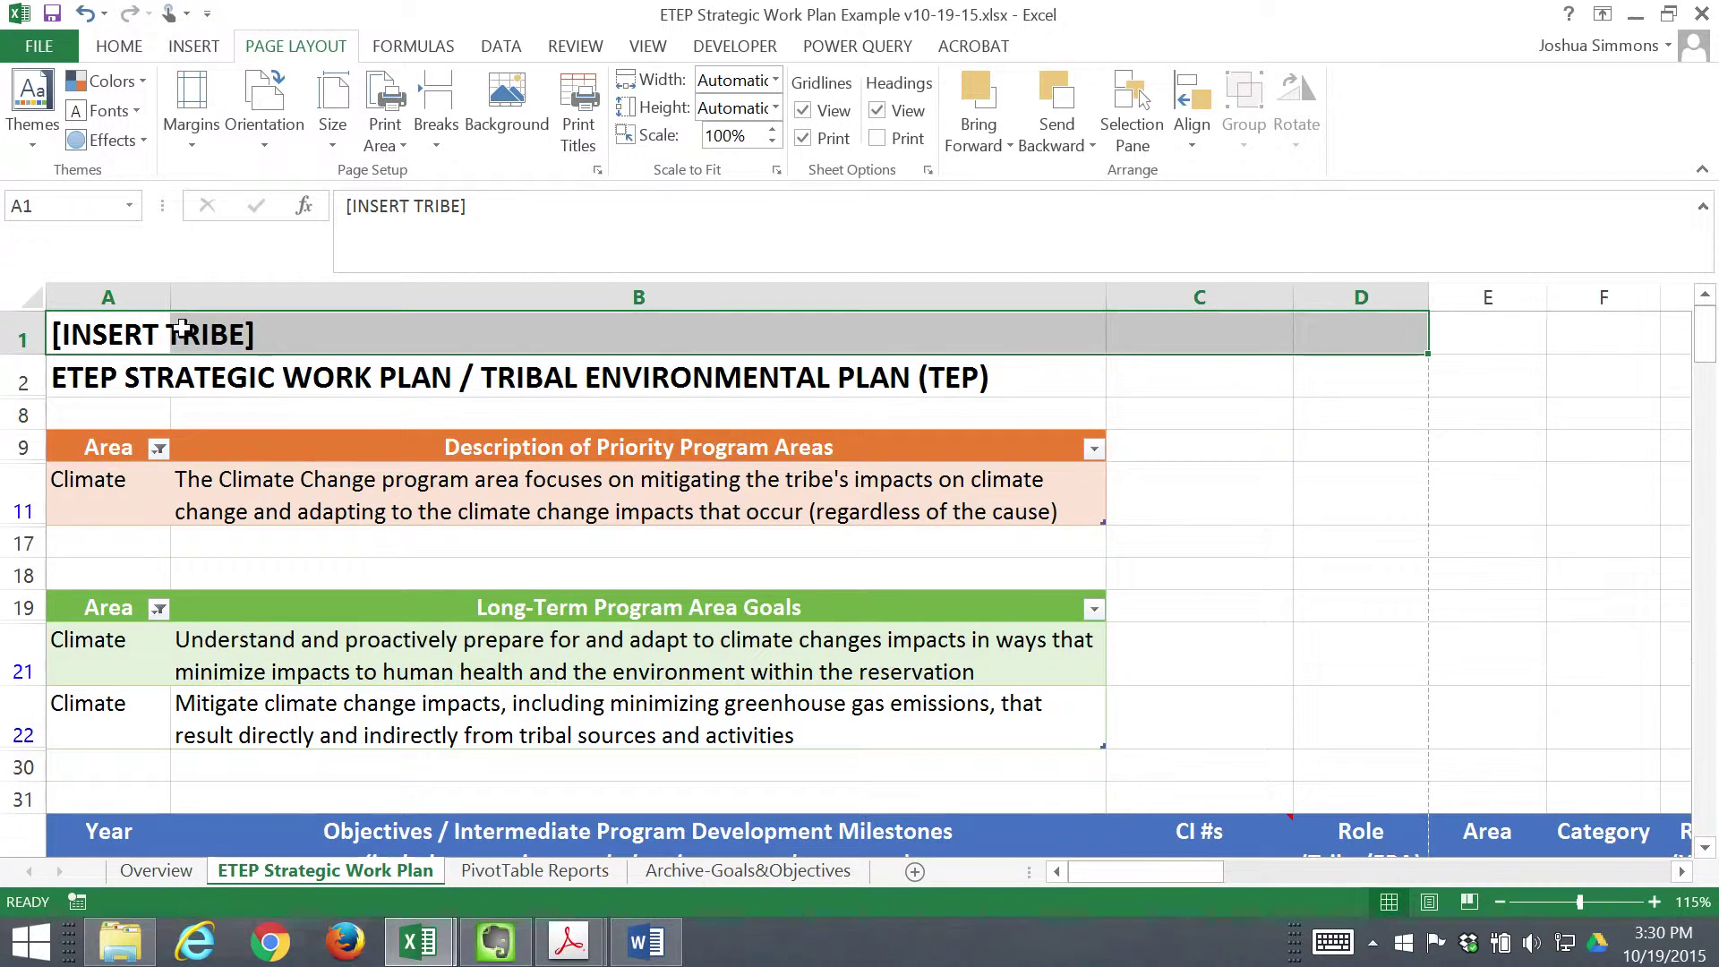
- Select cells A1 through D99, from the tribe title through the Plans to Manage Authorized EPA Programs table, and copy them
left_click(78, 329)
left_click(1373, 330, "shift")
left_click_drag(1708, 341, 1715, 661)
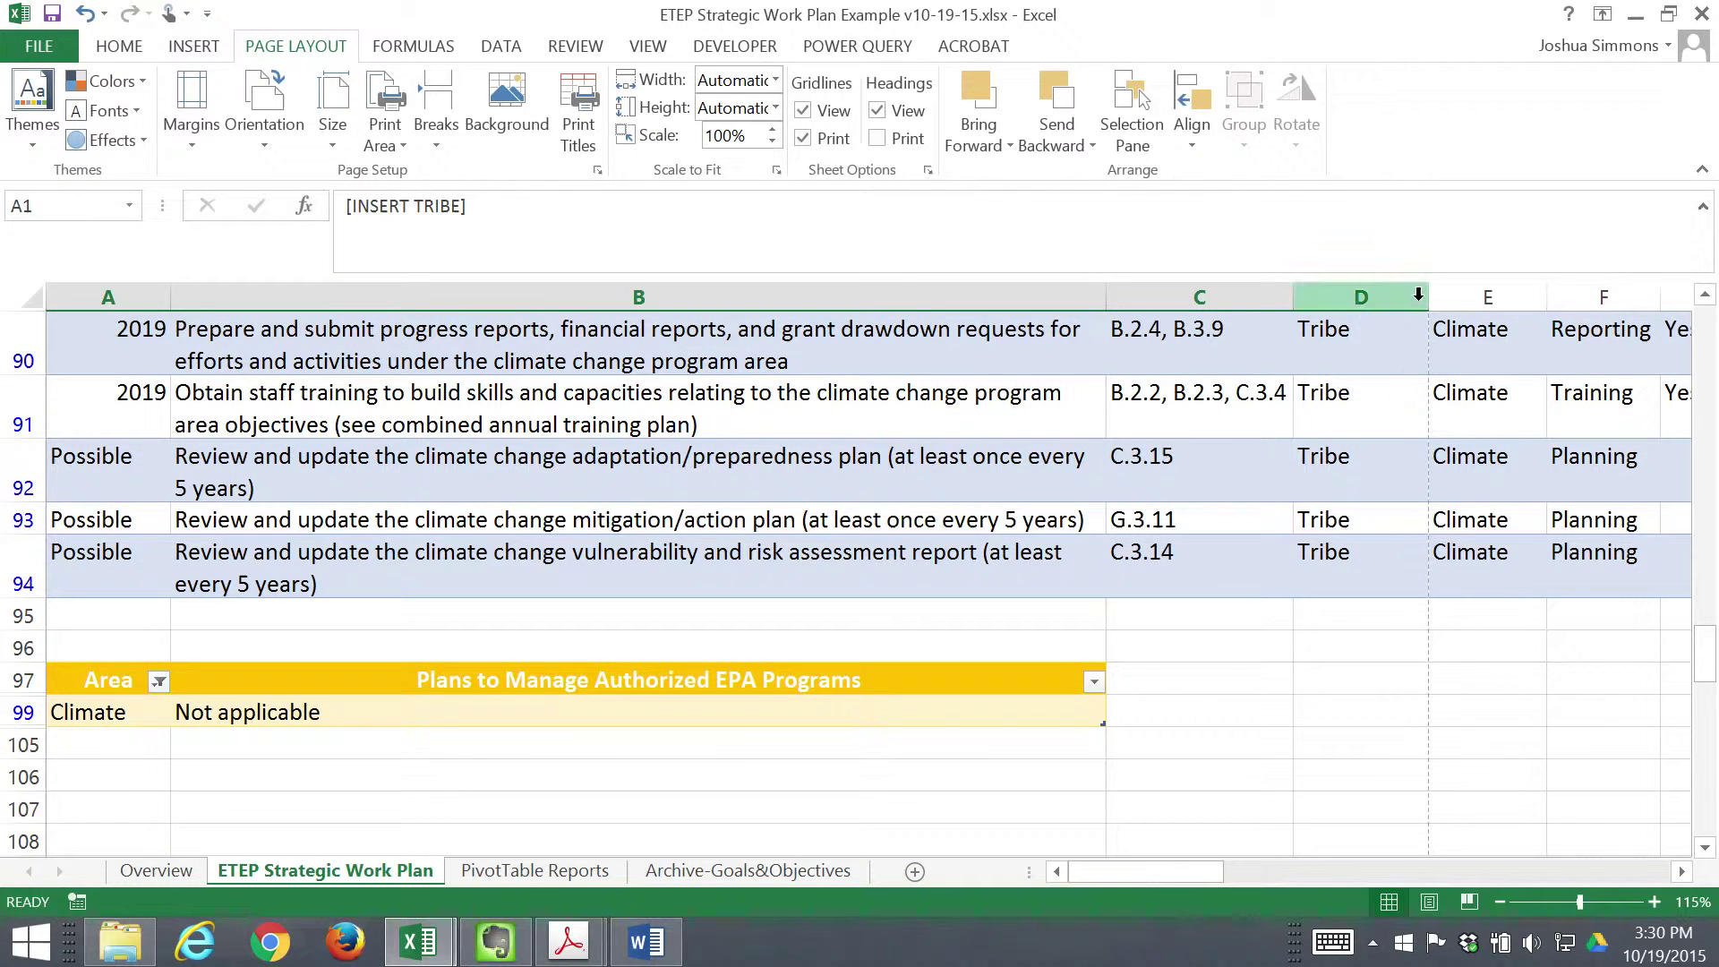
left_click(1369, 715, "shift")
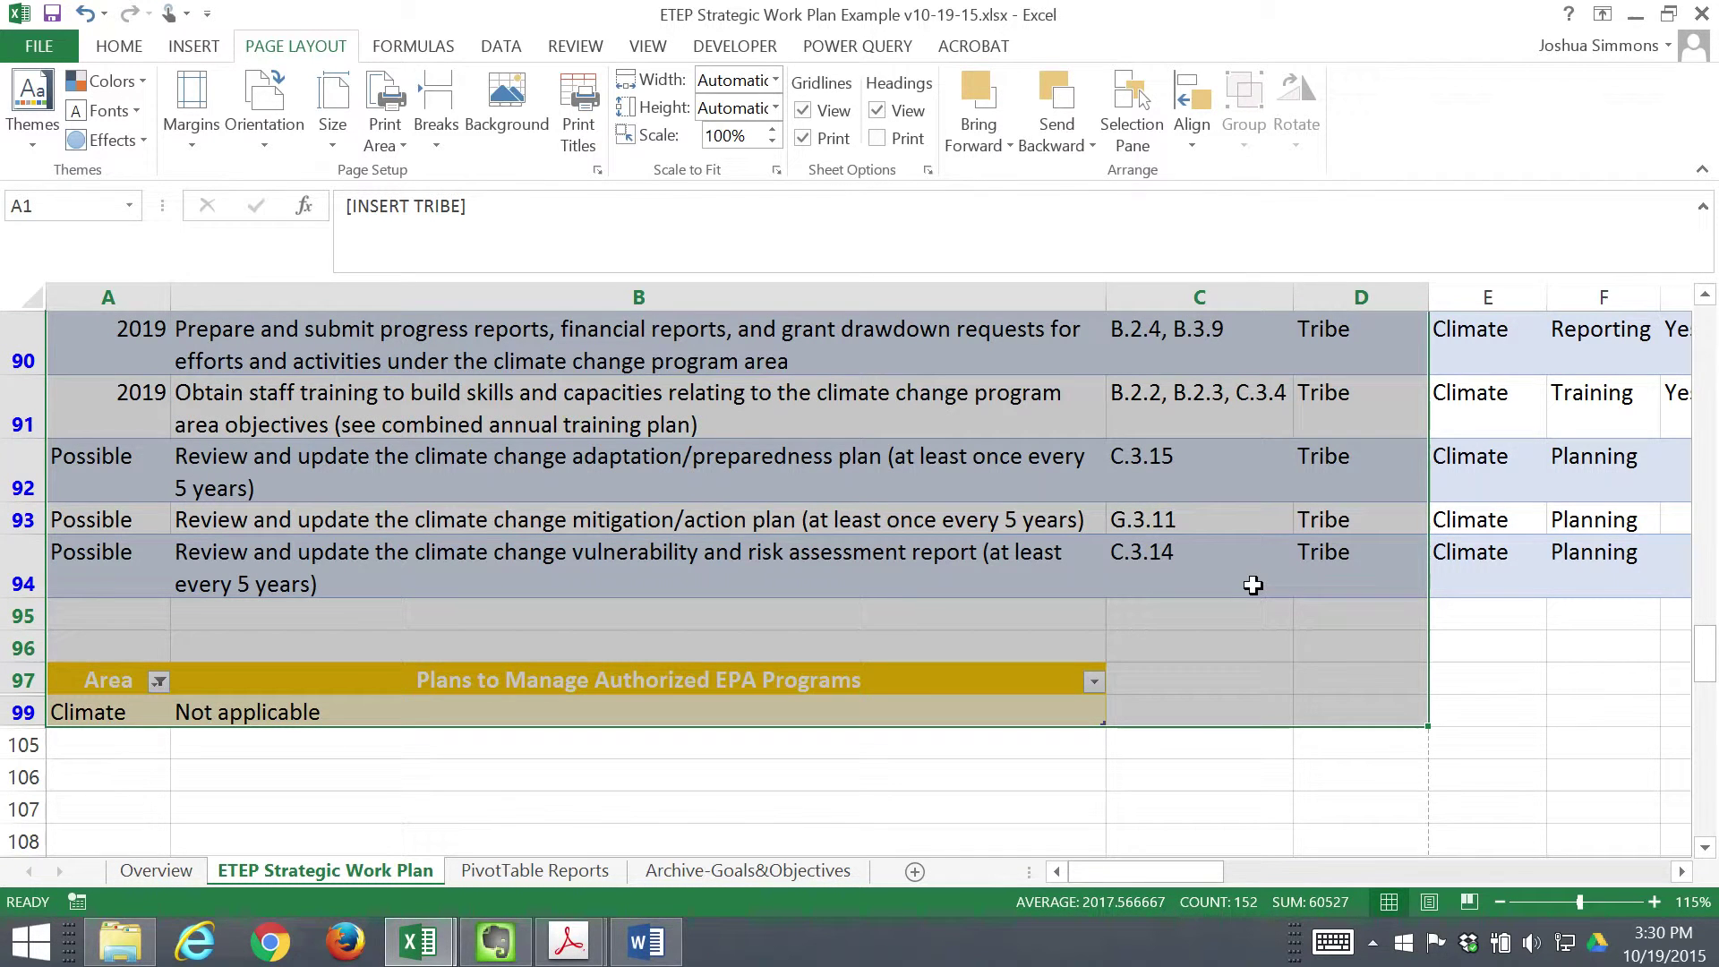
right_click(1182, 609)
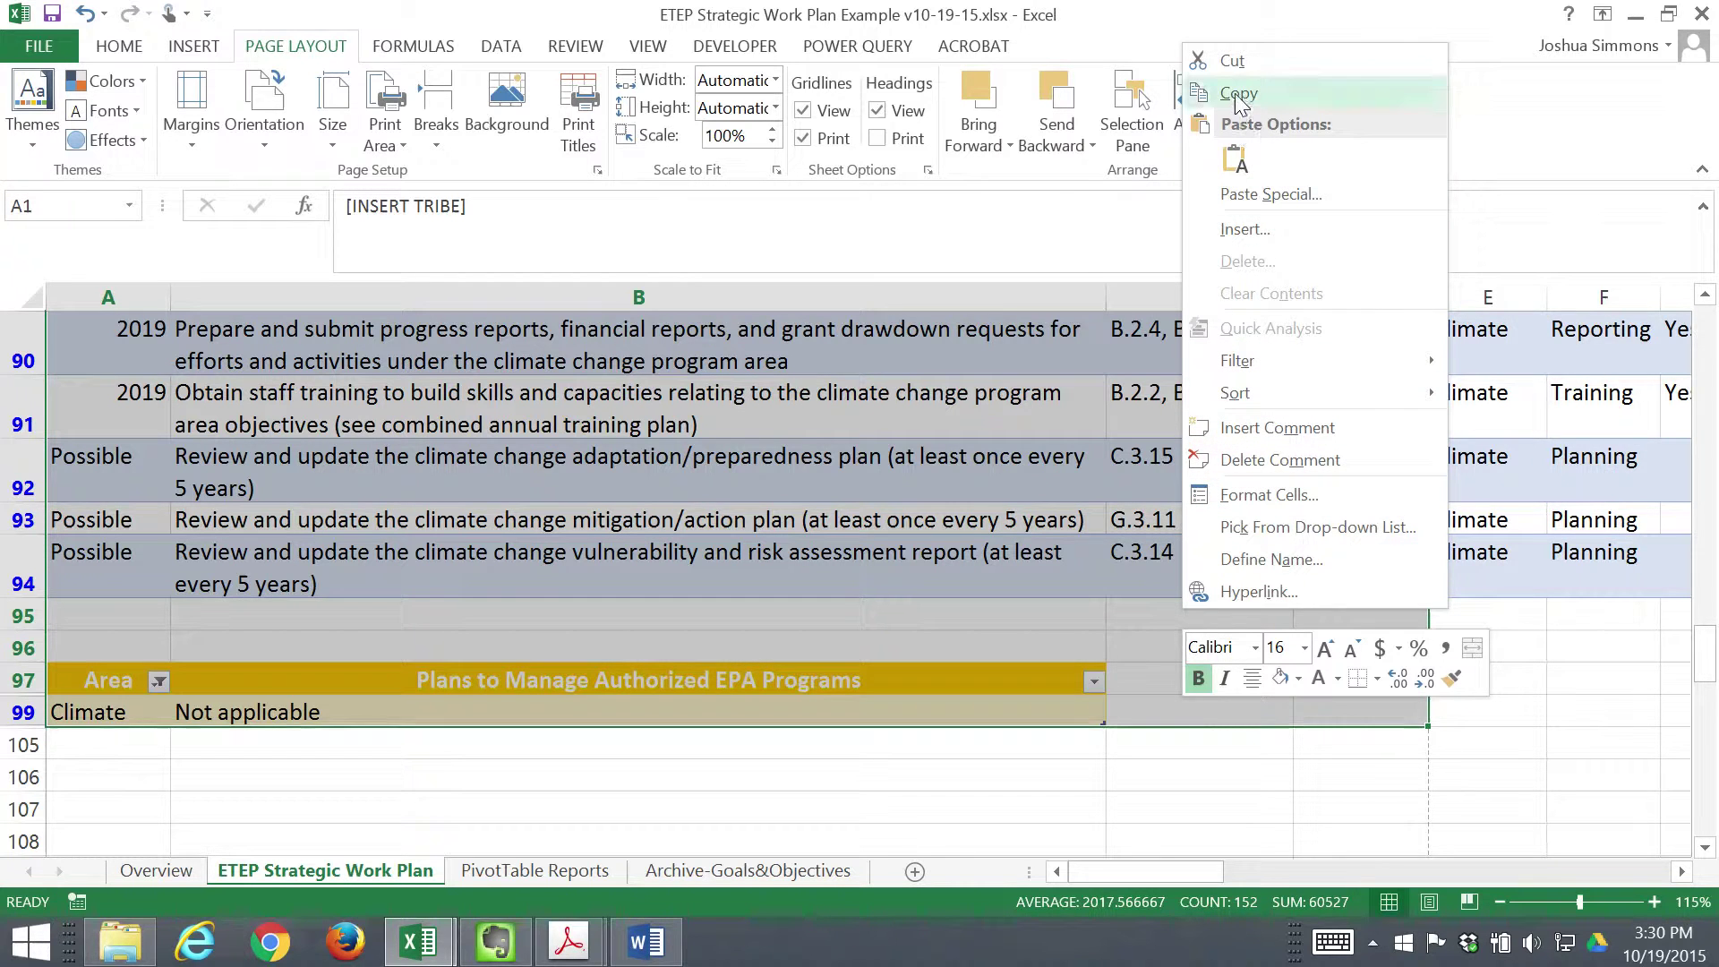
left_click(117, 52)
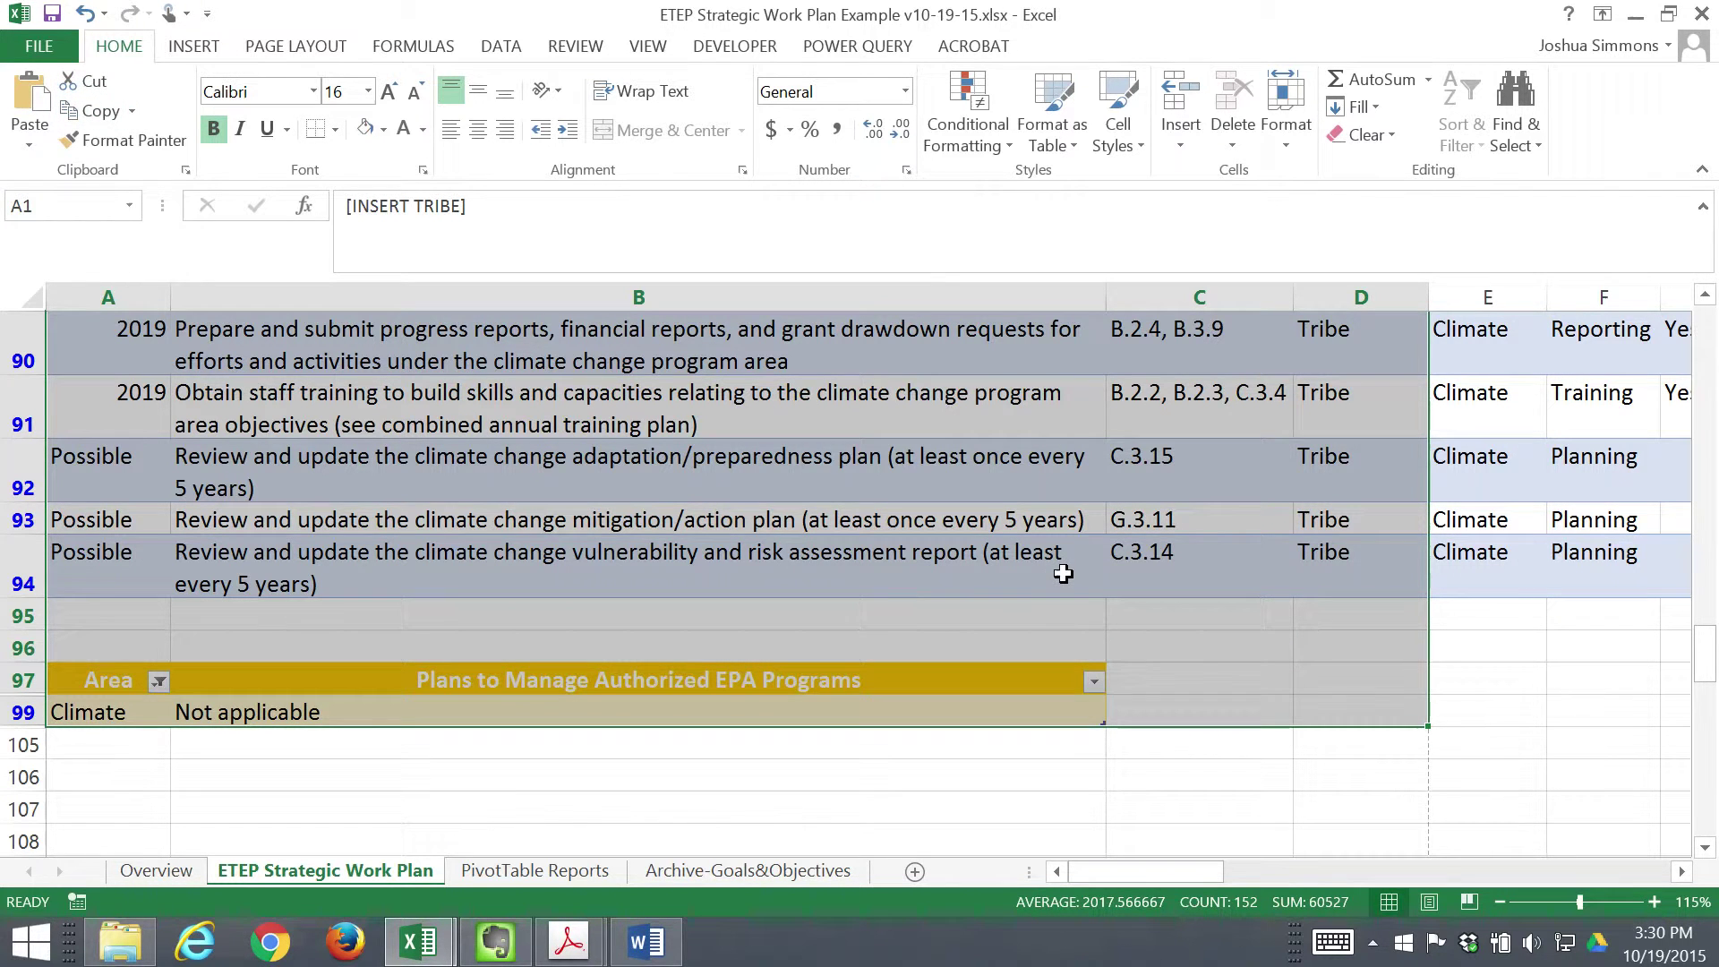
key("ctrl+c")
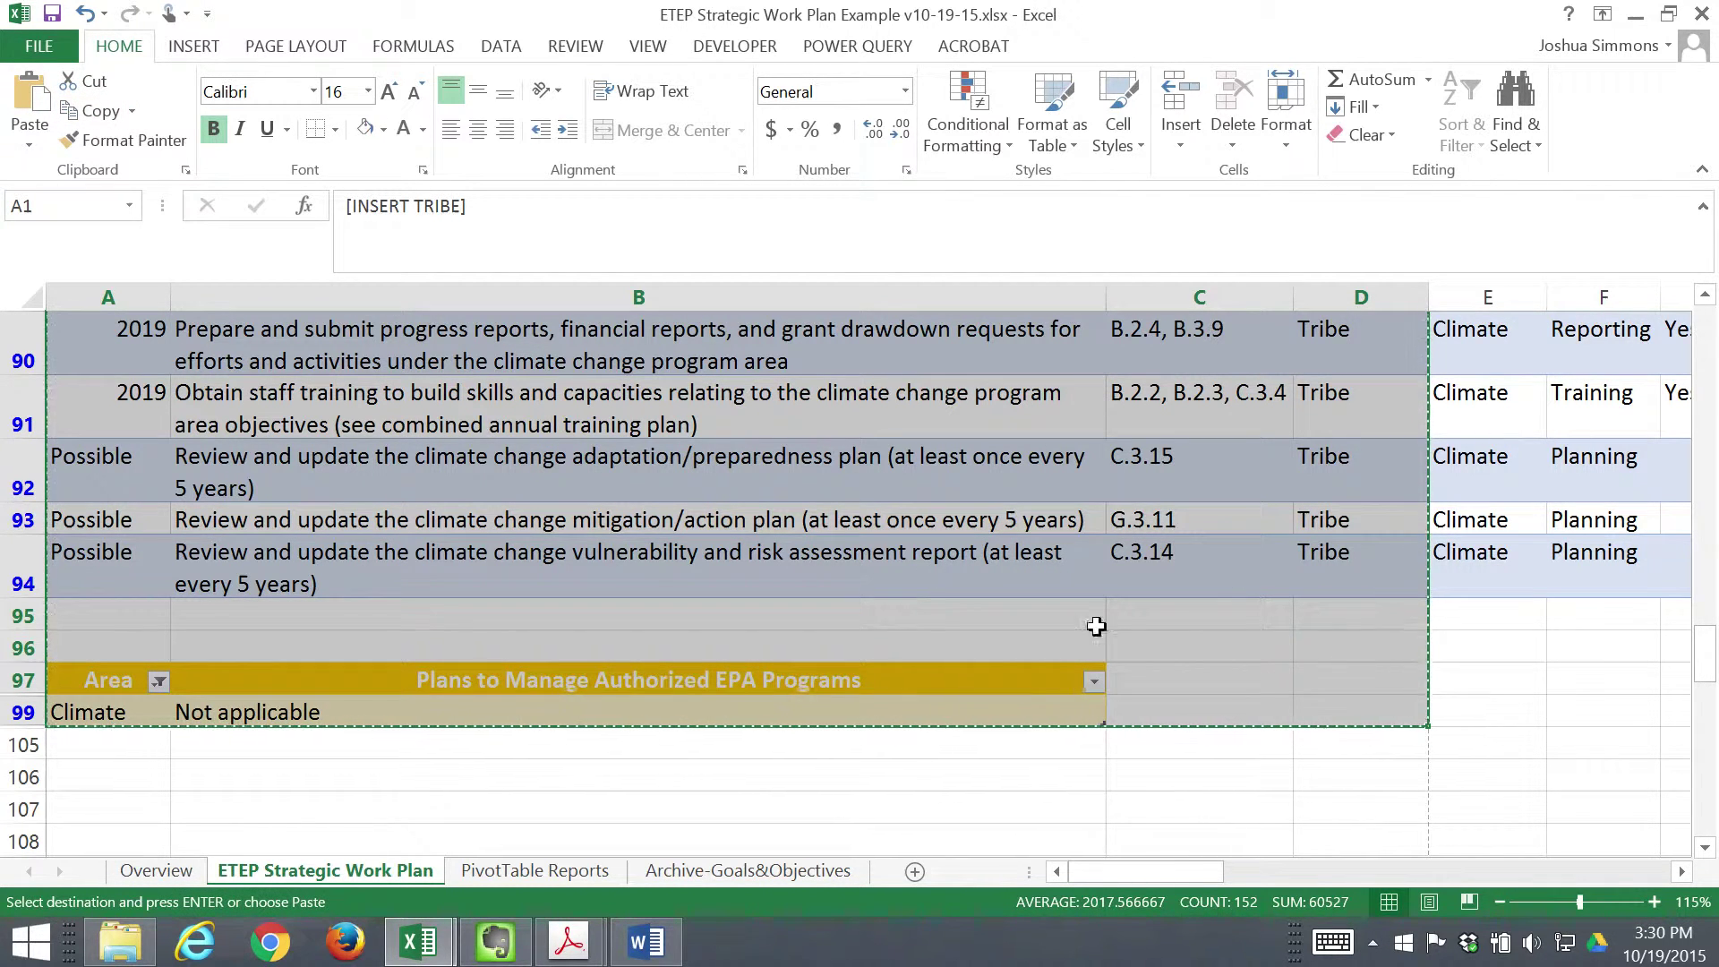
- Switch to the blank Word document, paste the copied work plan range, and review the pasted tables back up to the title
left_click(668, 954)
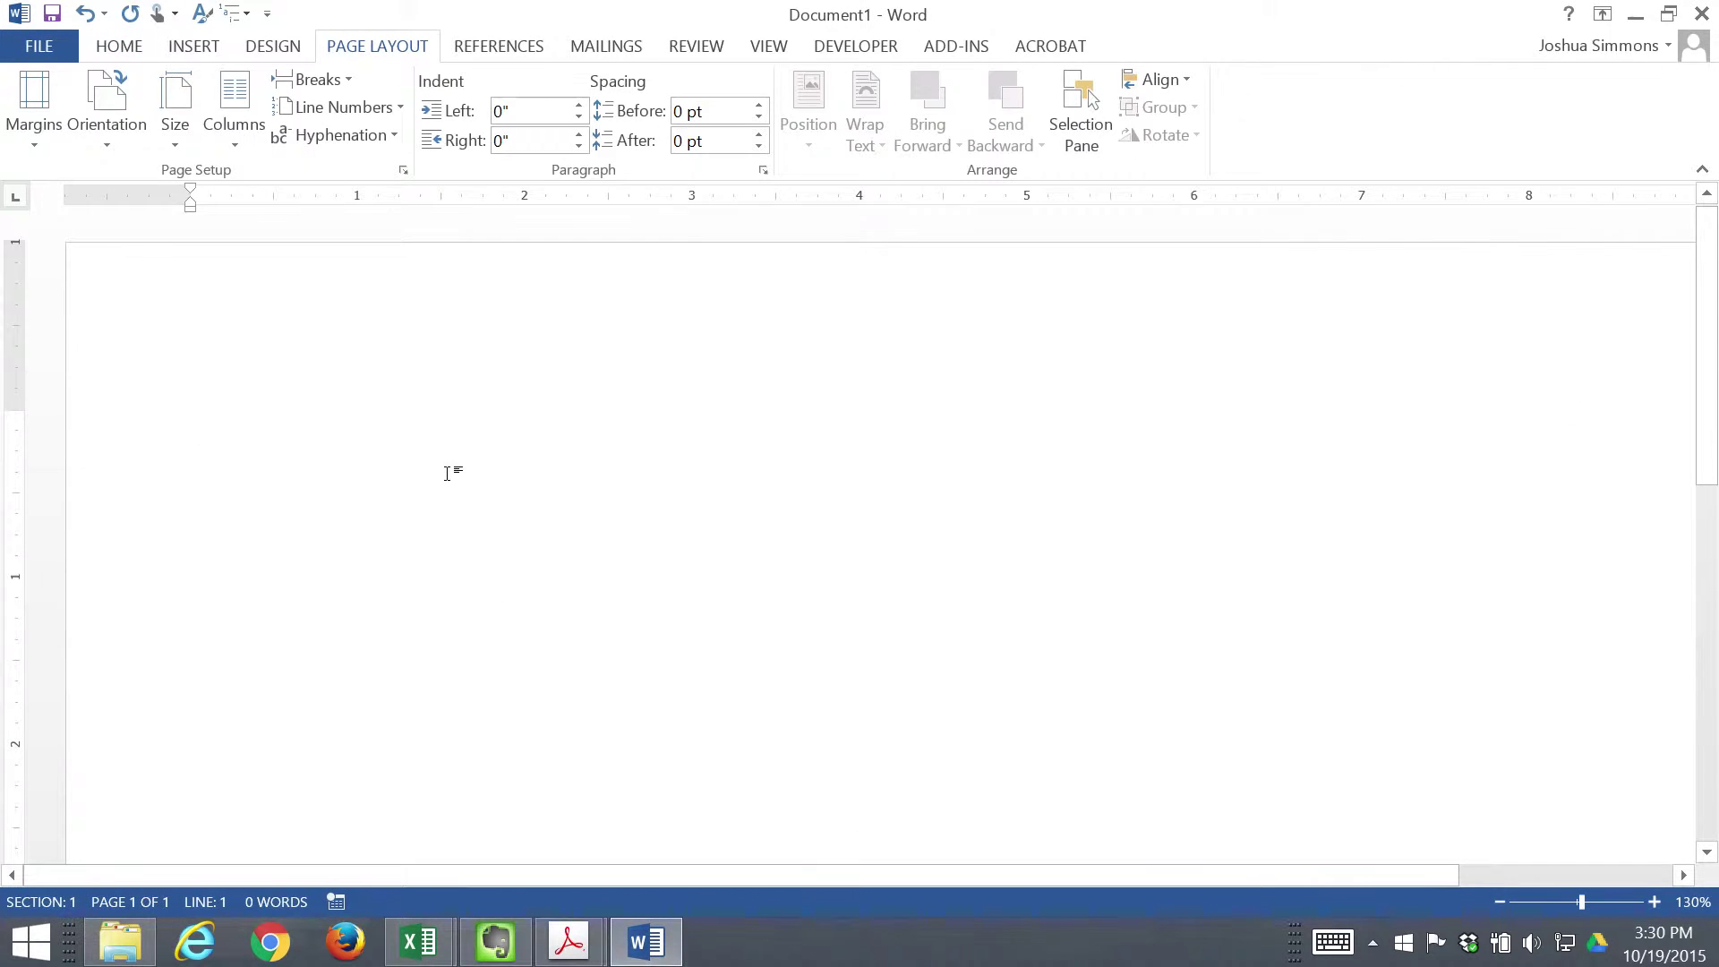
key("ctrl+v")
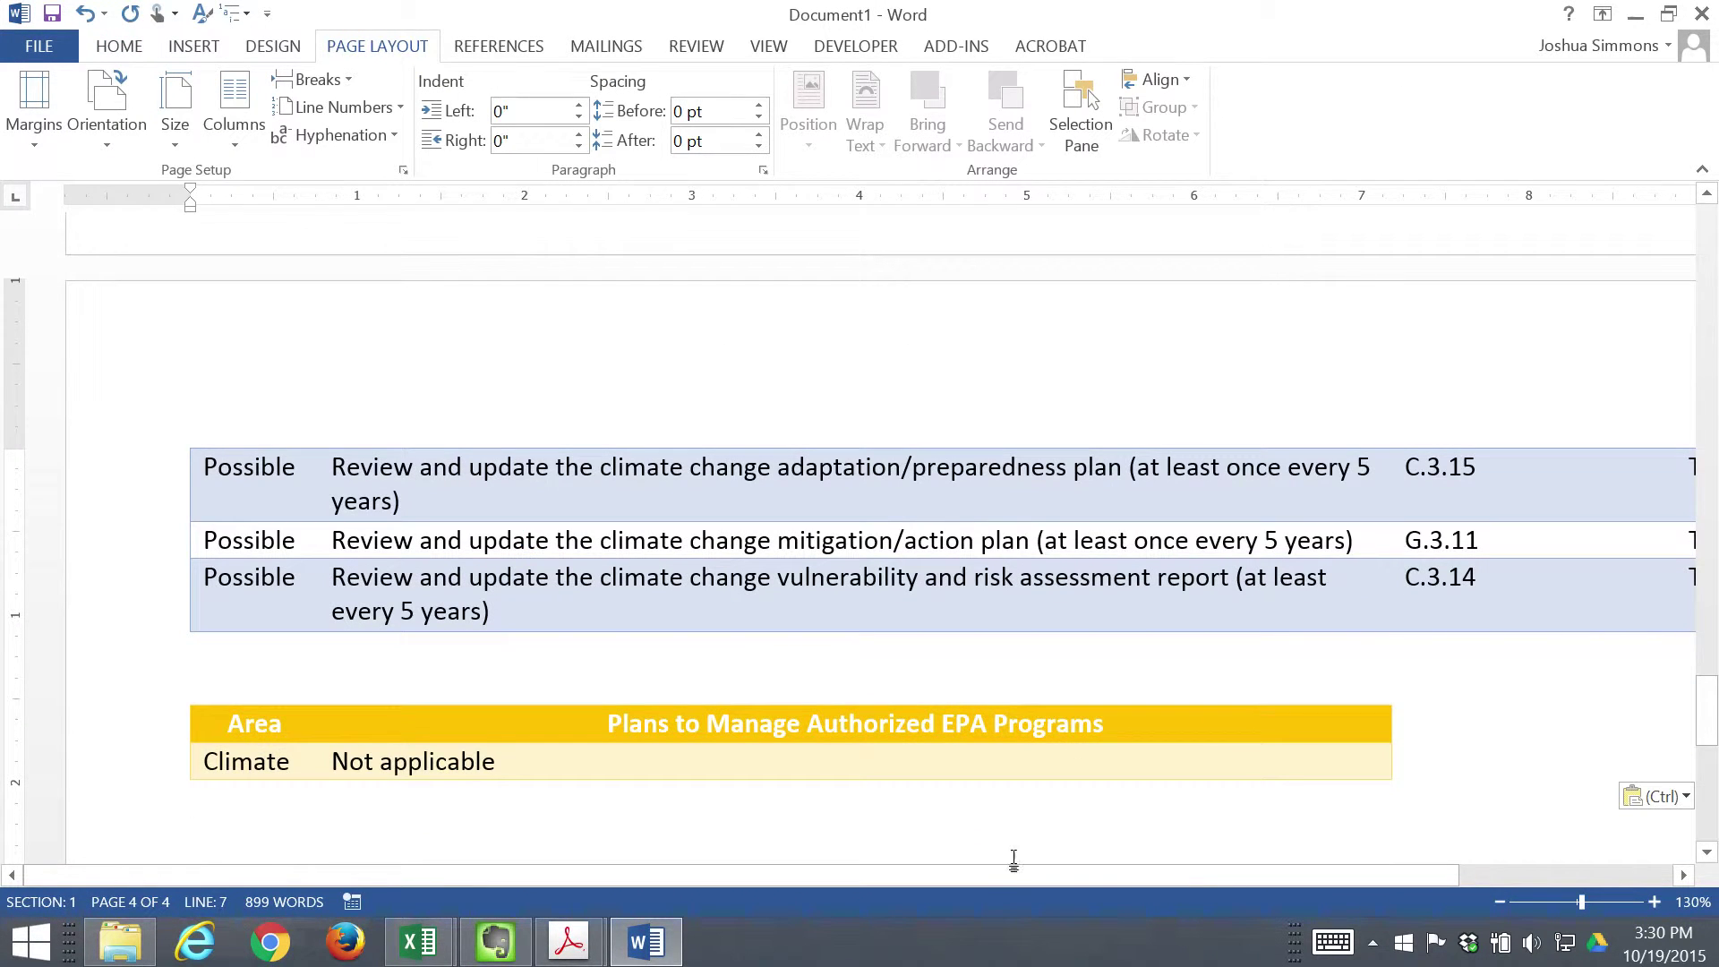
scroll(1052, 725, "down", 1)
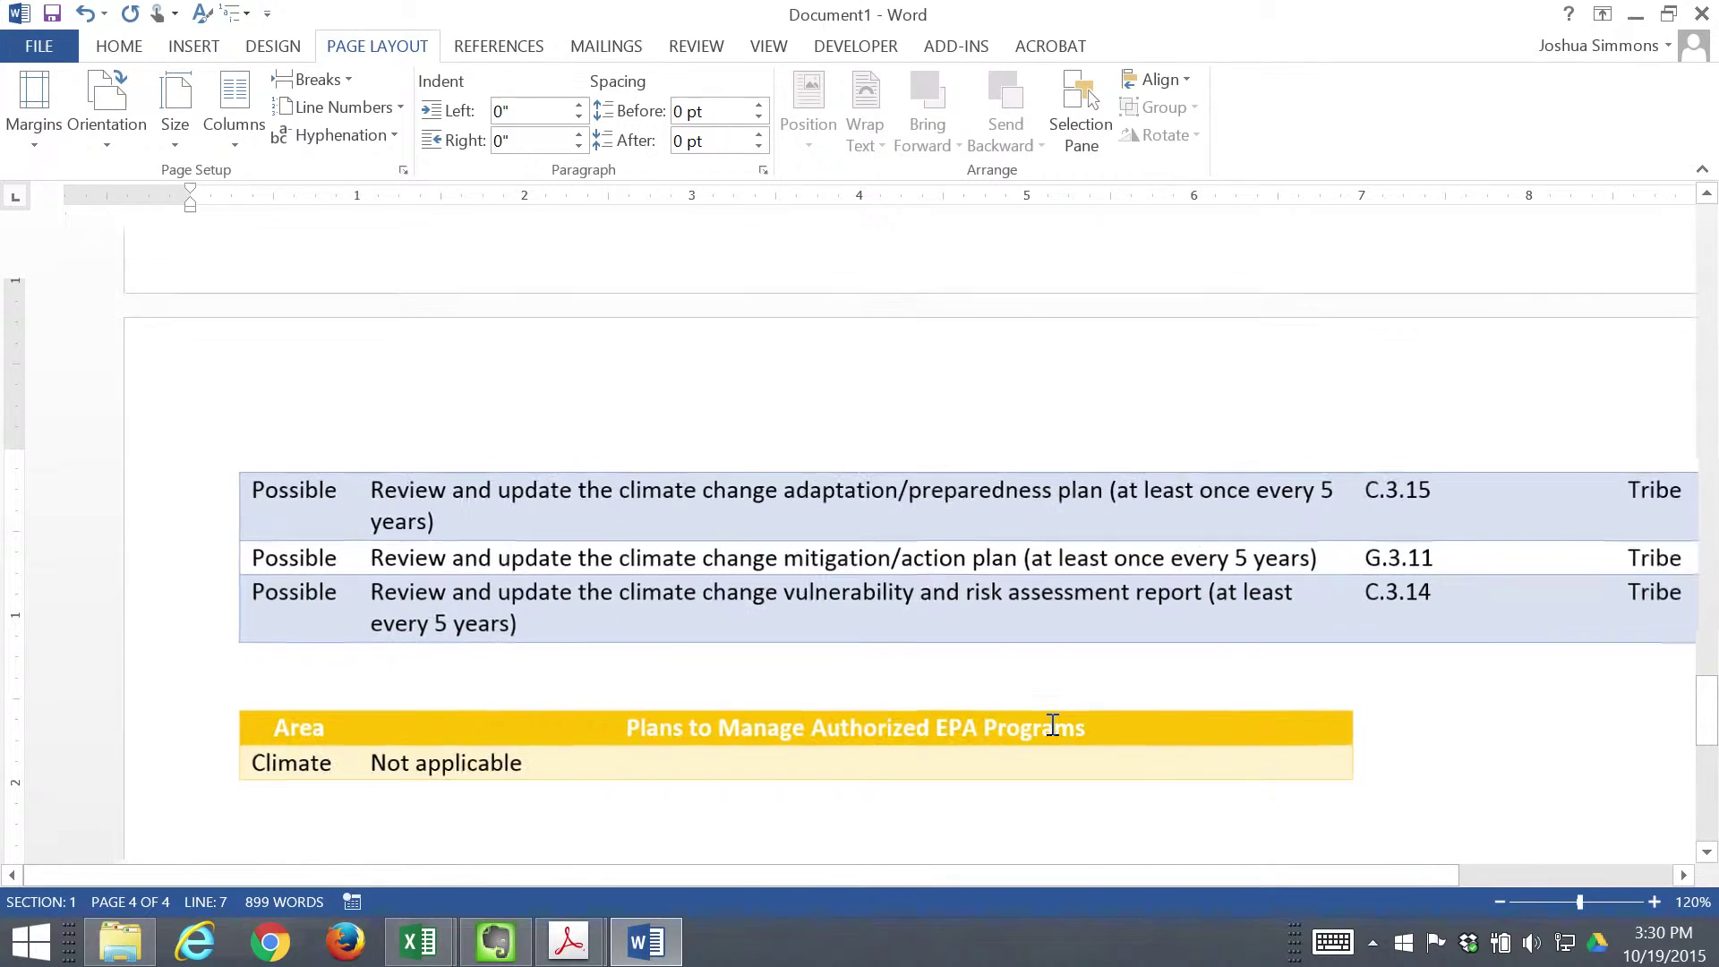
scroll(1053, 725, "down", 1)
scroll(1053, 725, "up", 3)
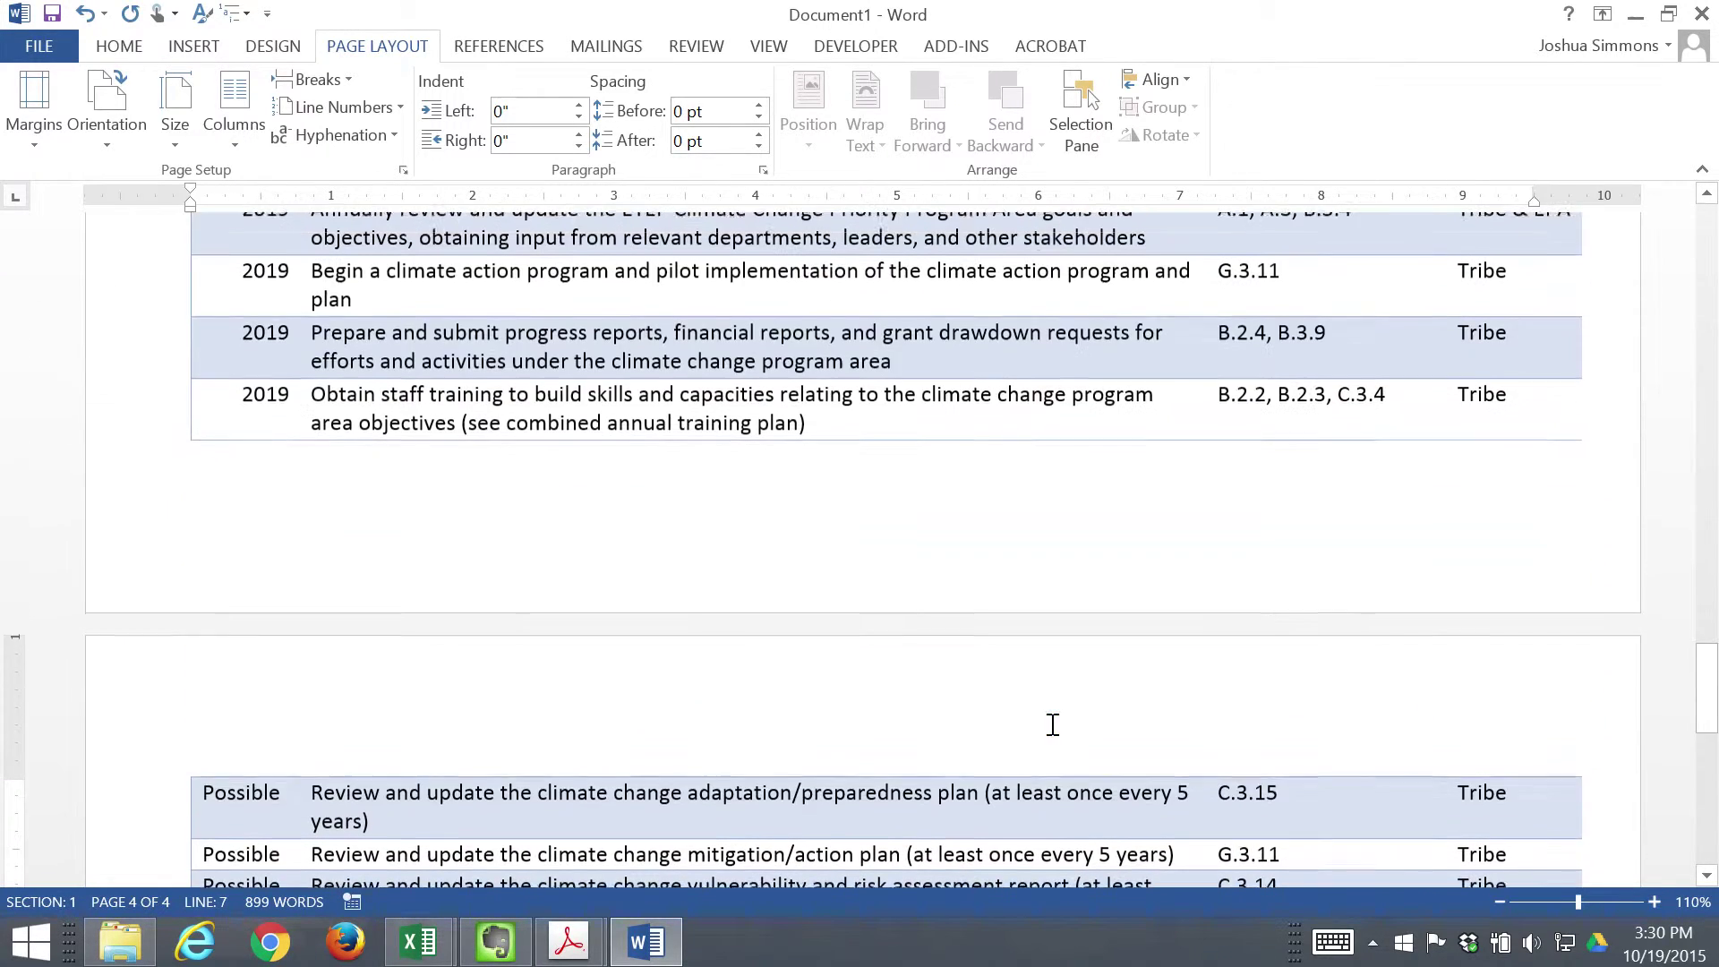
scroll(1053, 725, "up", 10)
scroll(1053, 725, "up", 10)
scroll(1056, 722, "up", 10)
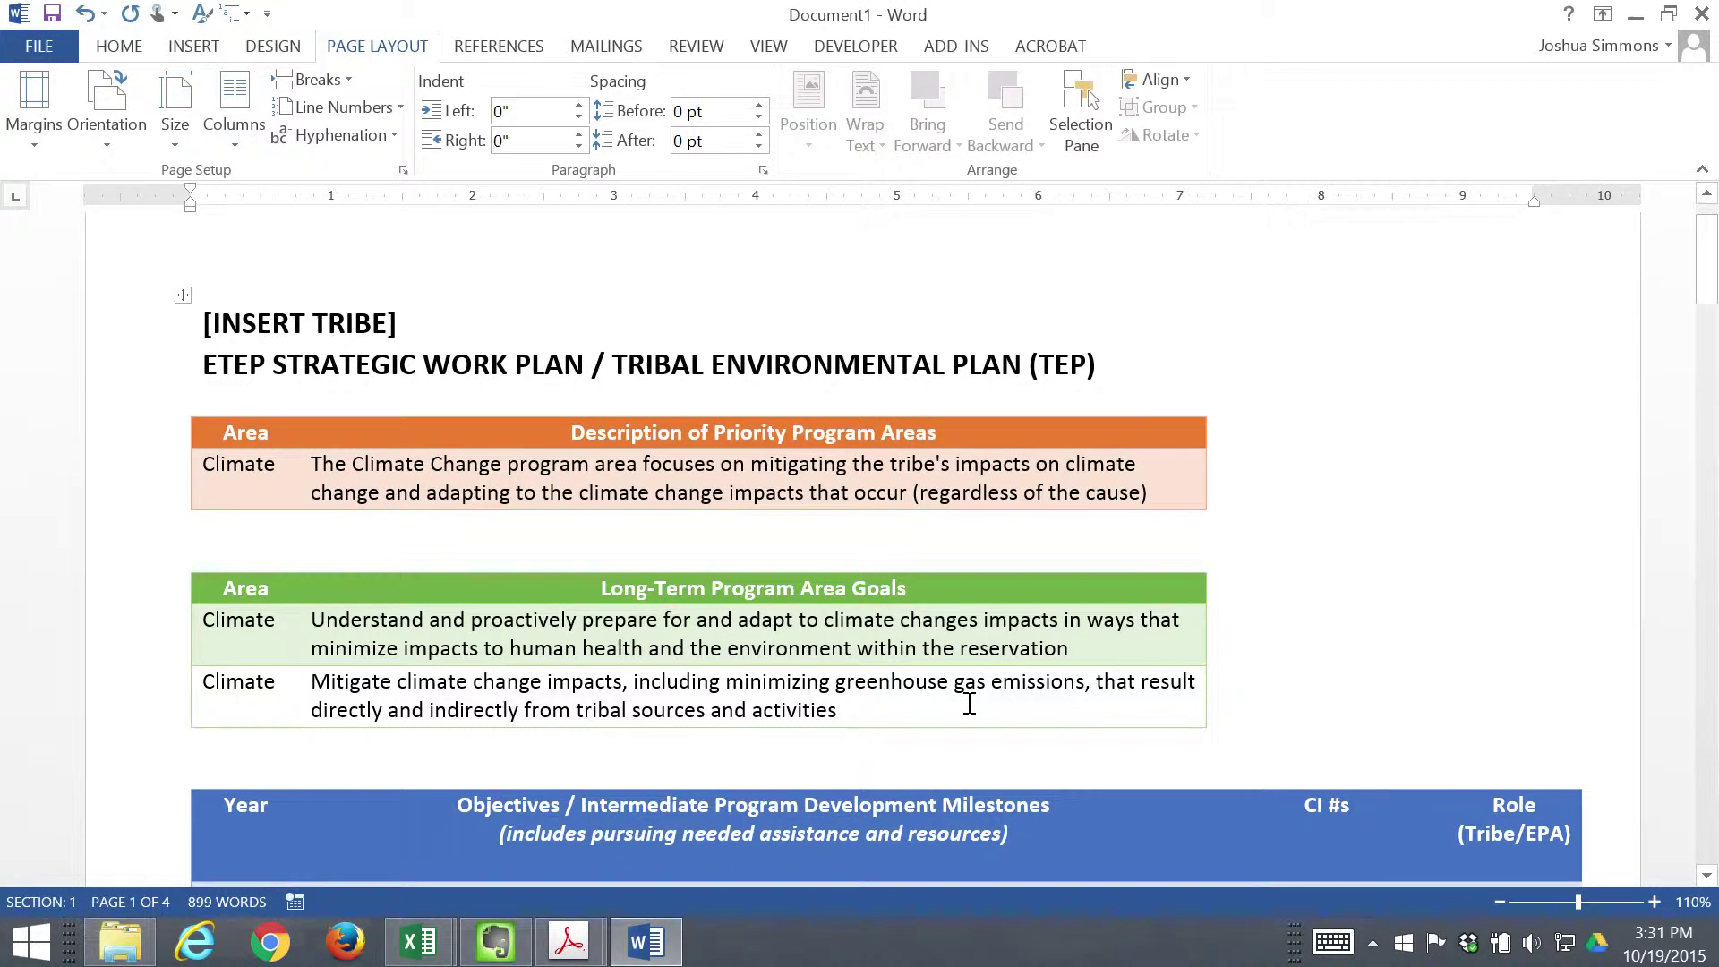
scroll(969, 704, "down", 1)
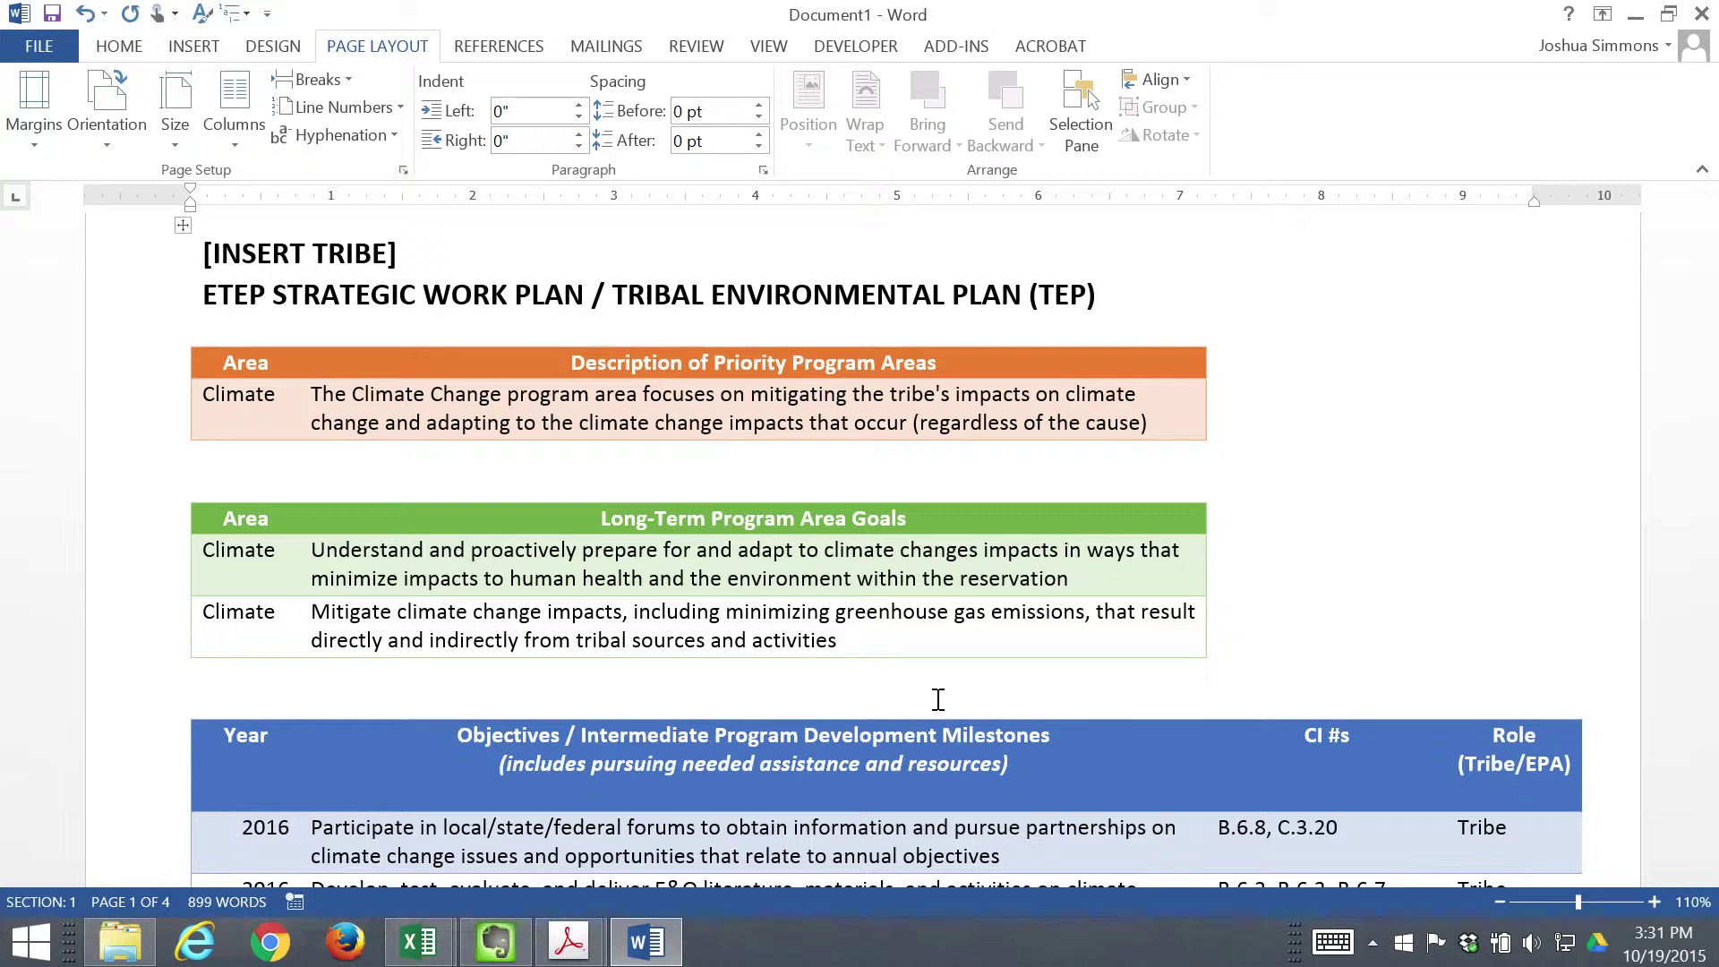
- Turn on Track Changes for the pasted work plan document
left_click(699, 46)
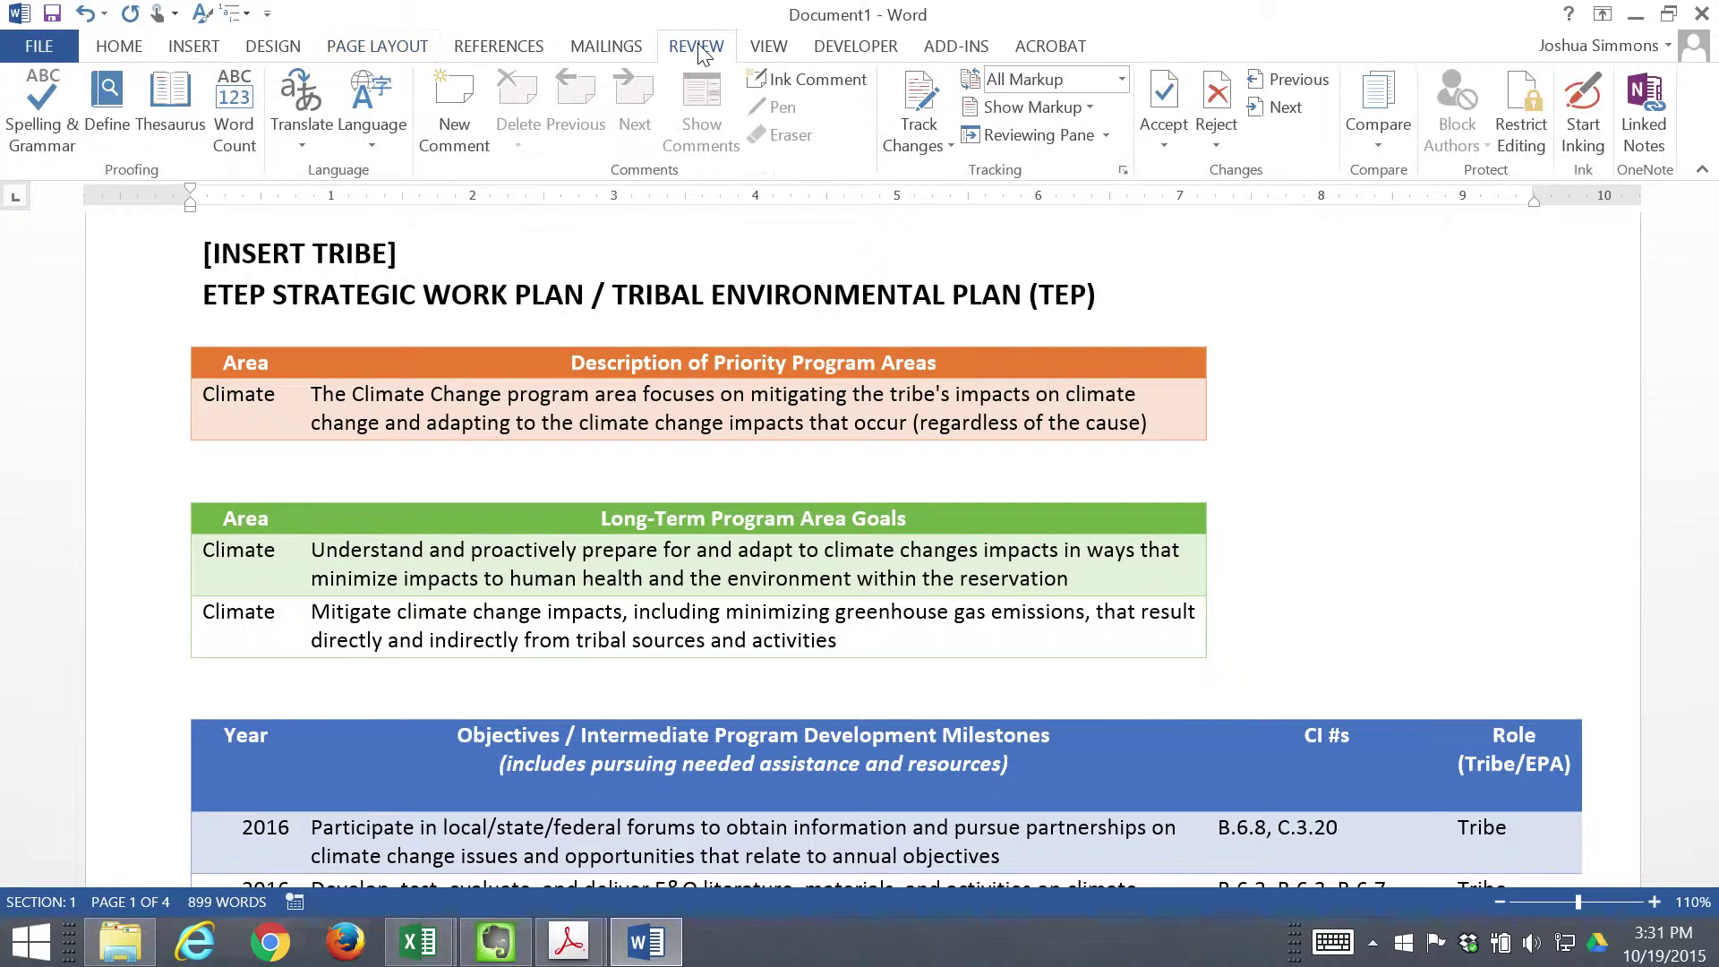
left_click(919, 98)
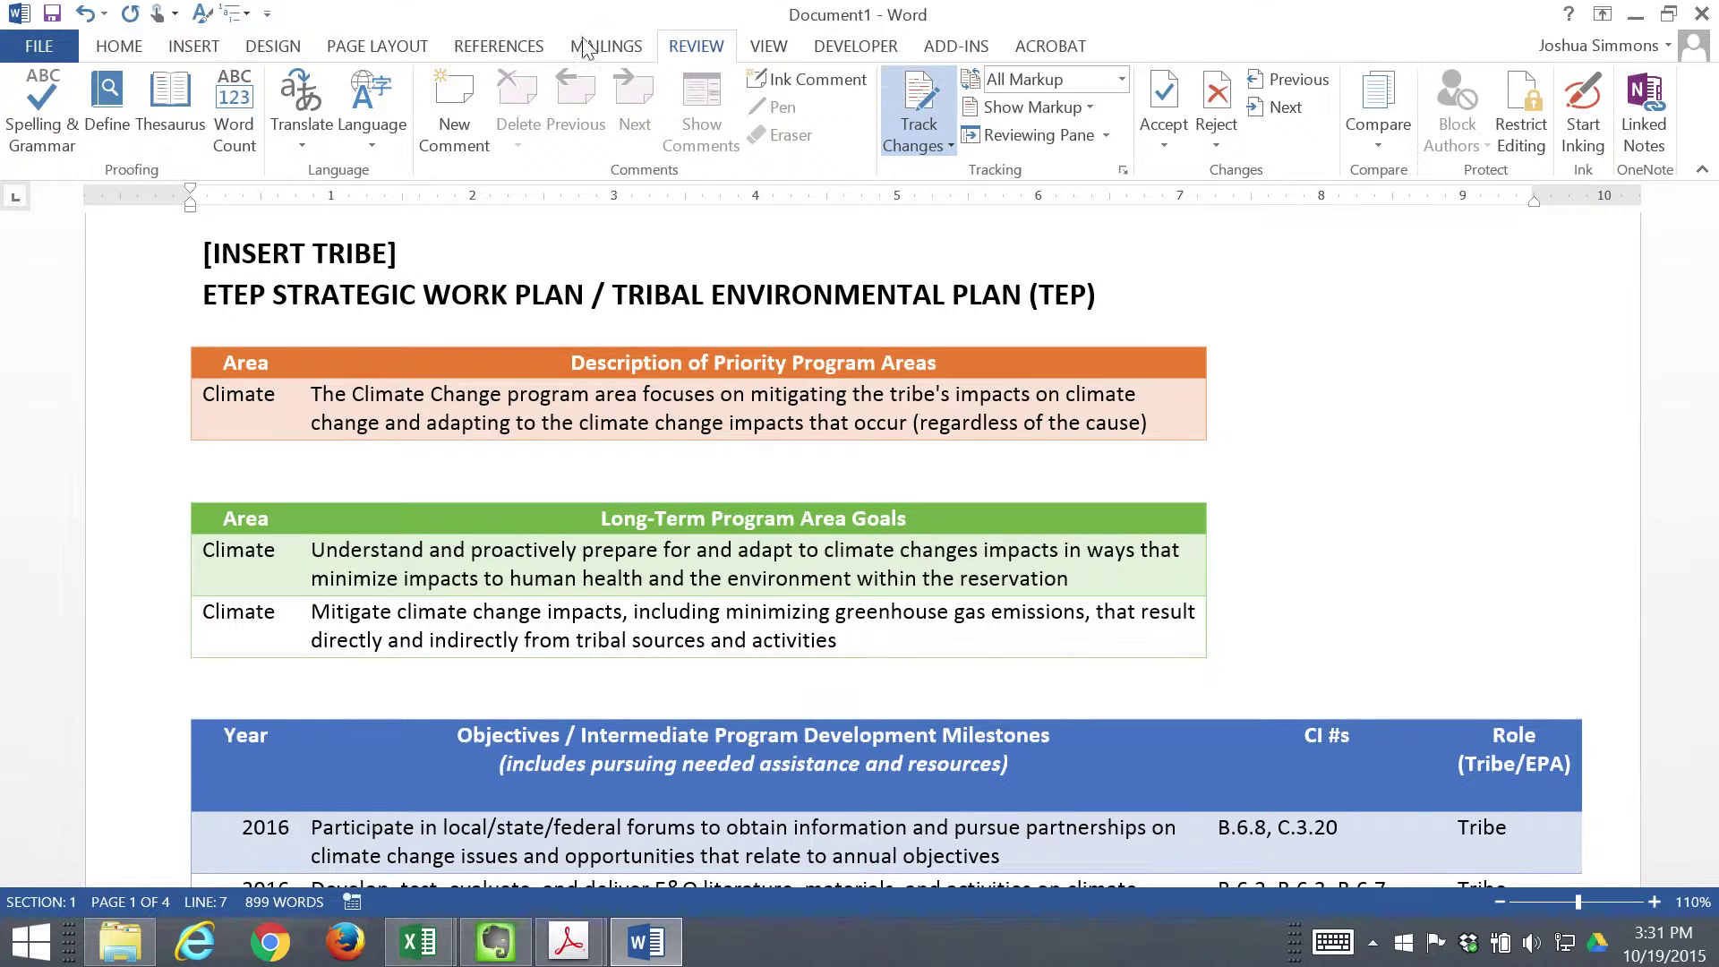
left_click(756, 521)
scroll(807, 503, "down", 3)
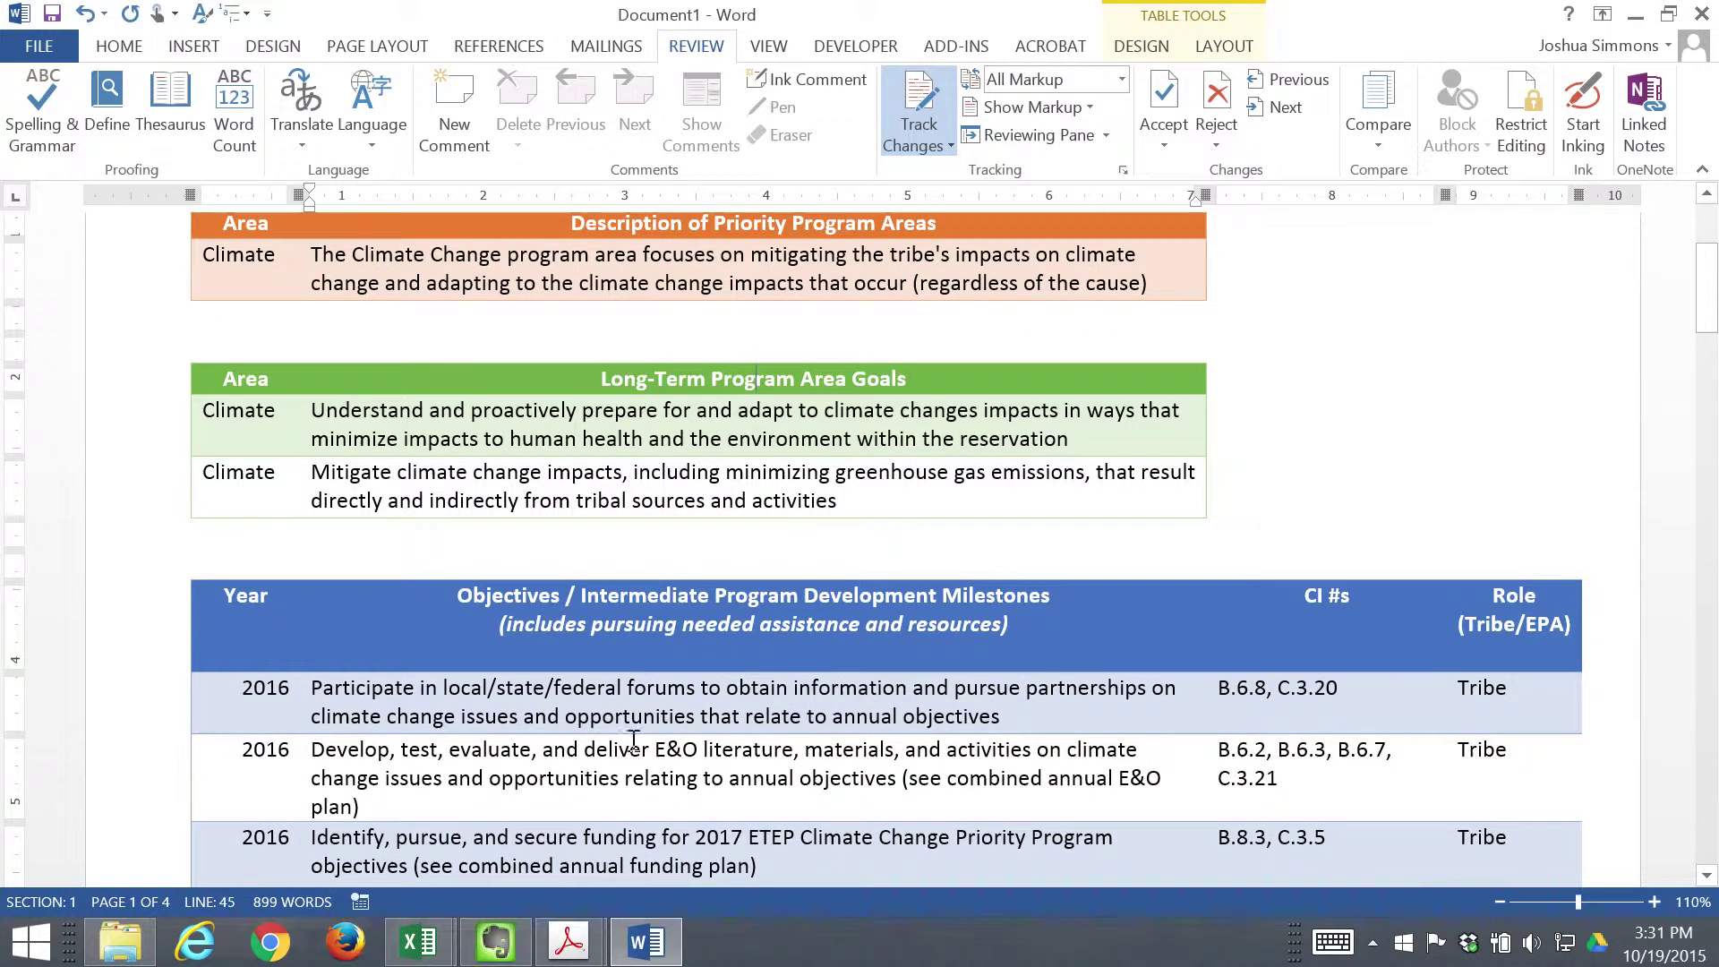
scroll(651, 761, "down", 1)
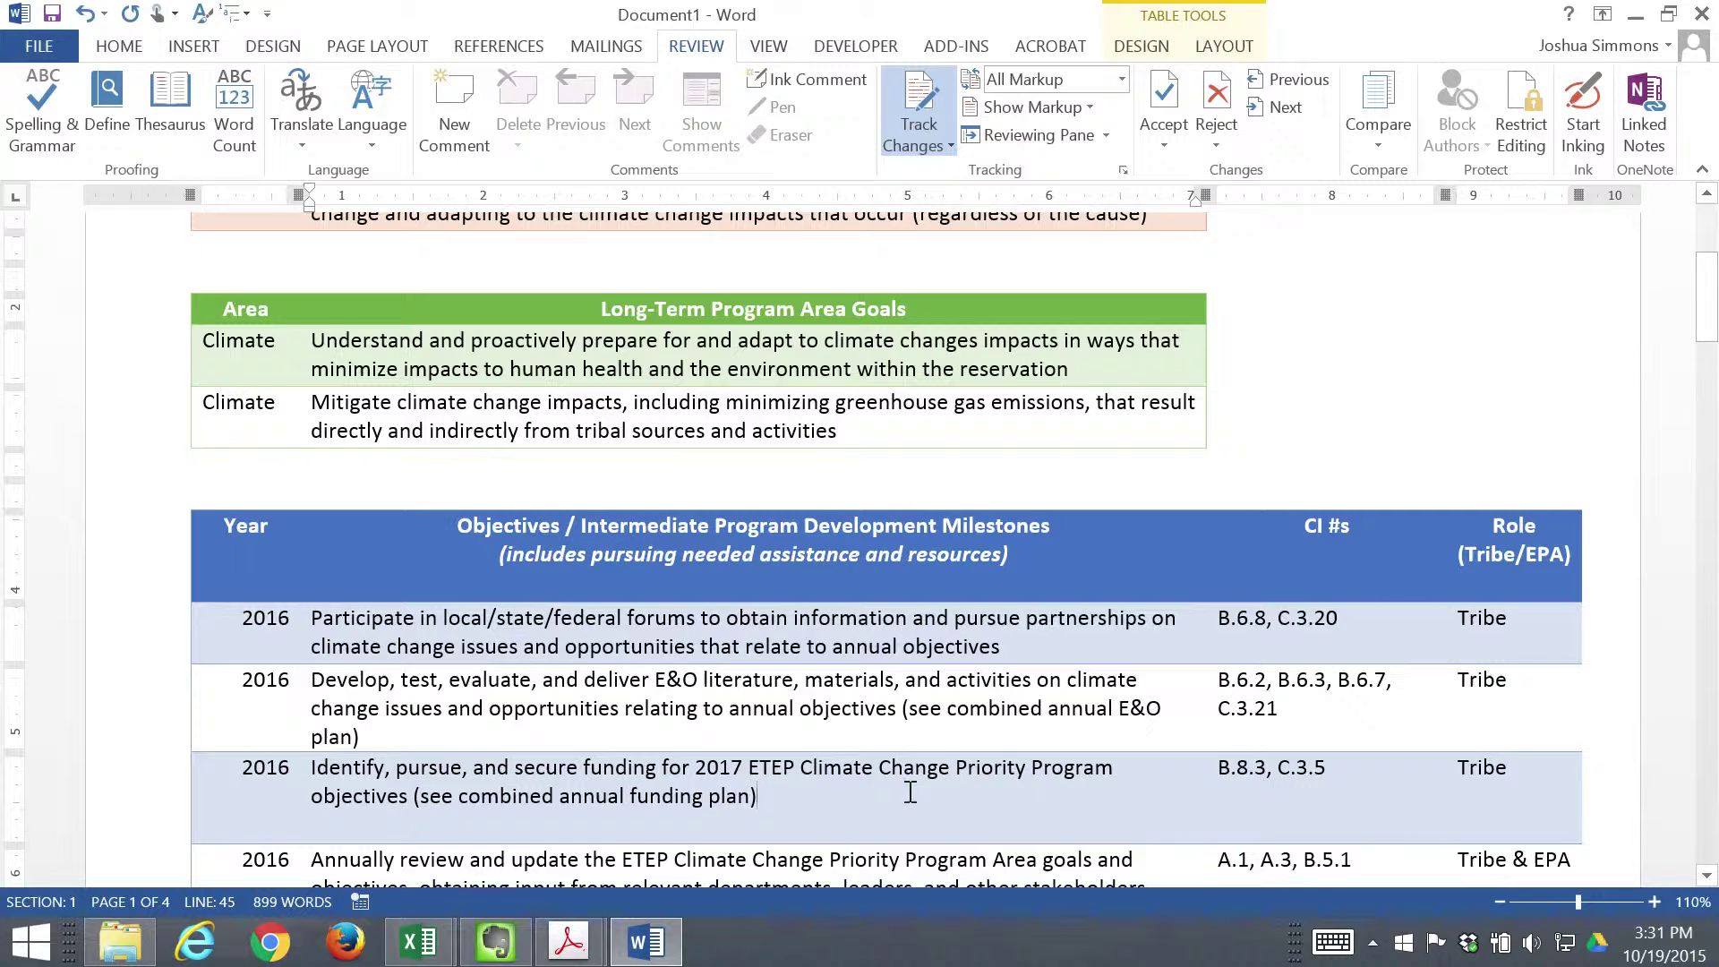
scroll(910, 791, "down", 1)
scroll(521, 501, "up", 1)
- Try adding the word "energy" after "greenhouse gas emissions," in the second long-term climate goal
left_click(372, 396)
left_click_drag(1100, 407, 1104, 409)
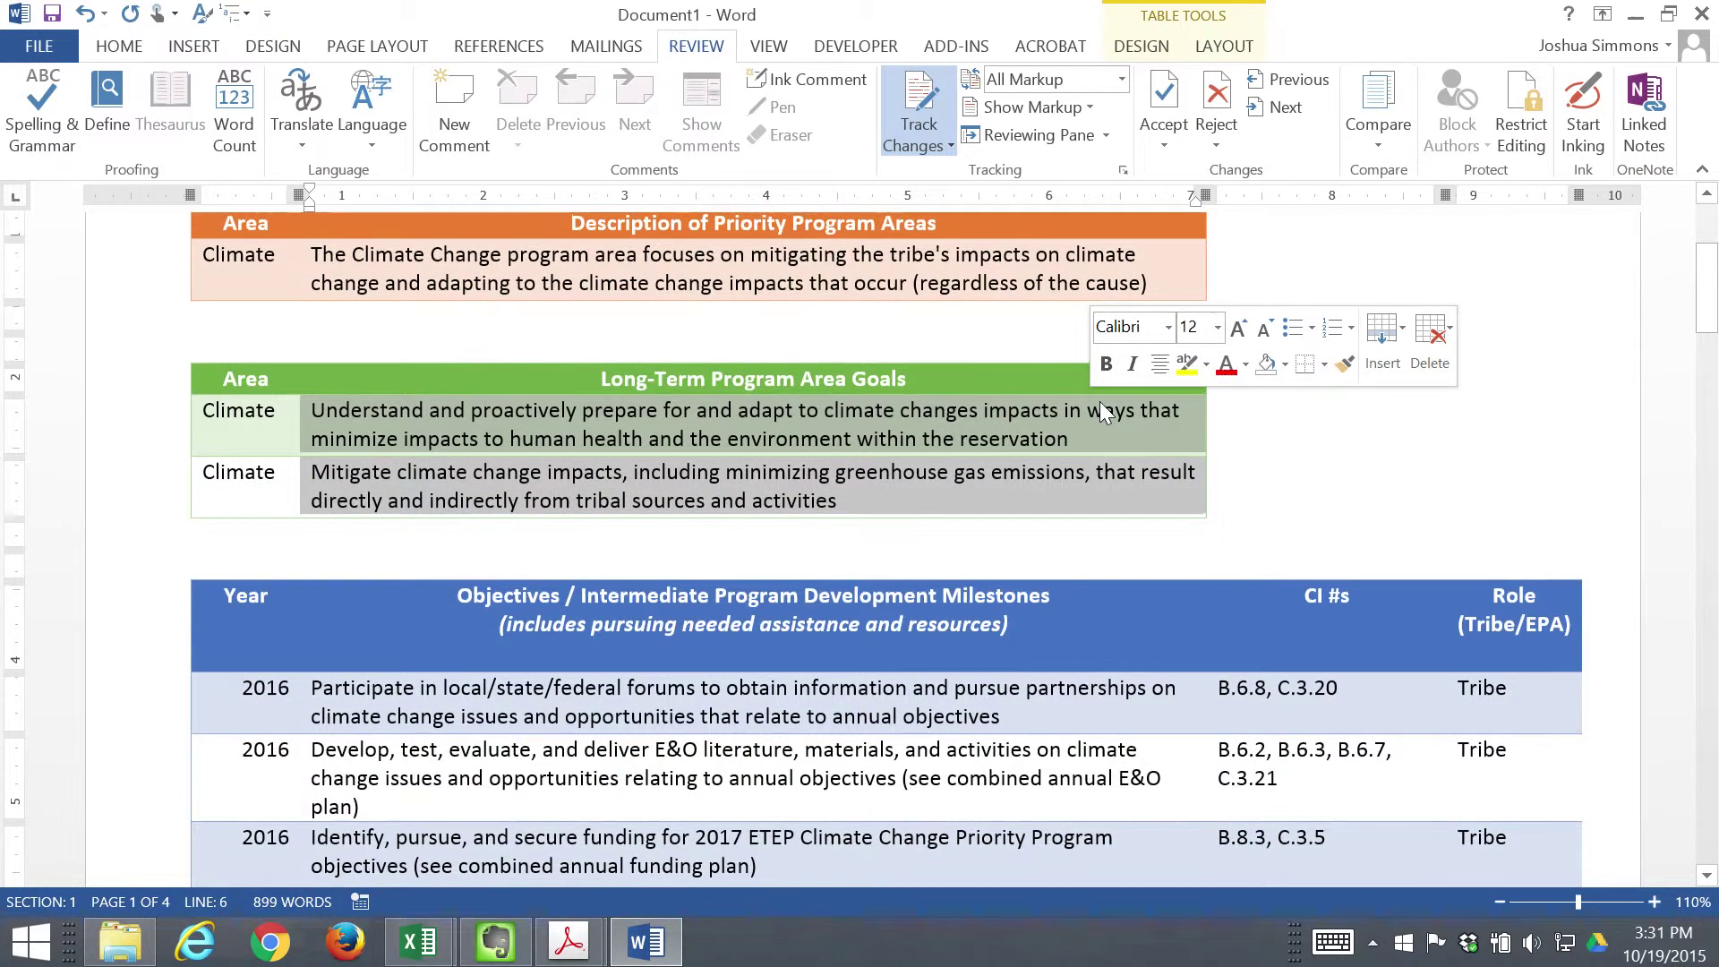
left_click(1093, 474)
type("engerg")
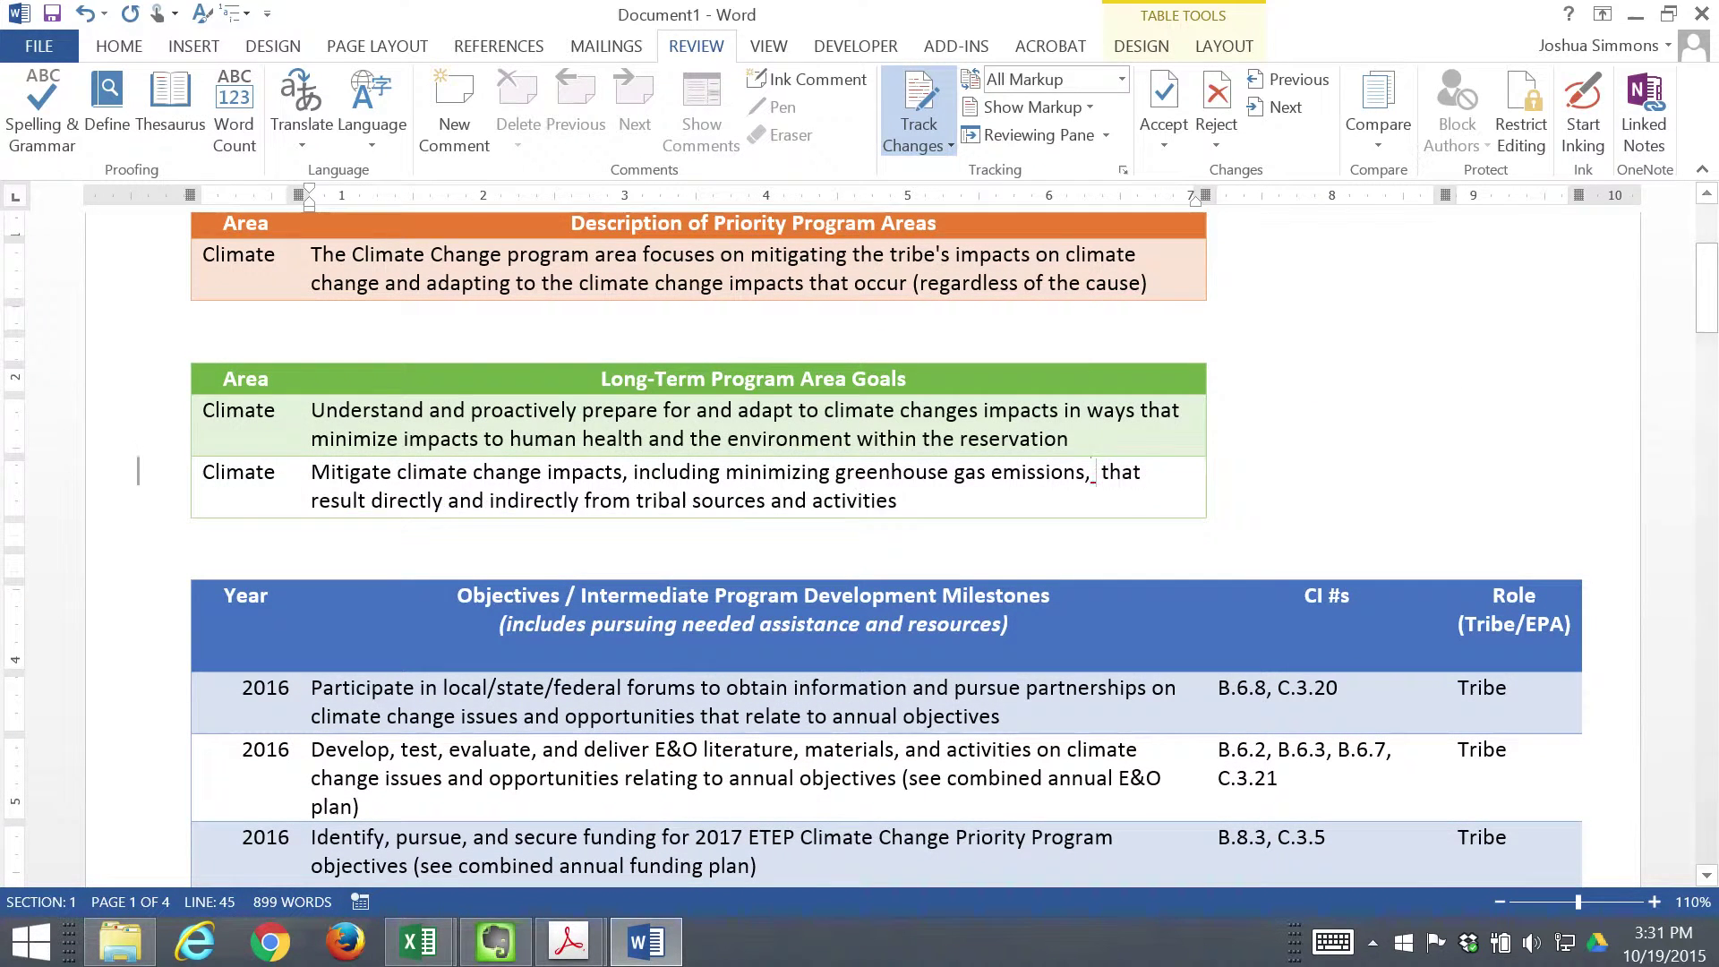
key("BackSpace")
key("BackSpace")
key("BackSpace")
key("BackSpace")
type("re")
key("BackSpace")
key("BackSpace")
type("ergy")
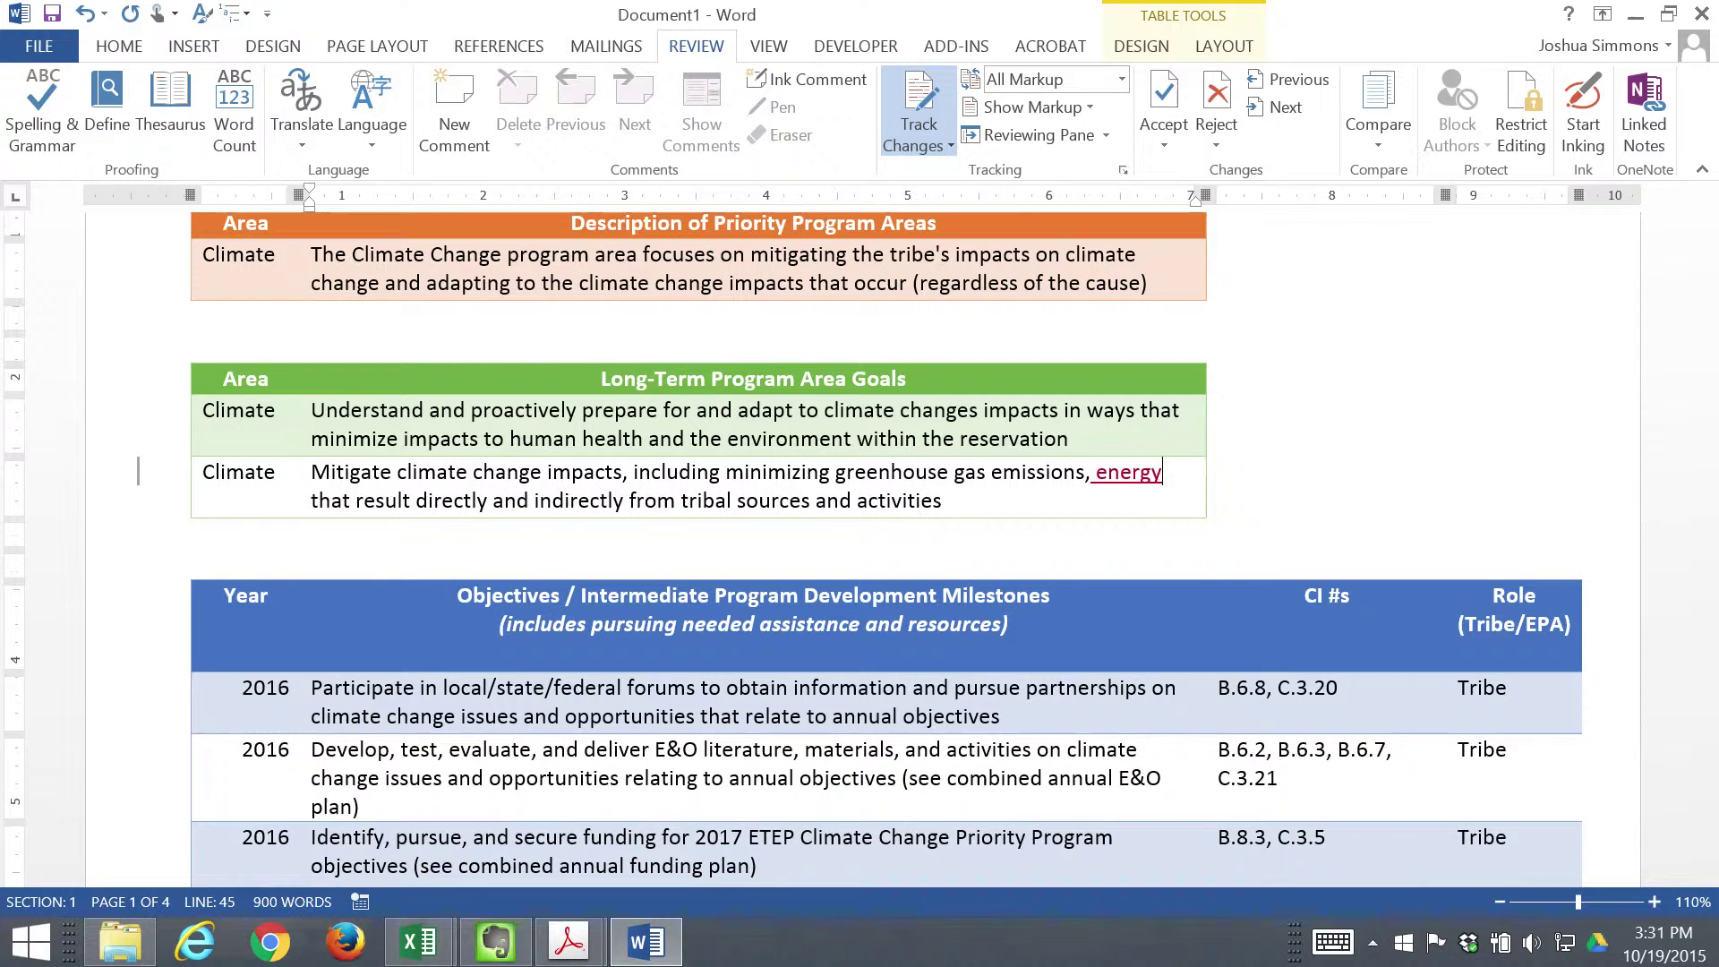
key("ctrl+BackSpace")
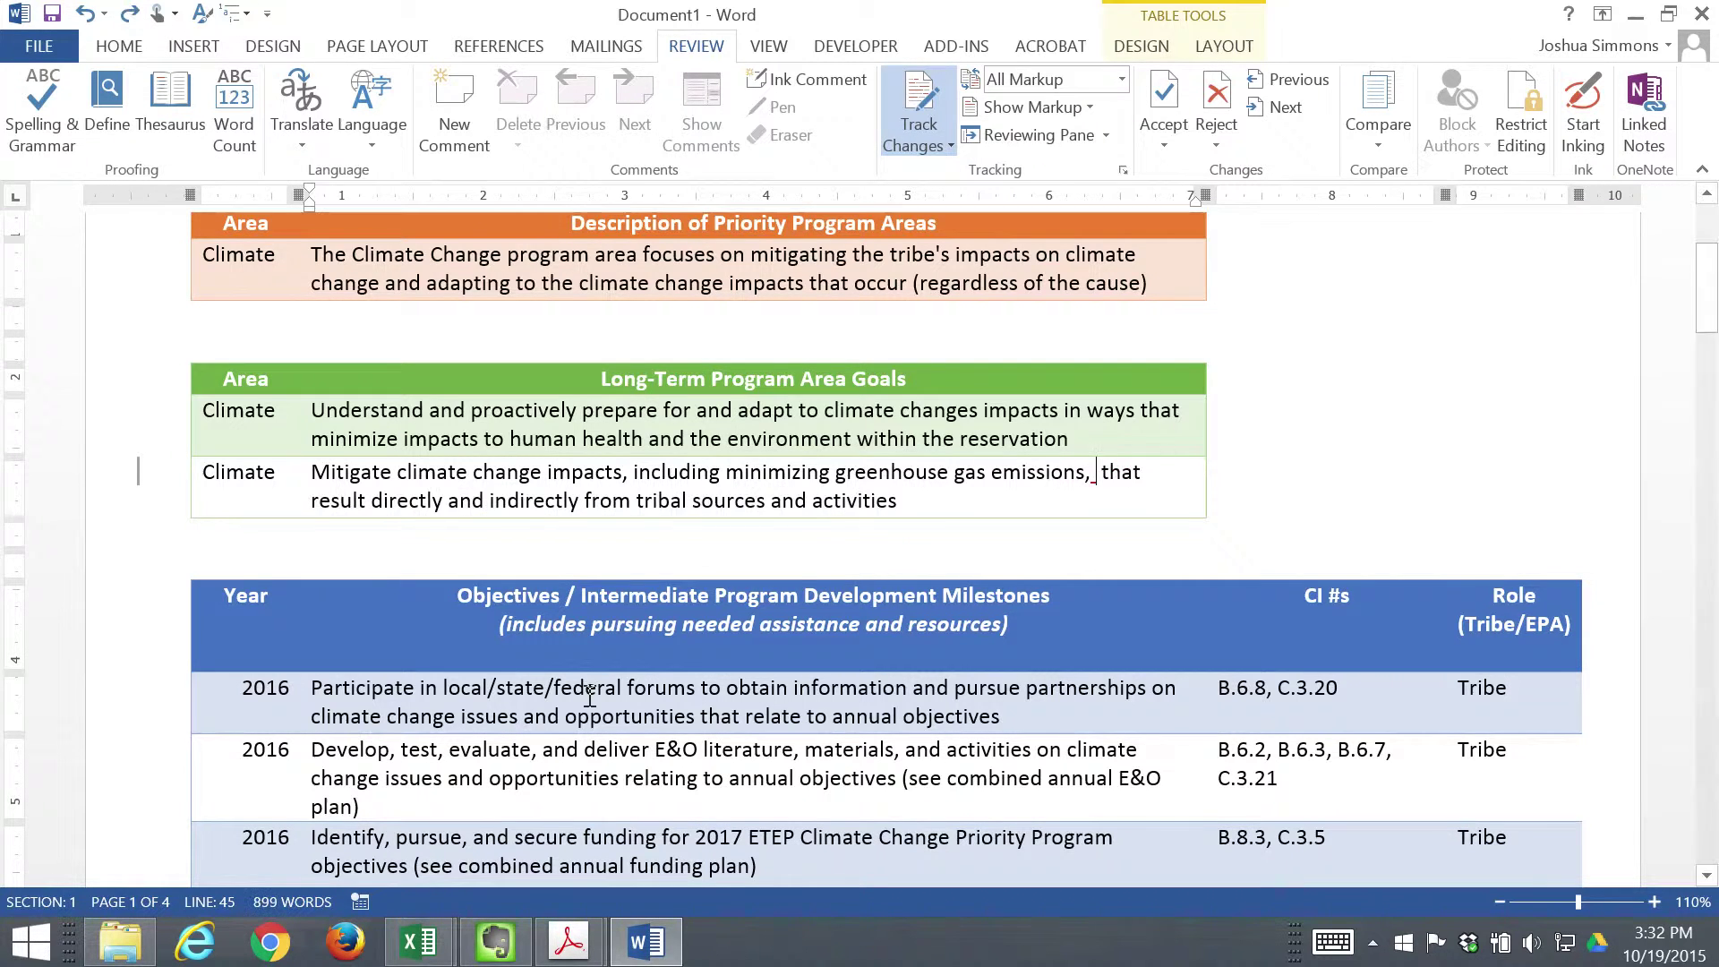
- Change the year to 2017 for the objective about securing funding for 2017 ETEP Climate Change Priority Program objectives
scroll(510, 752, "down", 3)
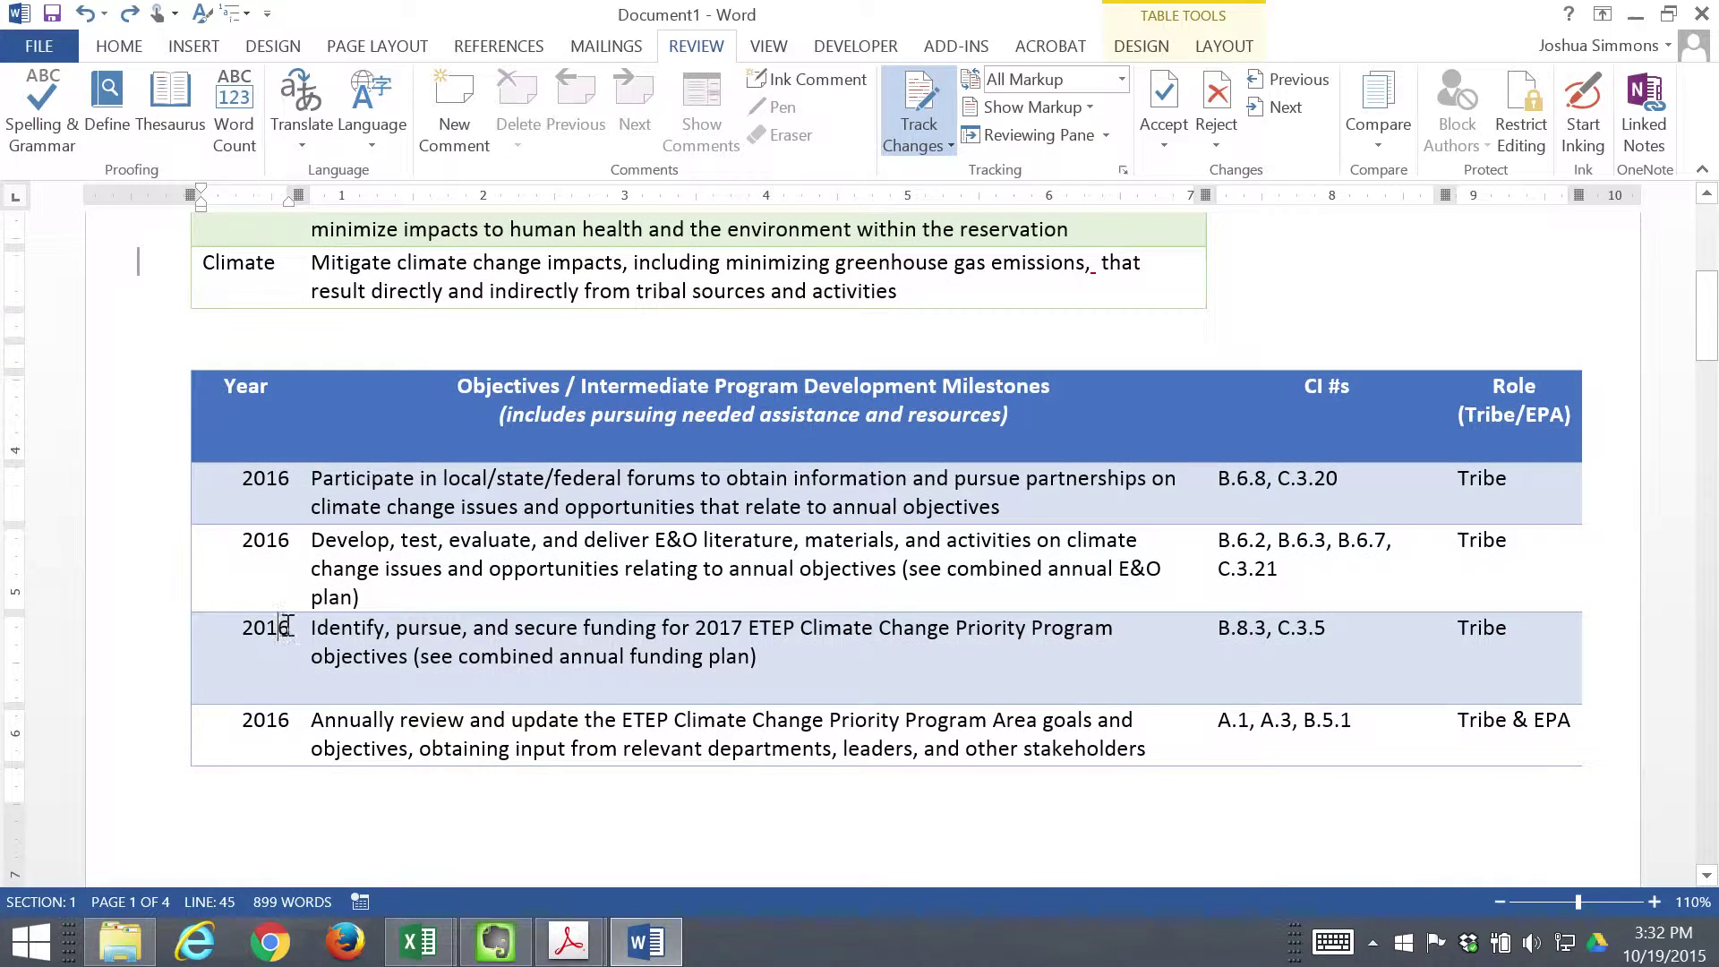
double_click(207, 614)
type("2017")
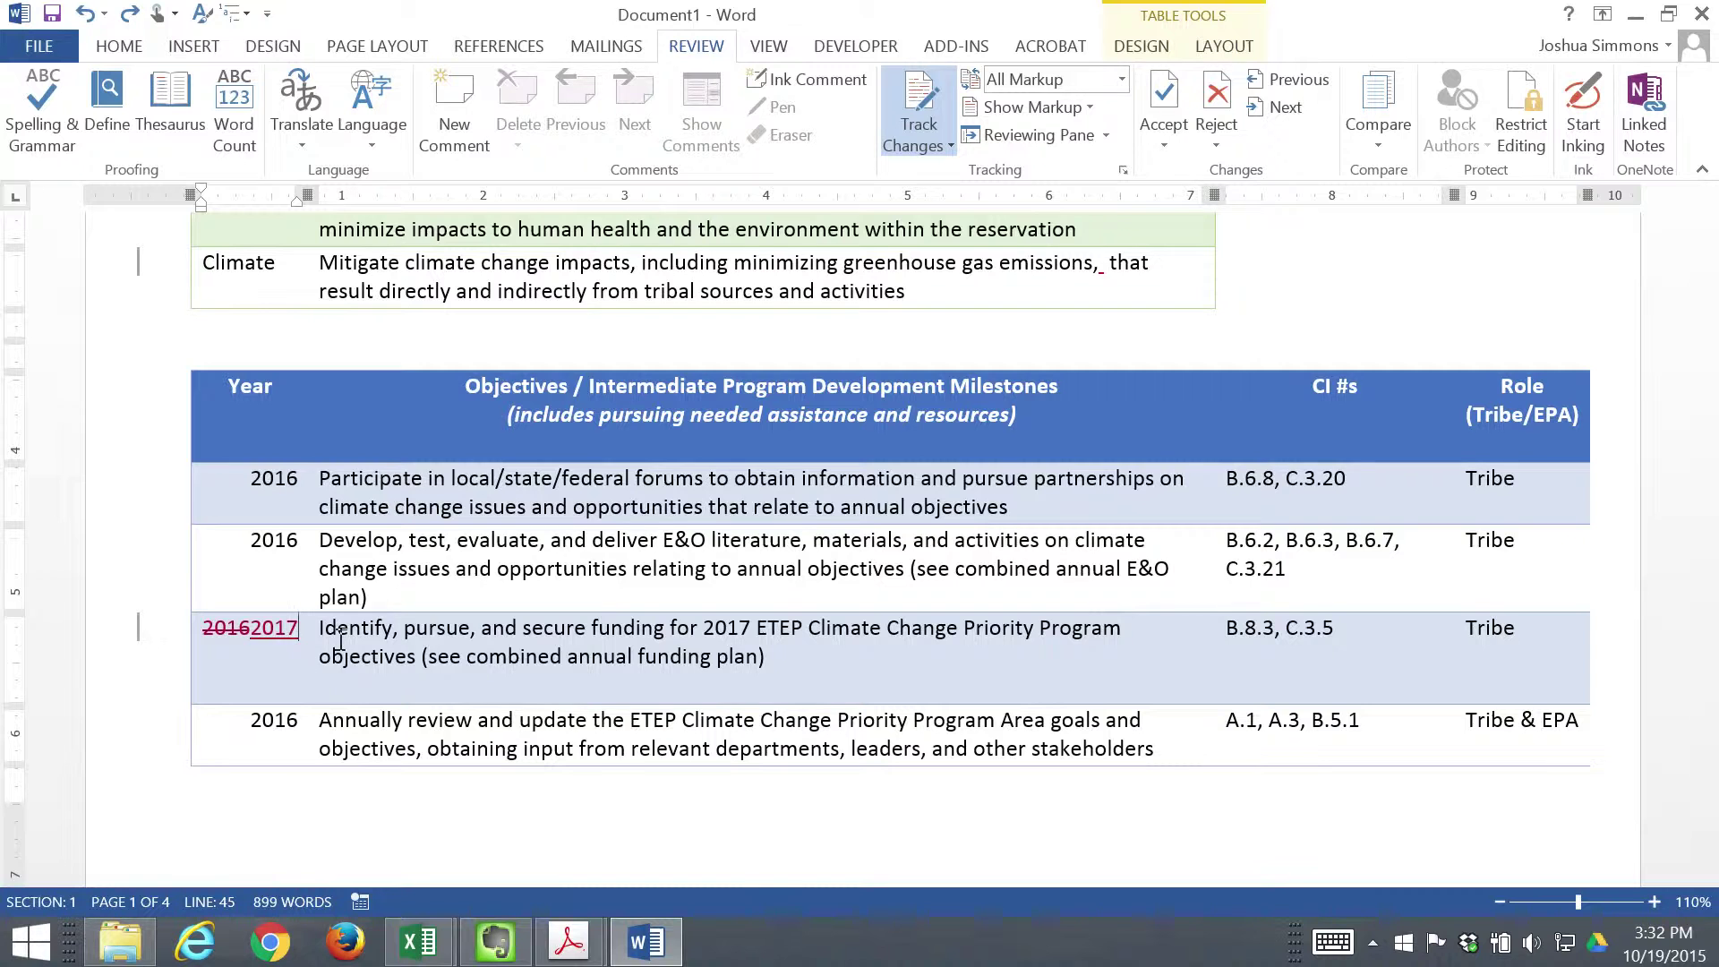
- Delete the 2016 objective row about conducting a climate change vulnerability and risk assessment as a tracked change
scroll(349, 658, "down", 5)
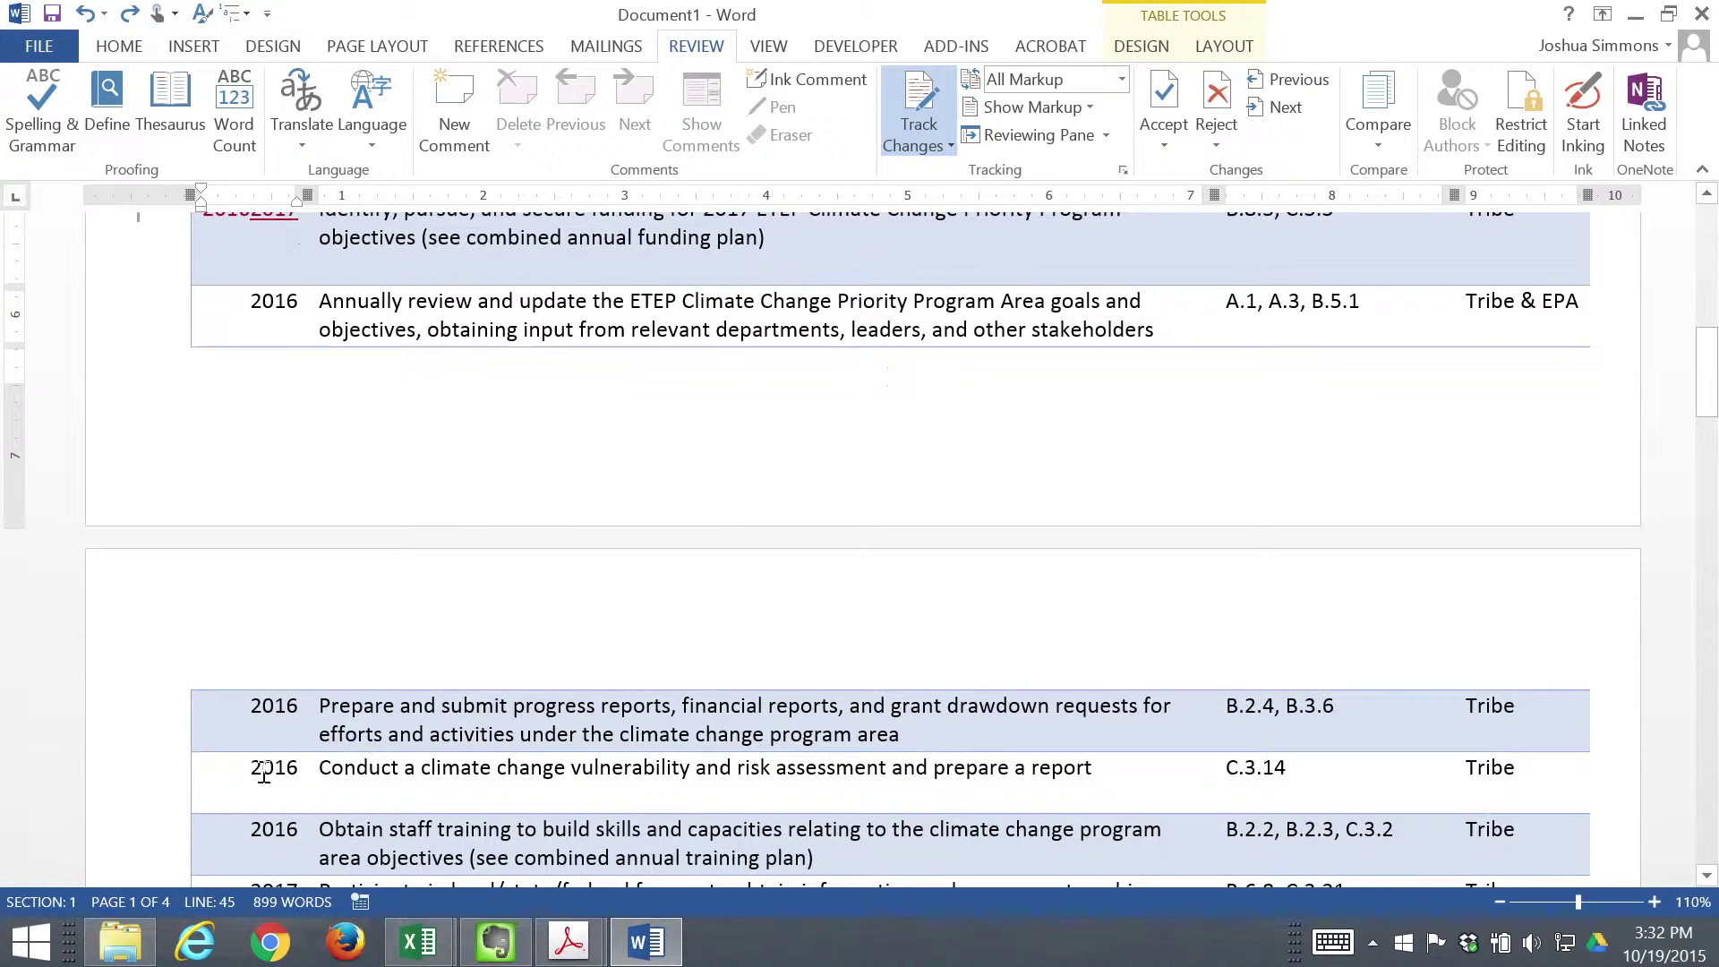
left_click_drag(391, 782, 1486, 787)
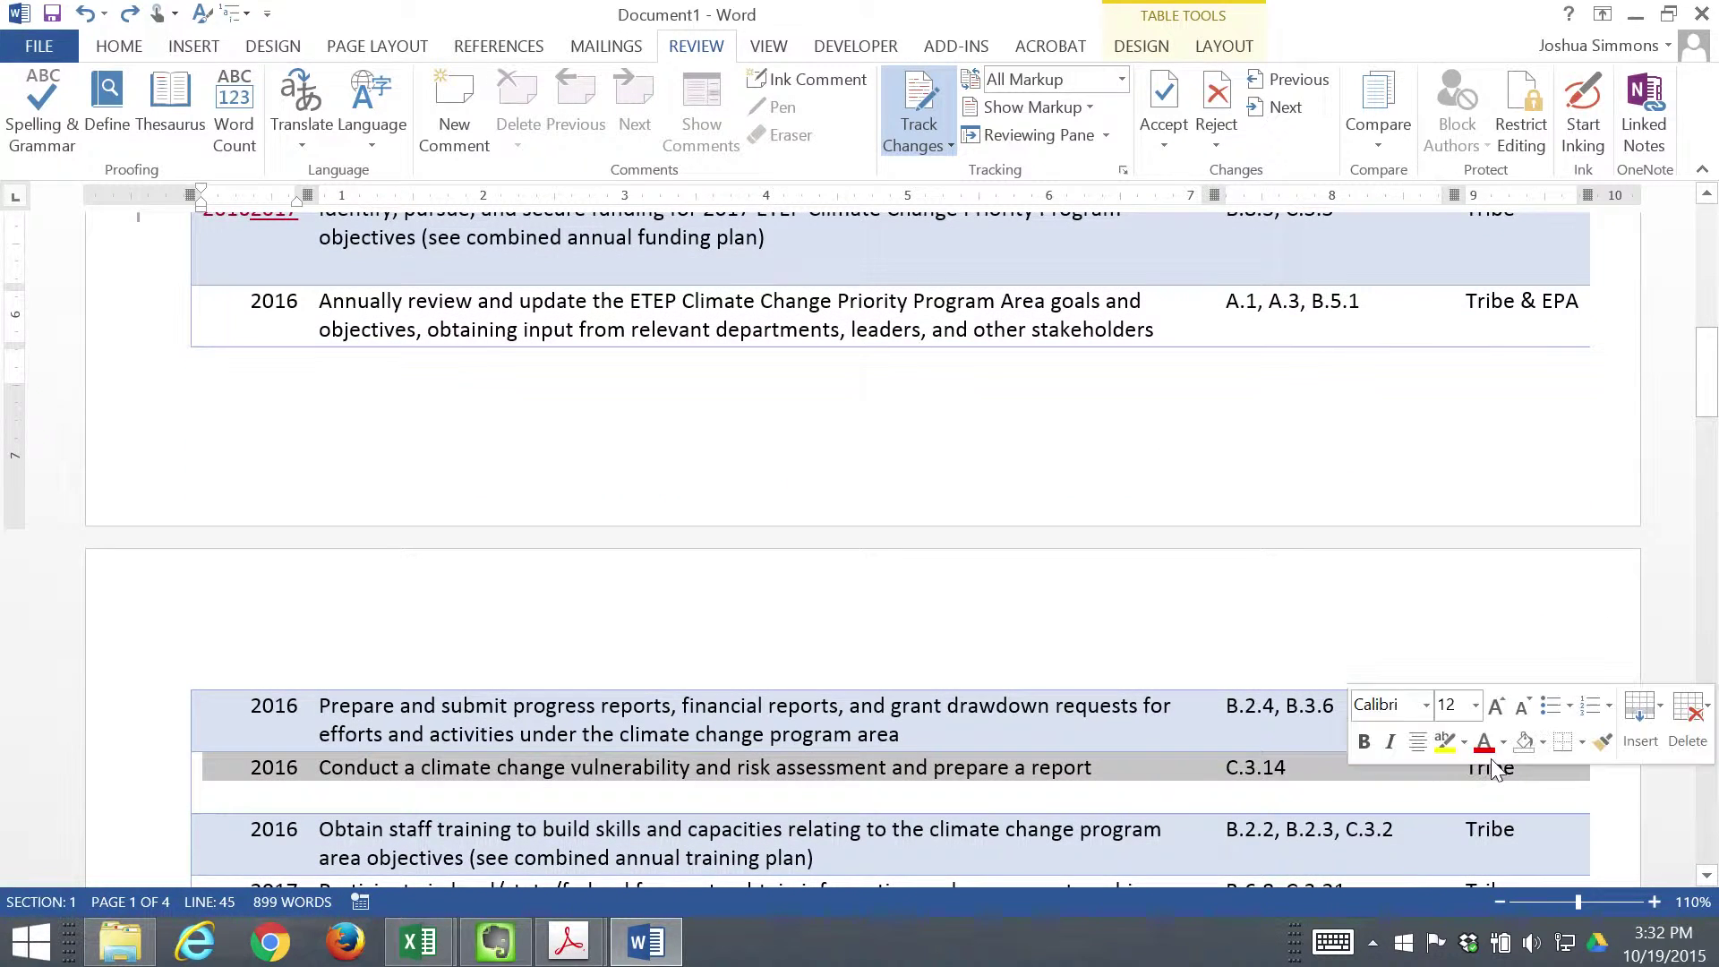
key("Delete")
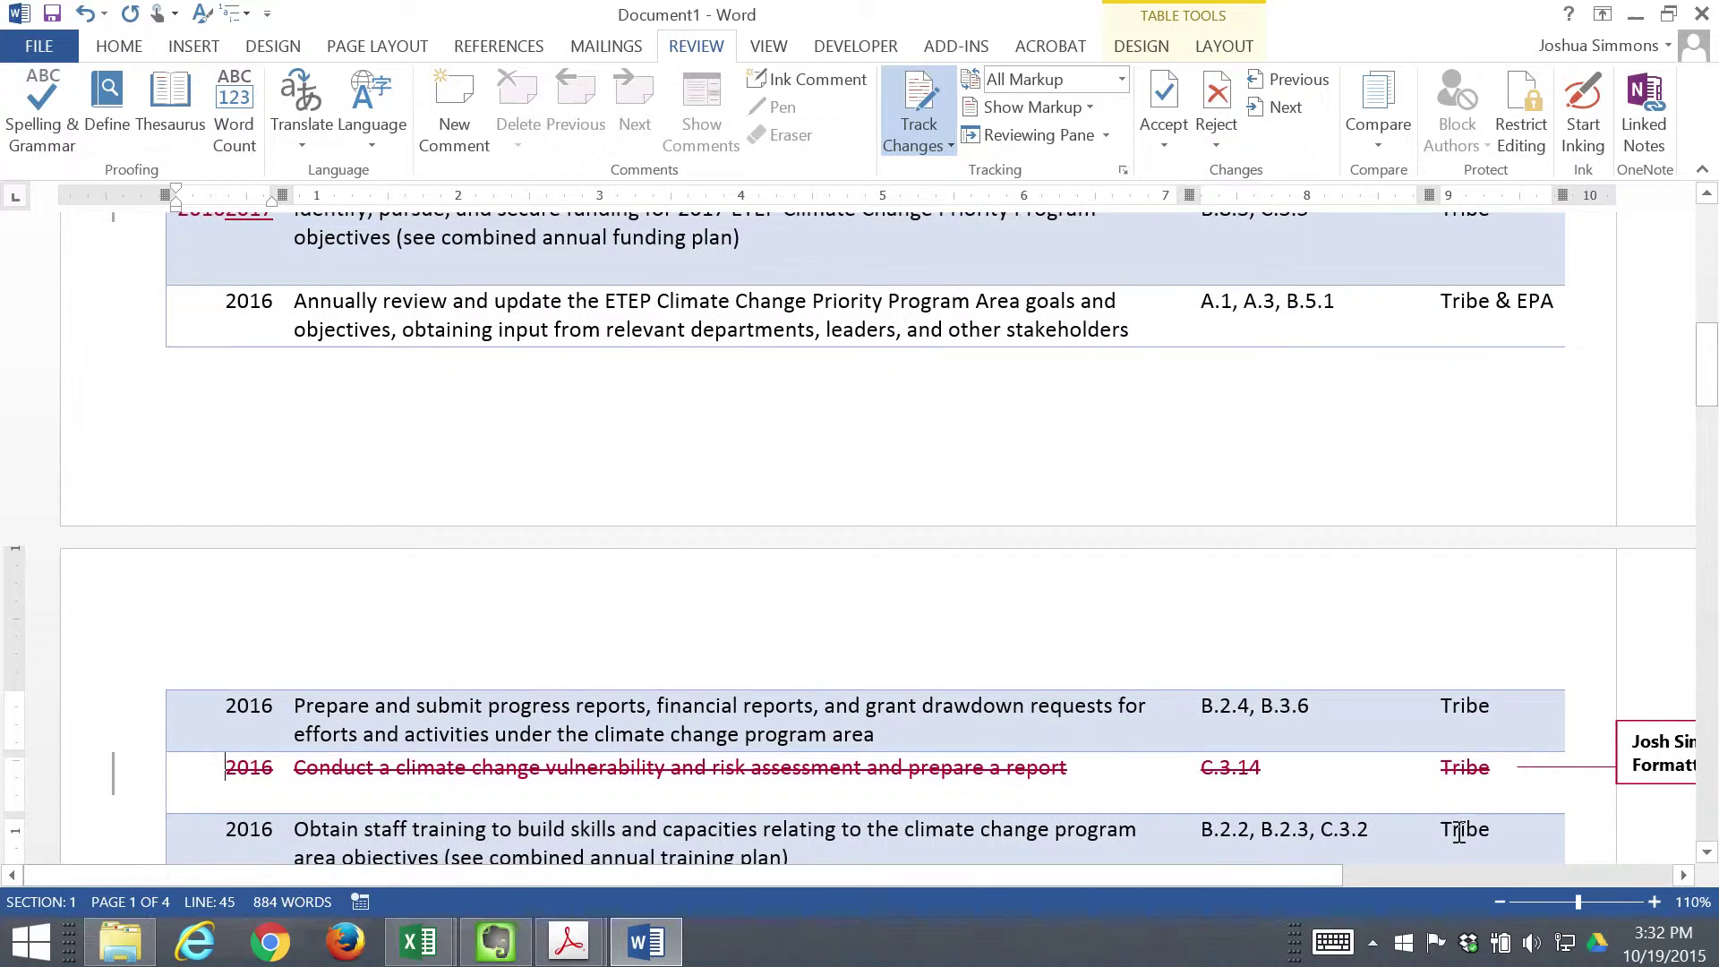
- Open the print preview and view the orientation options and available printers, keeping Landscape Orientation and the Canon MP560 series Printer (Copy 1)
scroll(1473, 724, "up", 9)
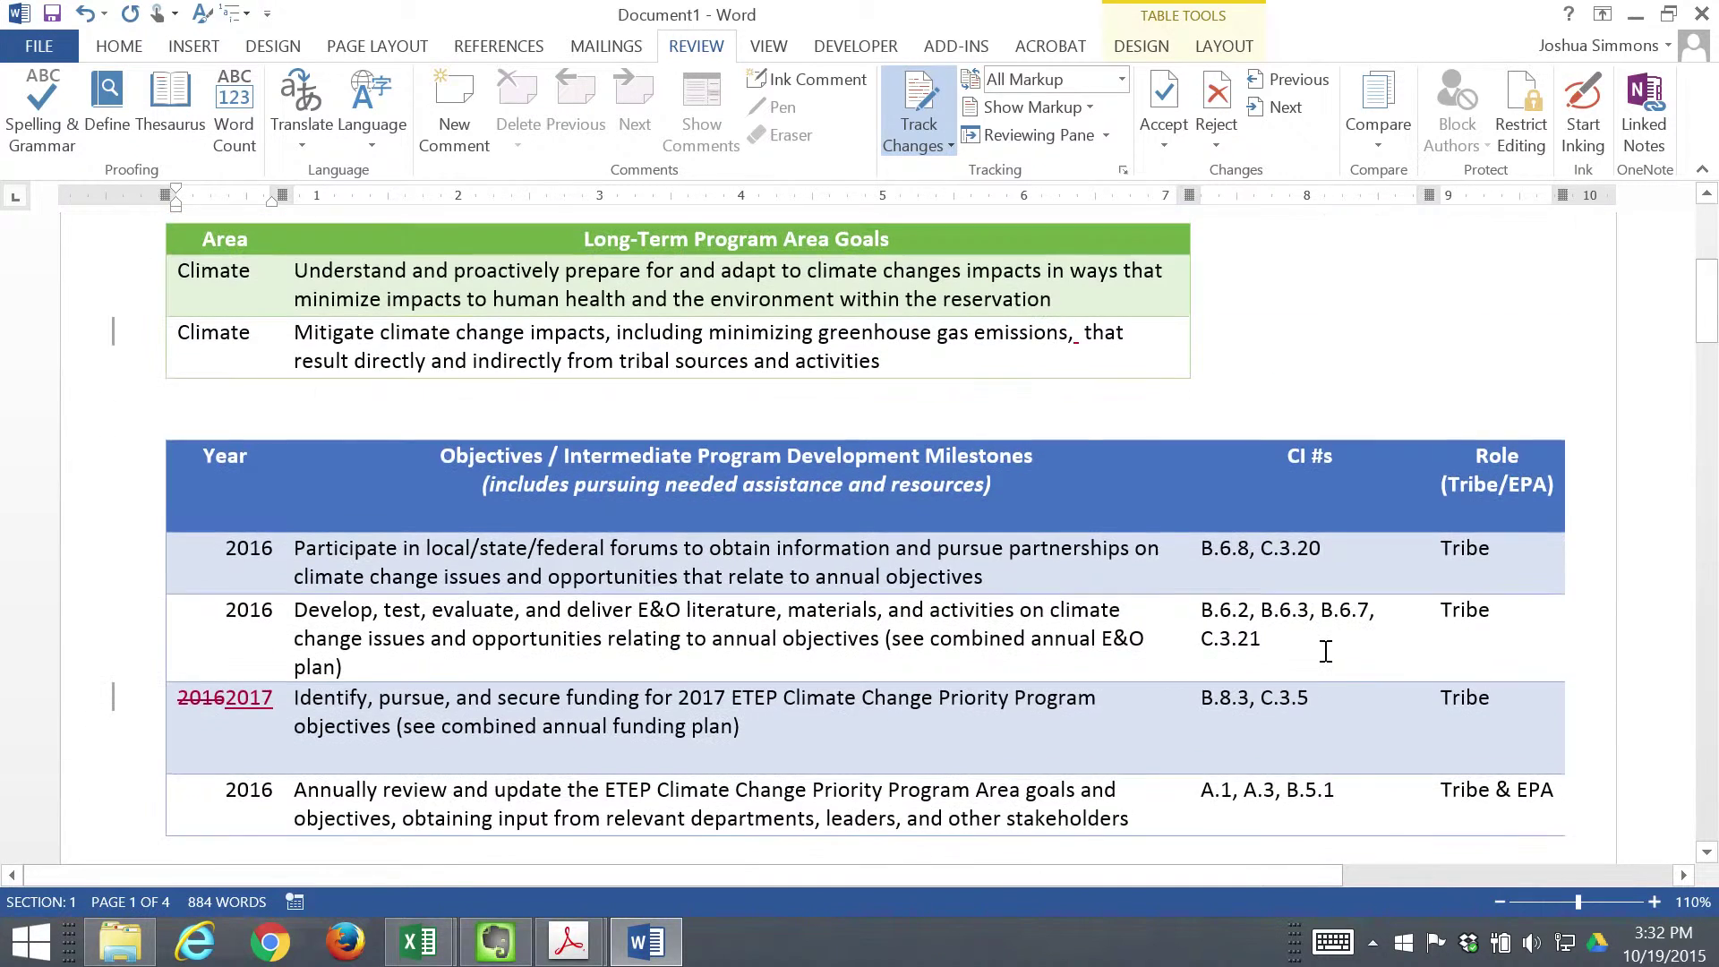
scroll(1326, 646, "up", 8)
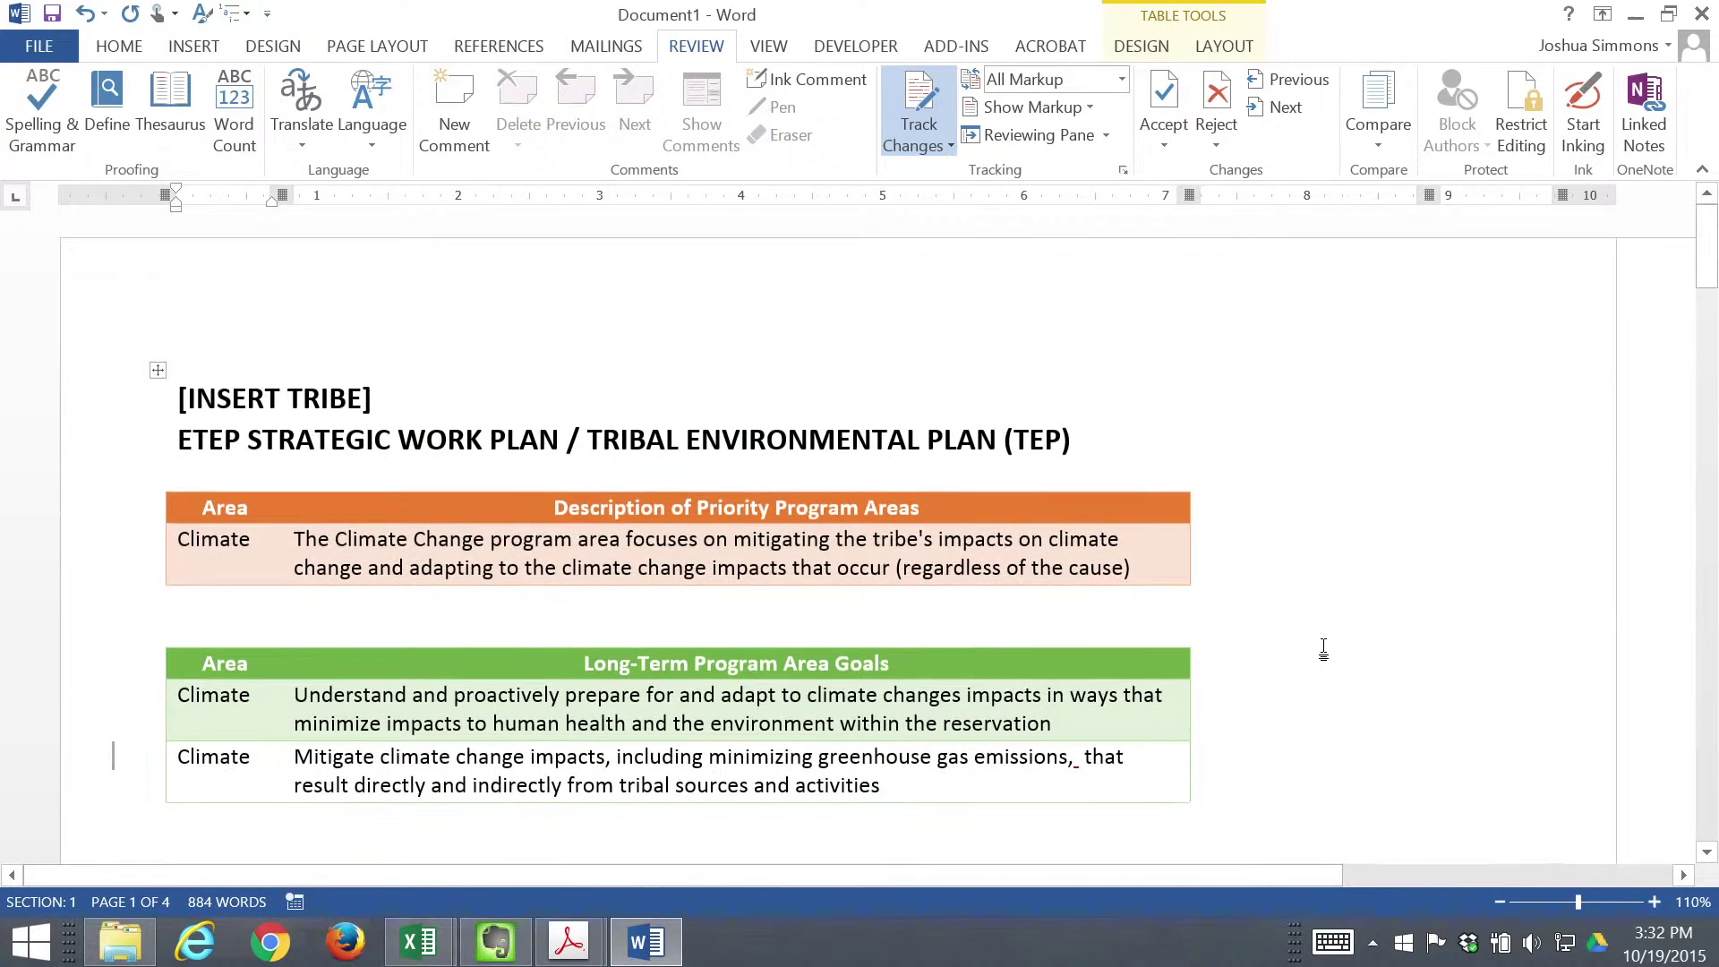
left_click(46, 47)
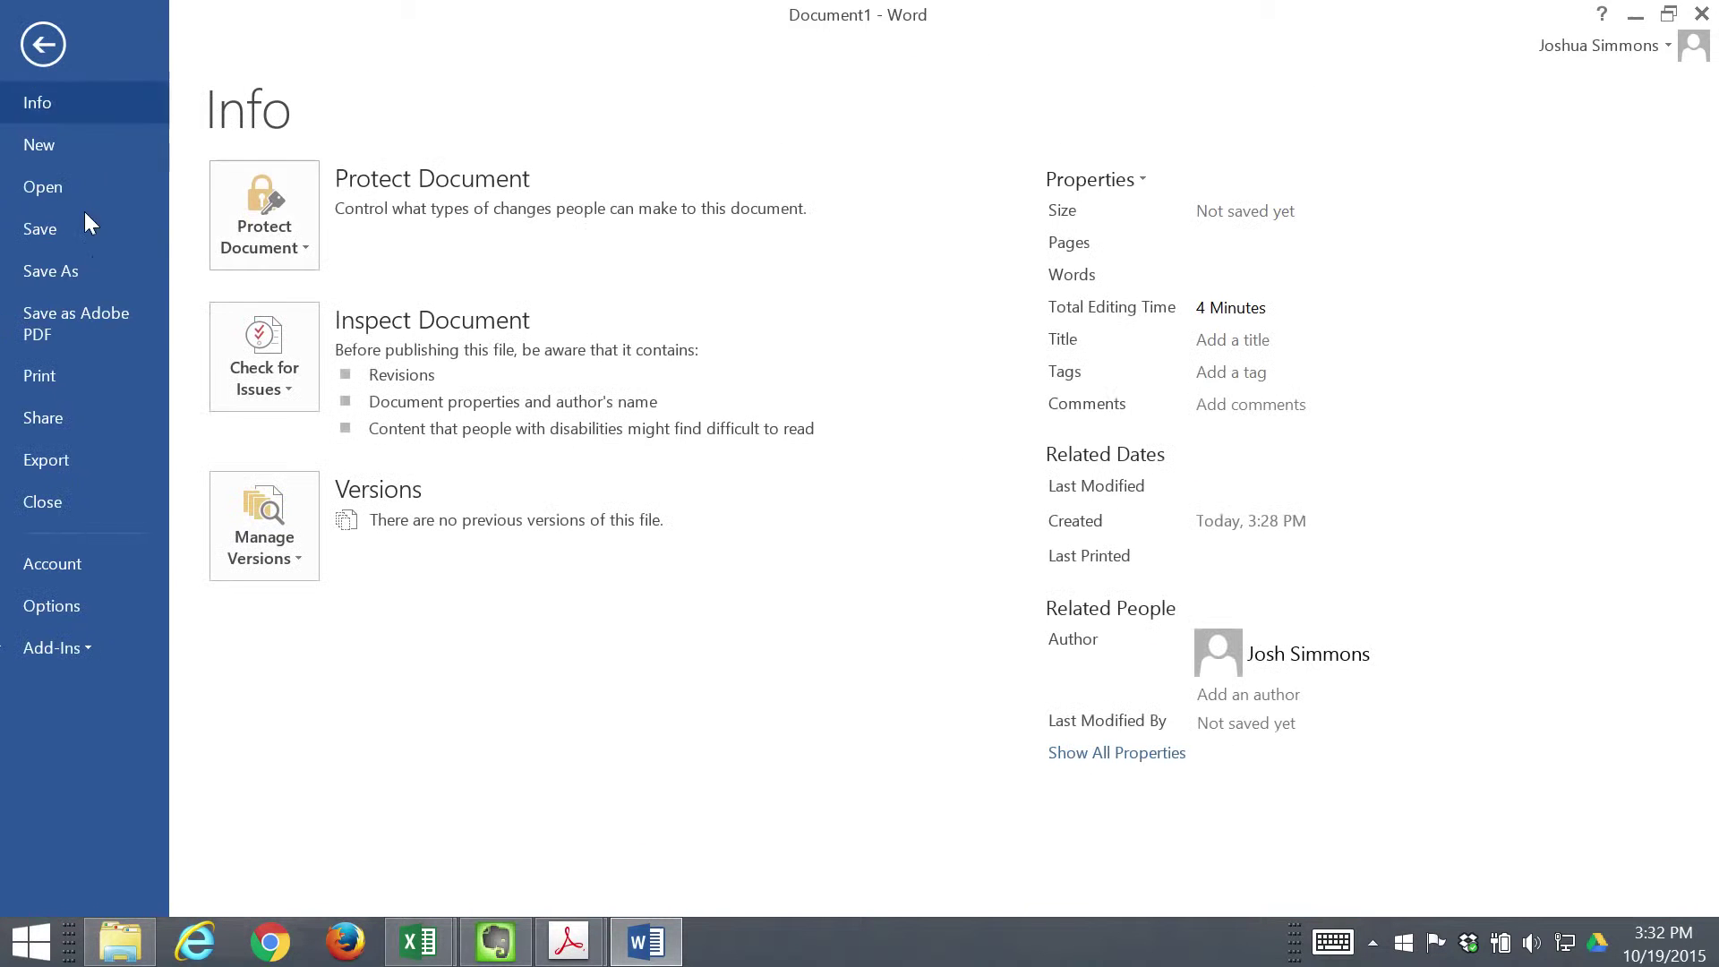
left_click(76, 383)
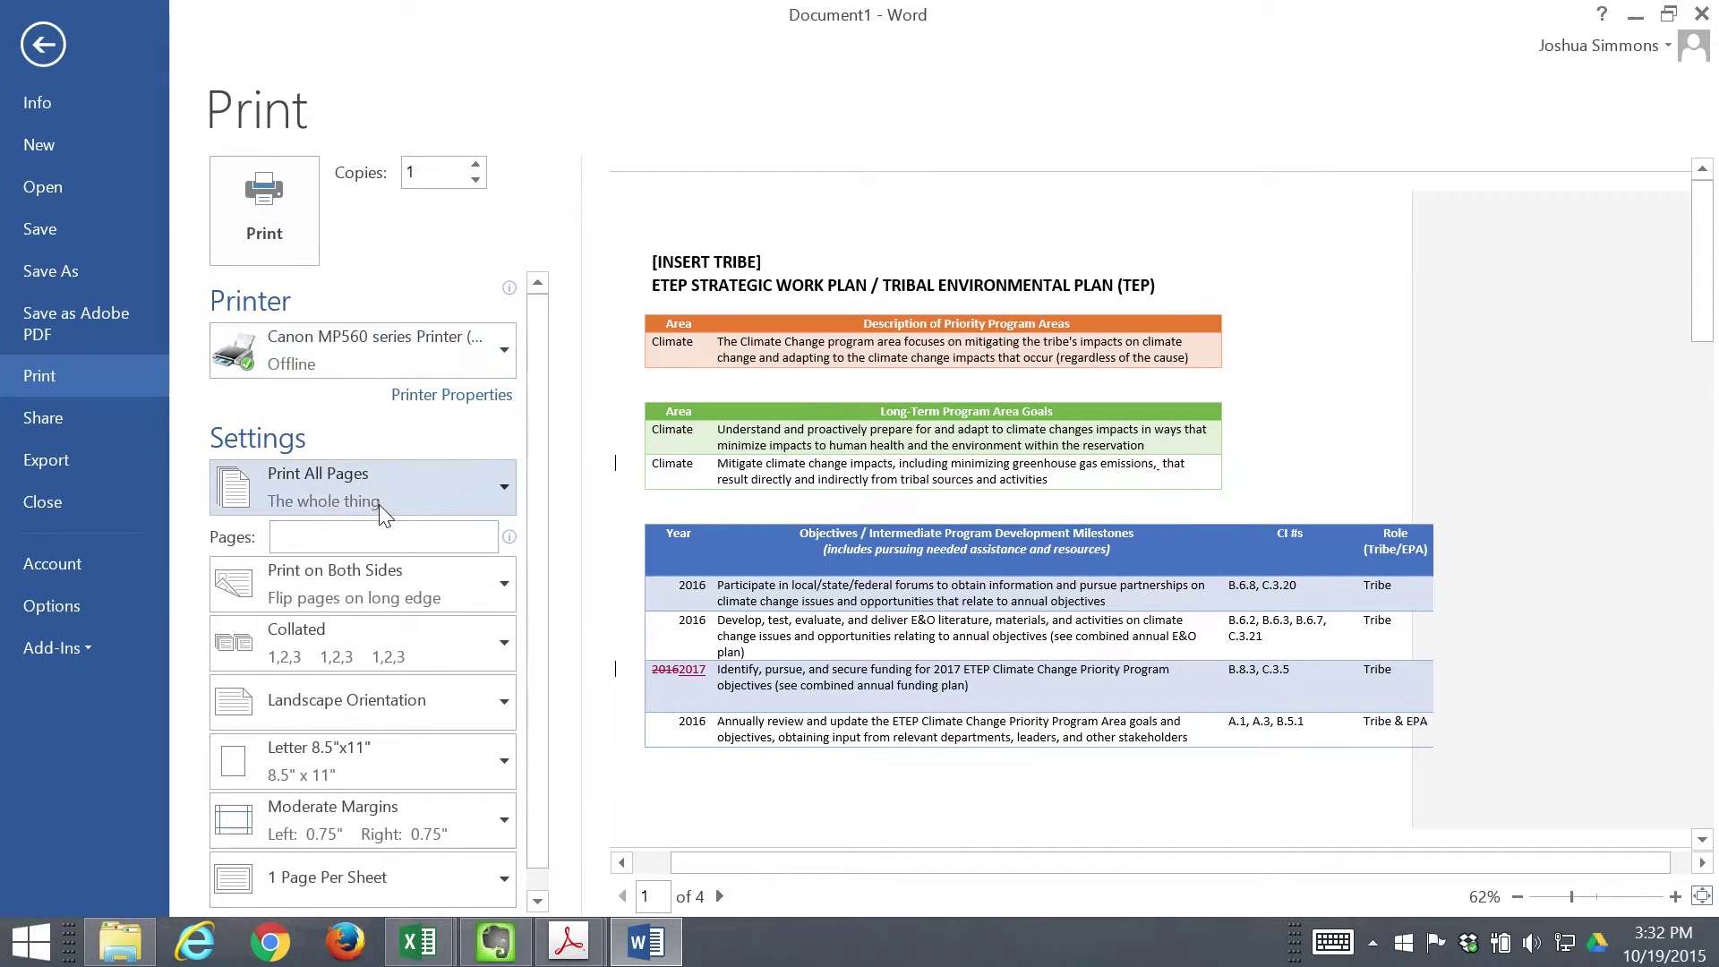
left_click(438, 697)
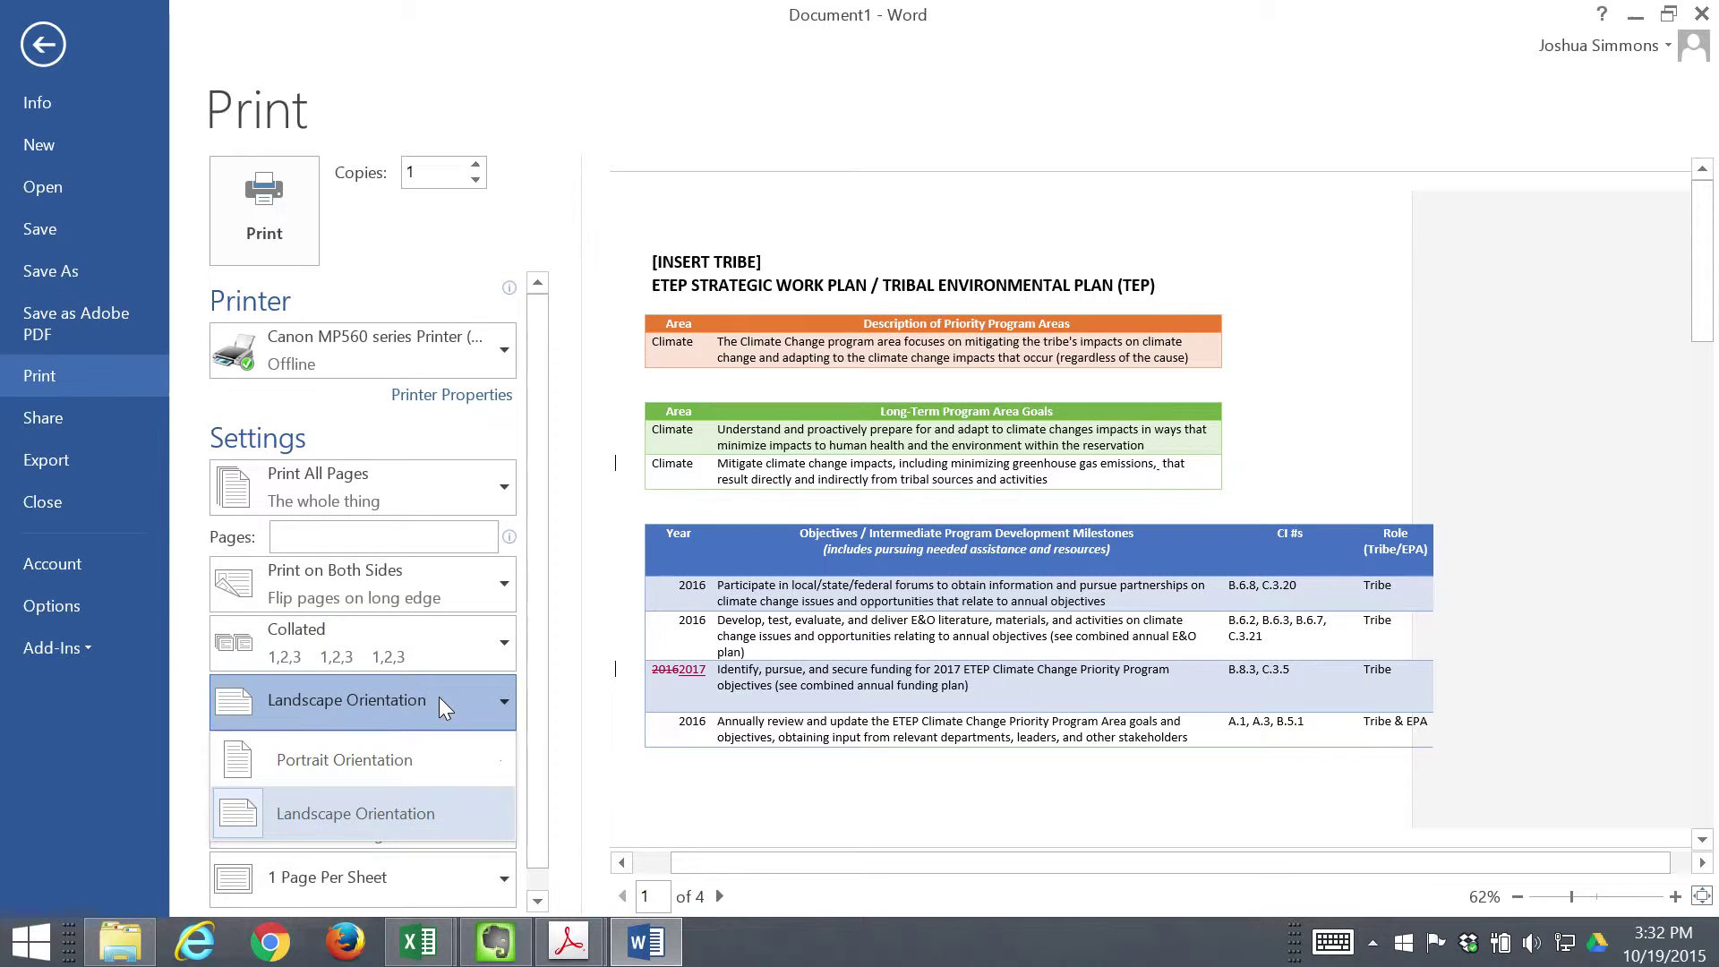
left_click(985, 716)
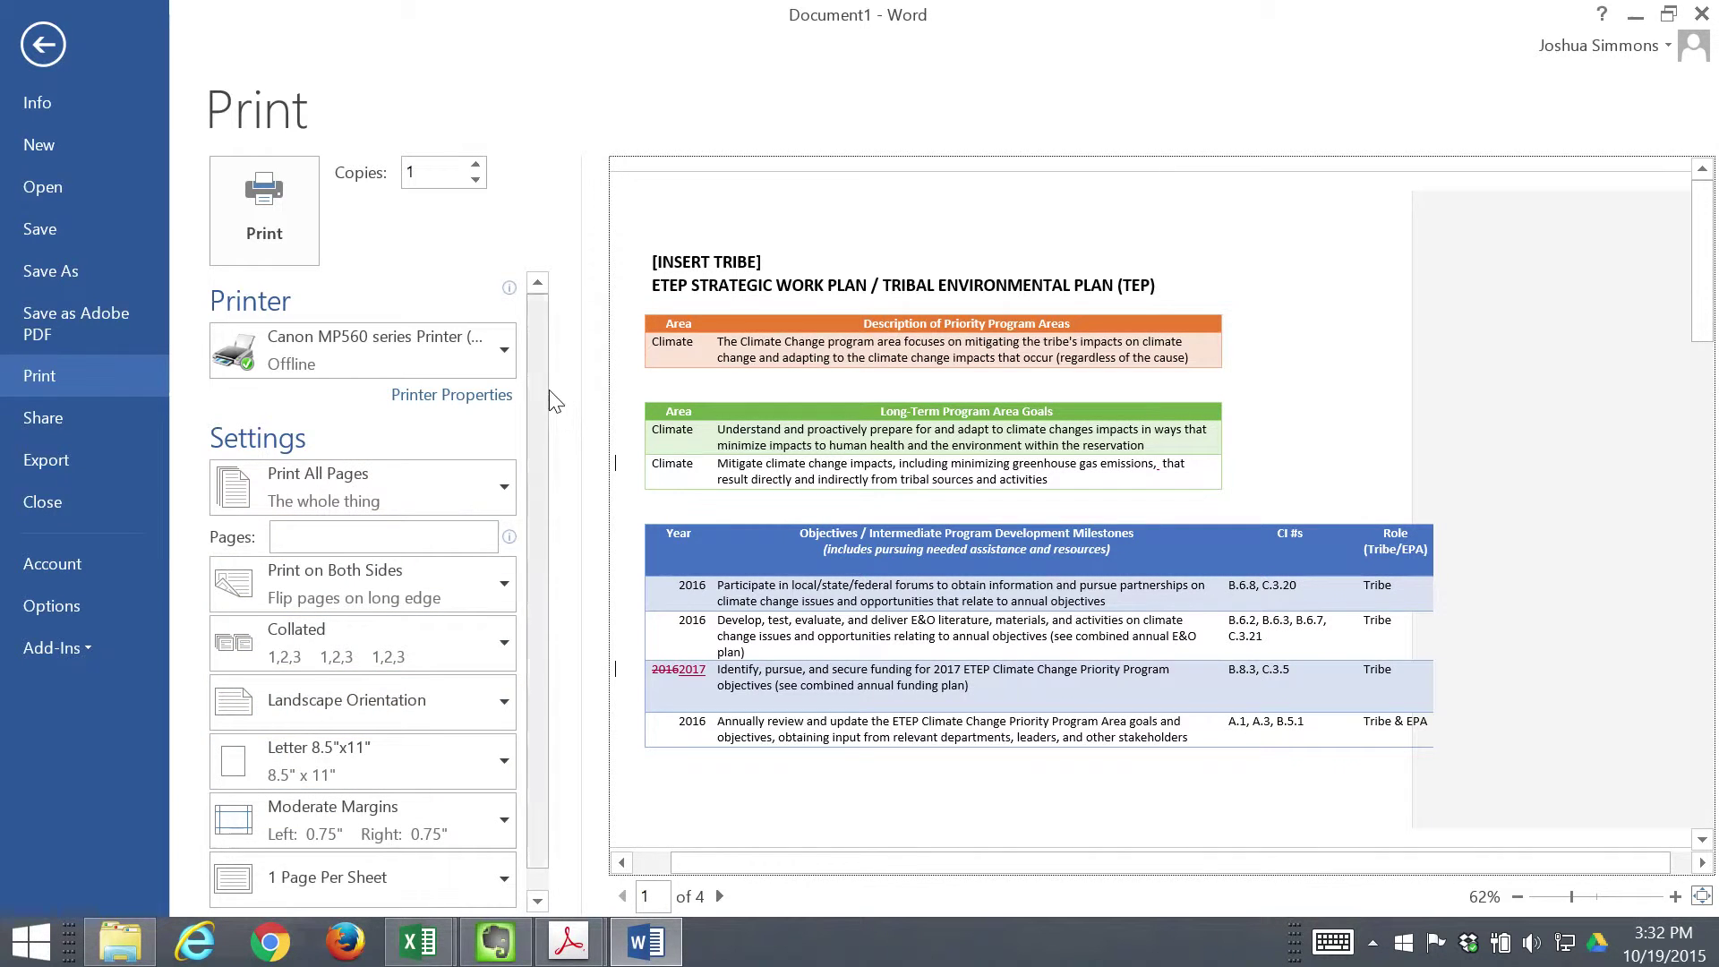
left_click_drag(545, 392, 542, 489)
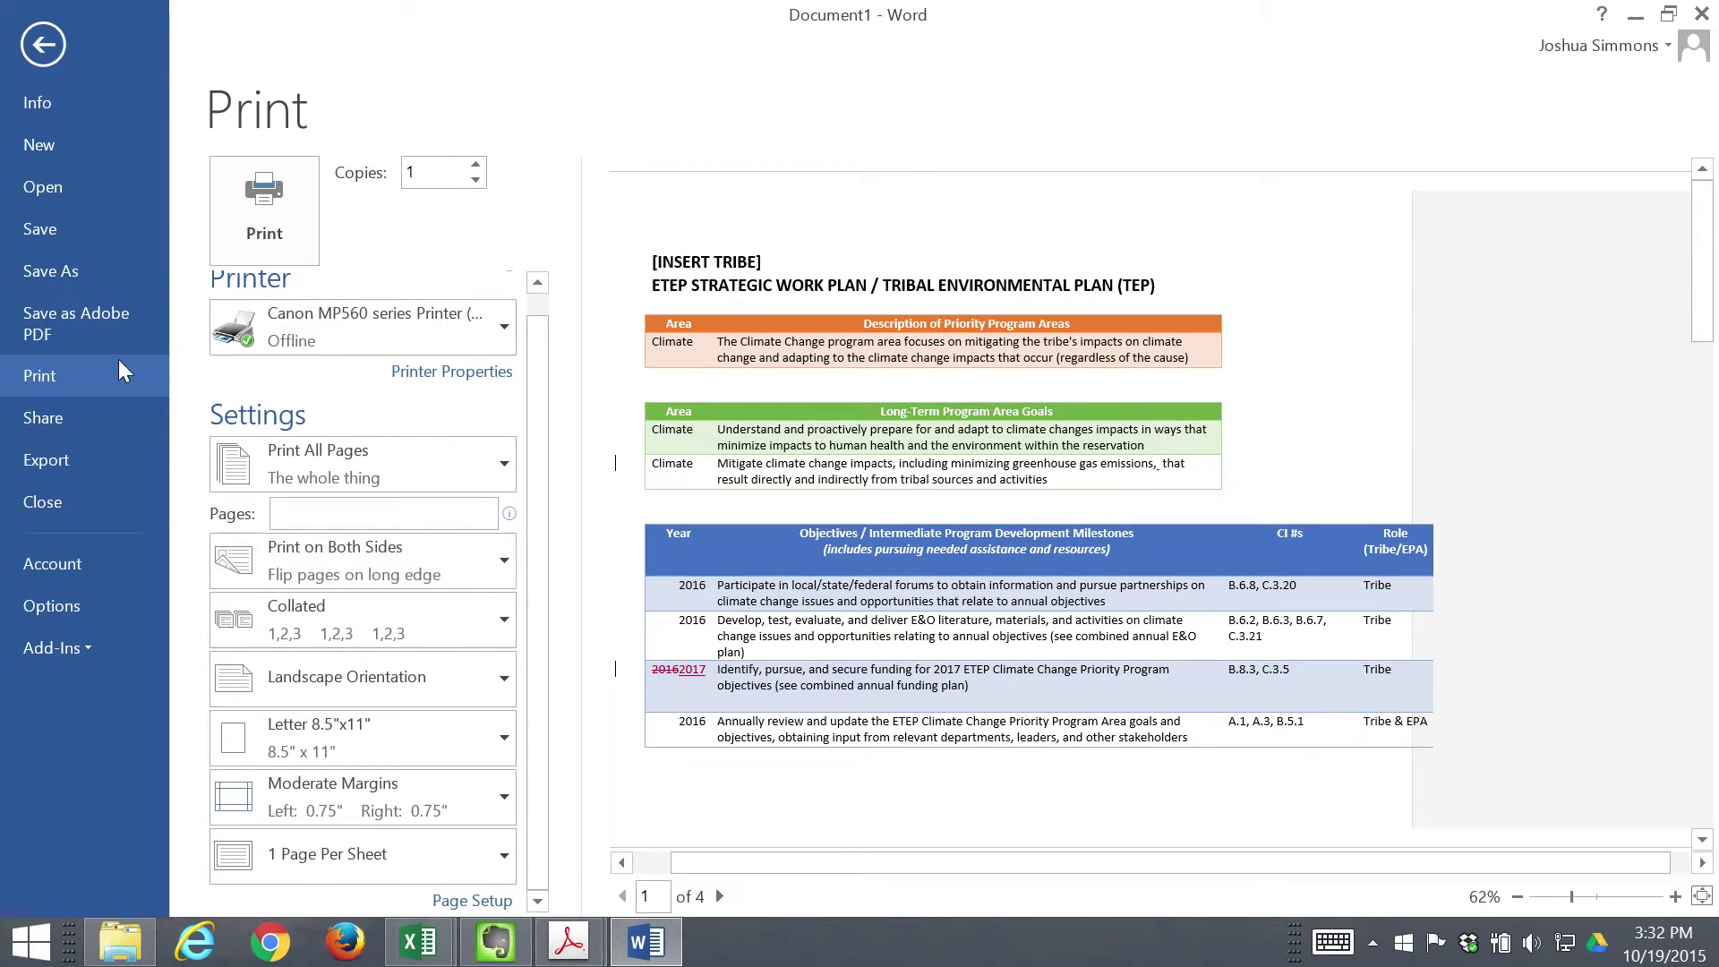
left_click(470, 346)
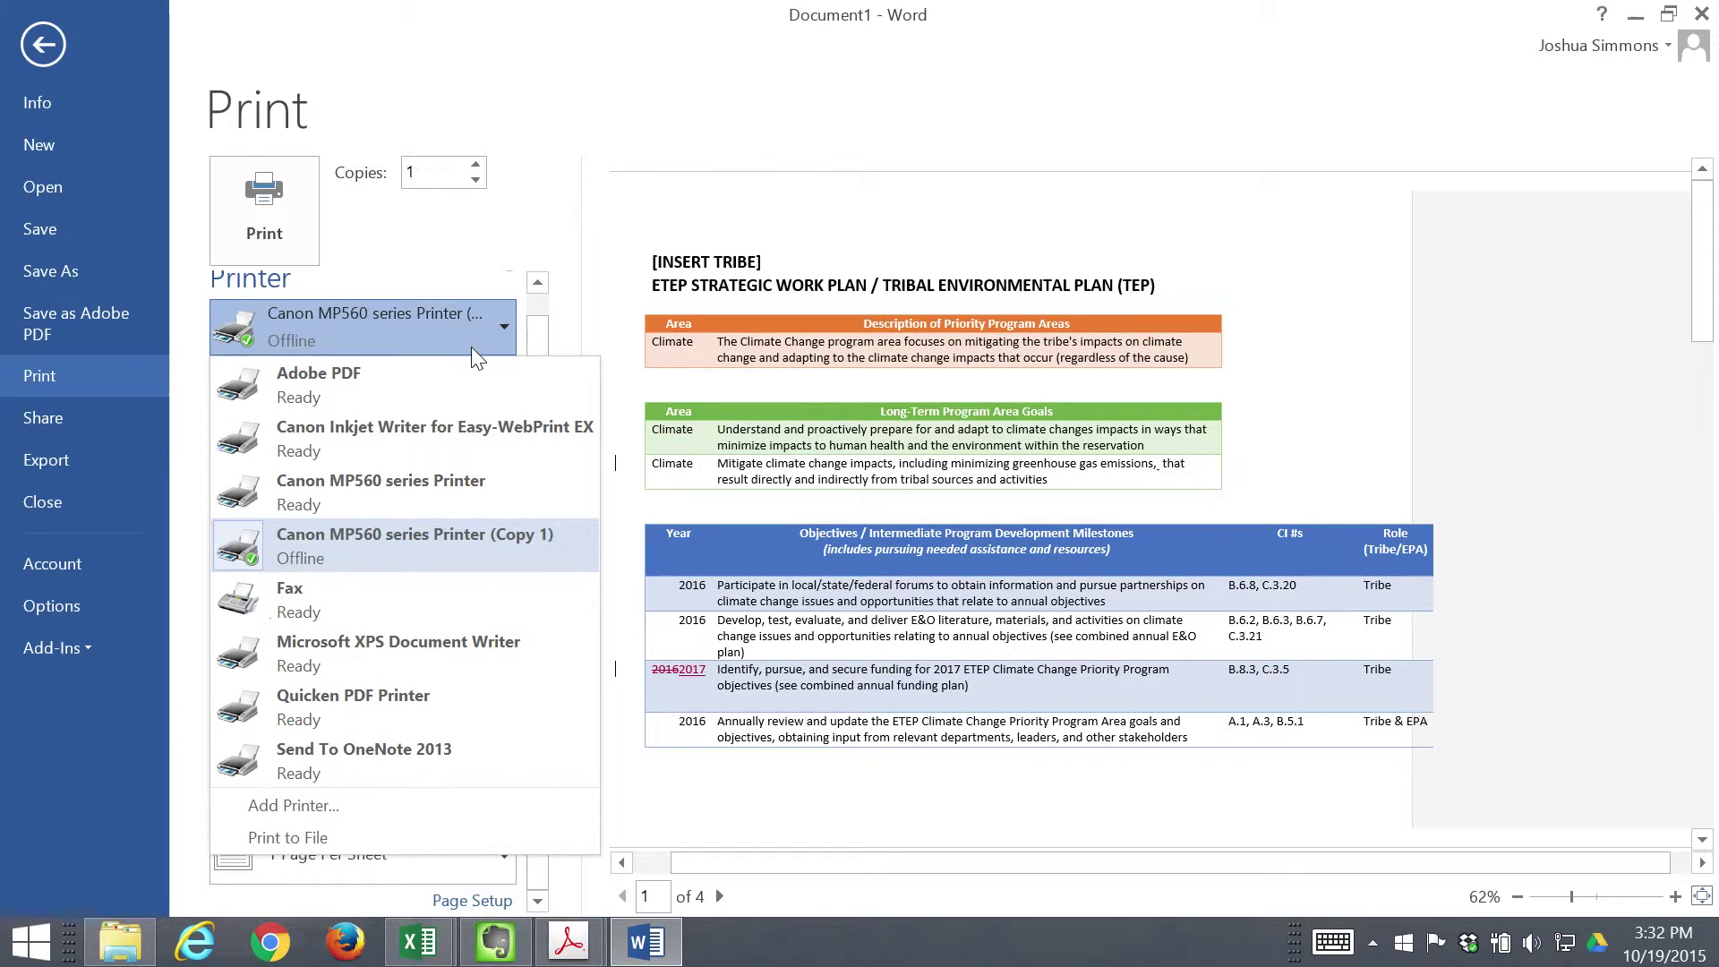
left_click(358, 543)
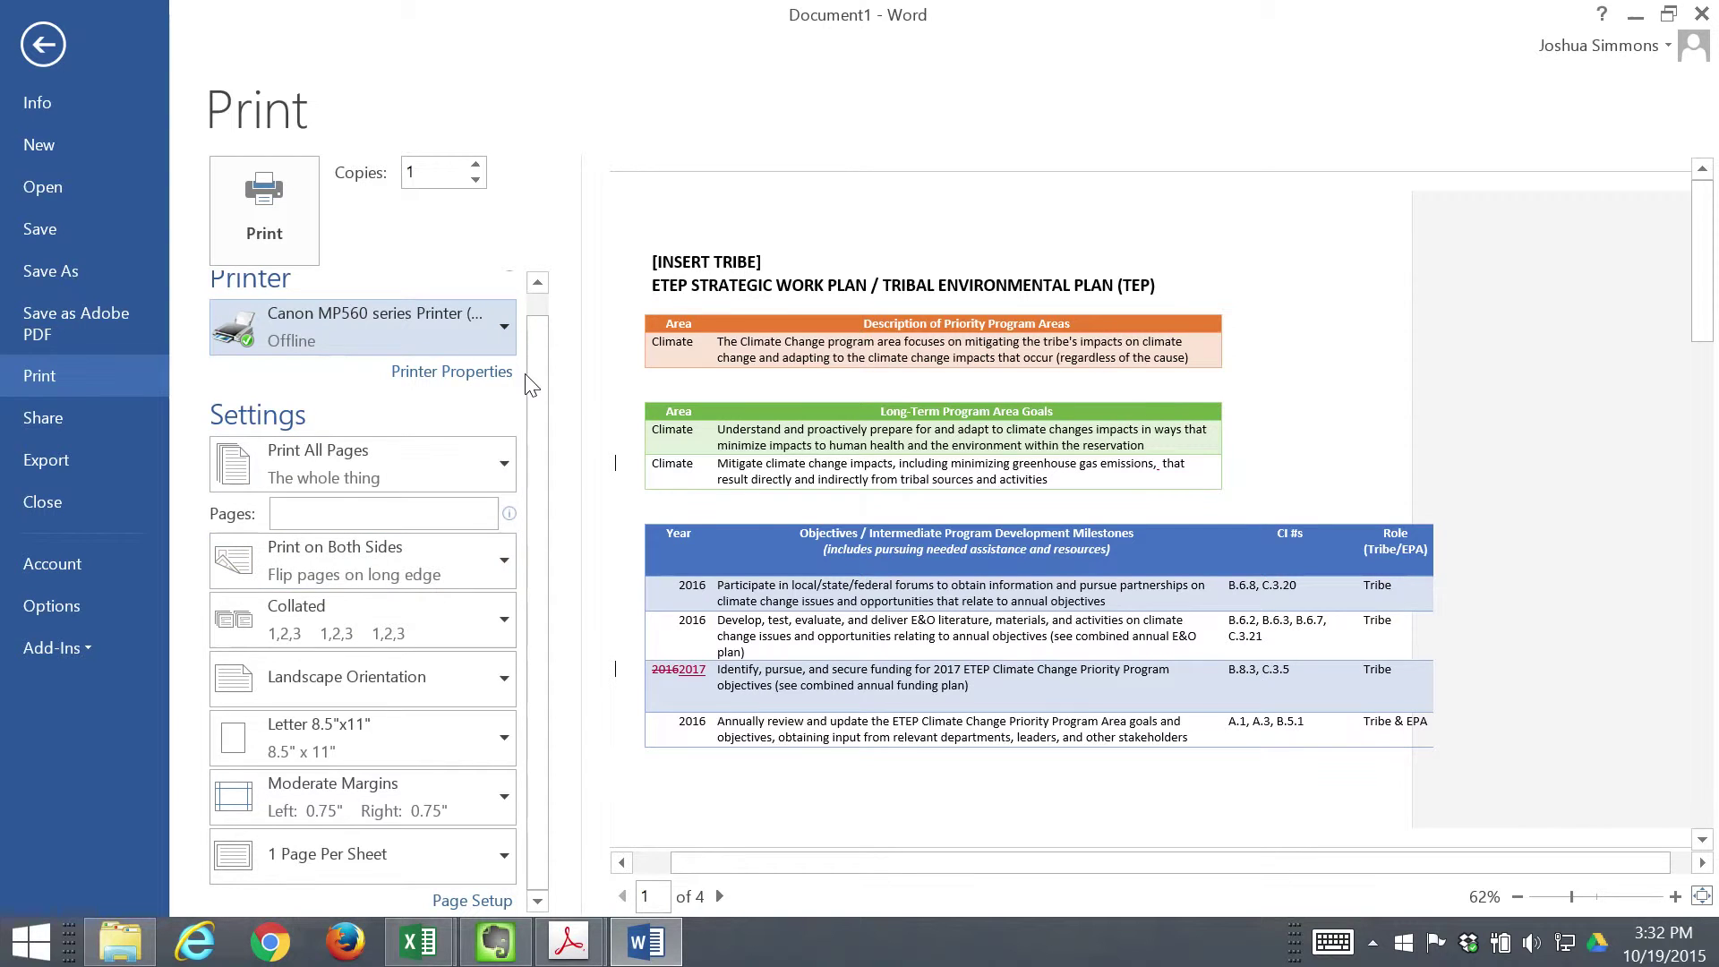
- Look through the document's pages in the print preview, checking how the tracked changes print, and zoom out to whole pages
scroll(528, 414, "up", 1)
left_click_drag(1697, 303, 1690, 519)
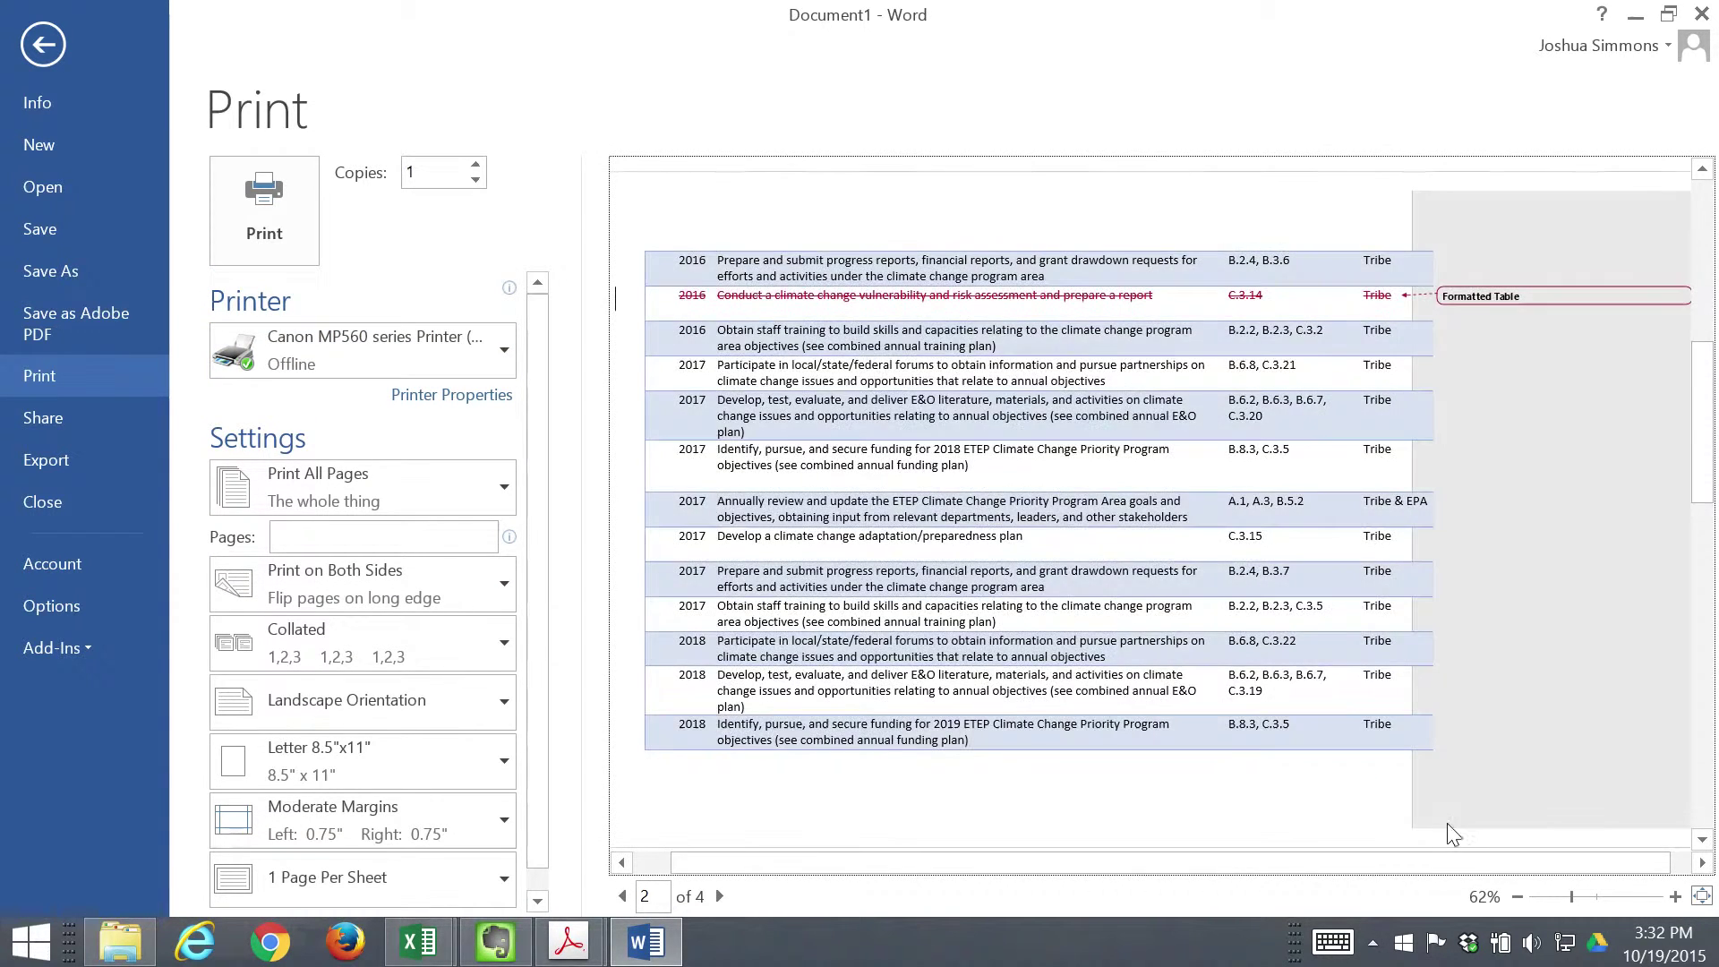
scroll(1448, 701, "down", 2)
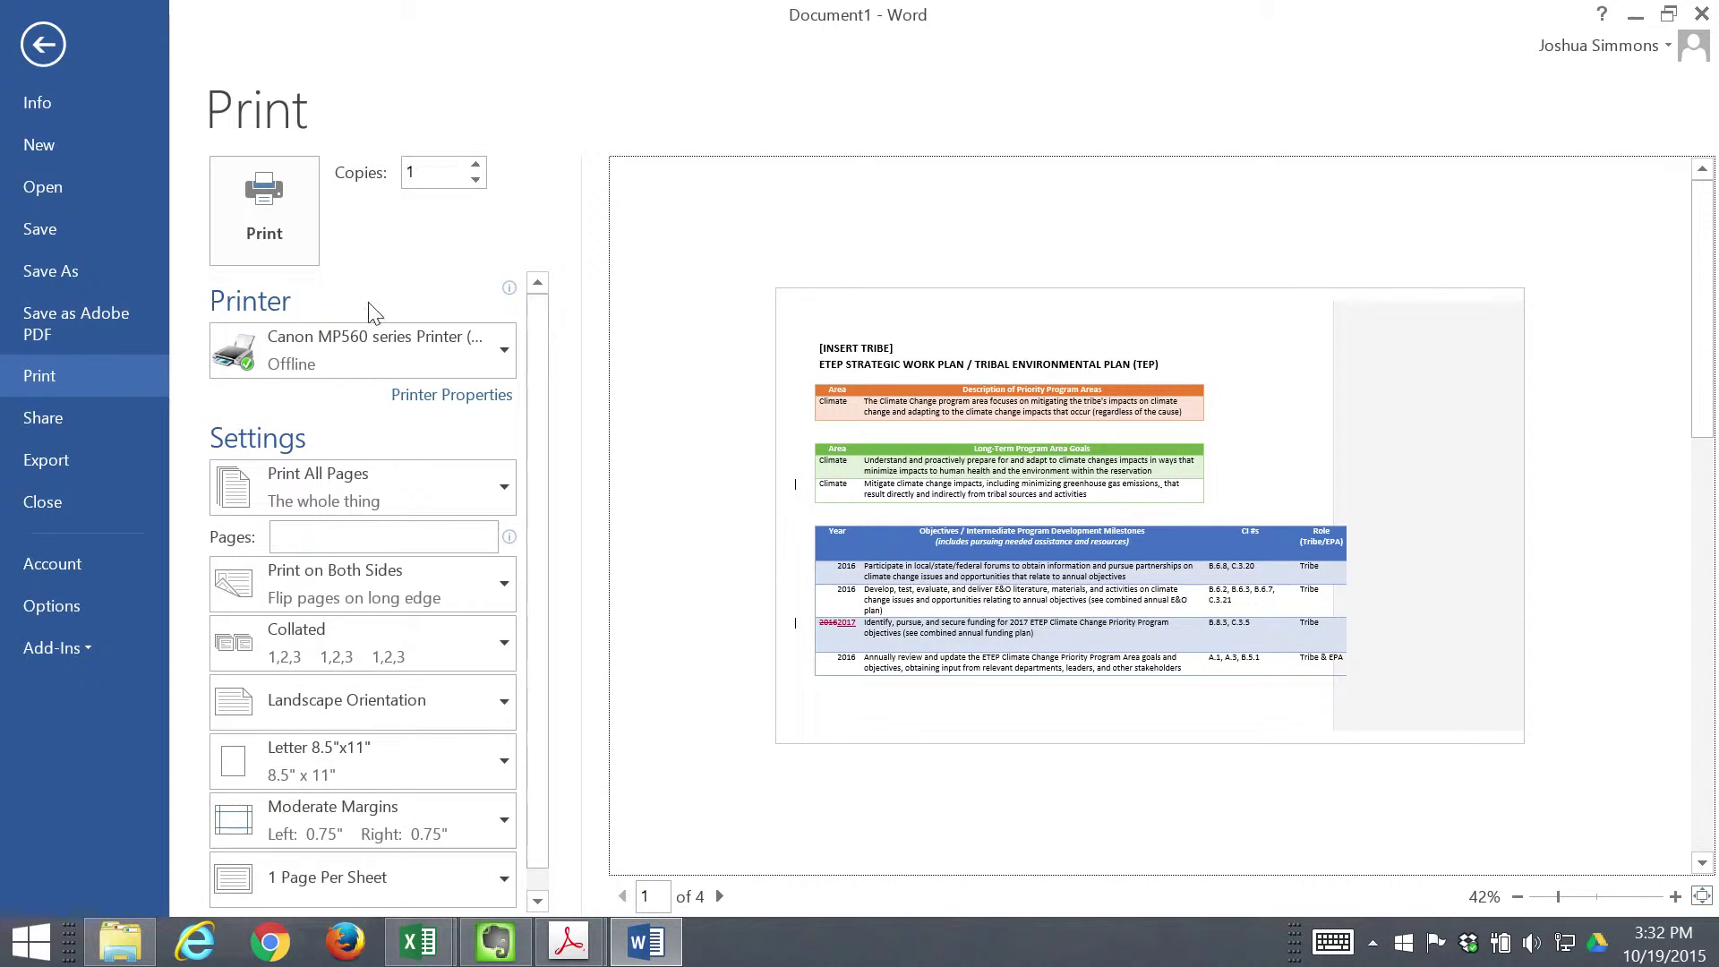
- Leave the print preview and view the available markup display options, keeping All Markup
left_click(44, 45)
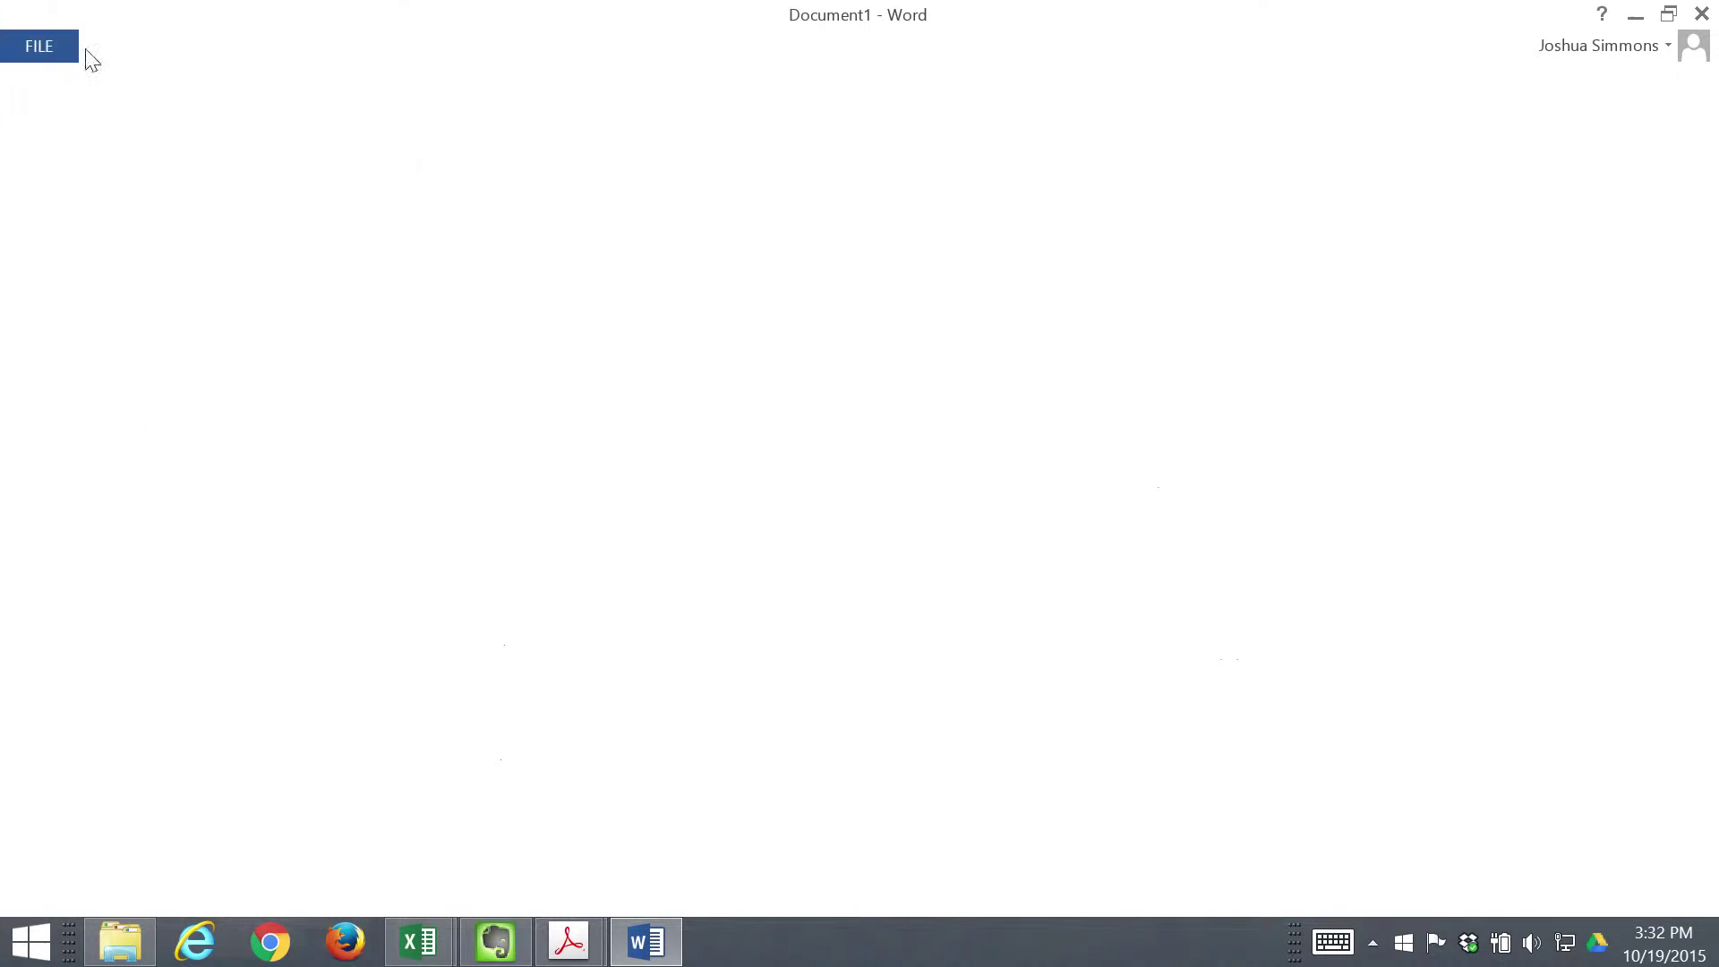
scroll(1014, 313, "down", 3)
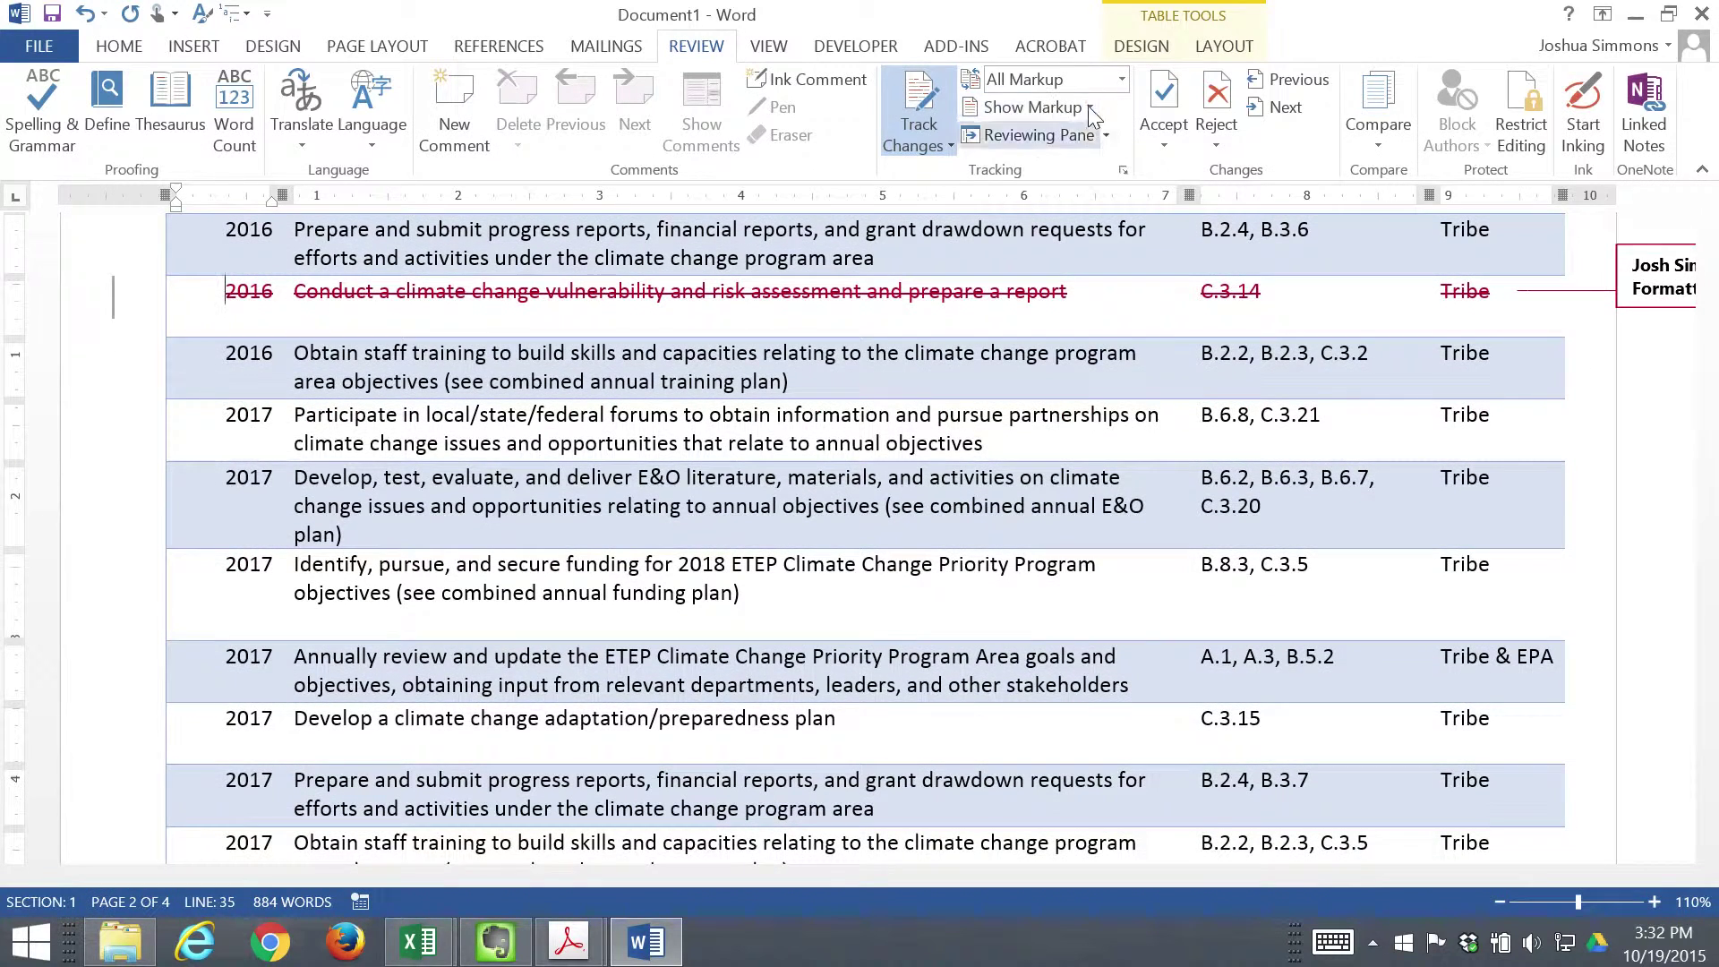
left_click(1122, 80)
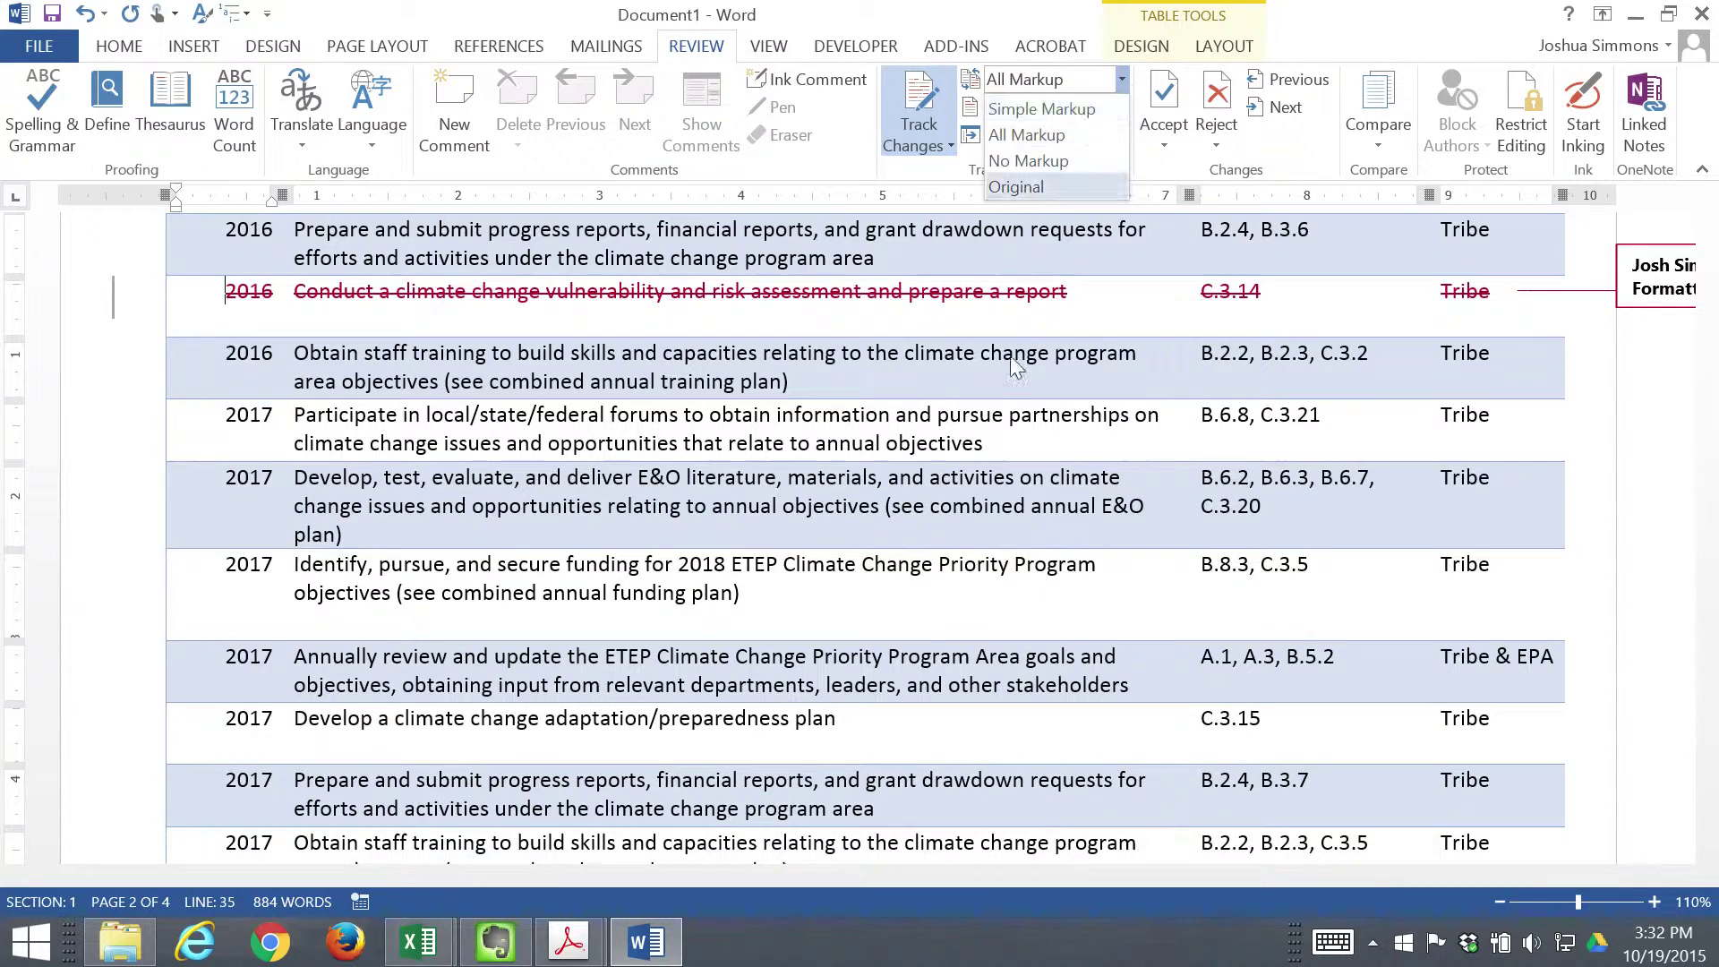
left_click(999, 406)
- Undo the tracked deletion of the vulnerability and risk assessment row and the year change on the 2017 funding objective
key("ctrl+z")
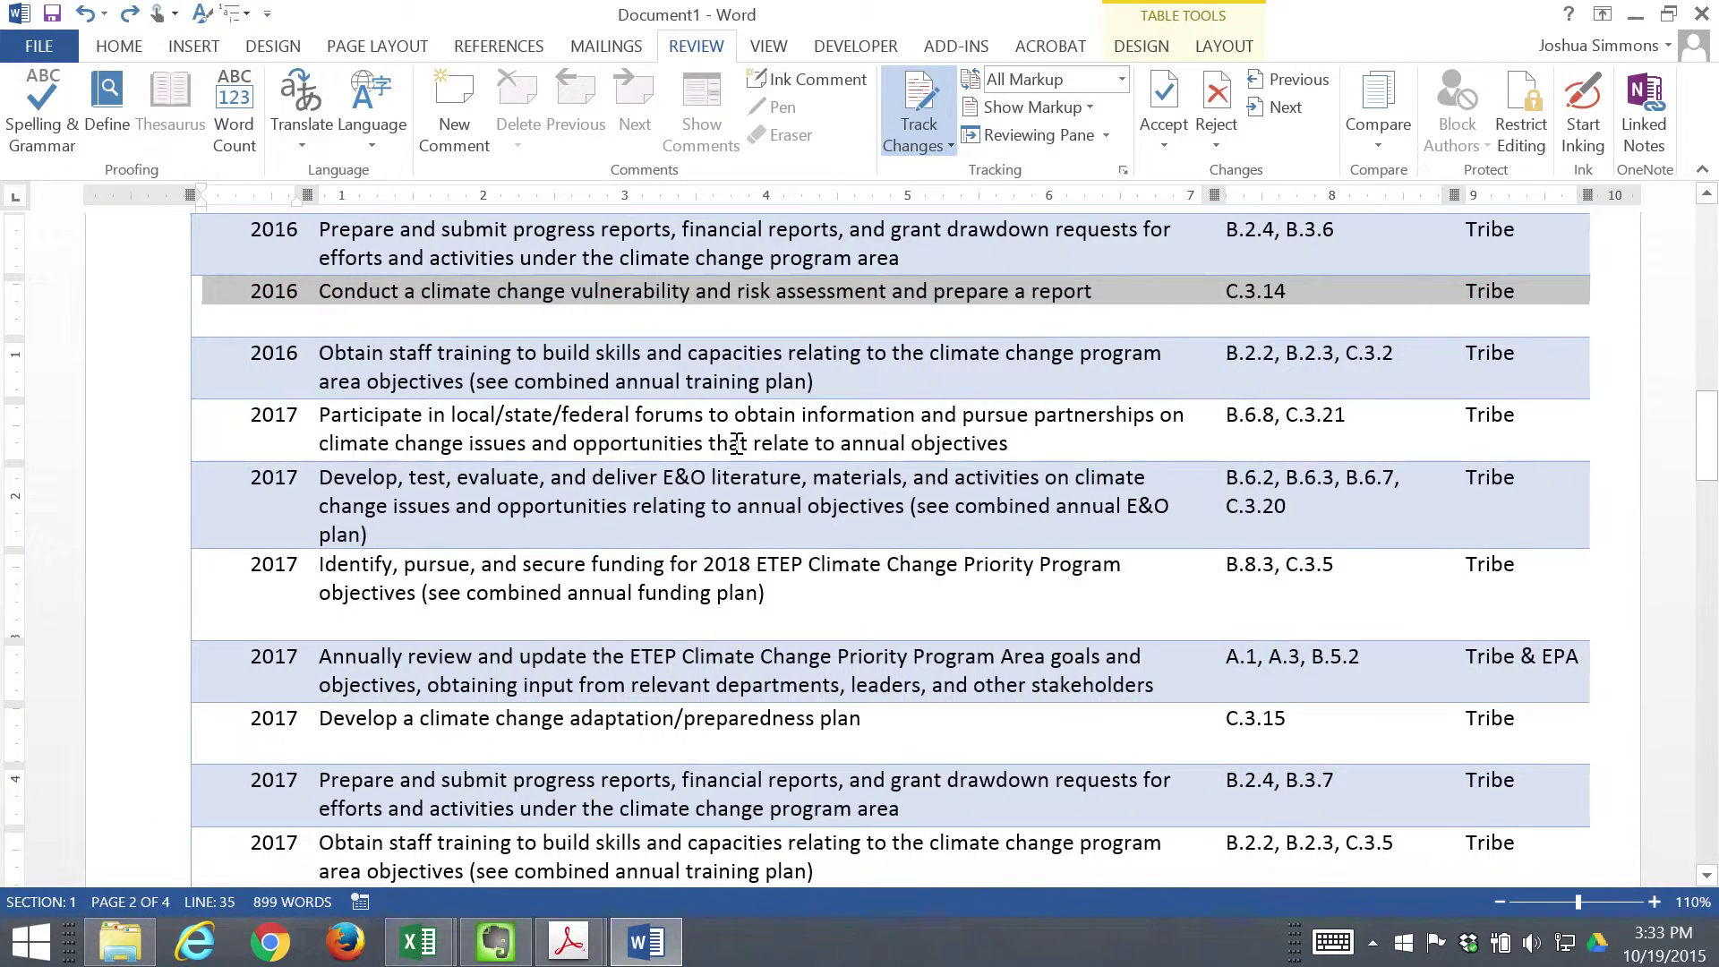
key("ctrl+z")
key("ctrl+z")
key("ctrl+z")
key("ctrl+z")
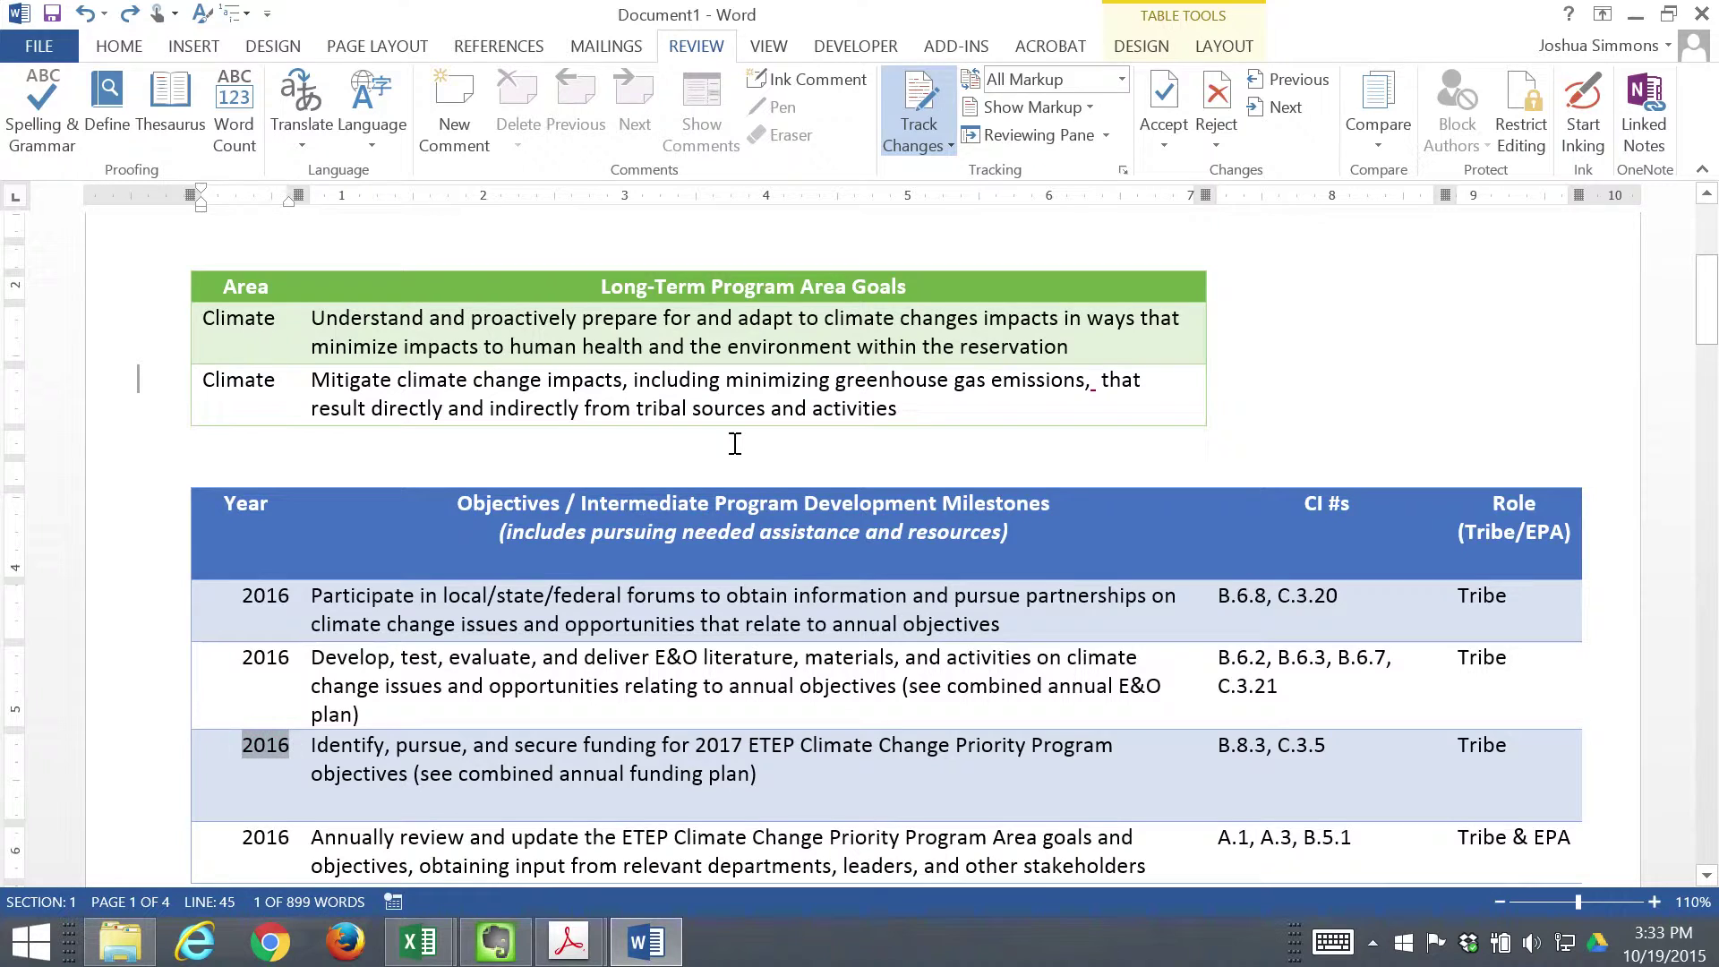
scroll(734, 443, "up", 5)
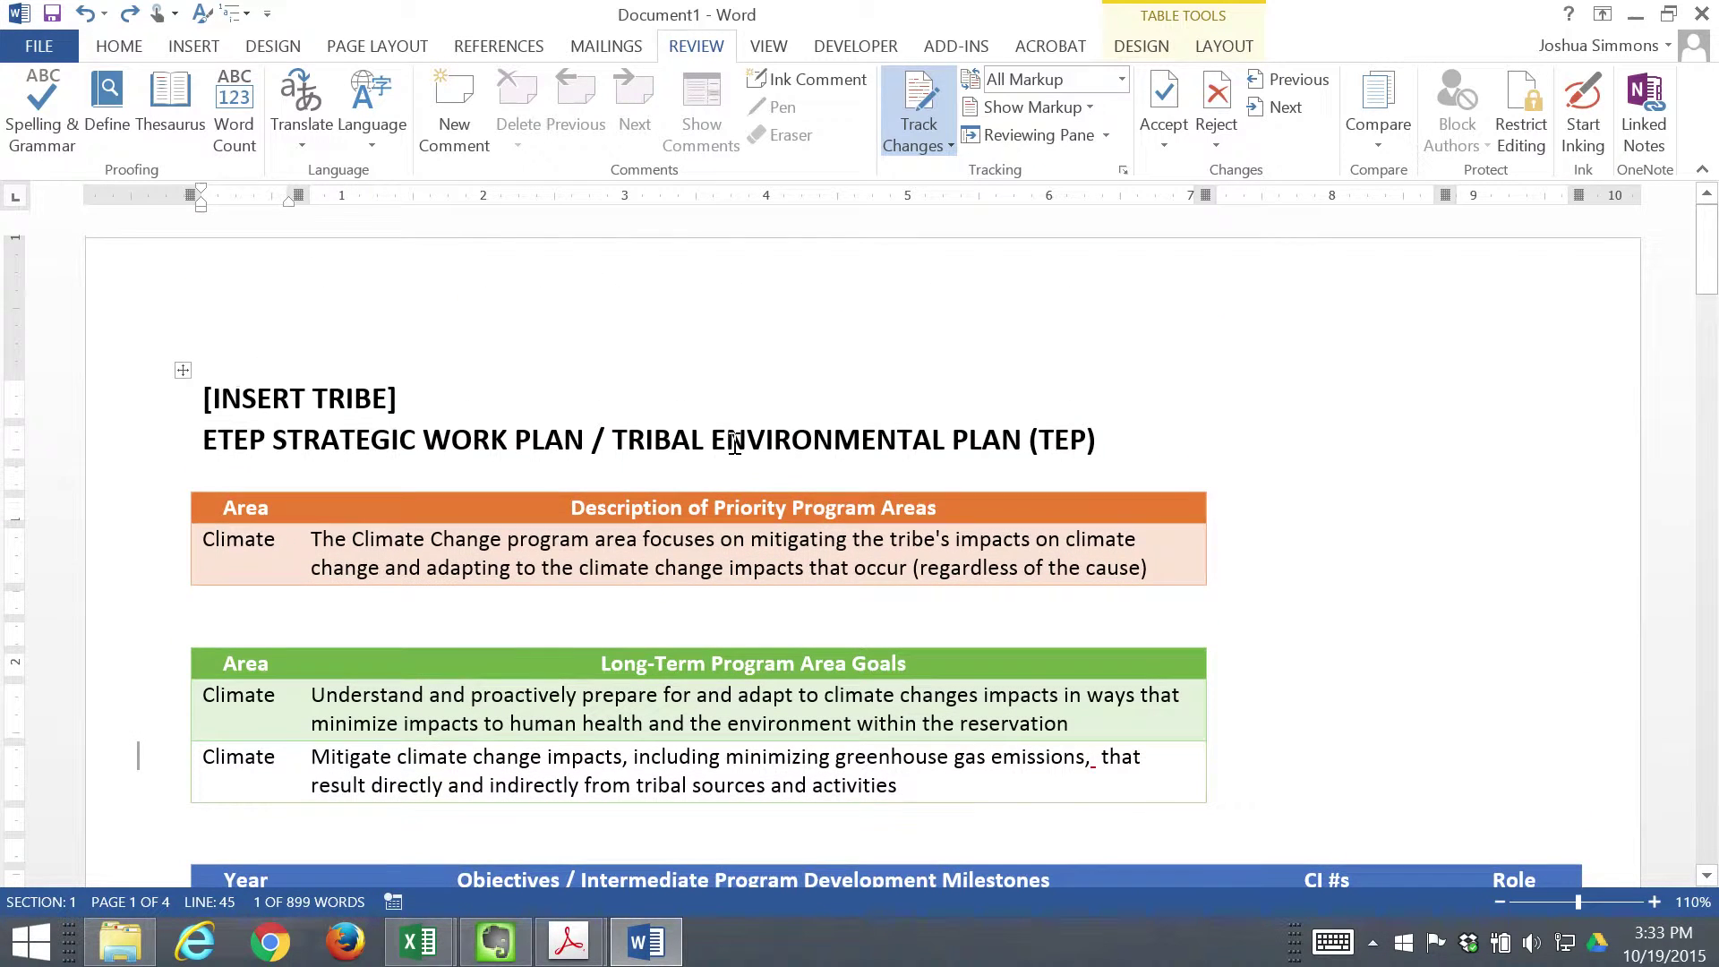
- Look through the document's four pages in the print preview and return to the document, keeping it open
left_click(45, 51)
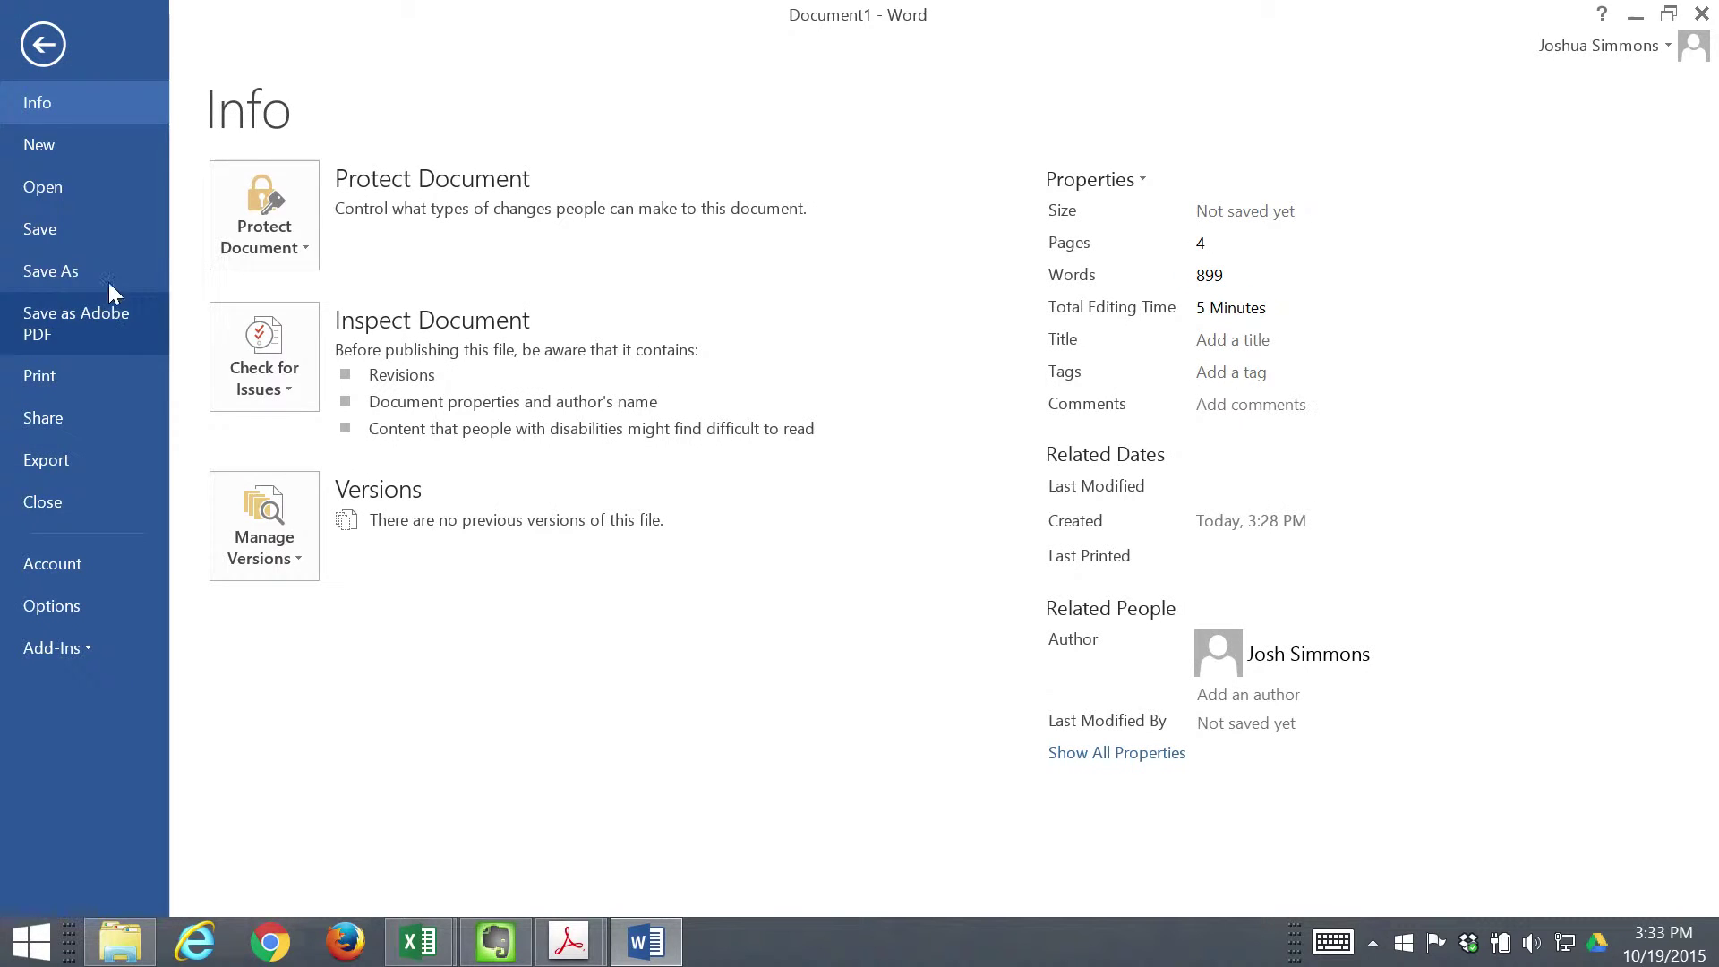
left_click(73, 384)
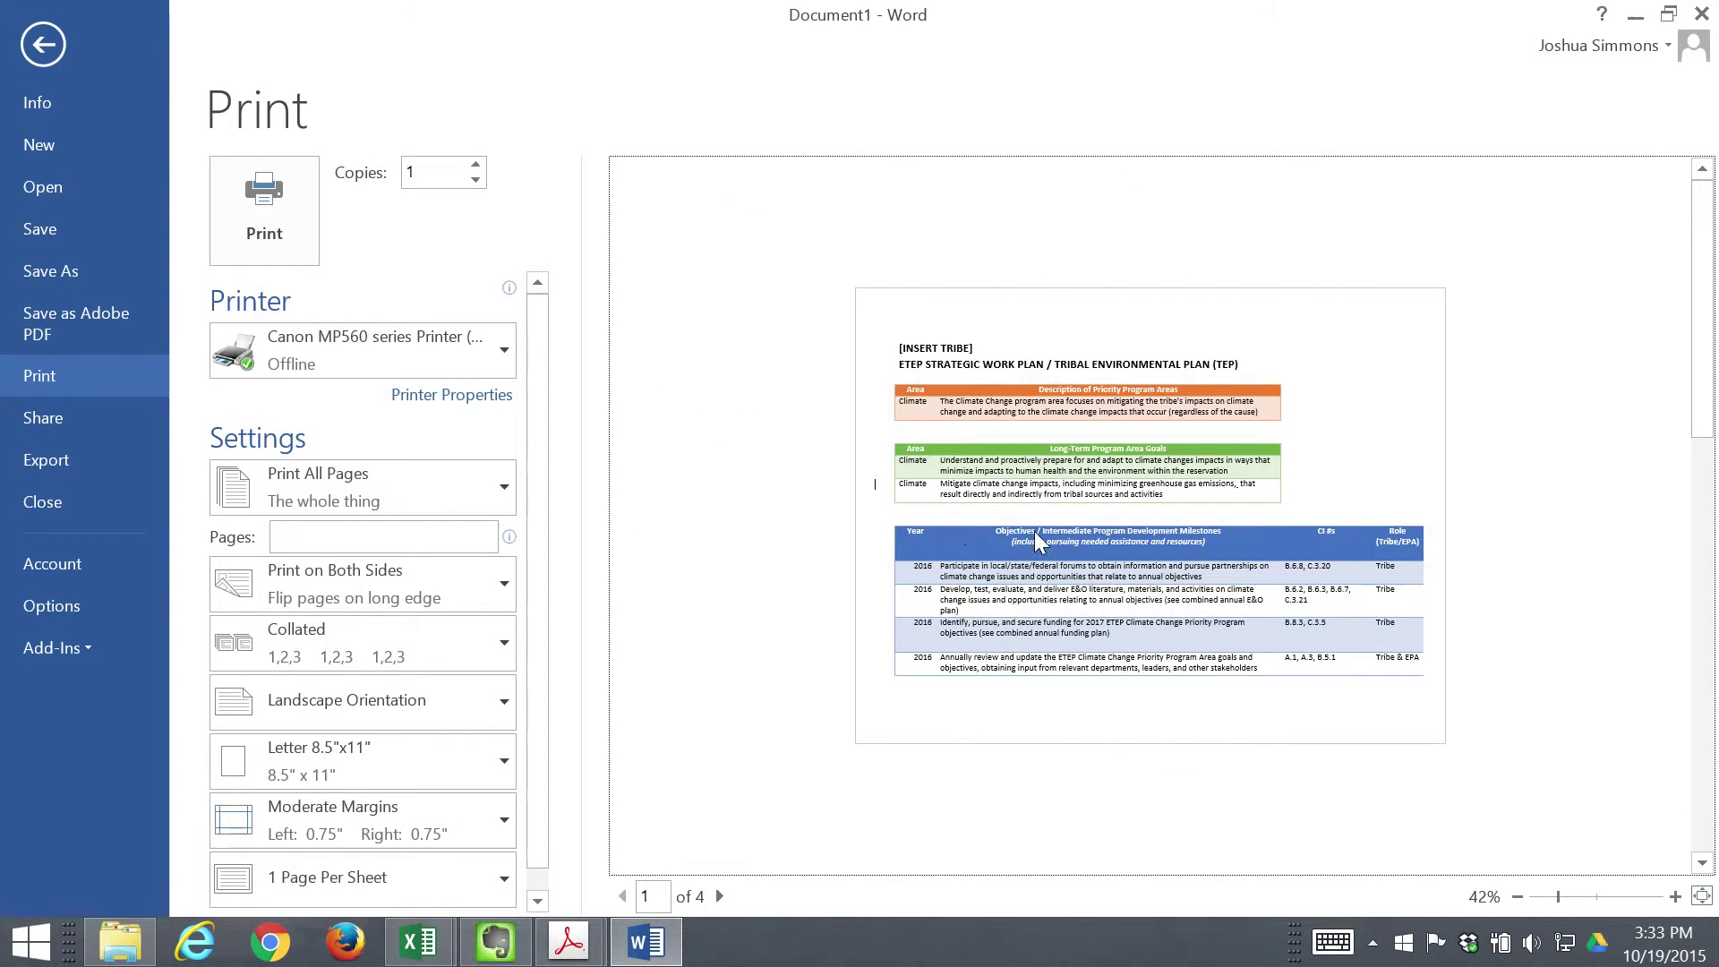
scroll(1161, 602, "up", 2)
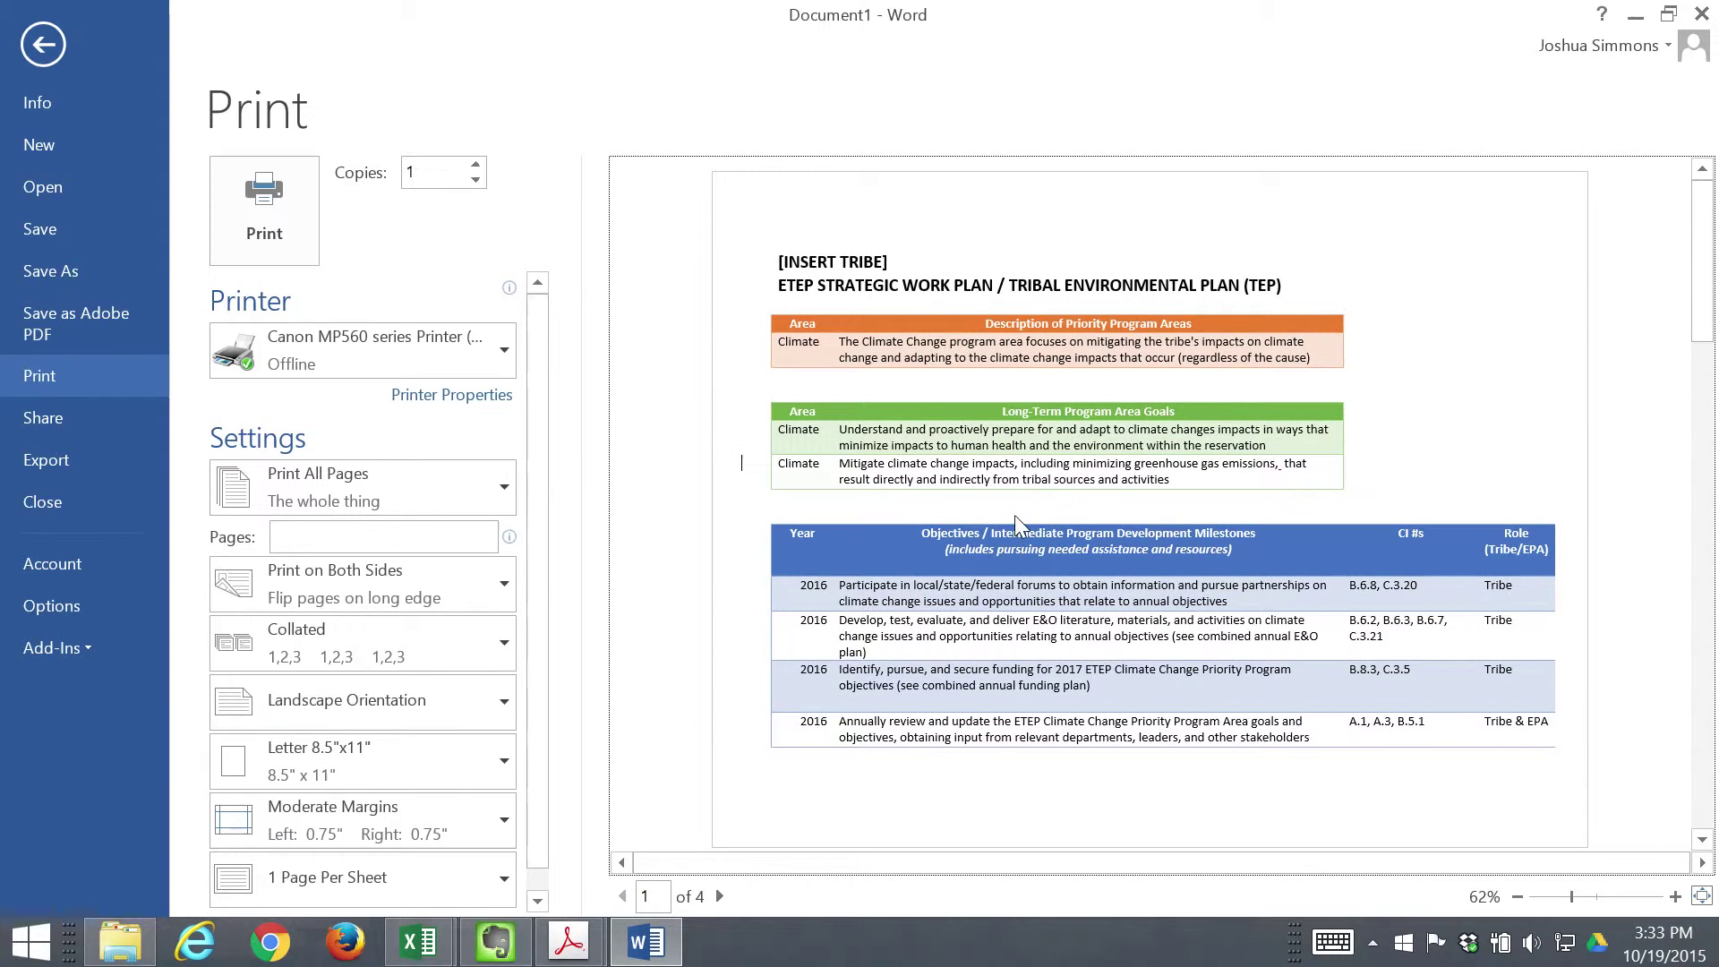
scroll(1011, 514, "down", 4)
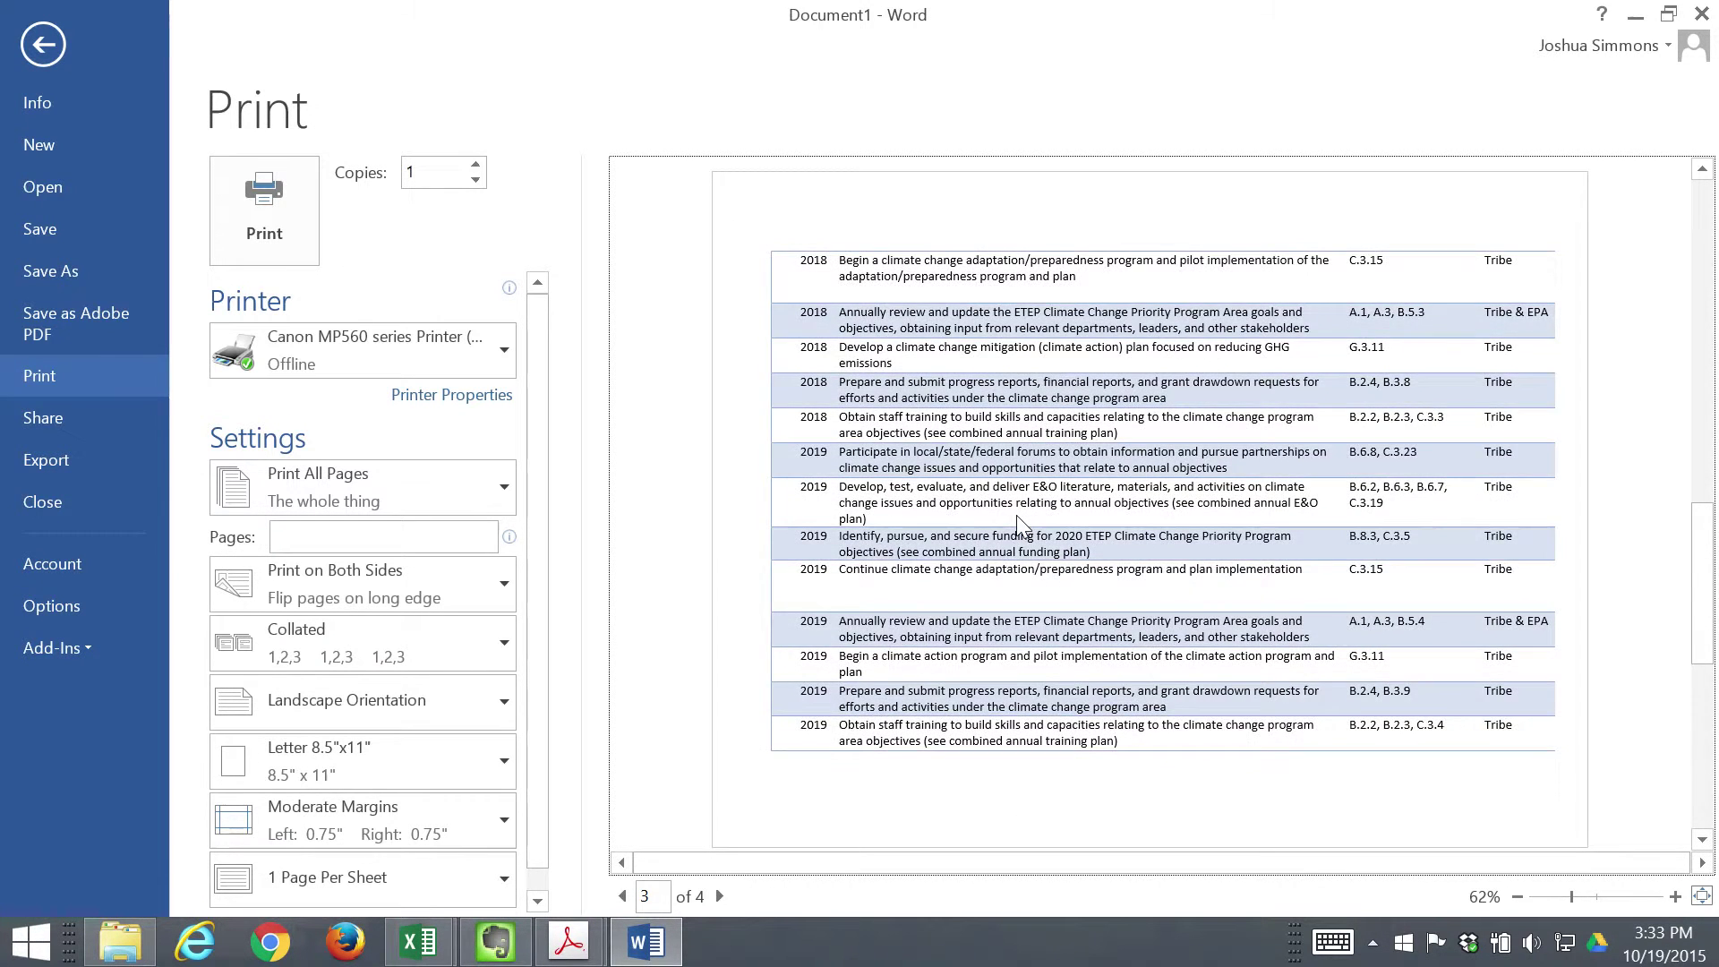
scroll(1018, 516, "down", 2)
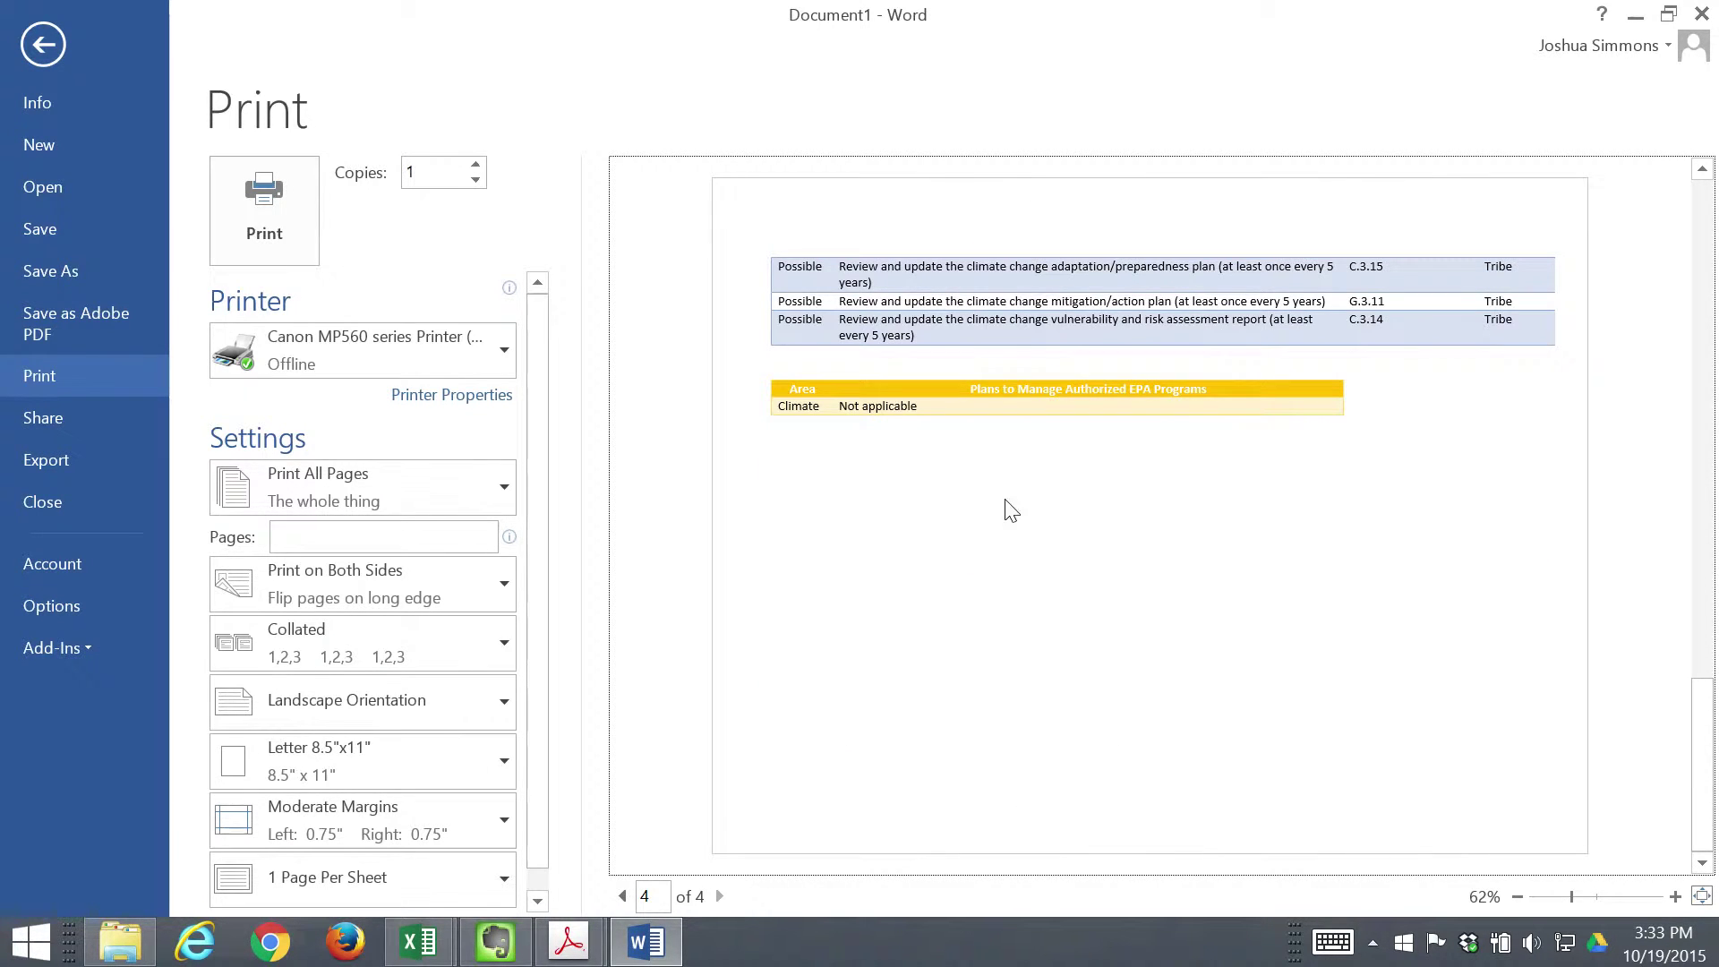
scroll(1074, 658, "up", 6)
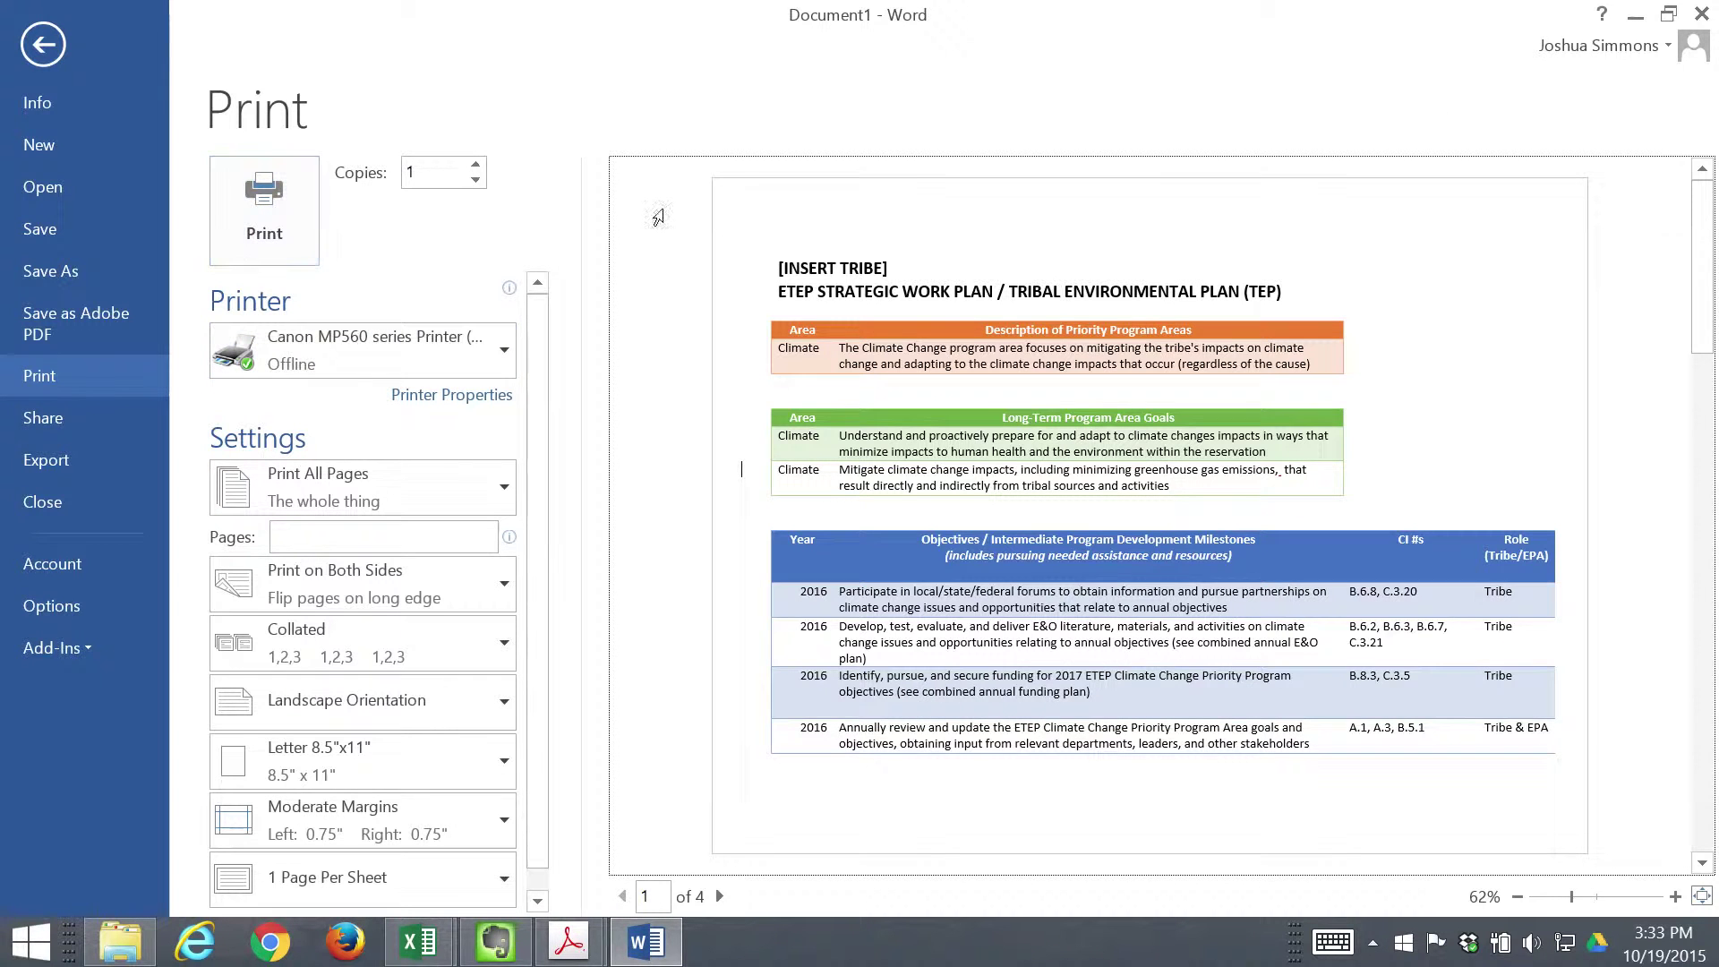
left_click(1700, 15)
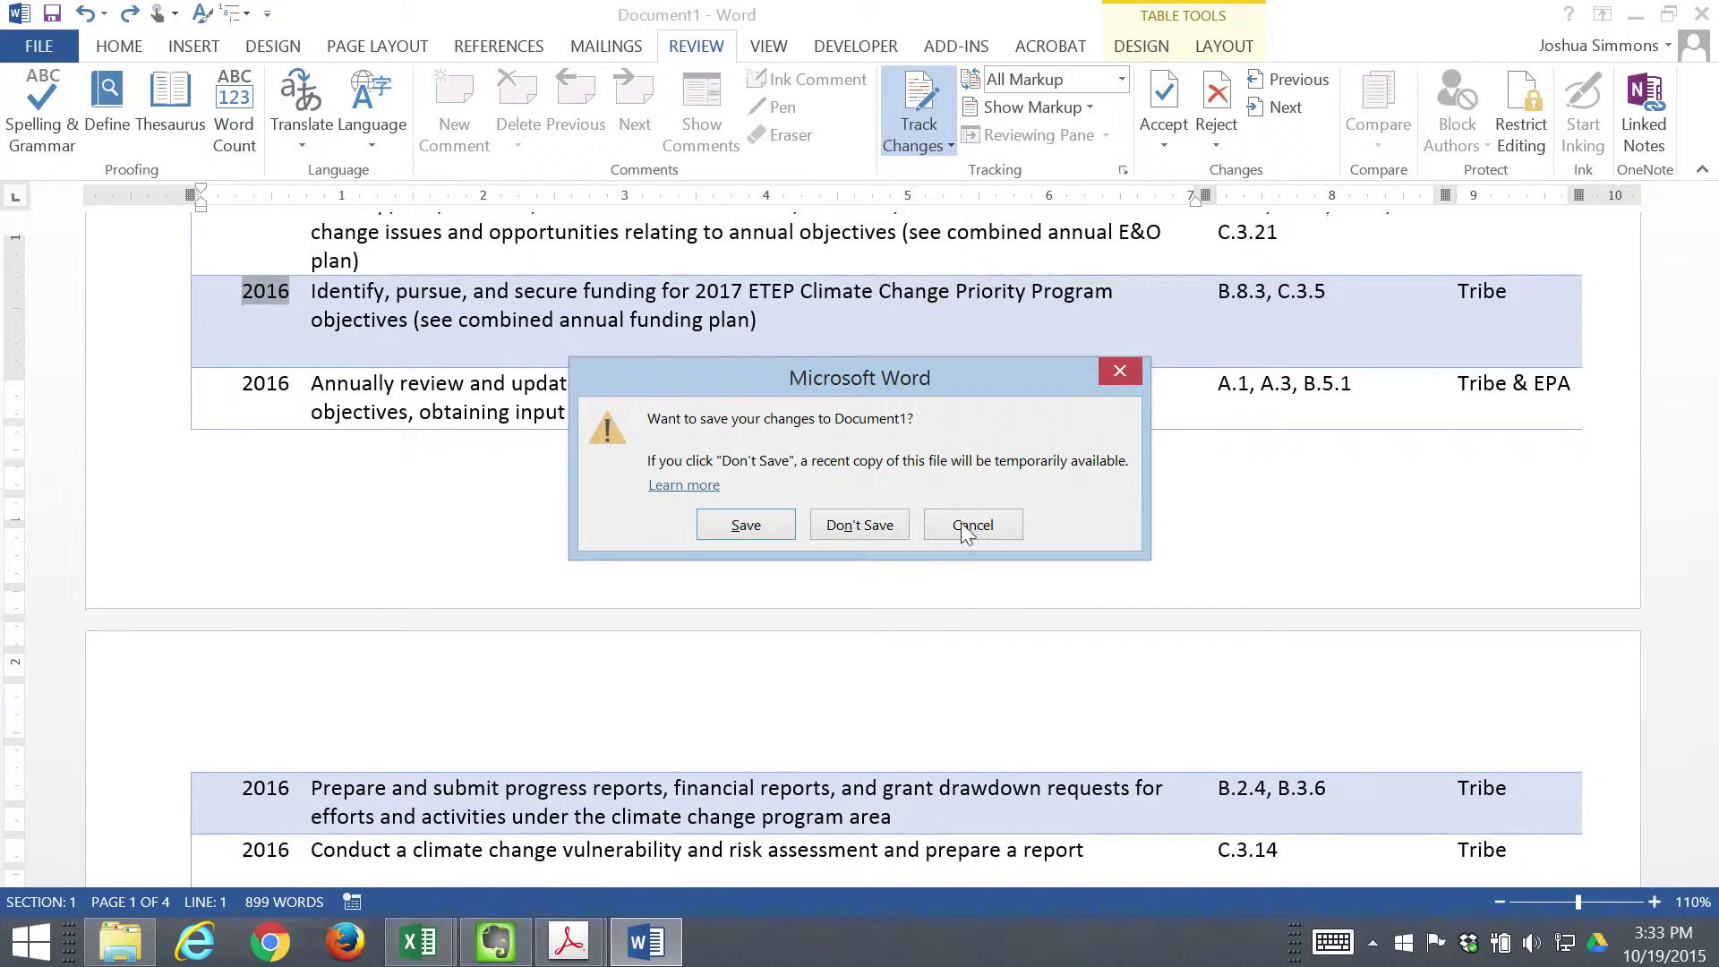
left_click(973, 535)
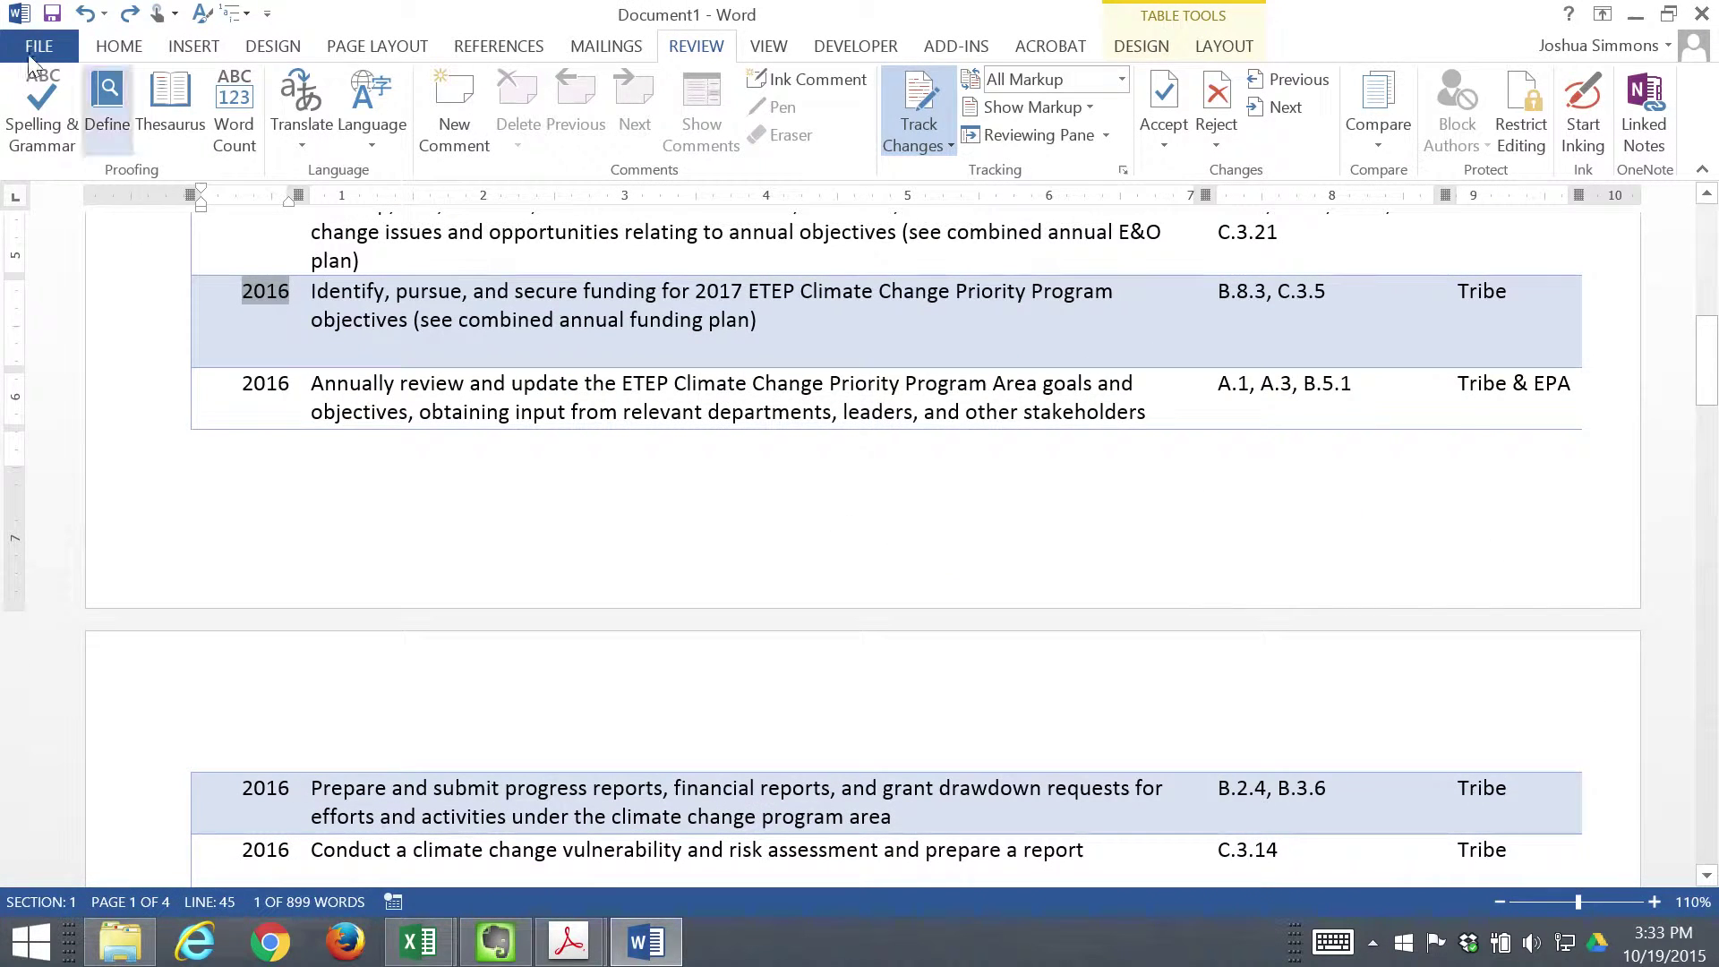
- Save the document to OneDrive - Personal as "ETEP Strategic Work Plan - Climate Change.docx"
left_click(27, 50)
left_click(86, 261)
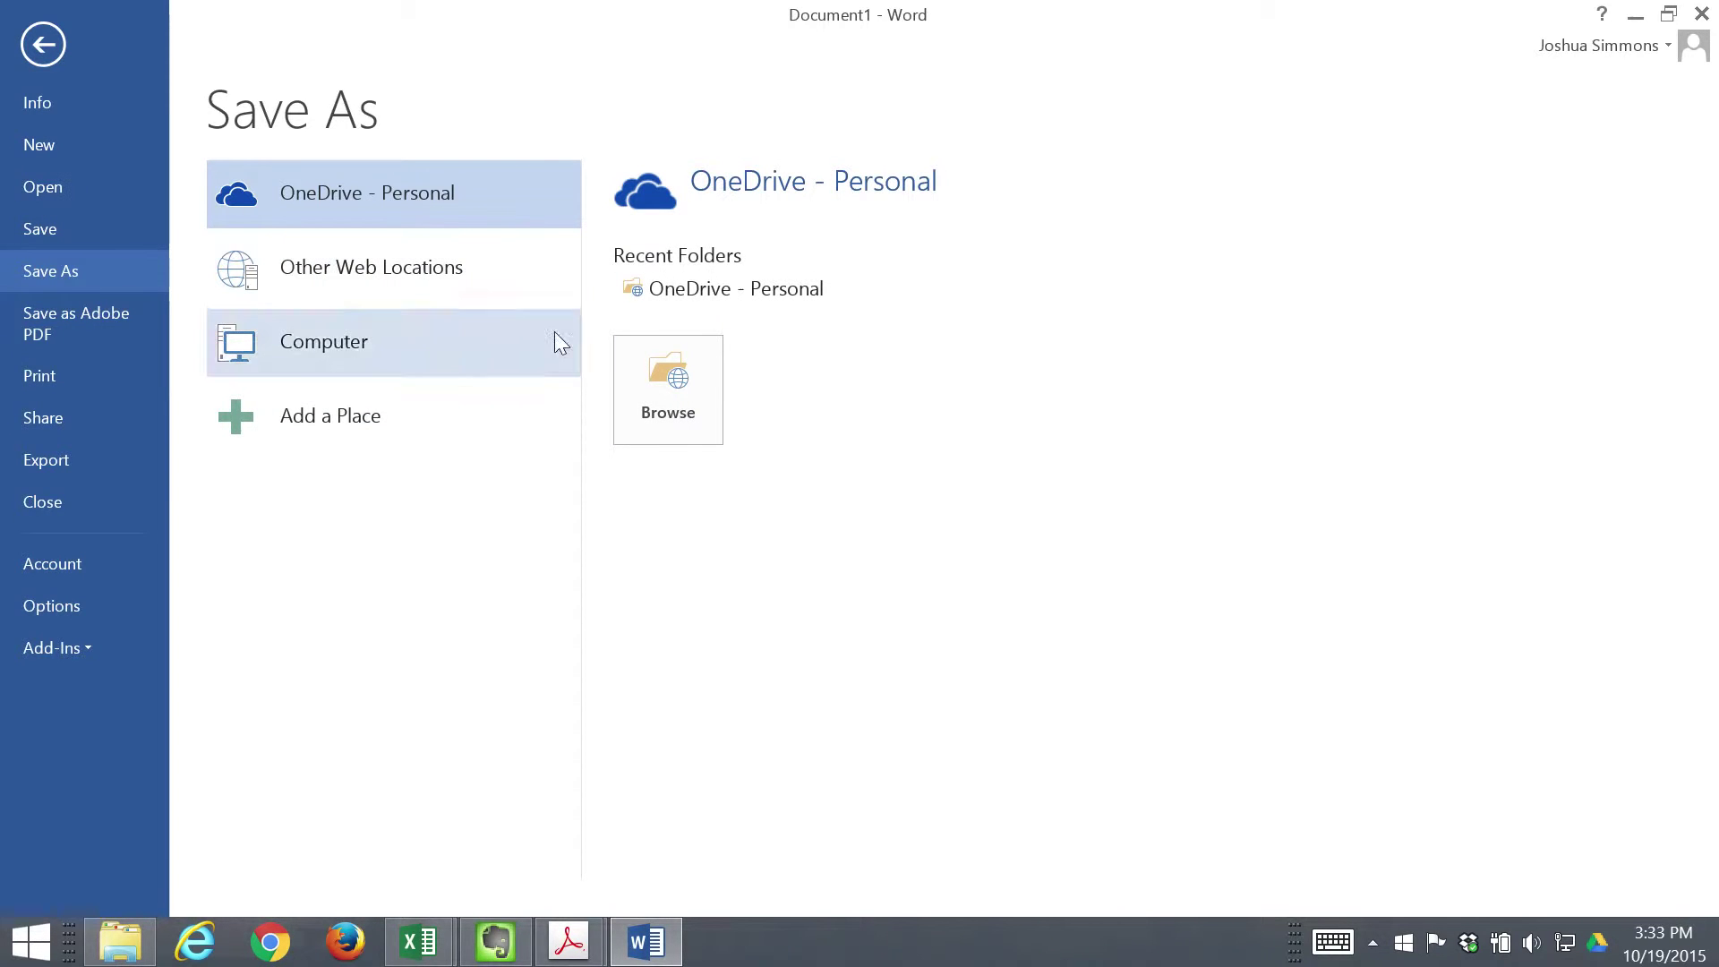
left_click(661, 389)
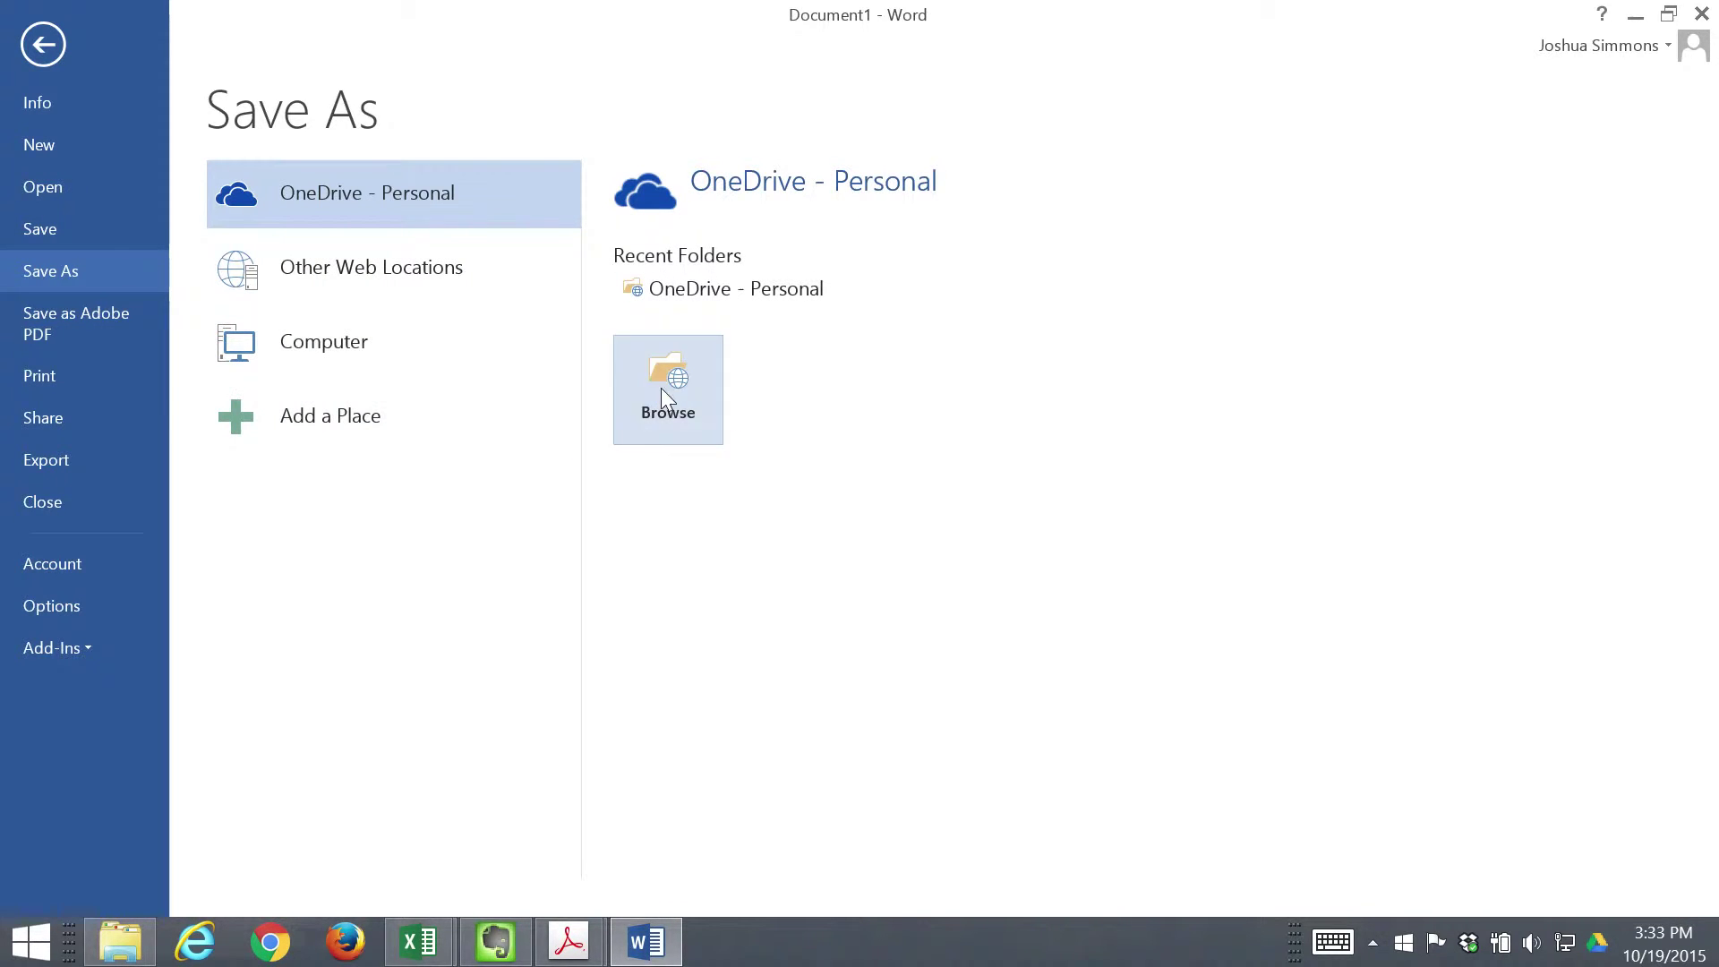
left_click(280, 450)
left_click_drag(280, 450, 119, 428)
type("C.docx")
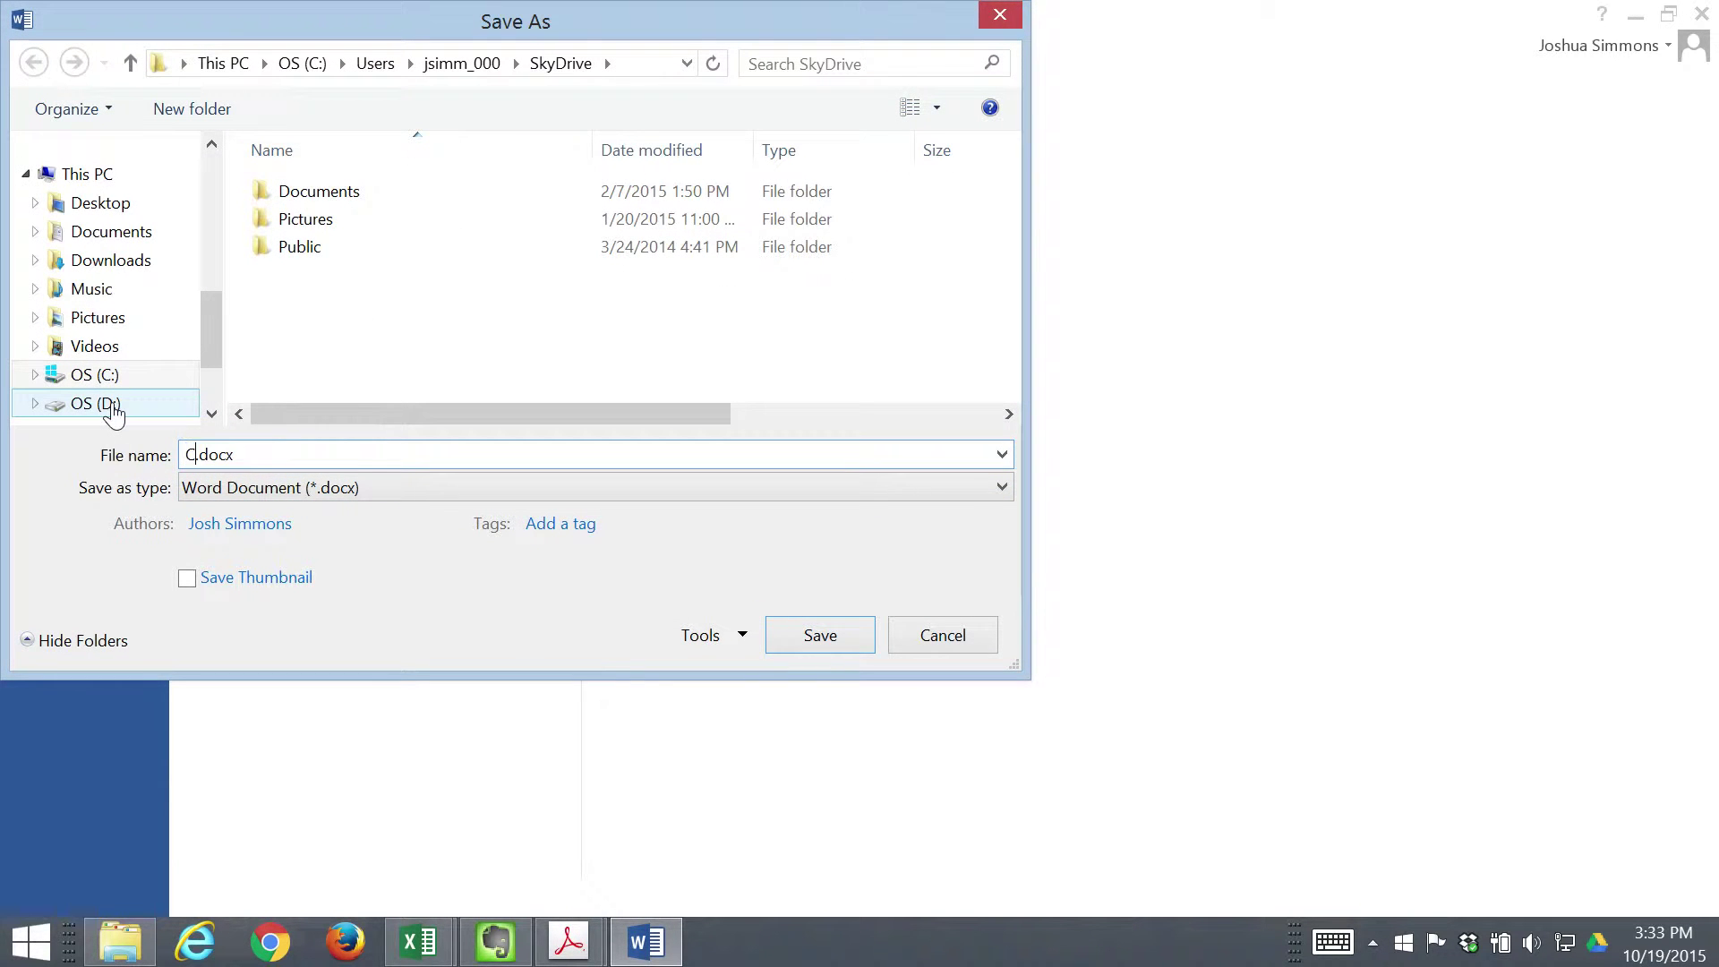
type("ETEP Strategic Work Plan")
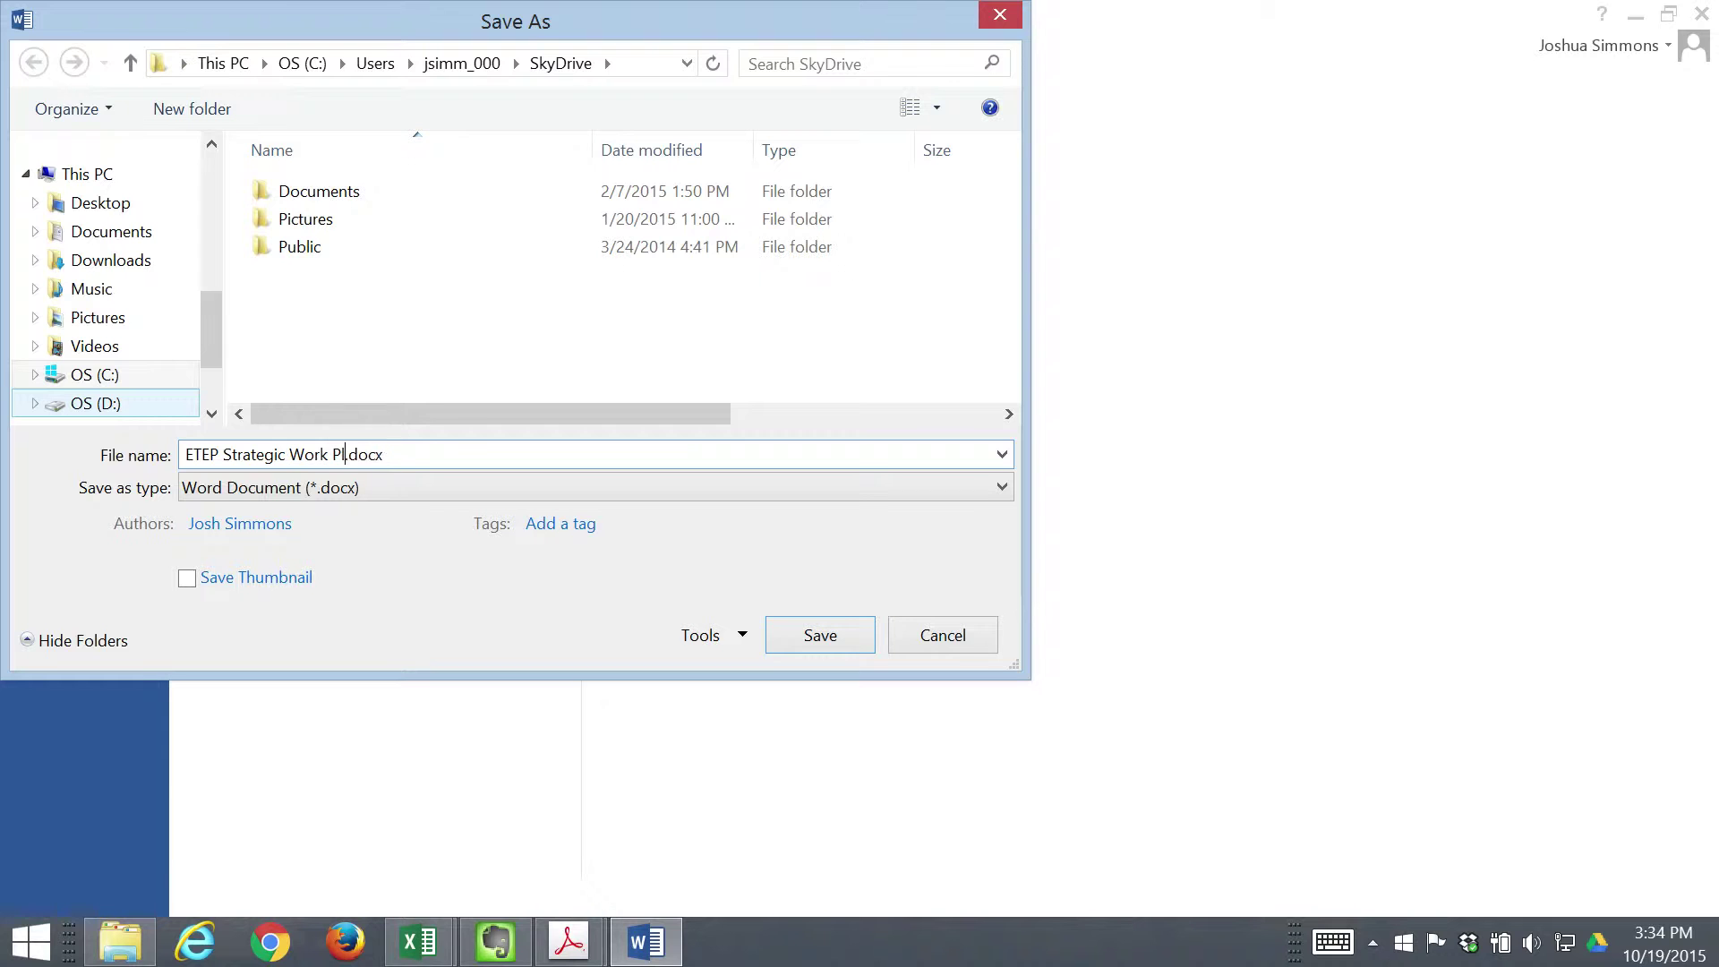
type(" - Climate a")
key("BackSpace")
key("BackSpace")
type("hagn")
key("BackSpace")
key("BackSpace")
type("nge")
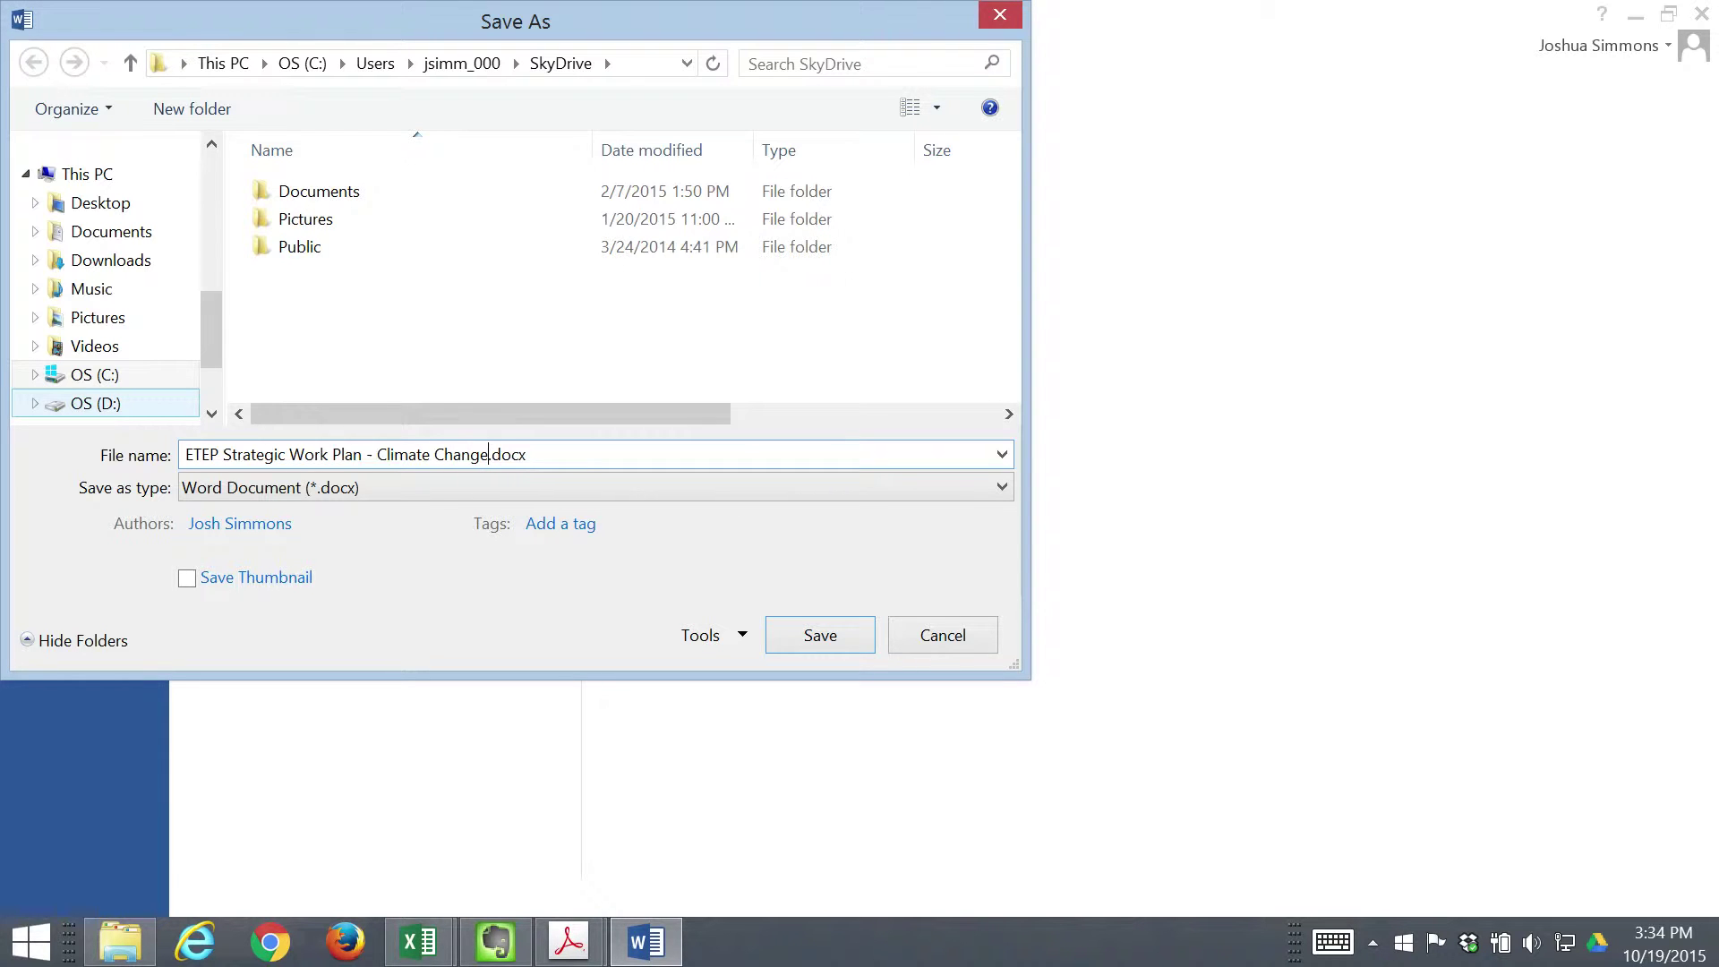
left_click(816, 637)
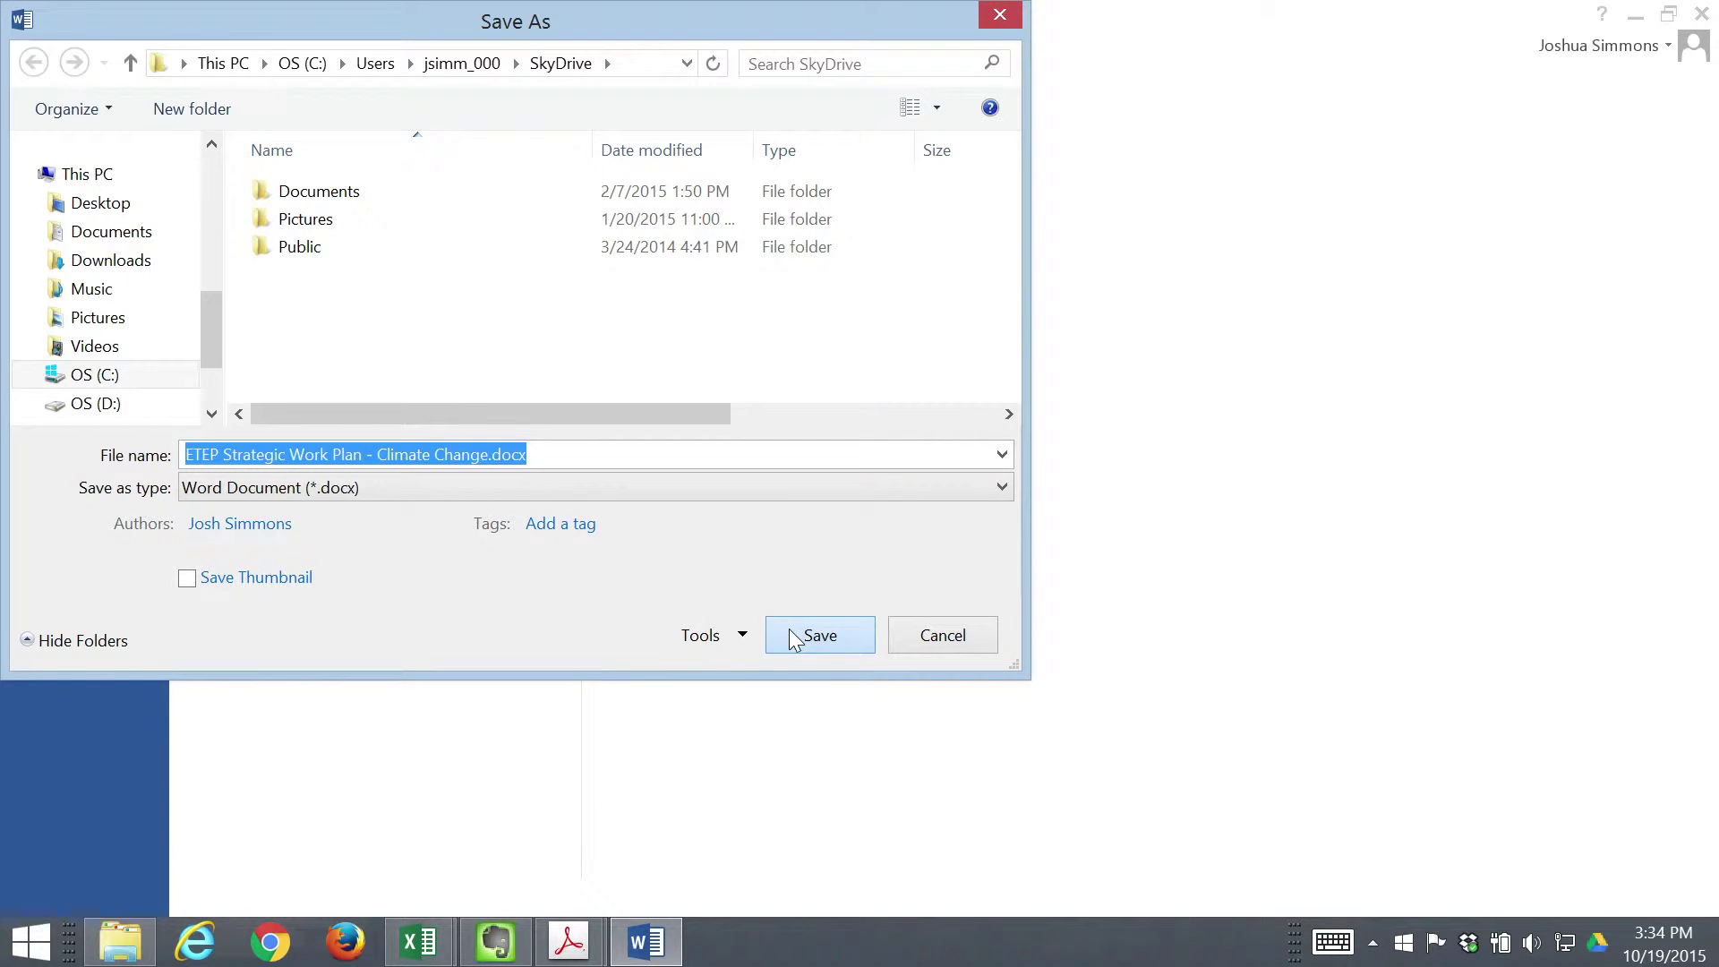
left_click(865, 647)
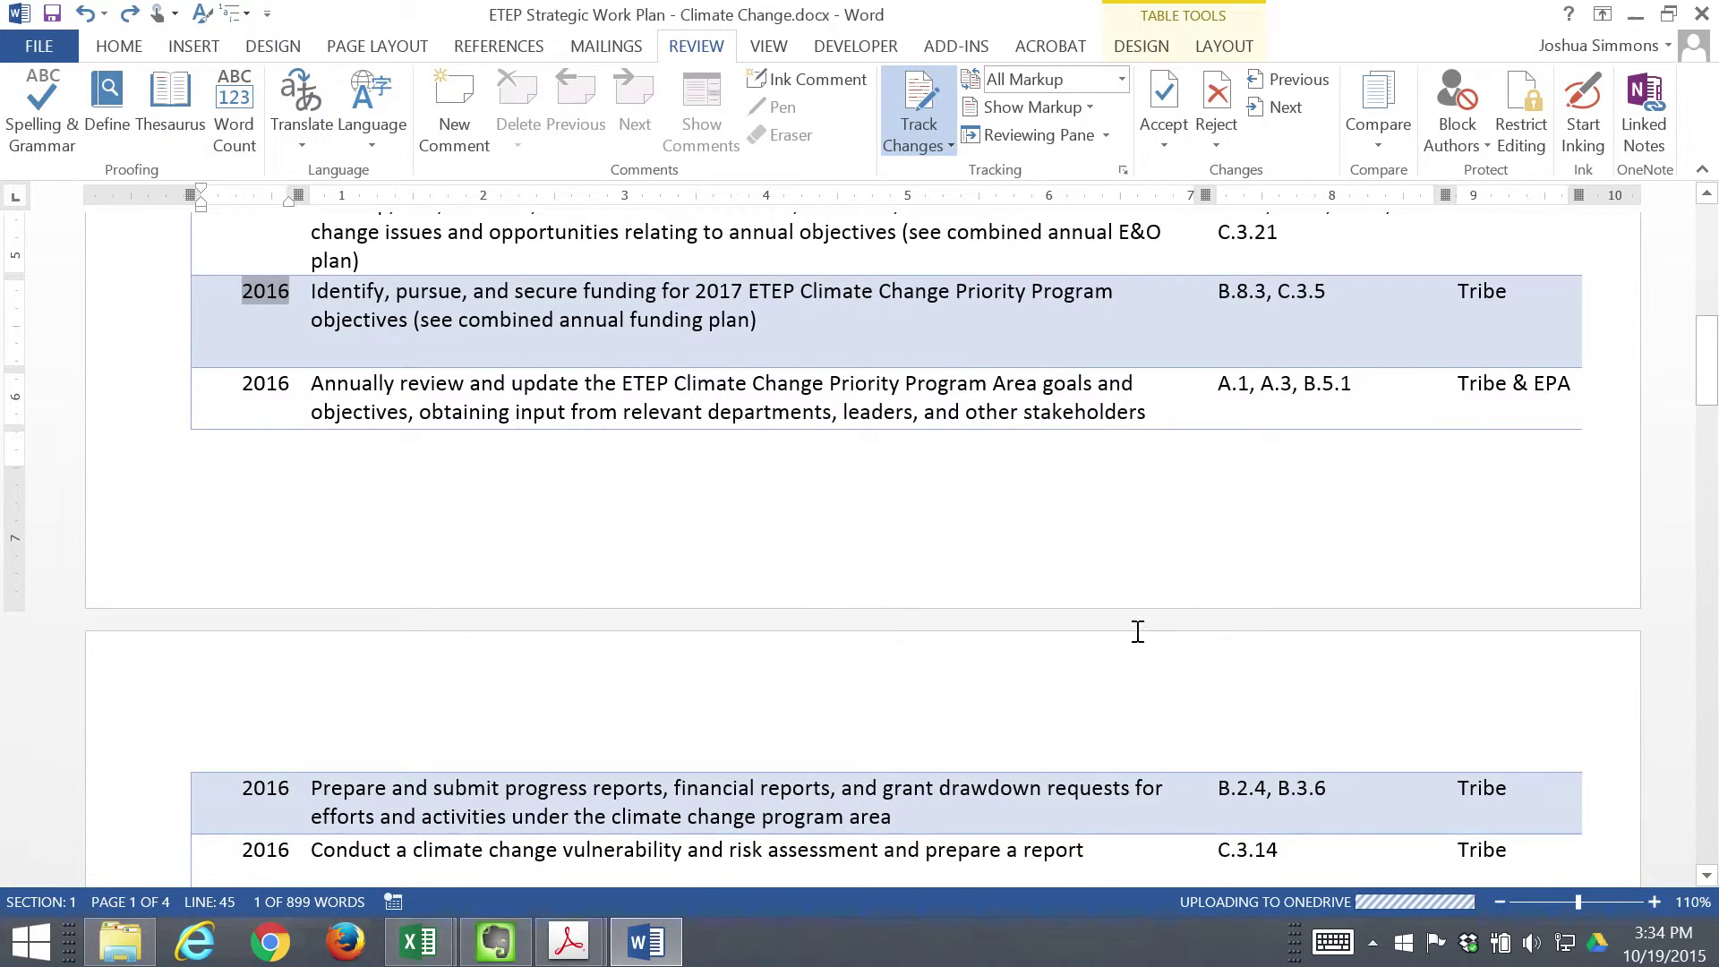
- Close the Word document and go back to the objectives table on the ETEP Strategic Work Plan sheet in Excel
scroll(1170, 549, "up", 5)
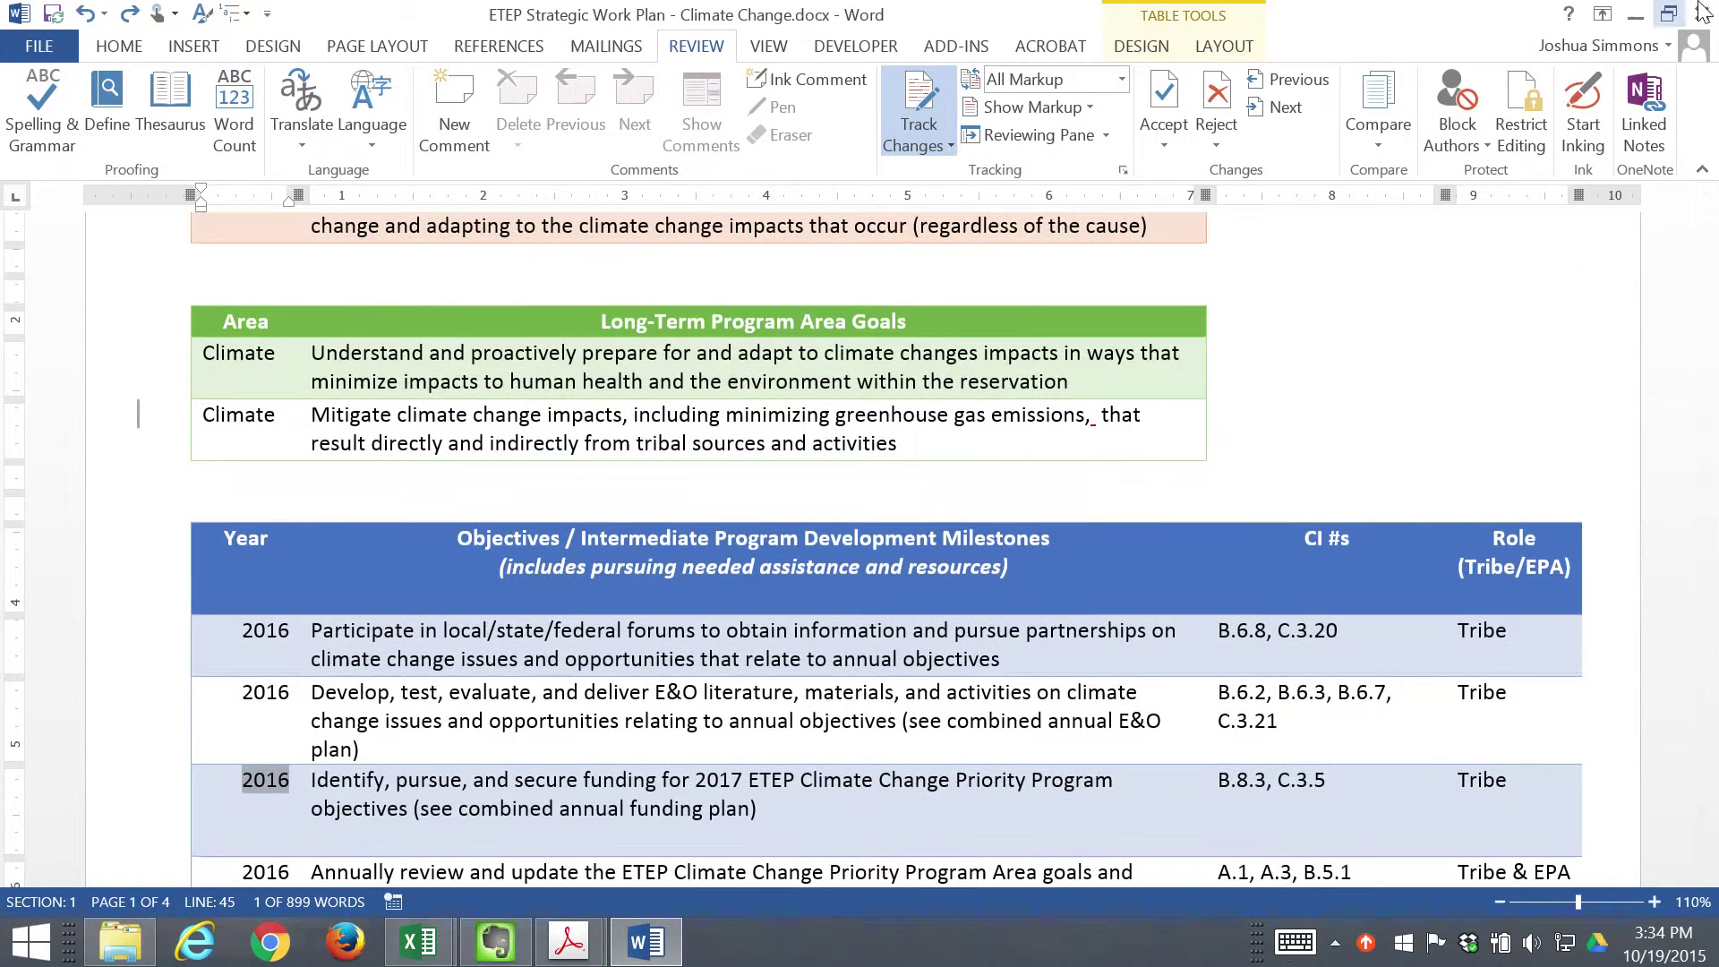
left_click(1701, 13)
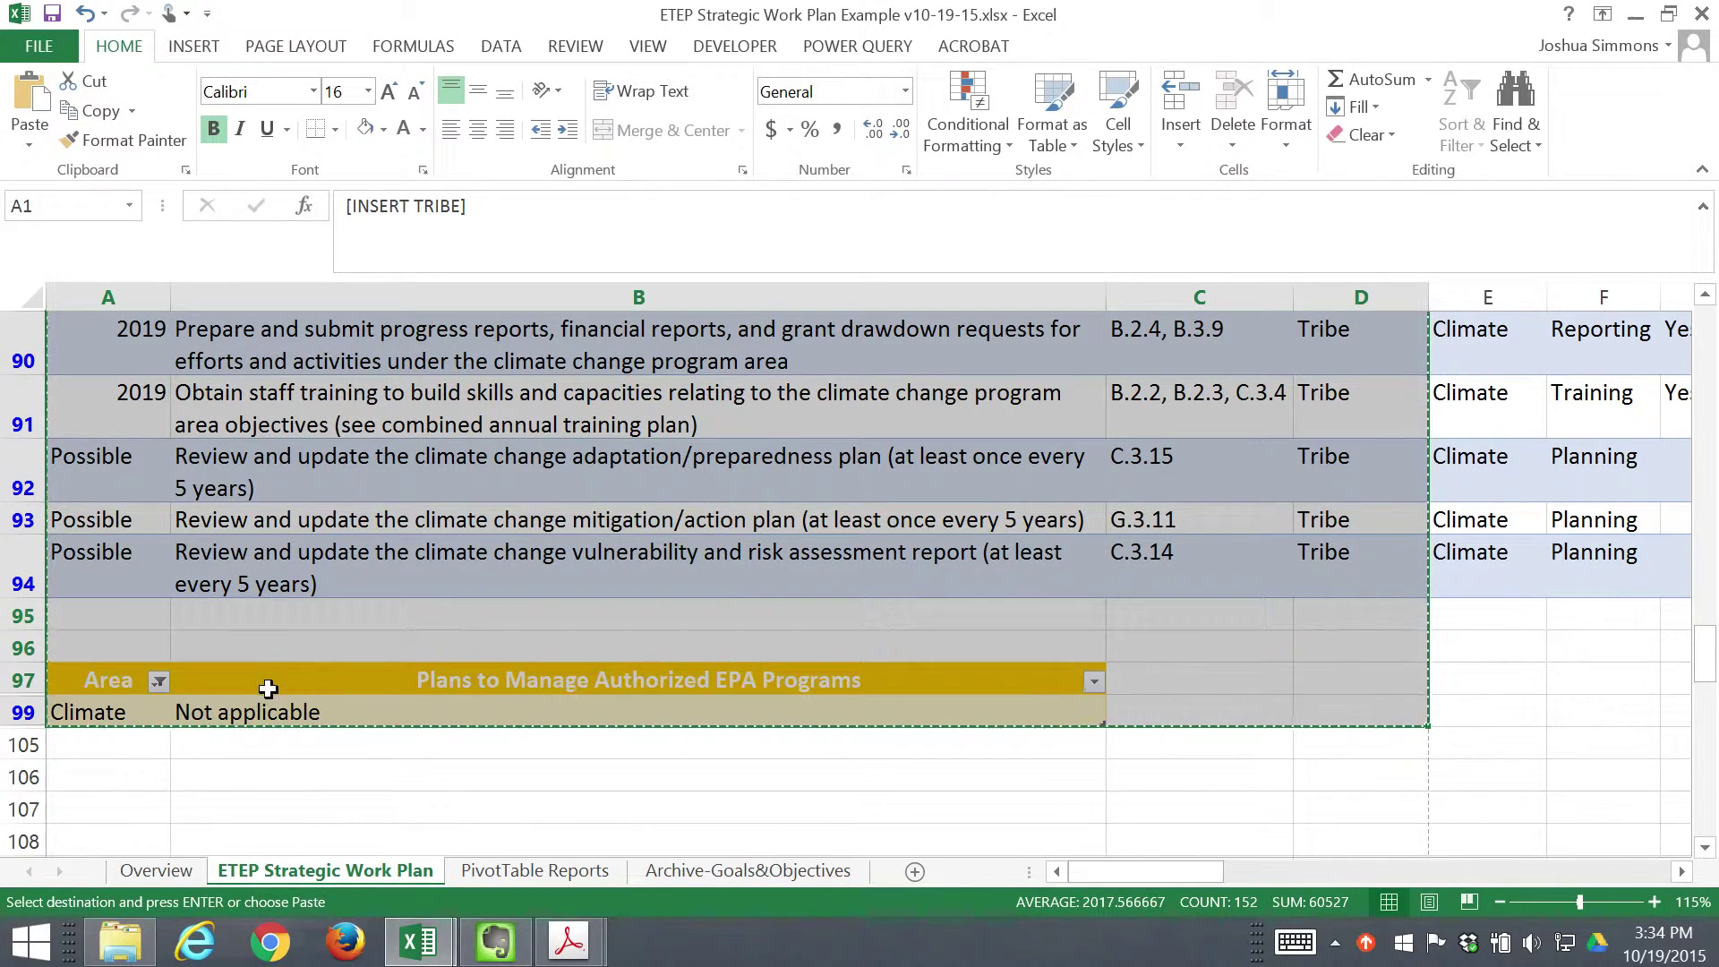
scroll(324, 709, "up", 2)
scroll(325, 709, "up", 2)
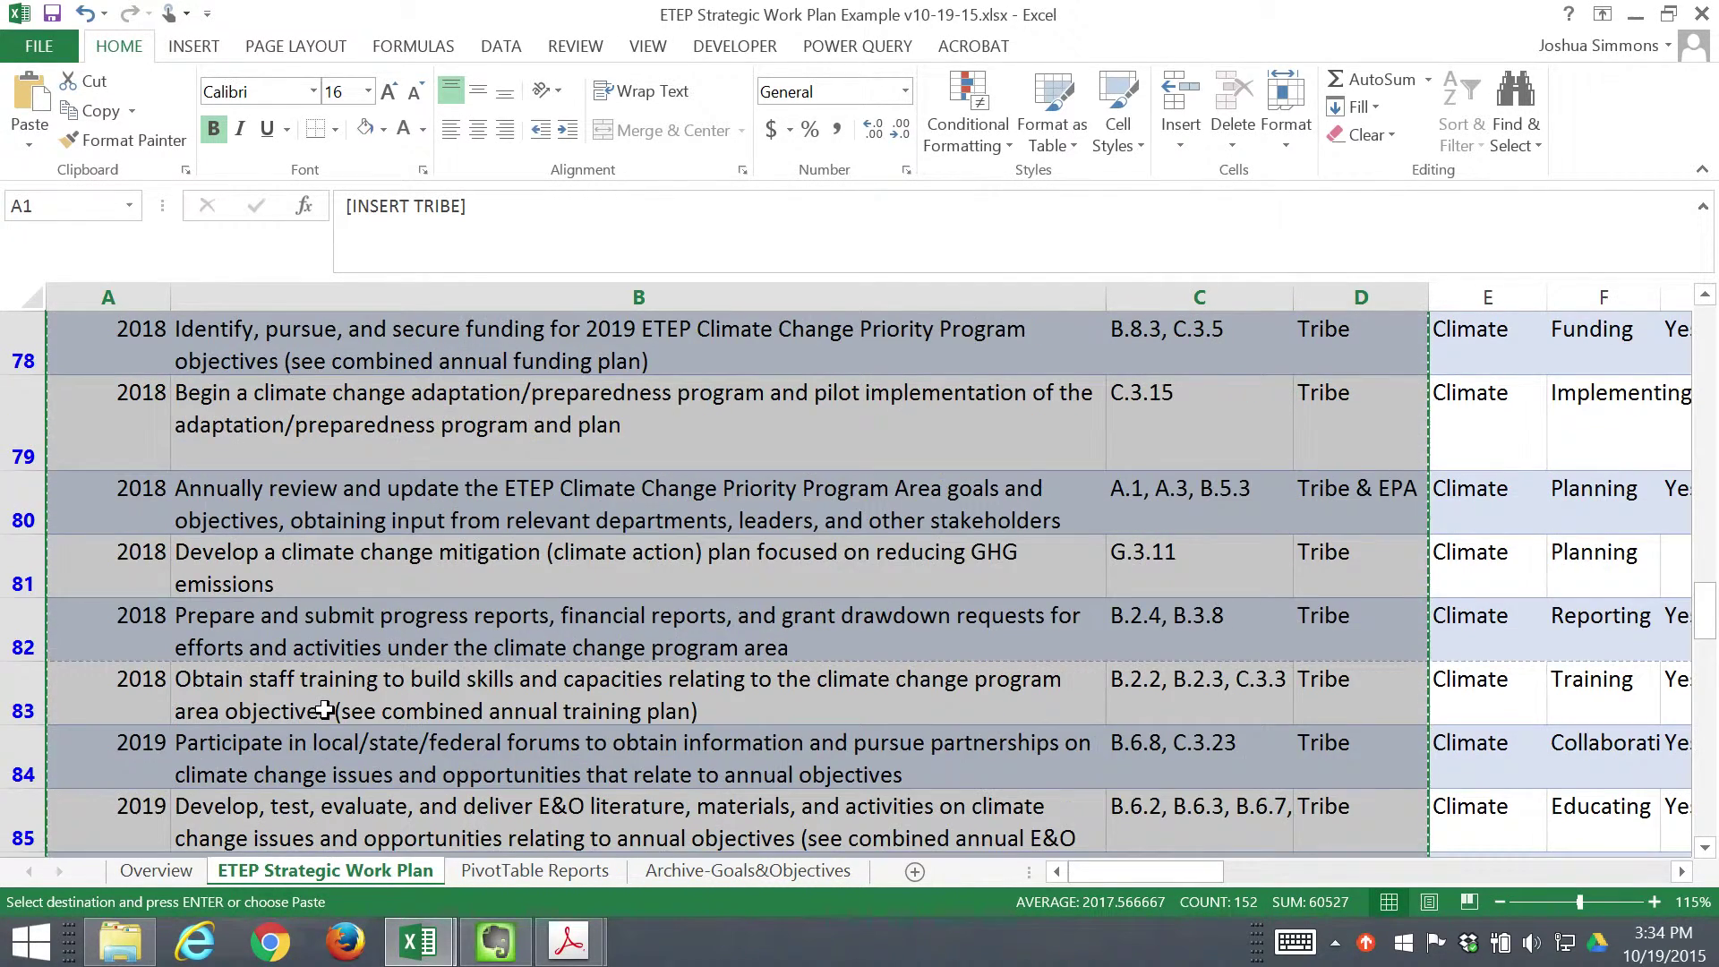
scroll(324, 709, "up", 10)
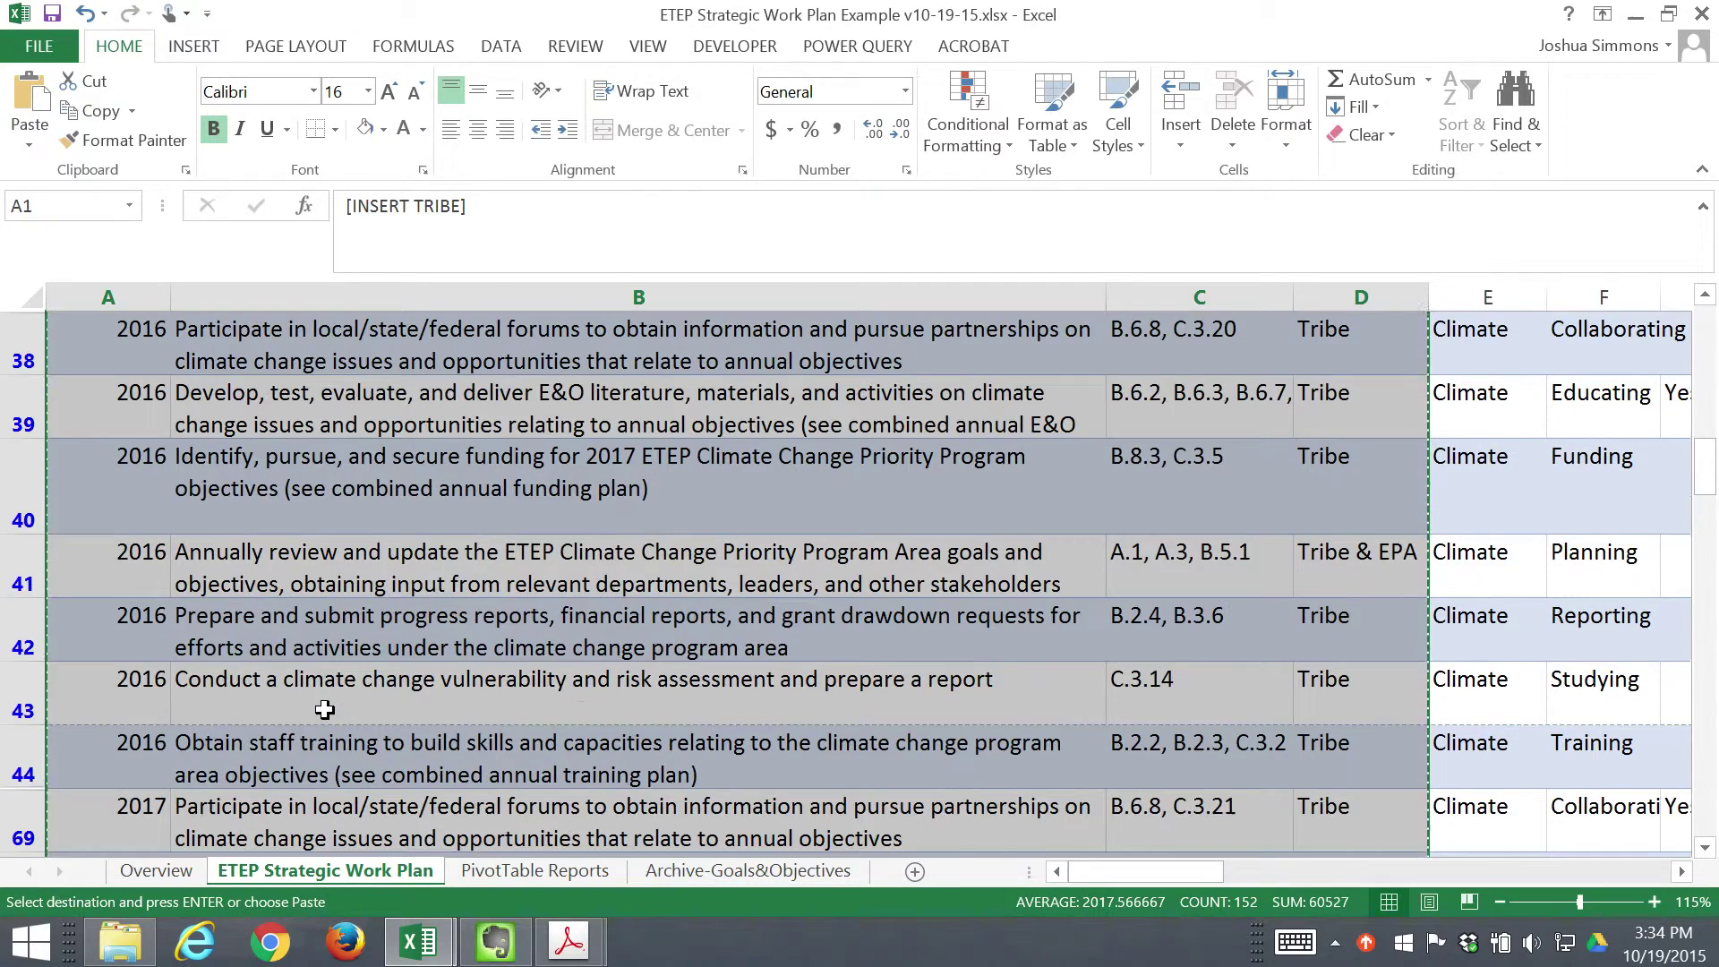
scroll(332, 709, "down", 1)
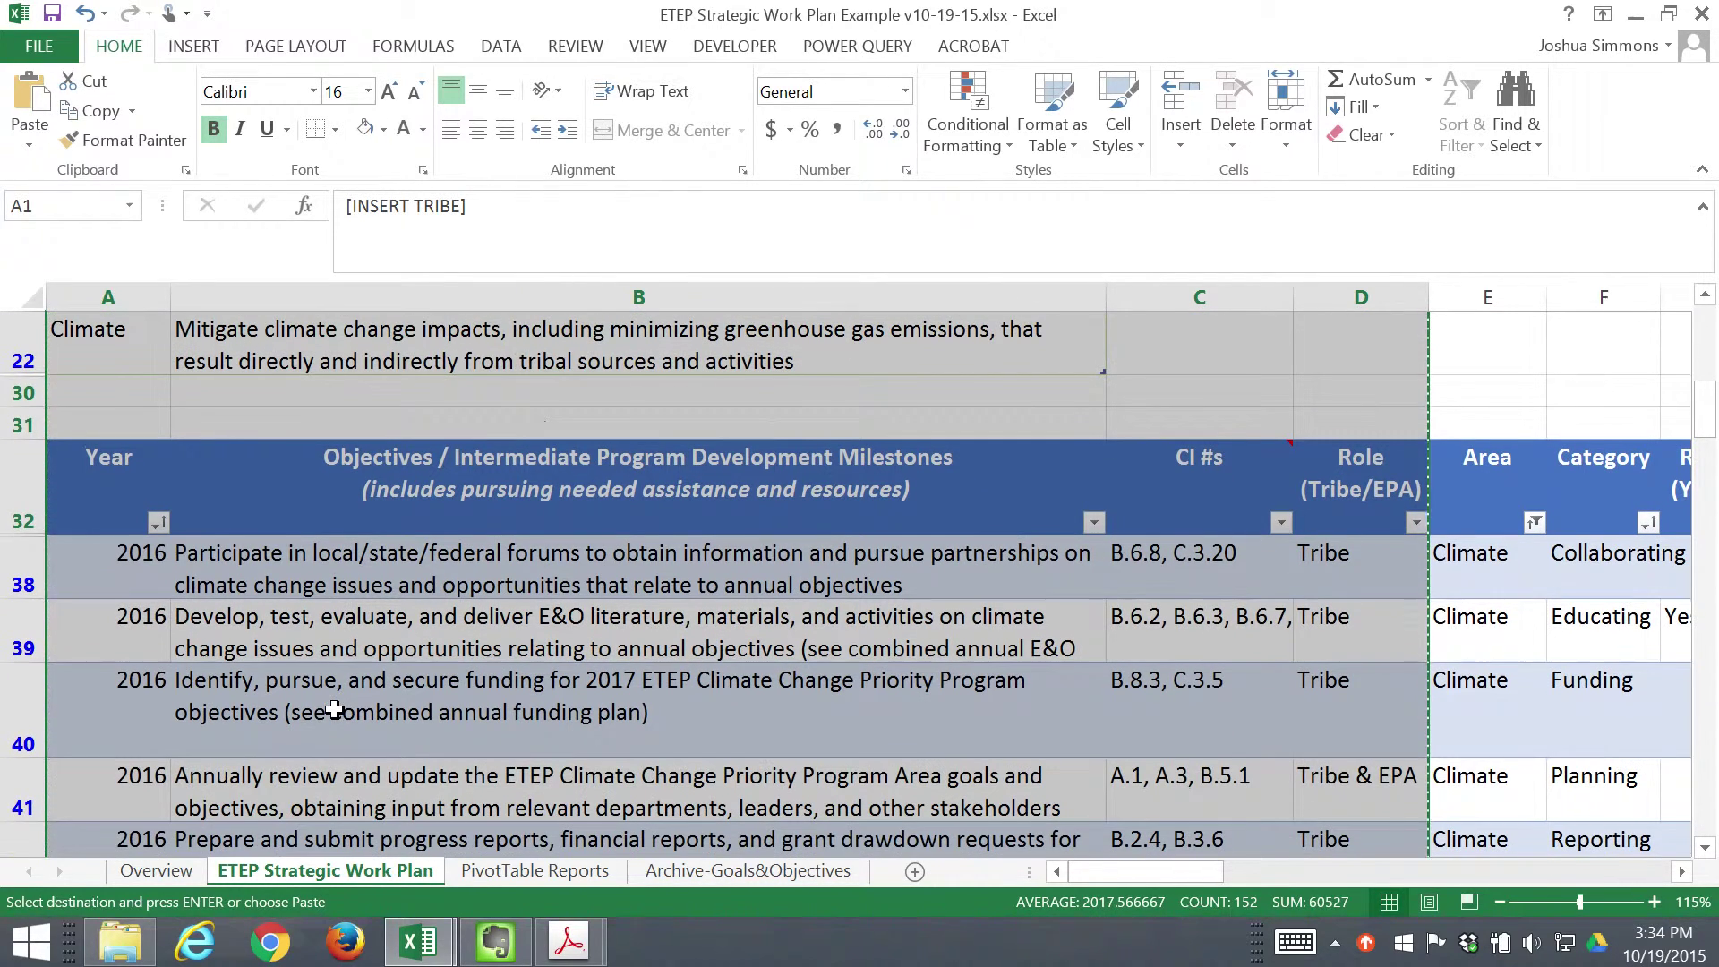
- Set the row height to 45 for the Climate rows 11, 21 and 22 in the program description and long-term goals tables
left_click(19, 563)
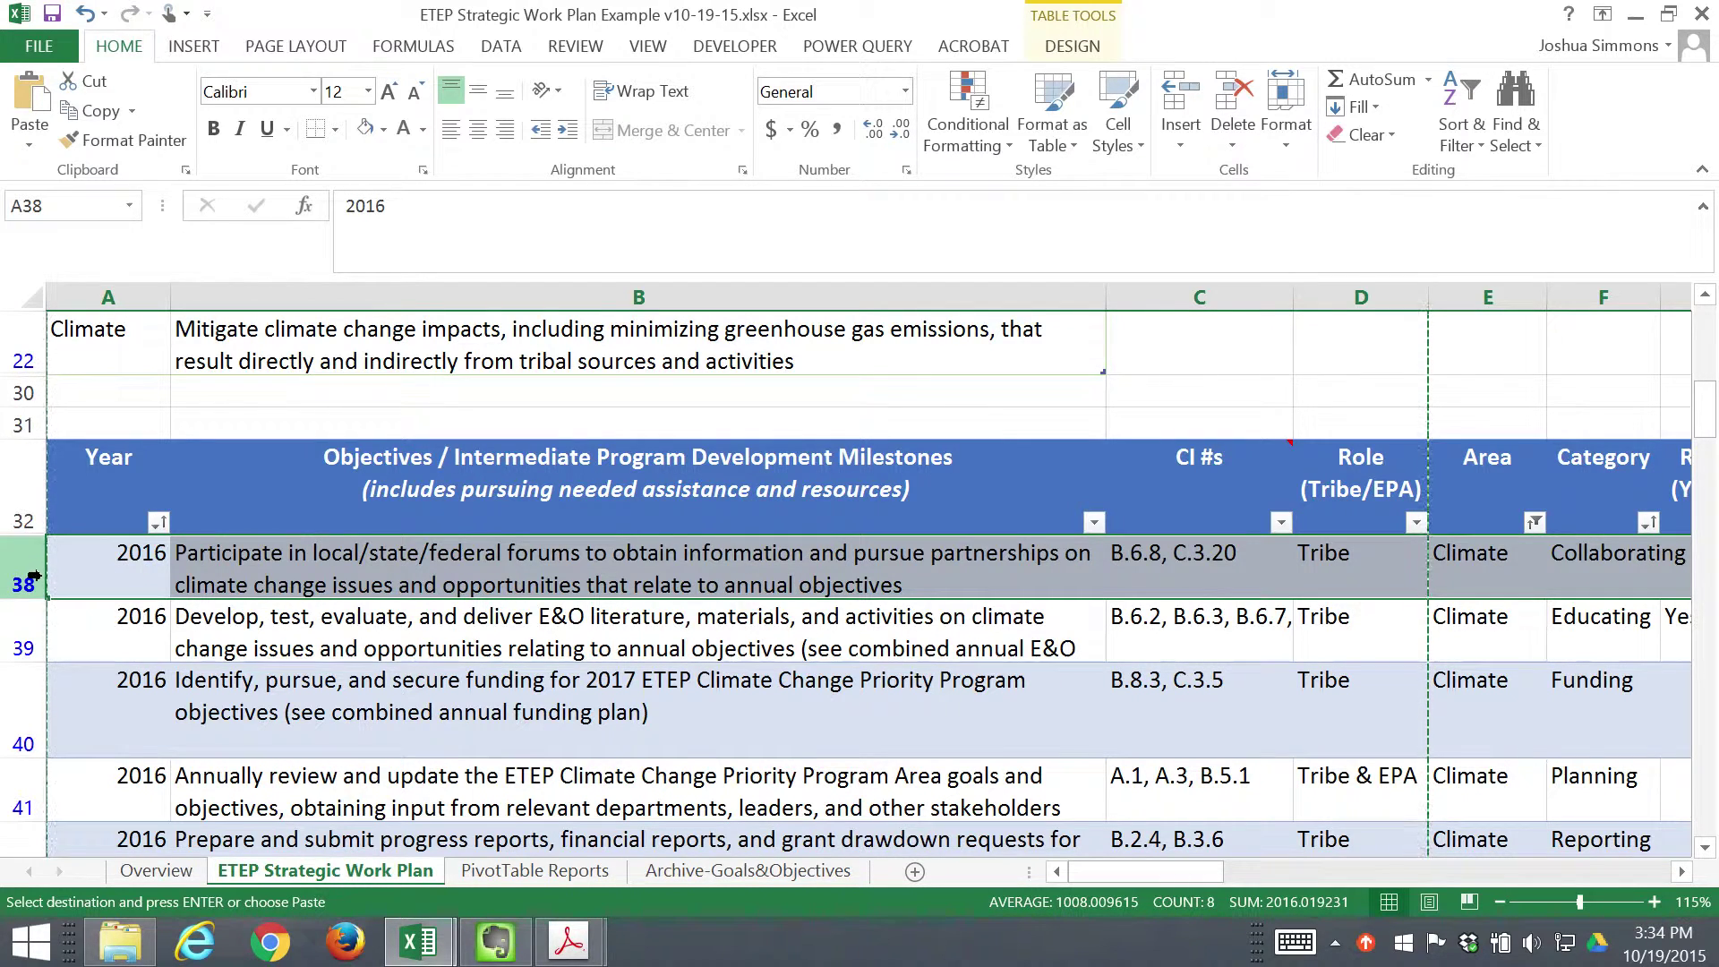
scroll(35, 581, "down", 1)
scroll(36, 586, "up", 4)
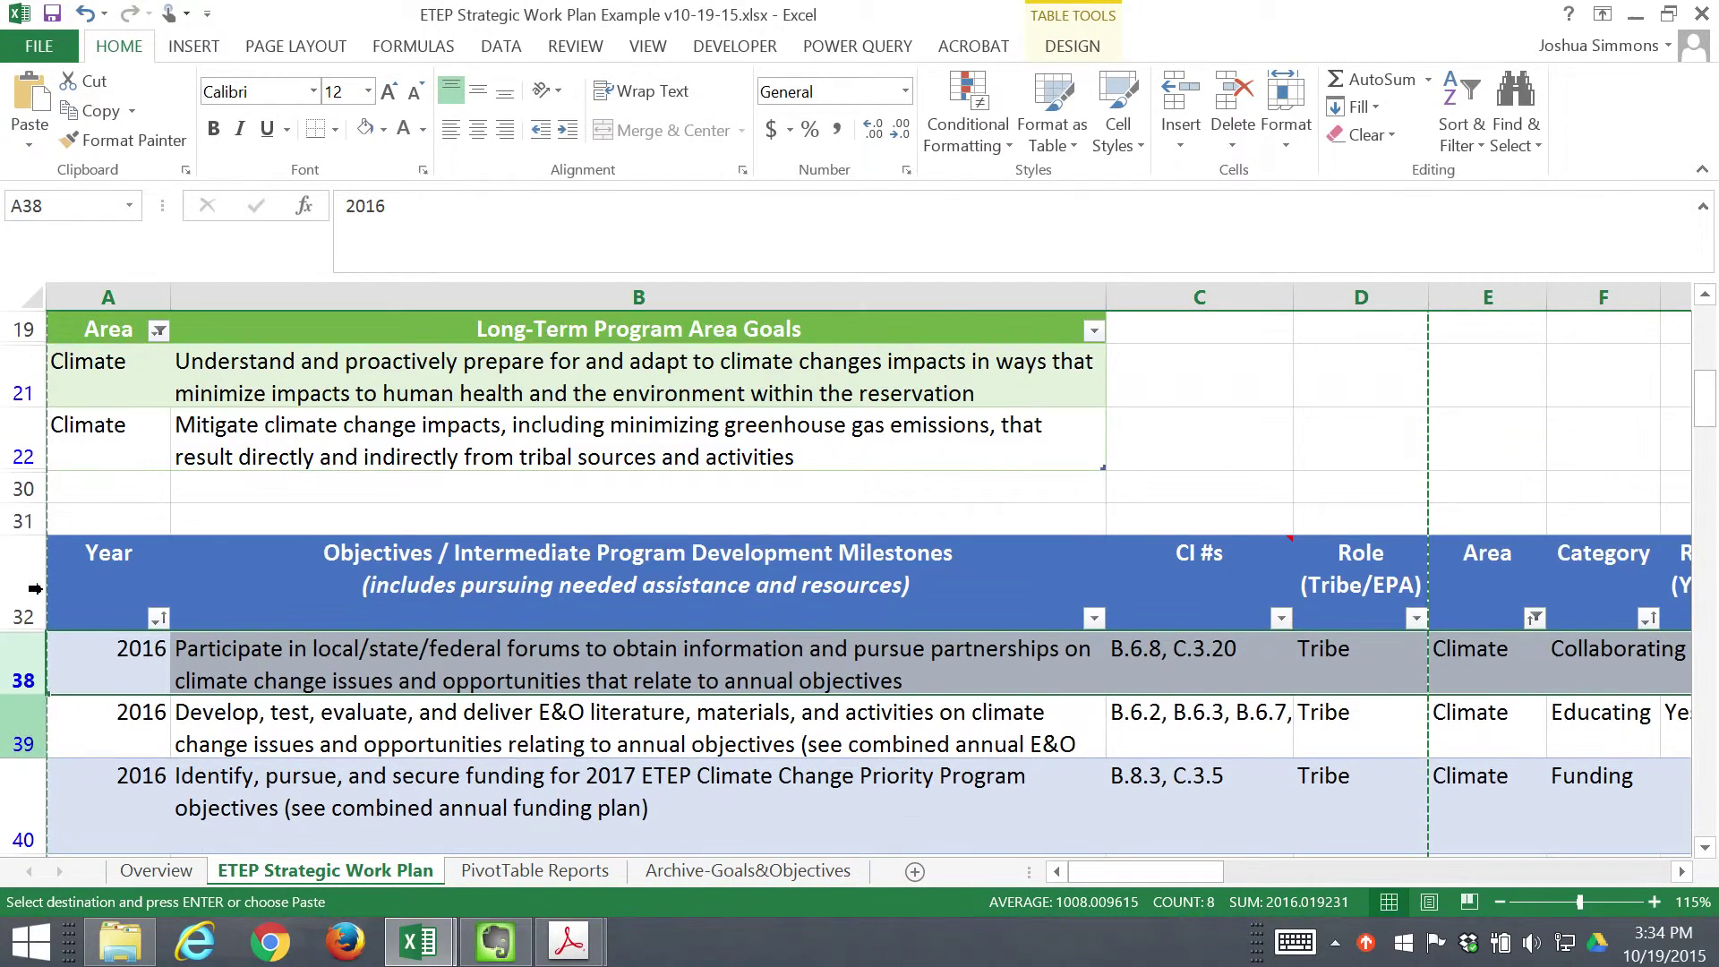
left_click(5, 515)
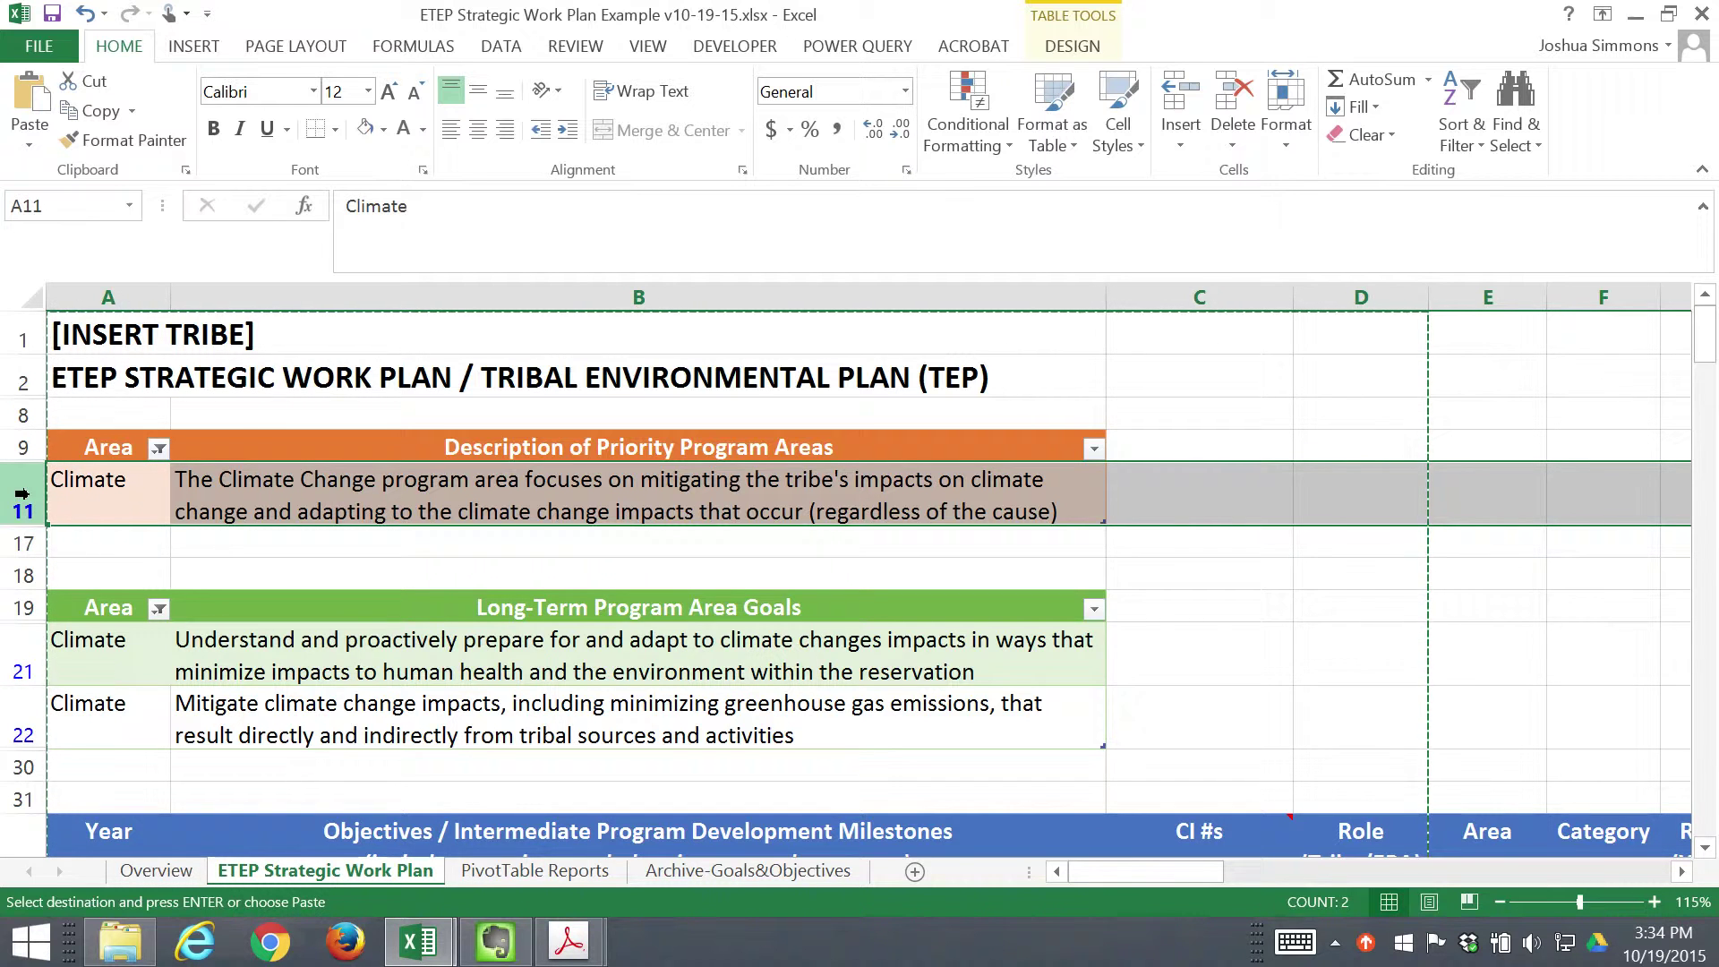
left_click(9, 646, "ctrl")
left_click(18, 709, "ctrl")
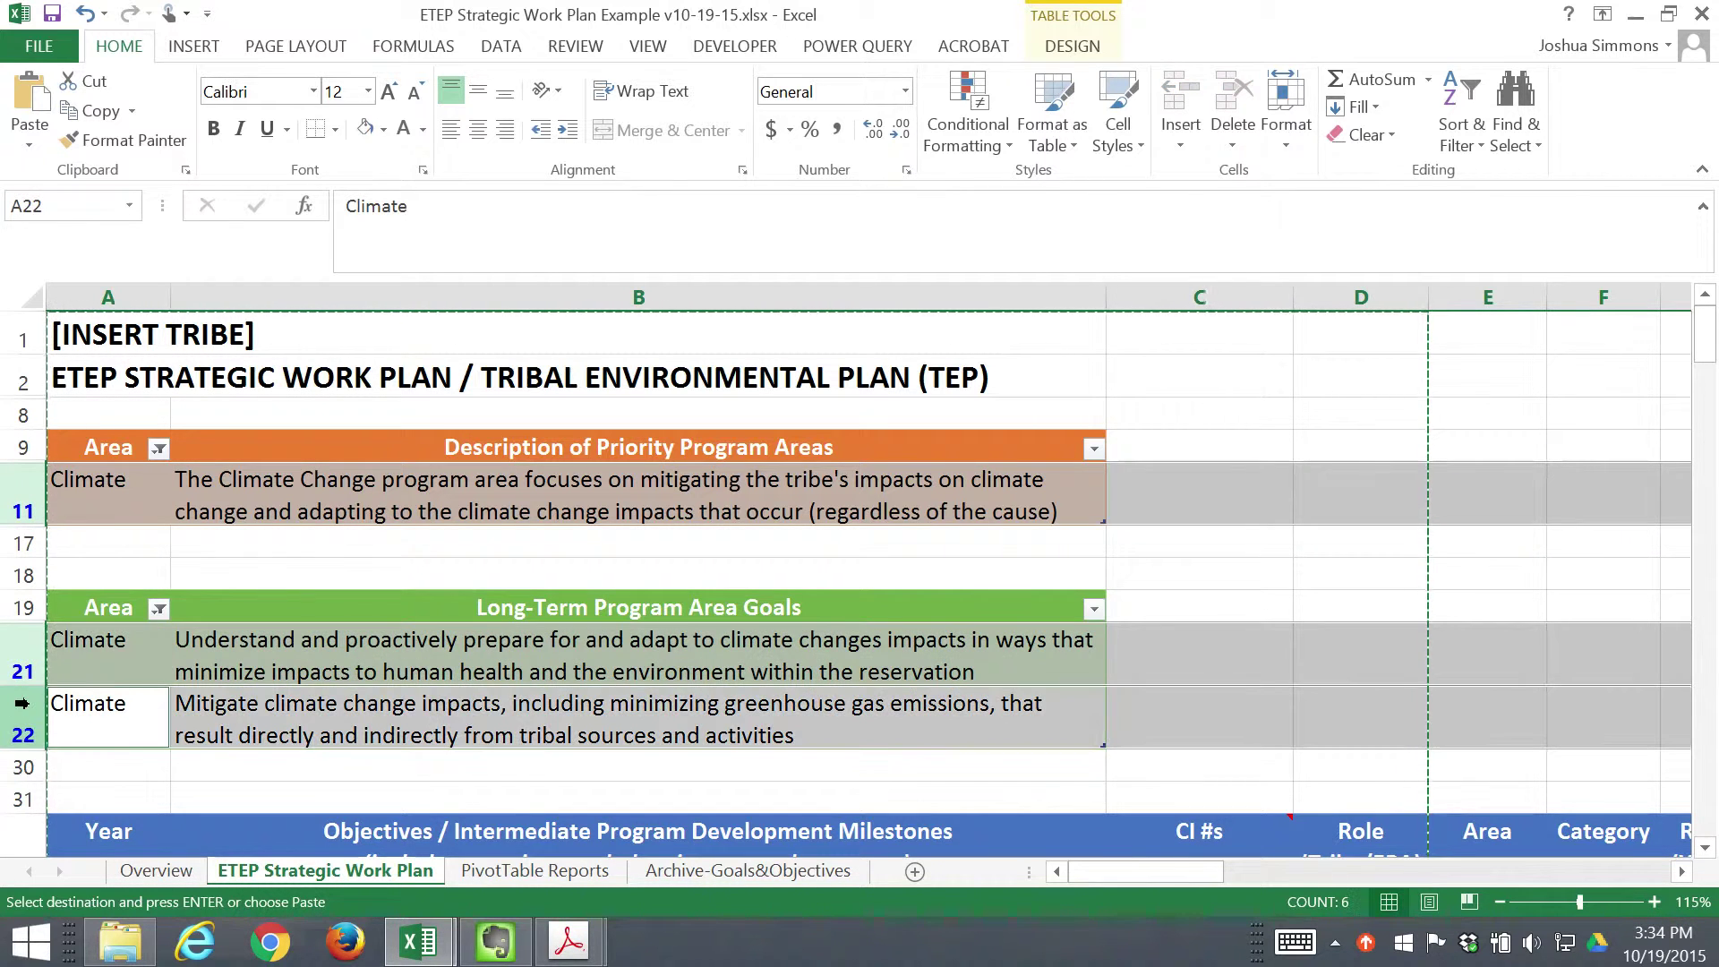
right_click(36, 714)
left_click(115, 622)
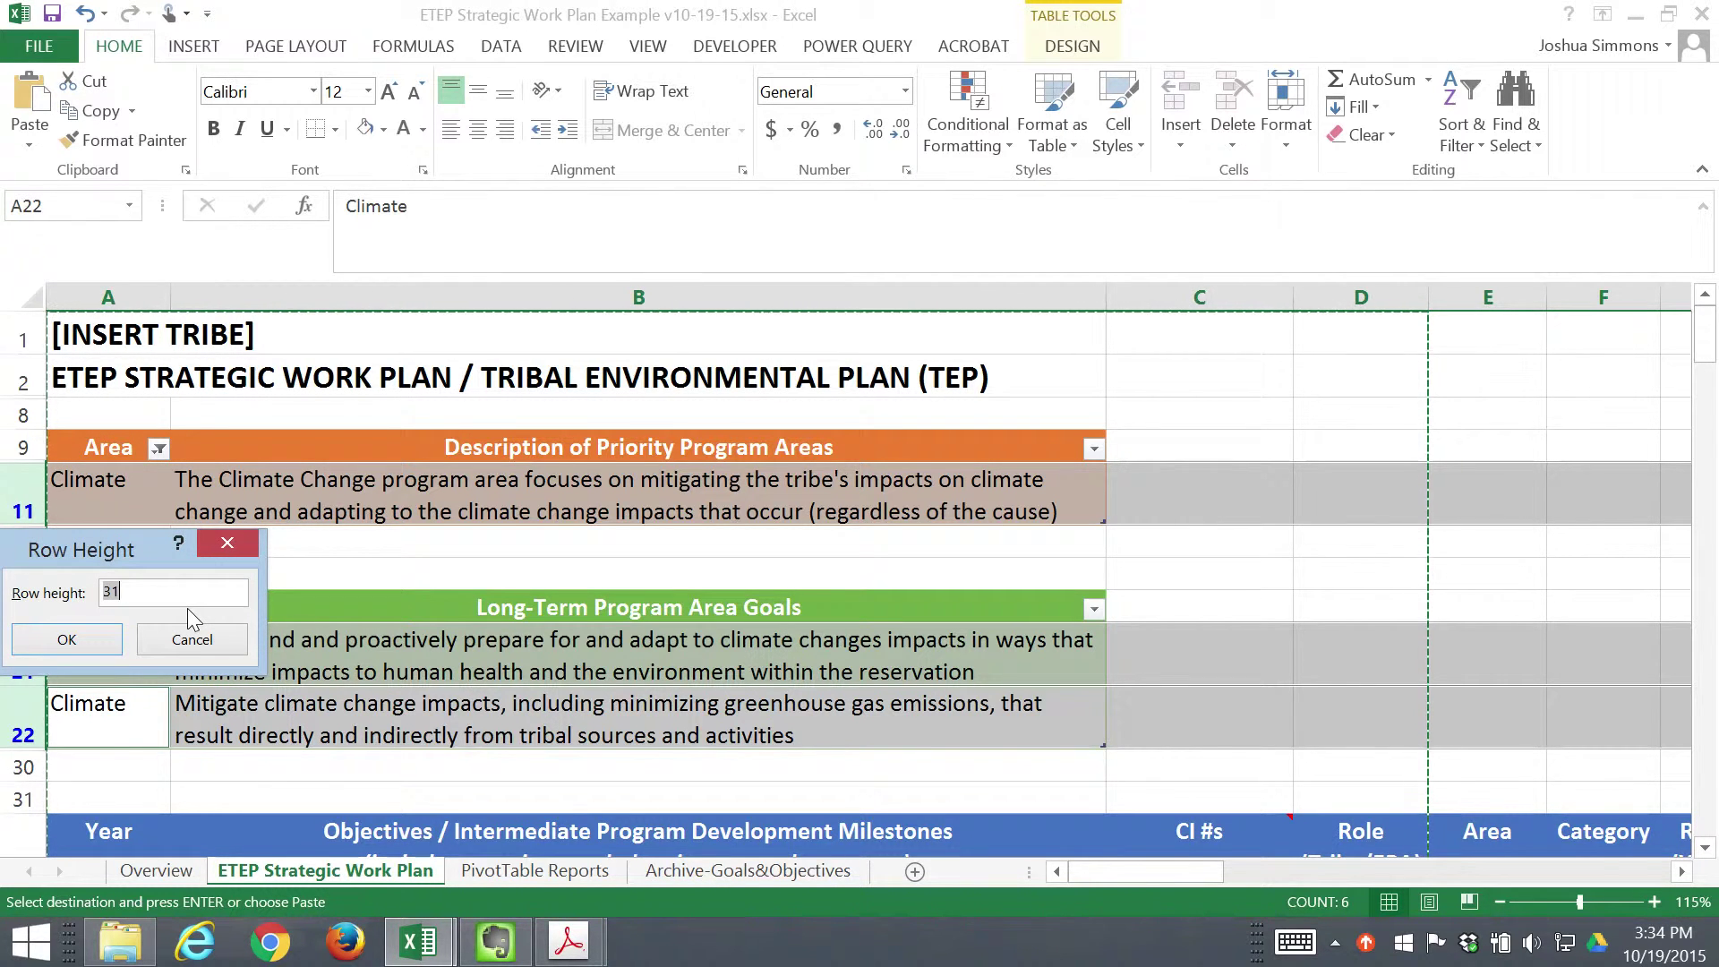
type("45")
key("Return")
- Set the row height to 45 for the Climate rows 38 through 94 in the objectives table
scroll(170, 556, "down", 2)
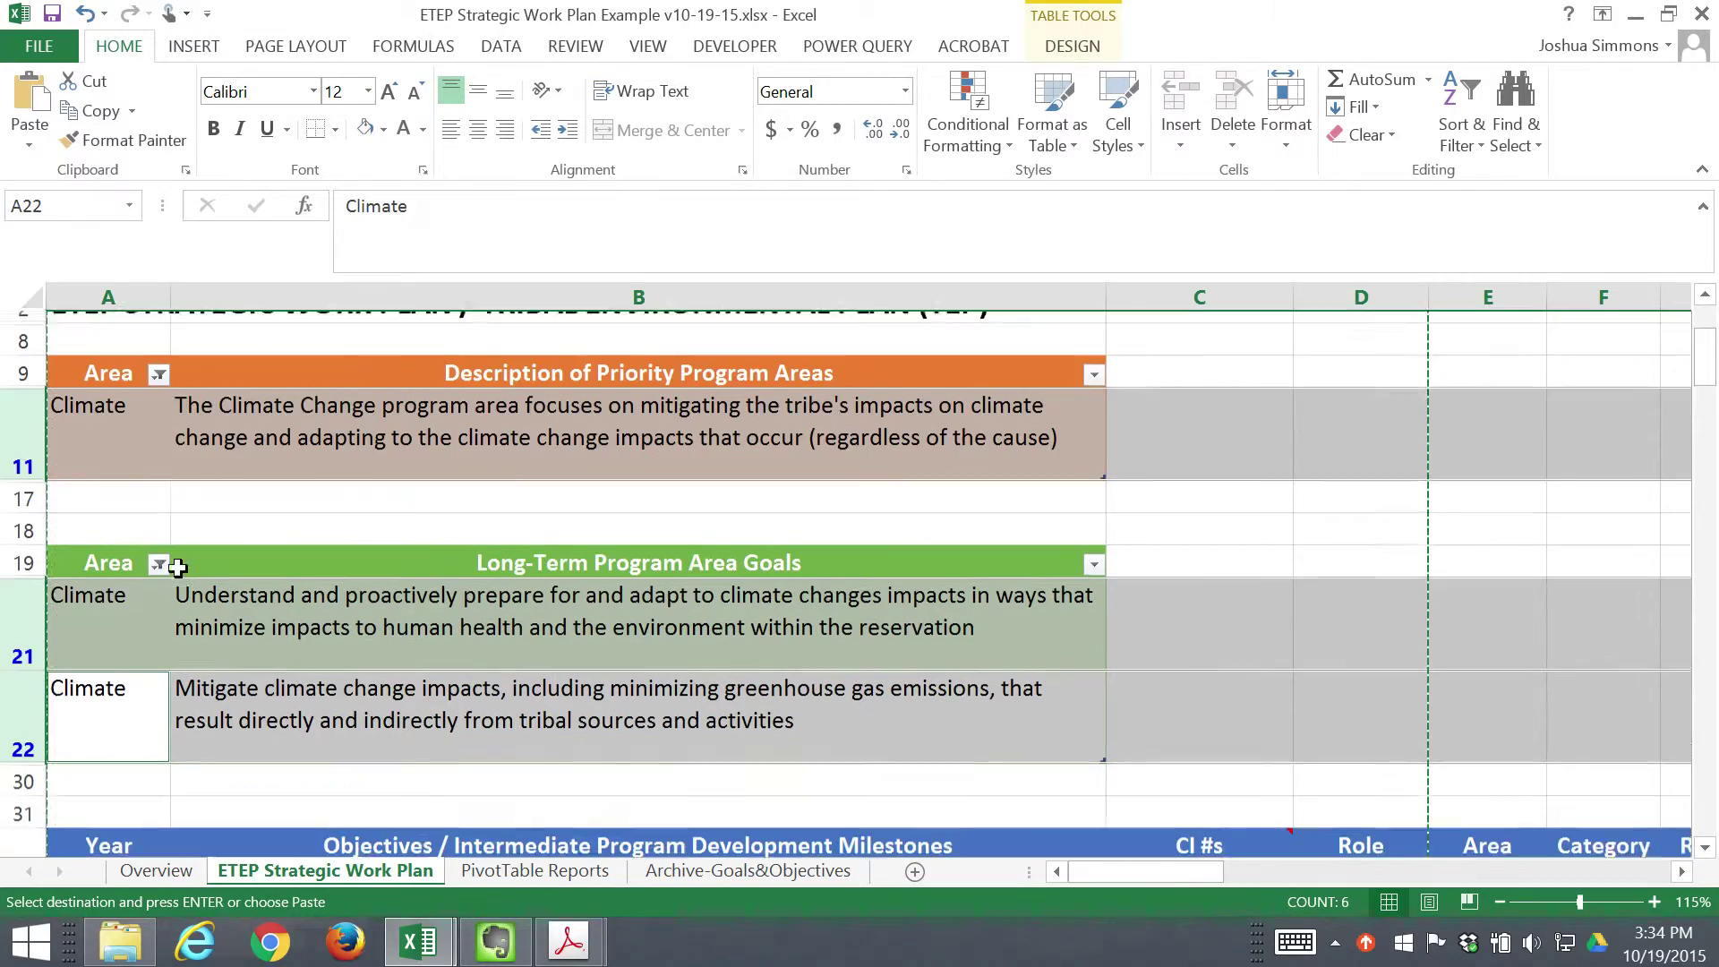
scroll(45, 750, "down", 2)
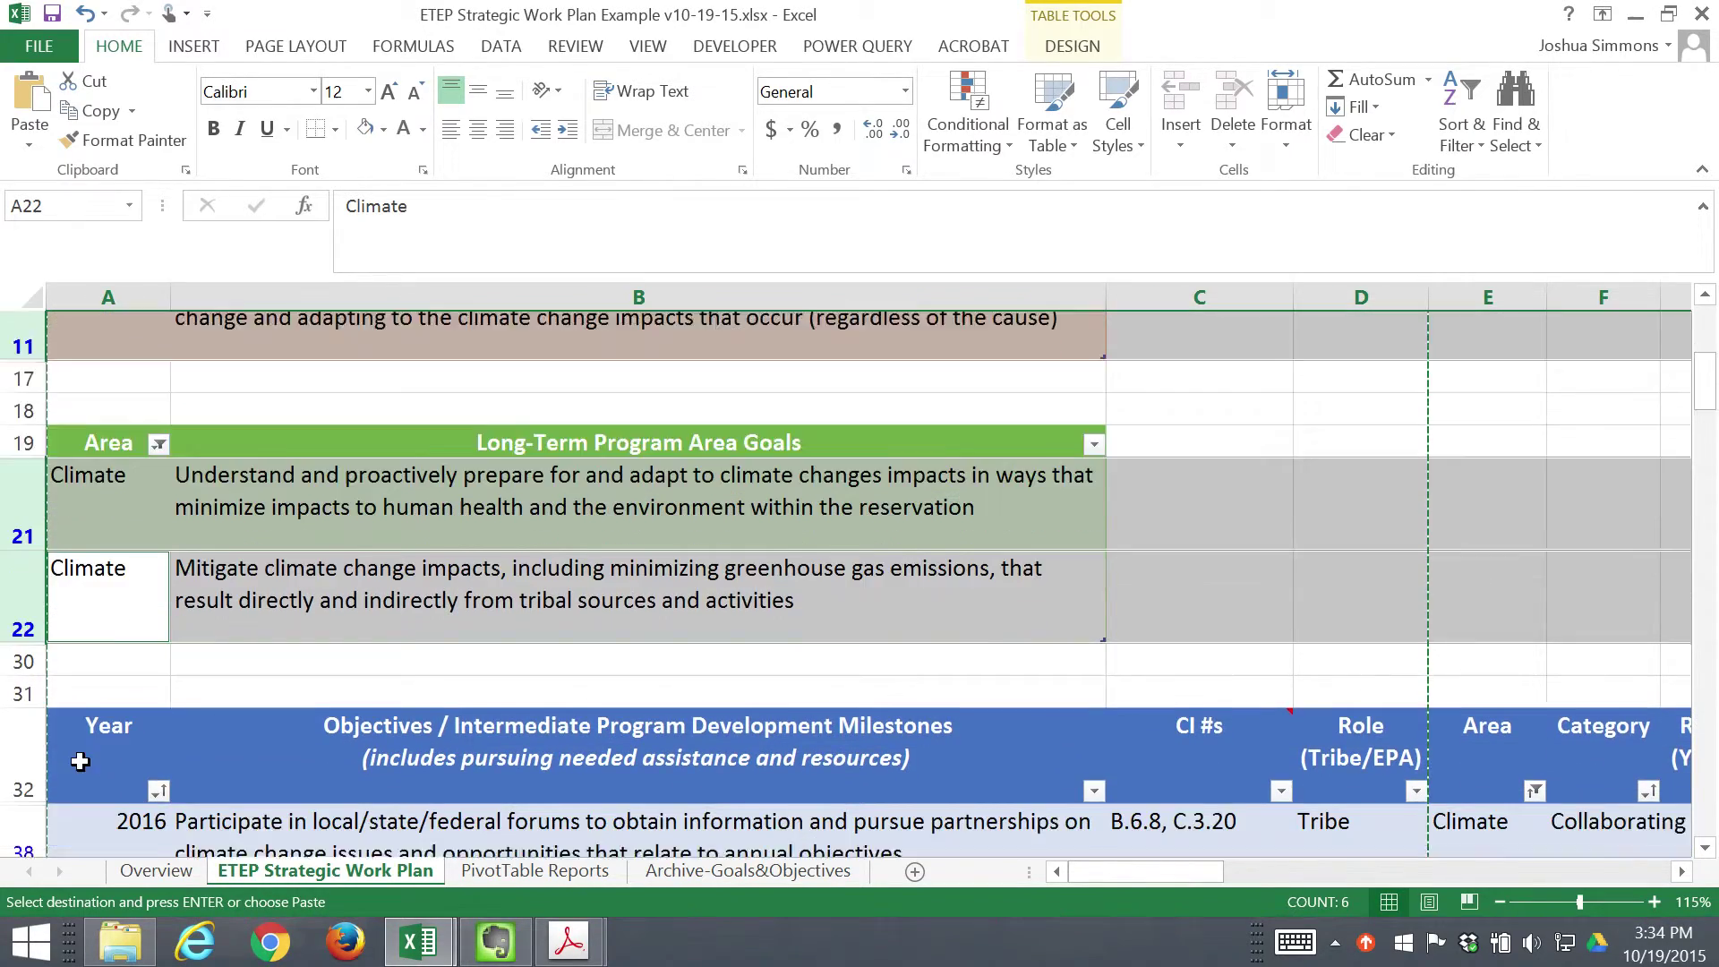
left_click(34, 698)
scroll(34, 698, "down", 12)
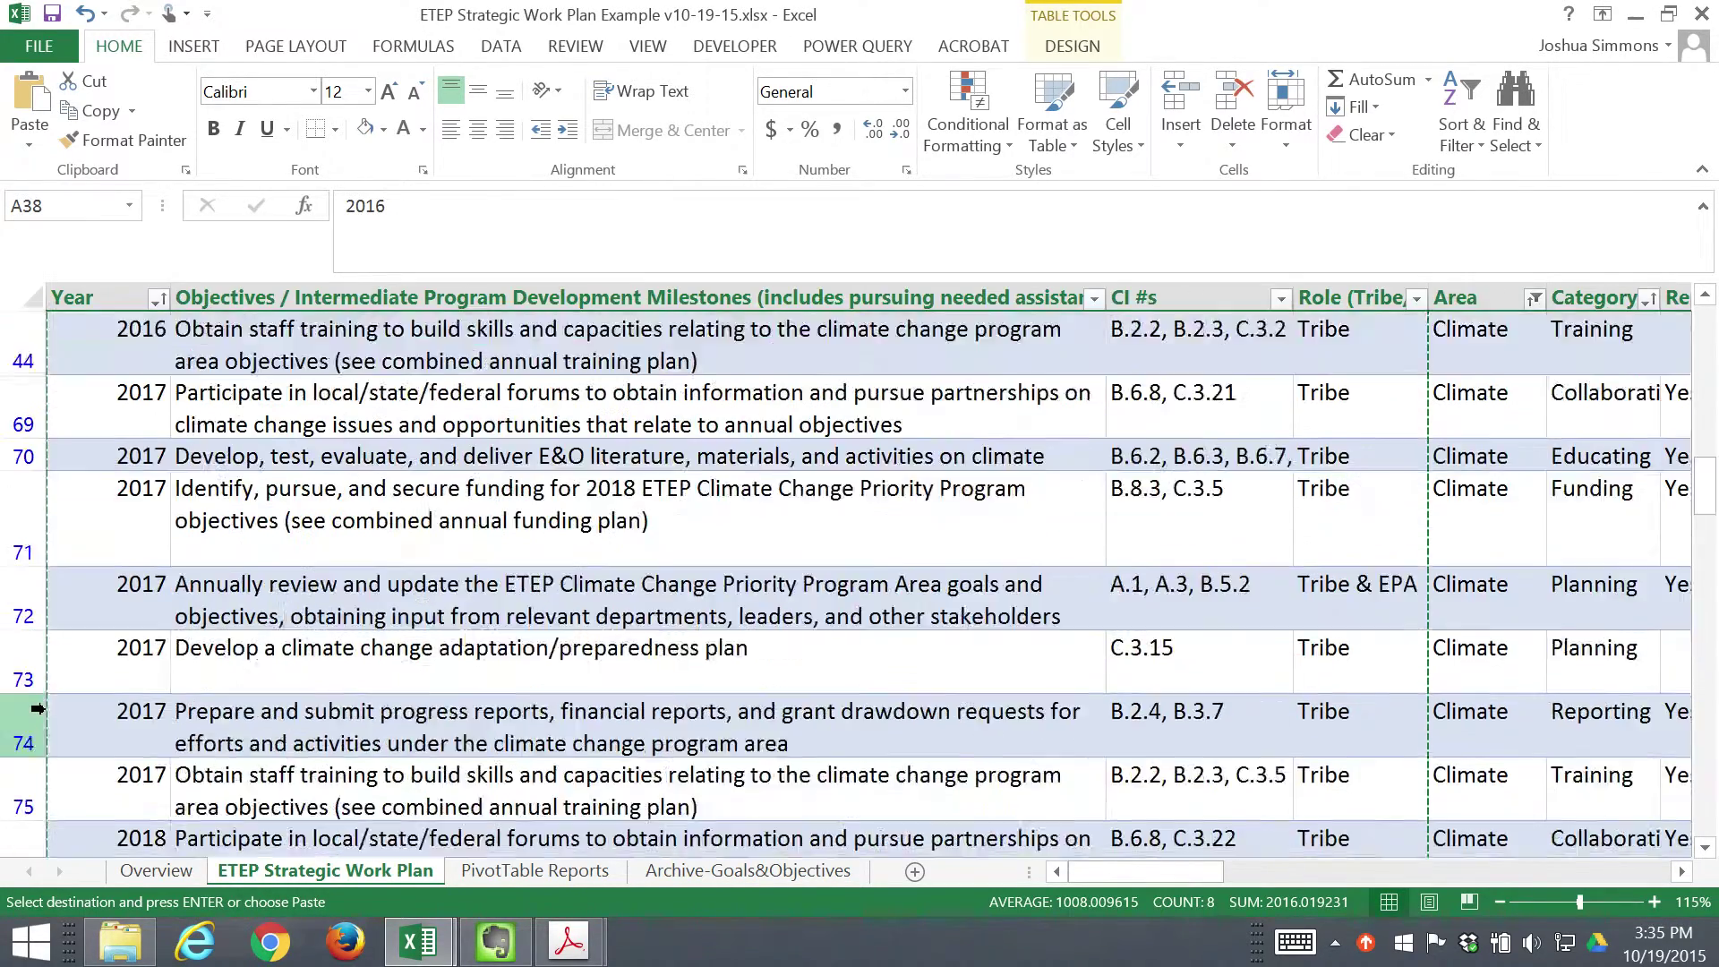
scroll(27, 716, "down", 2)
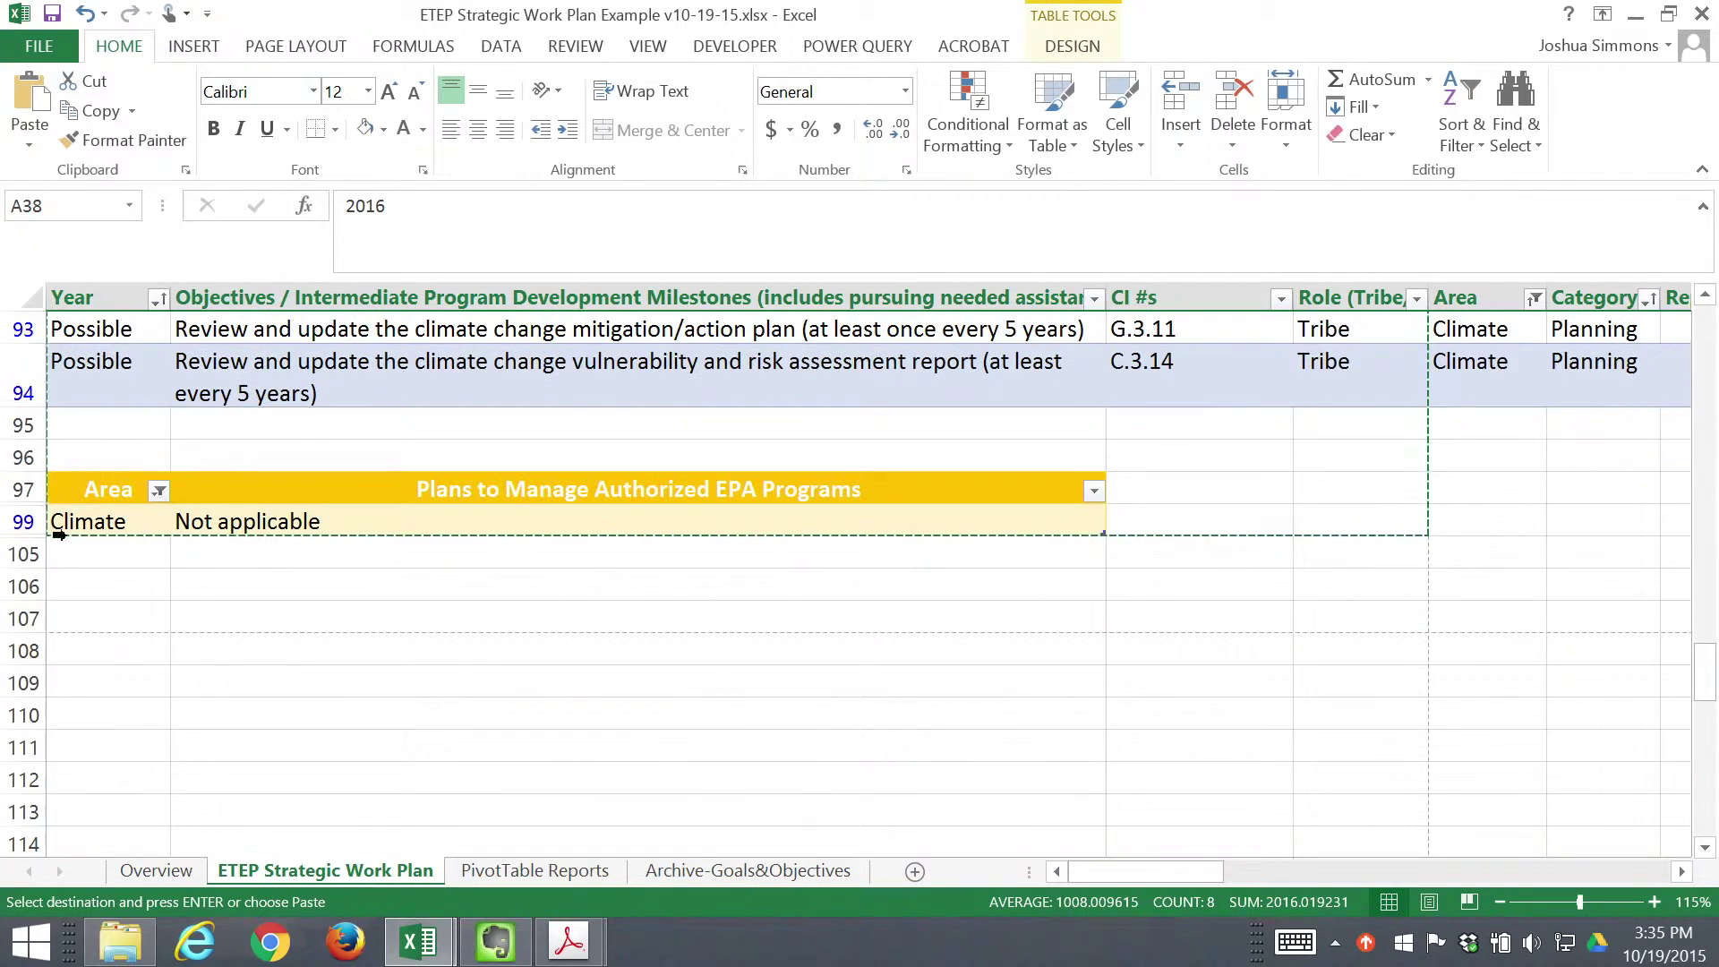
left_click_drag(20, 329, 22, 390)
right_click(21, 394)
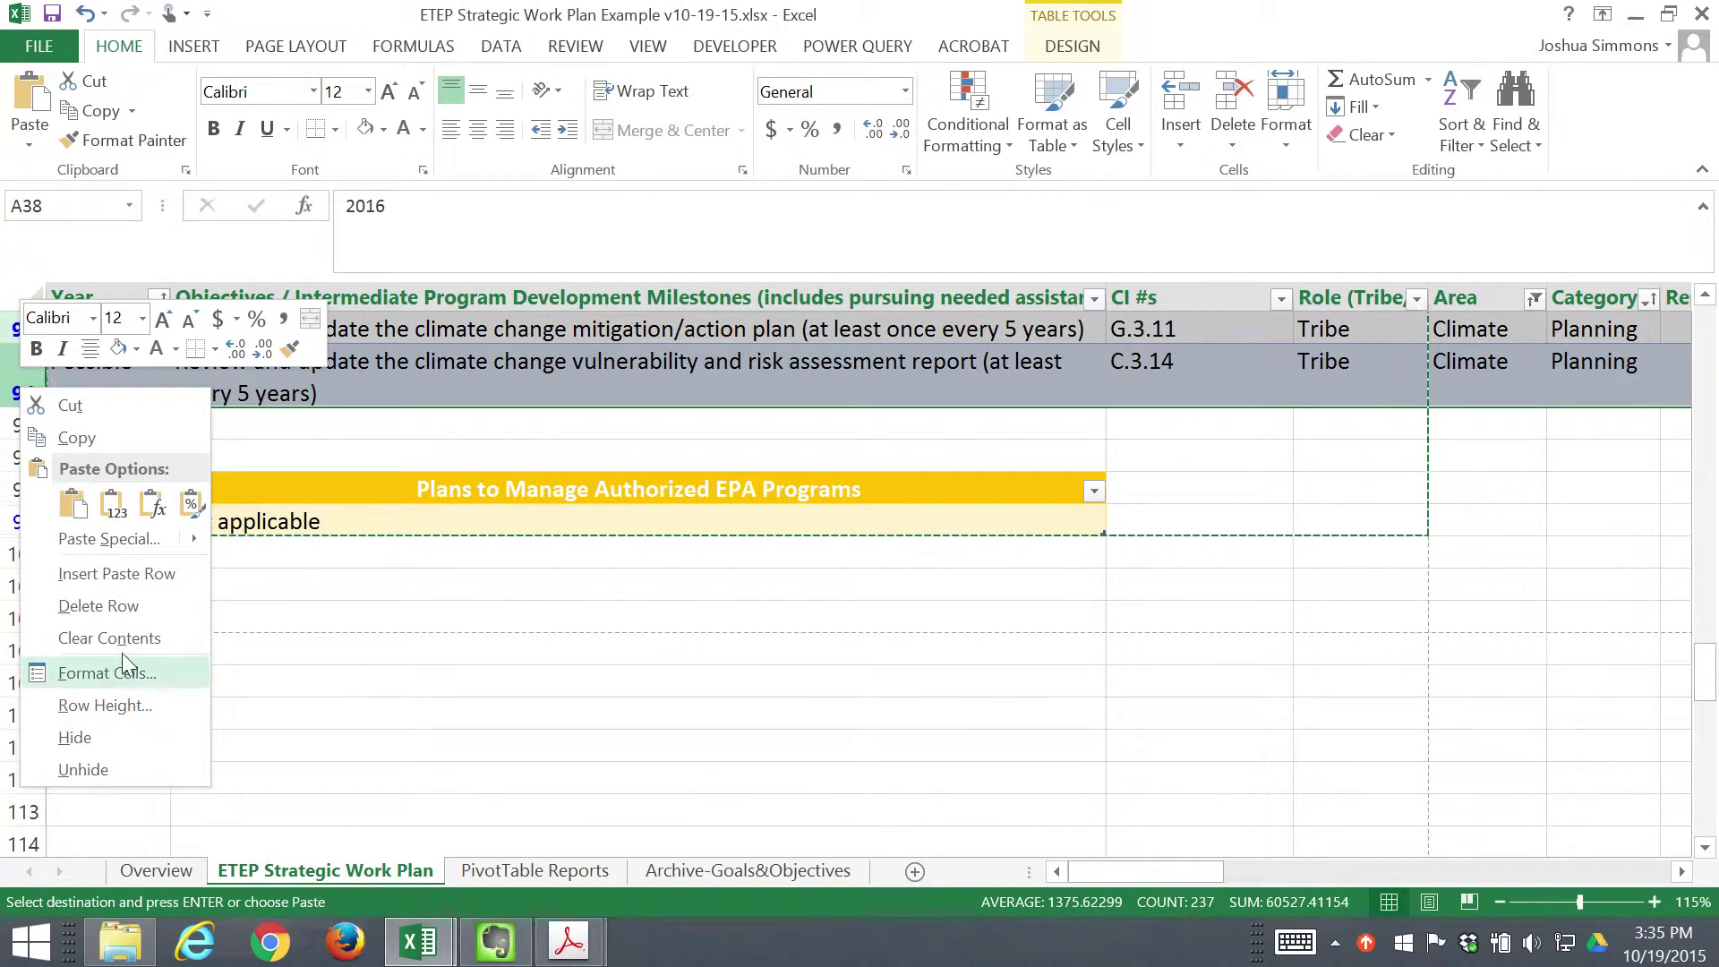
left_click(104, 704)
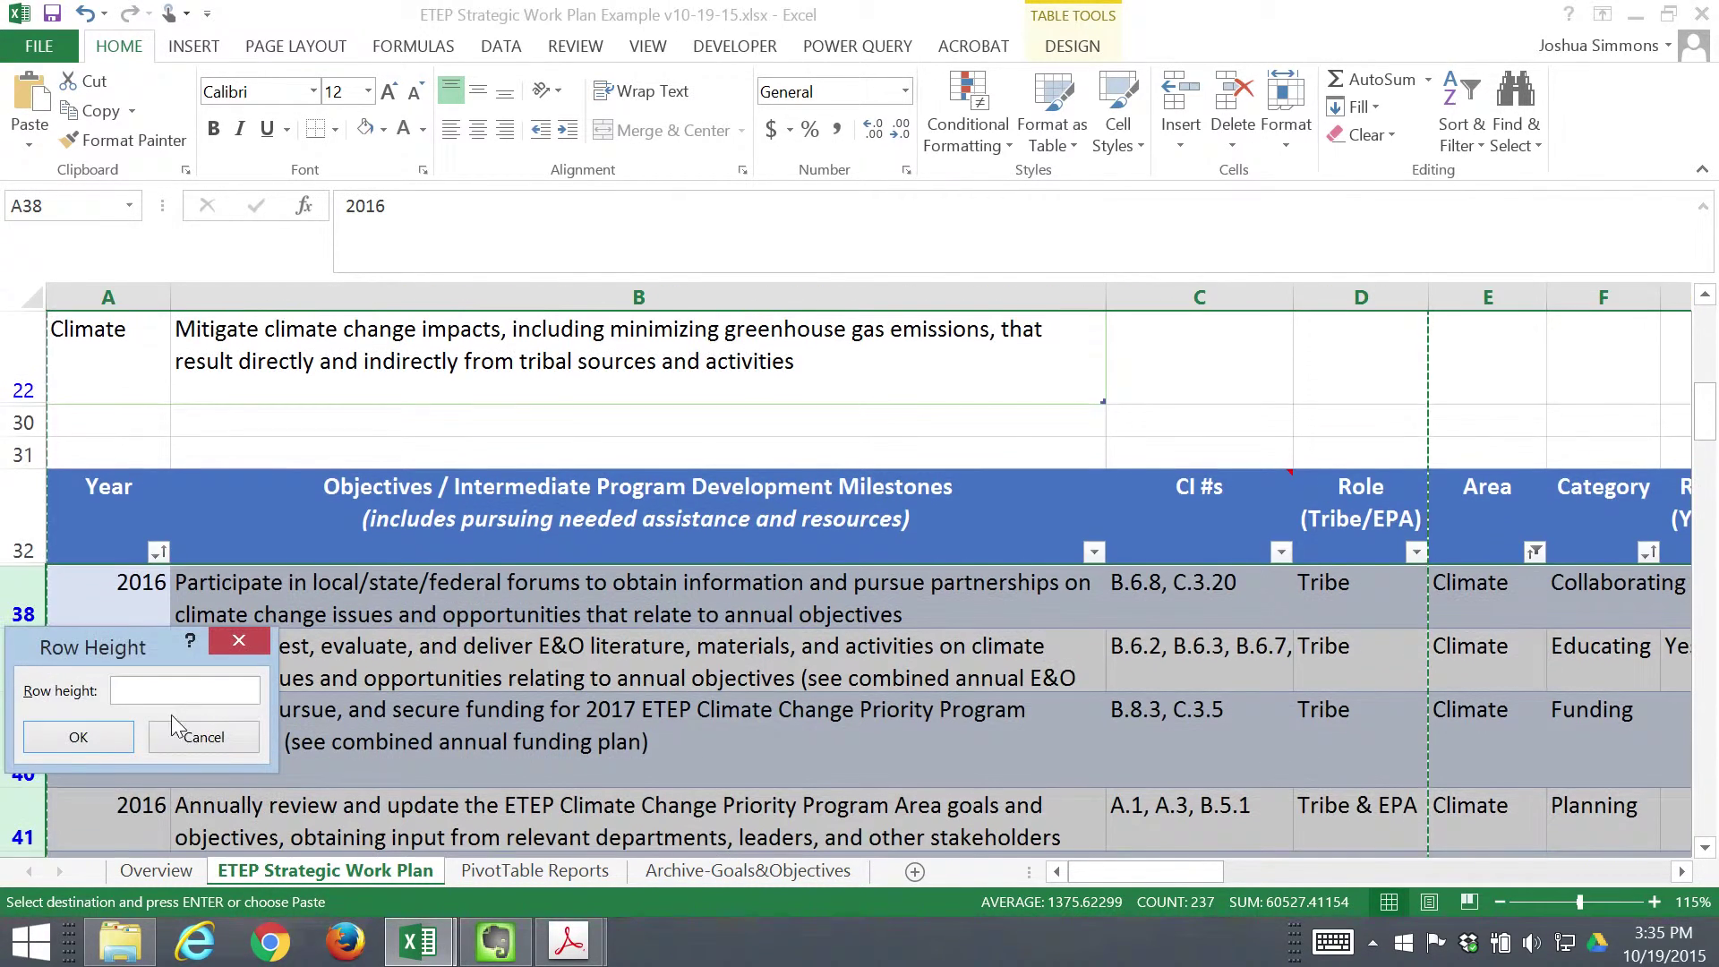
type("45")
key("Return")
- Set the row height to 45 for the Climate row 99 in the Plans to Manage Authorized EPA Programs table
scroll(179, 716, "down", 2)
scroll(197, 726, "down", 7)
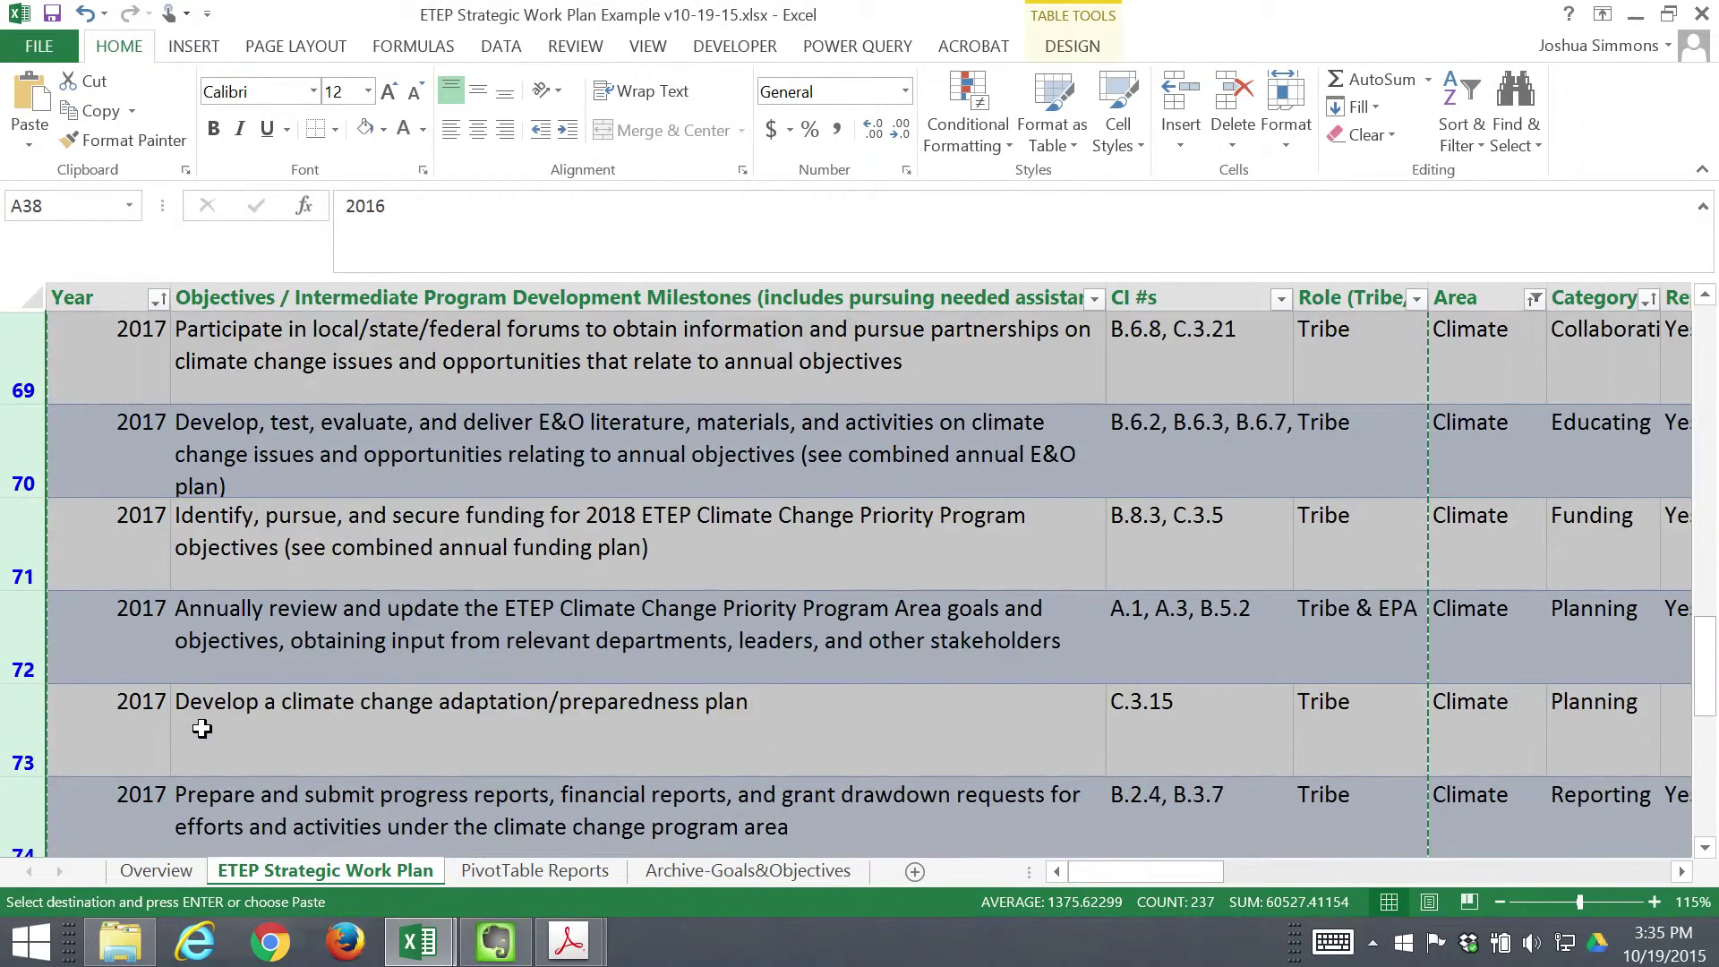
scroll(212, 732, "down", 3)
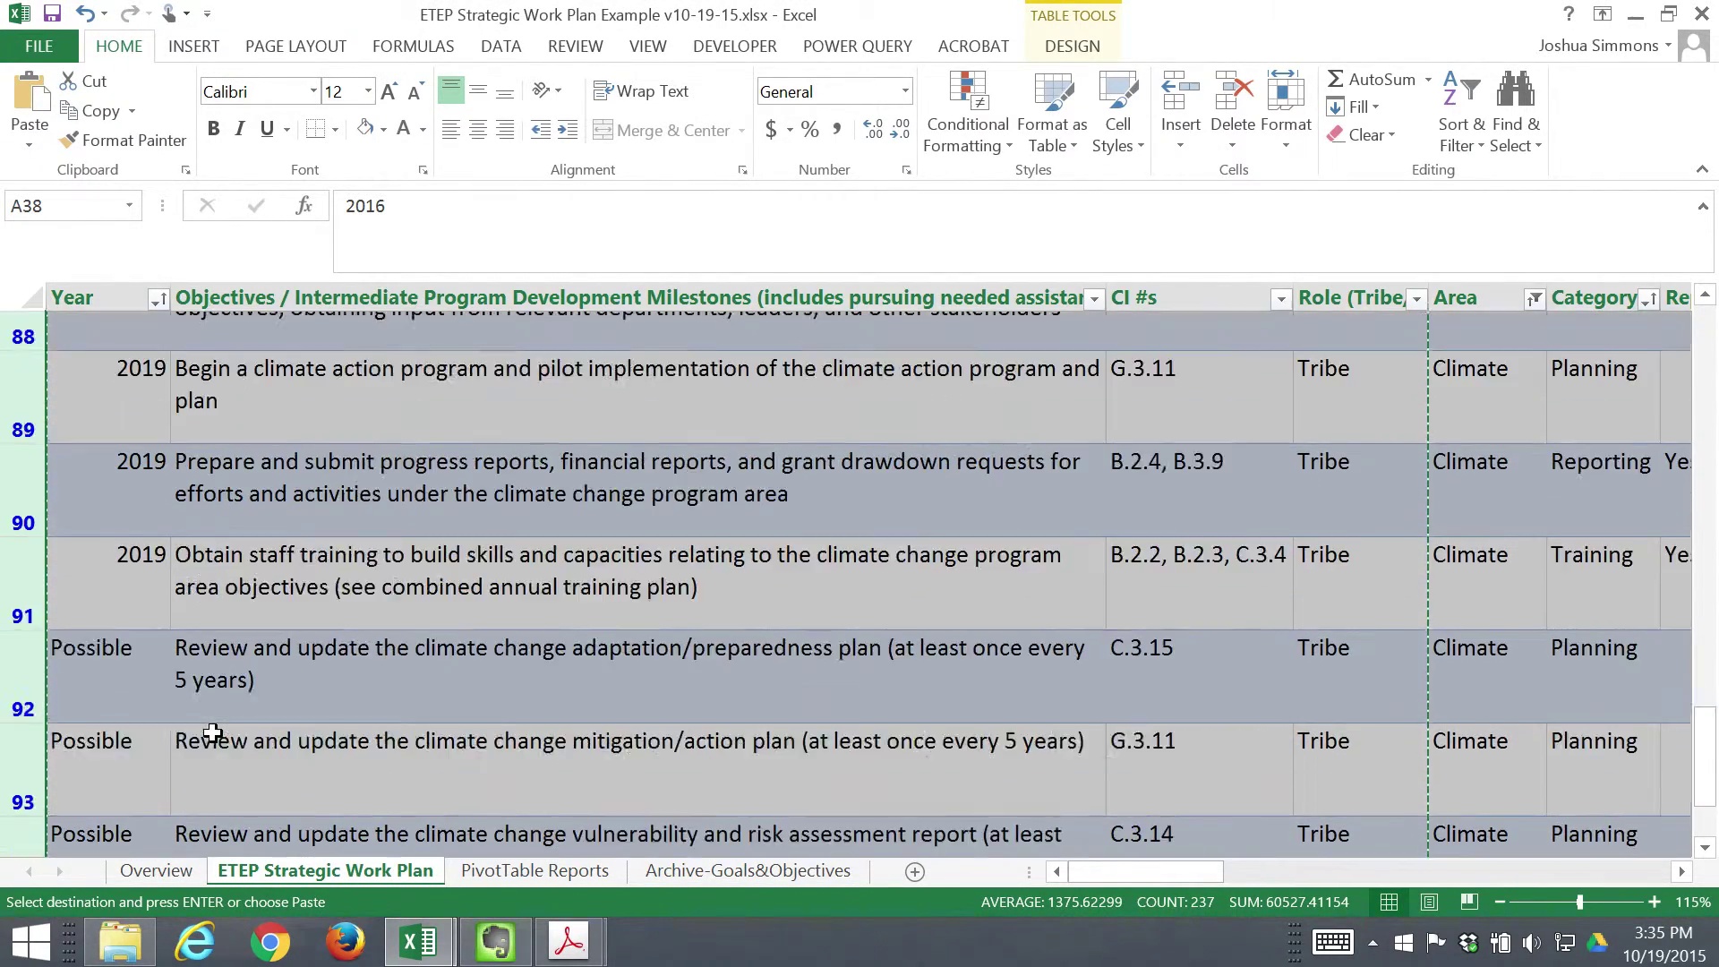
scroll(161, 698, "up", 1)
left_click(25, 611)
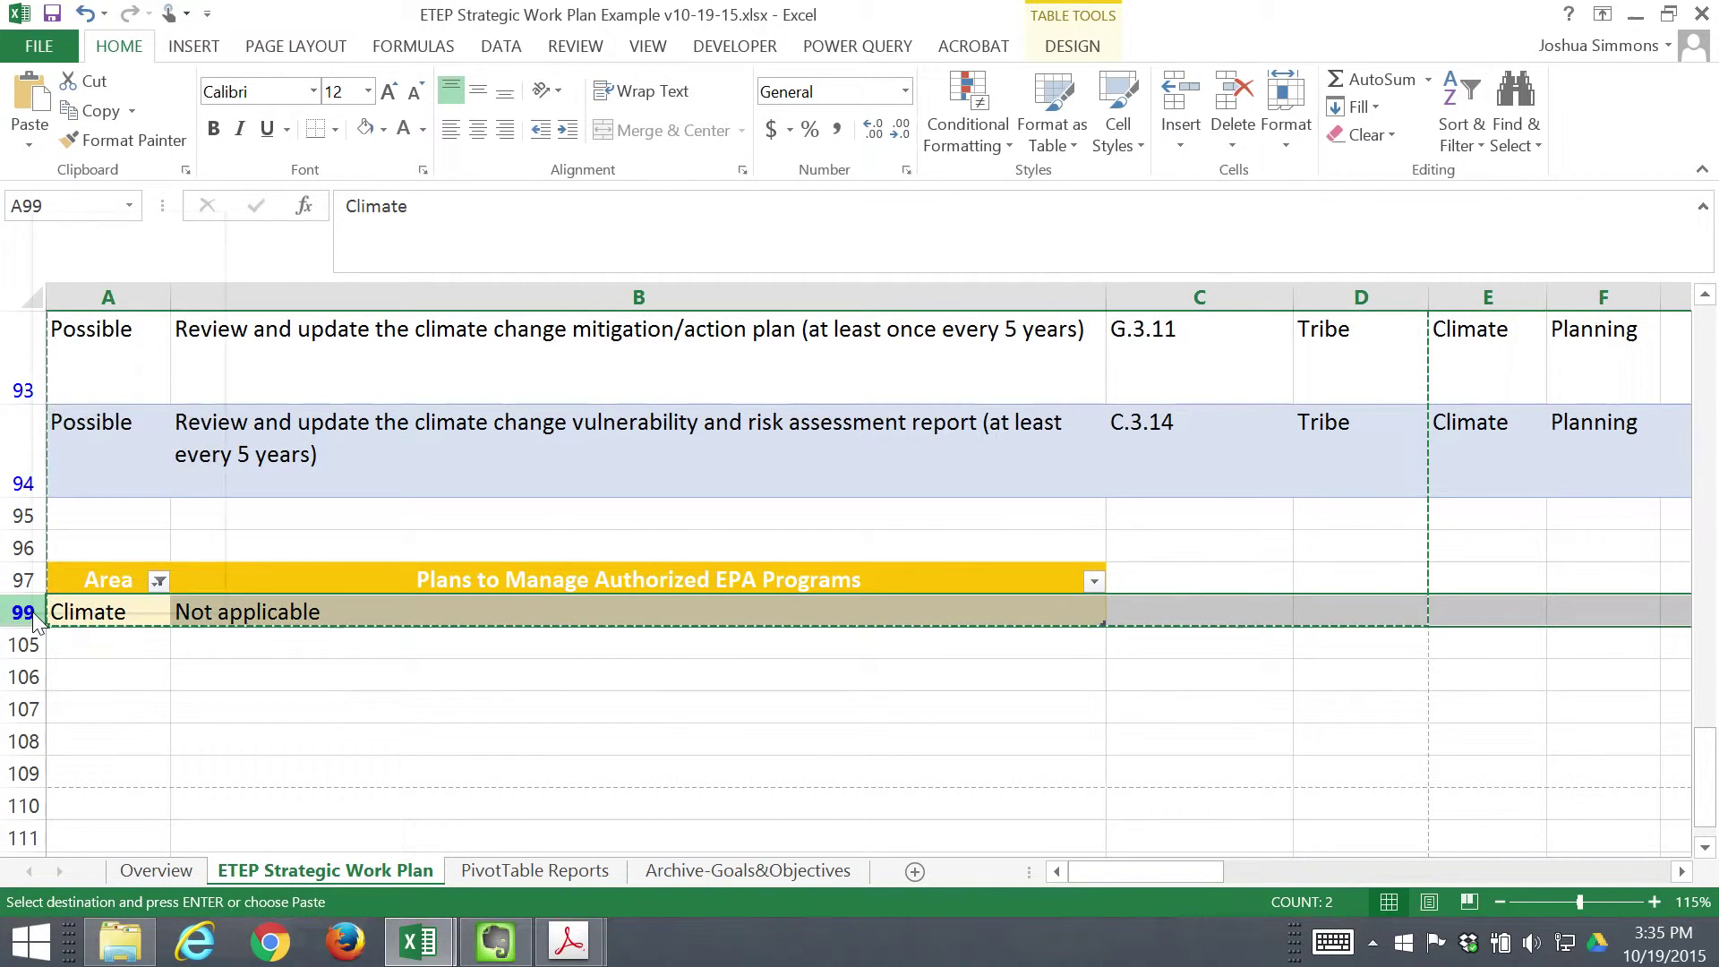
right_click(25, 612)
left_click(122, 531)
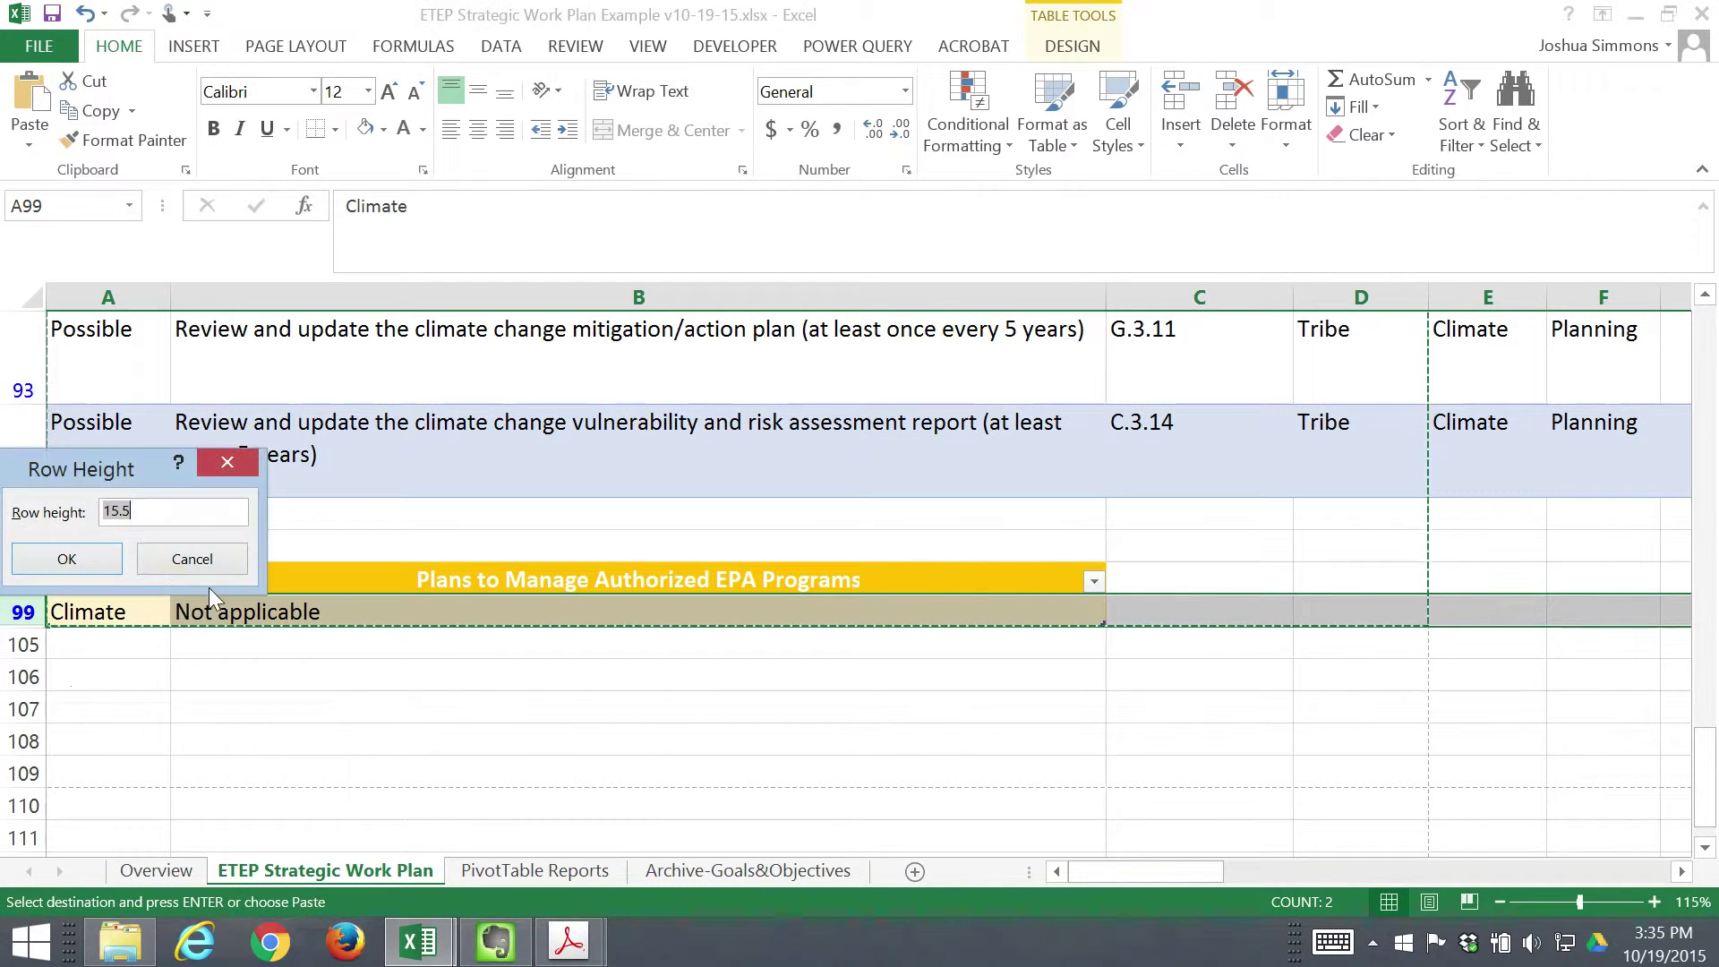
type("45")
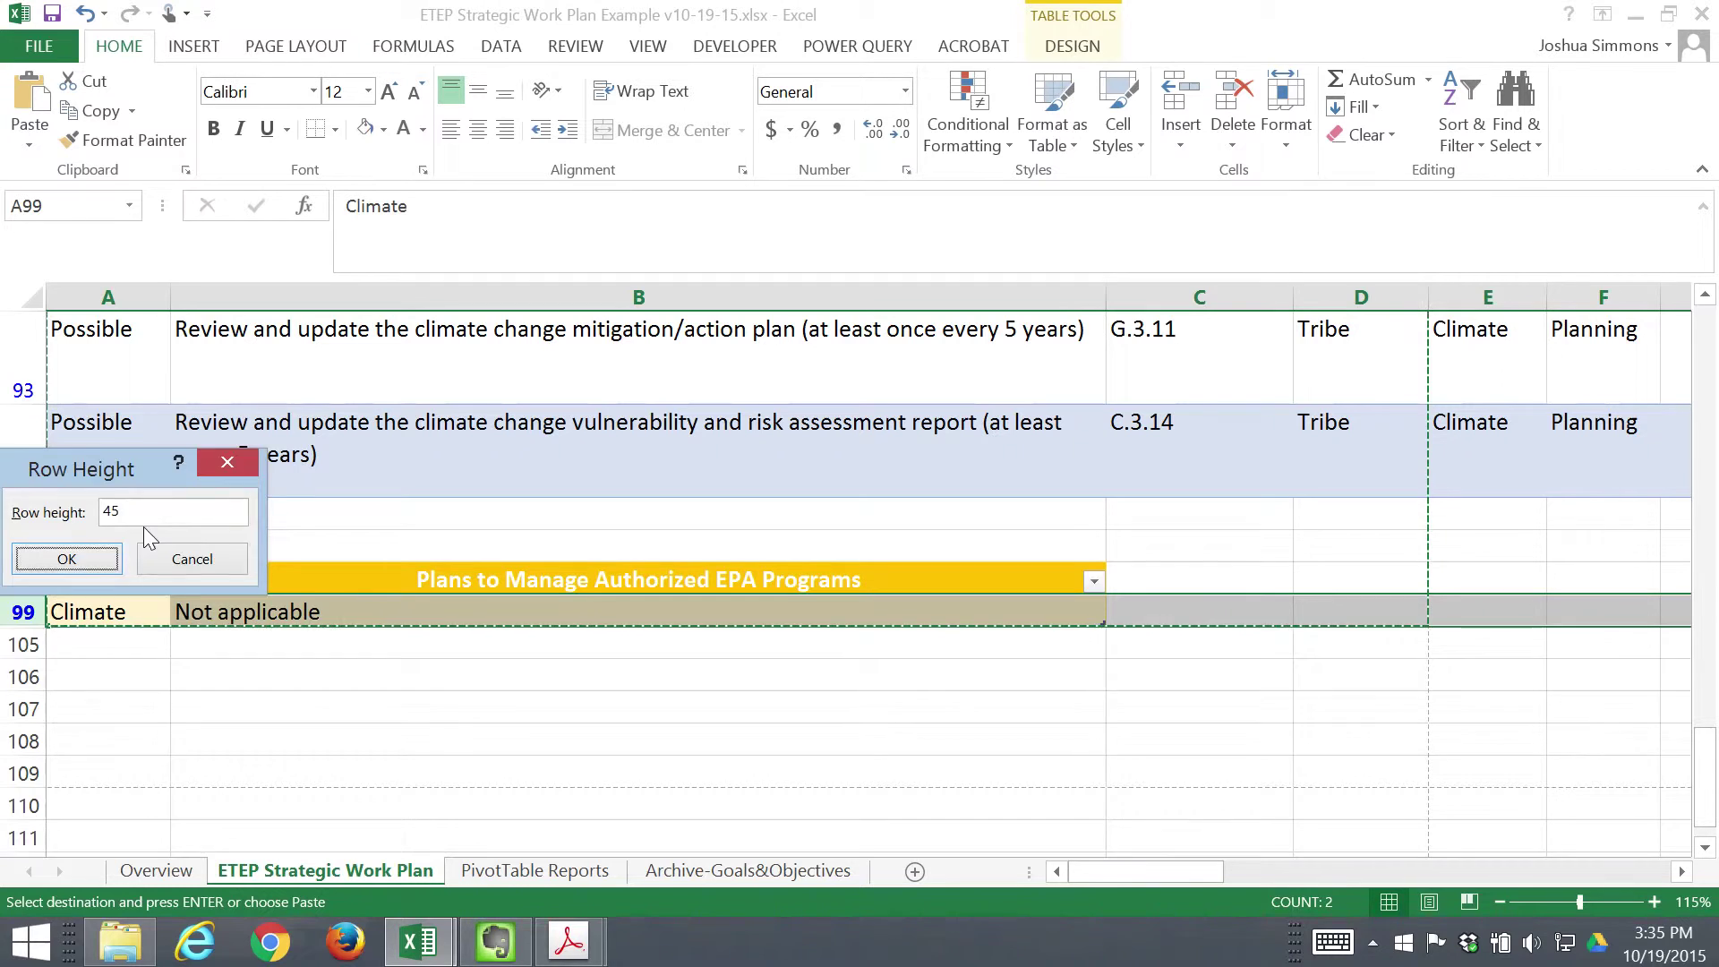
key("Return")
left_click(399, 622)
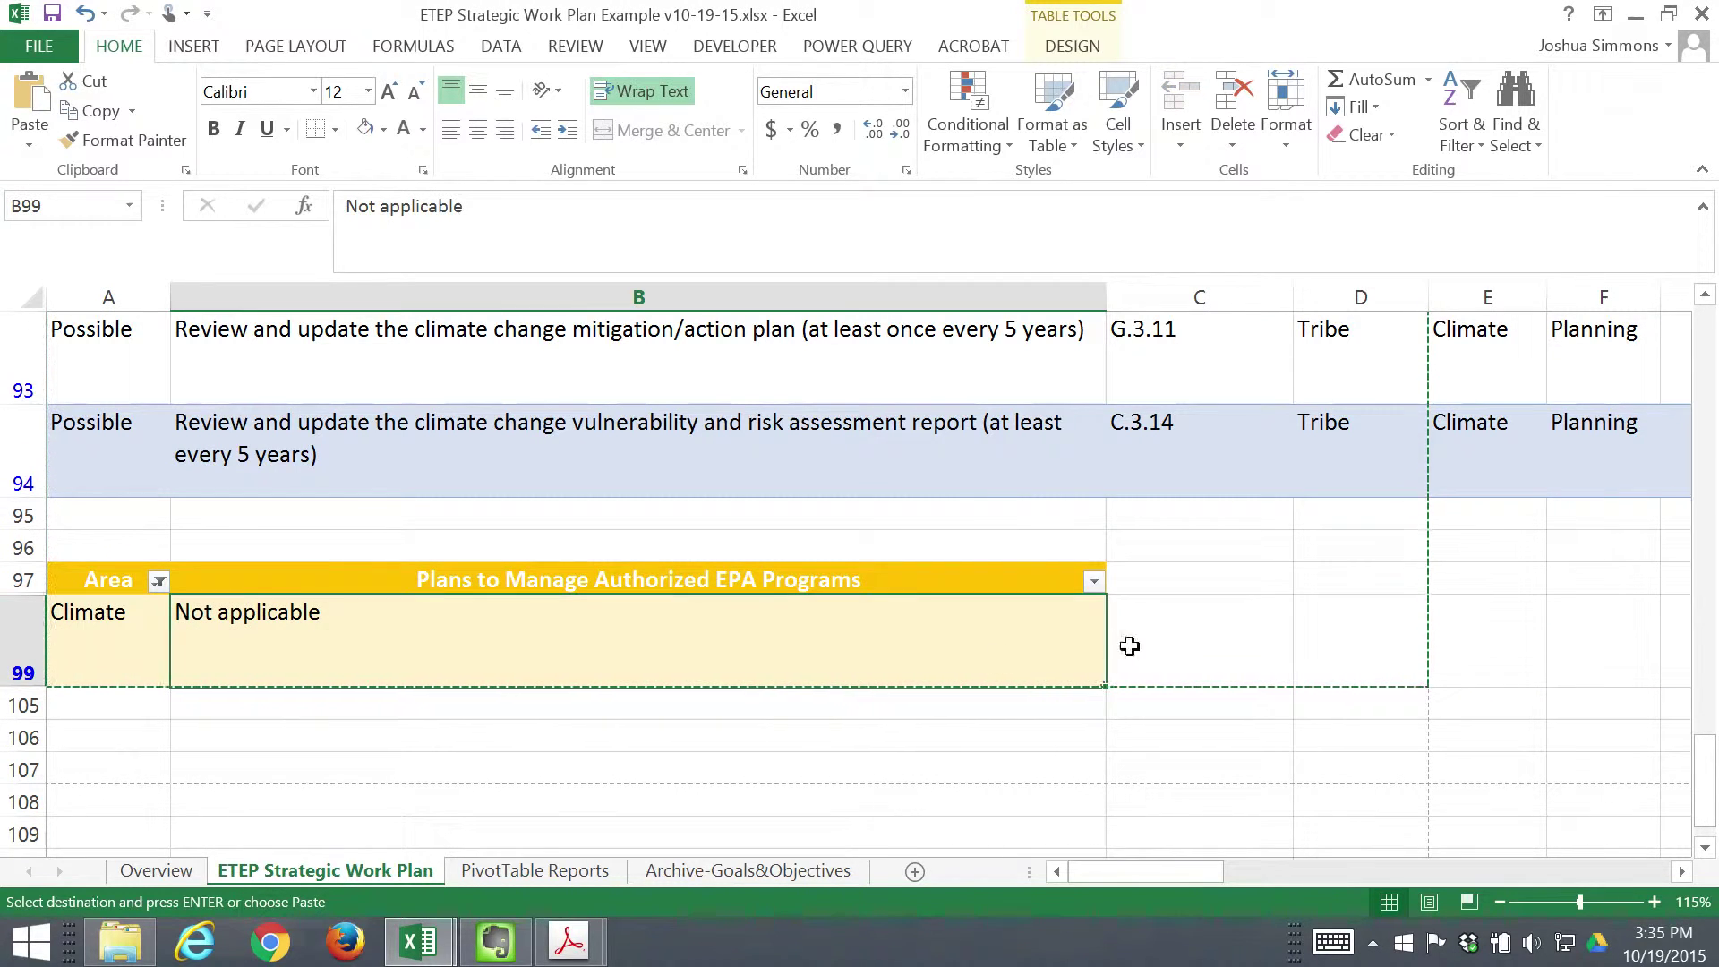
- Select the range A1:D99 and set the print settings to Print Selection
left_click(1336, 656)
scroll(538, 668, "up", 20)
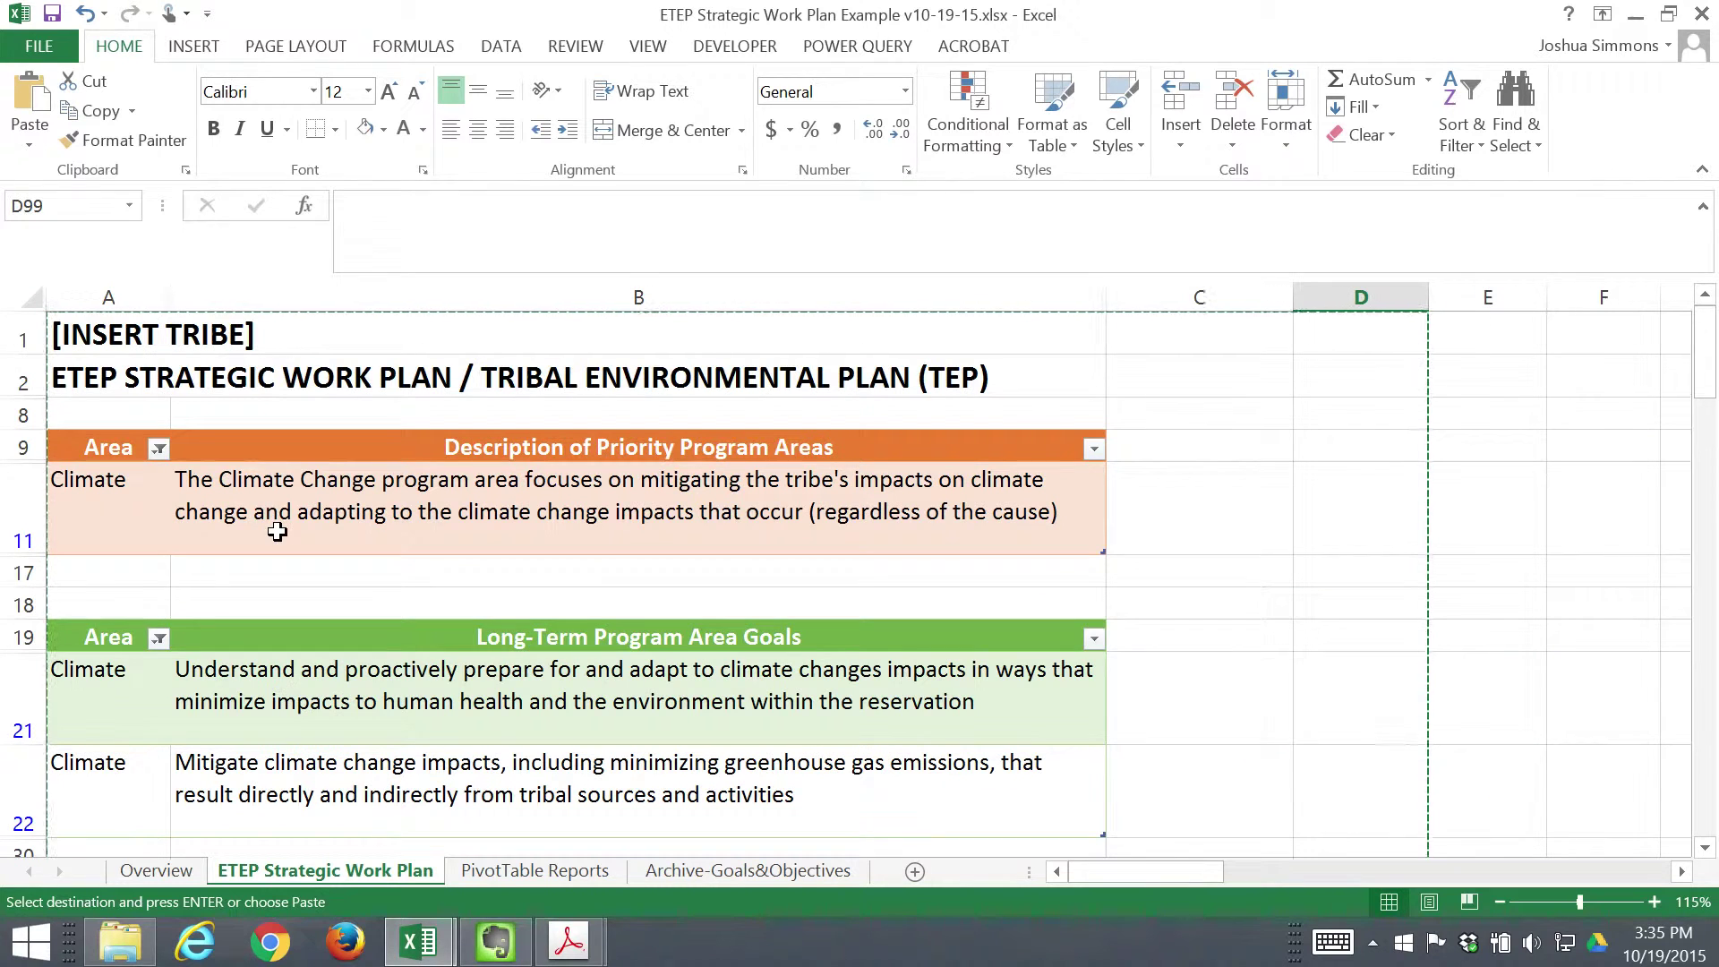
left_click(80, 333, "shift")
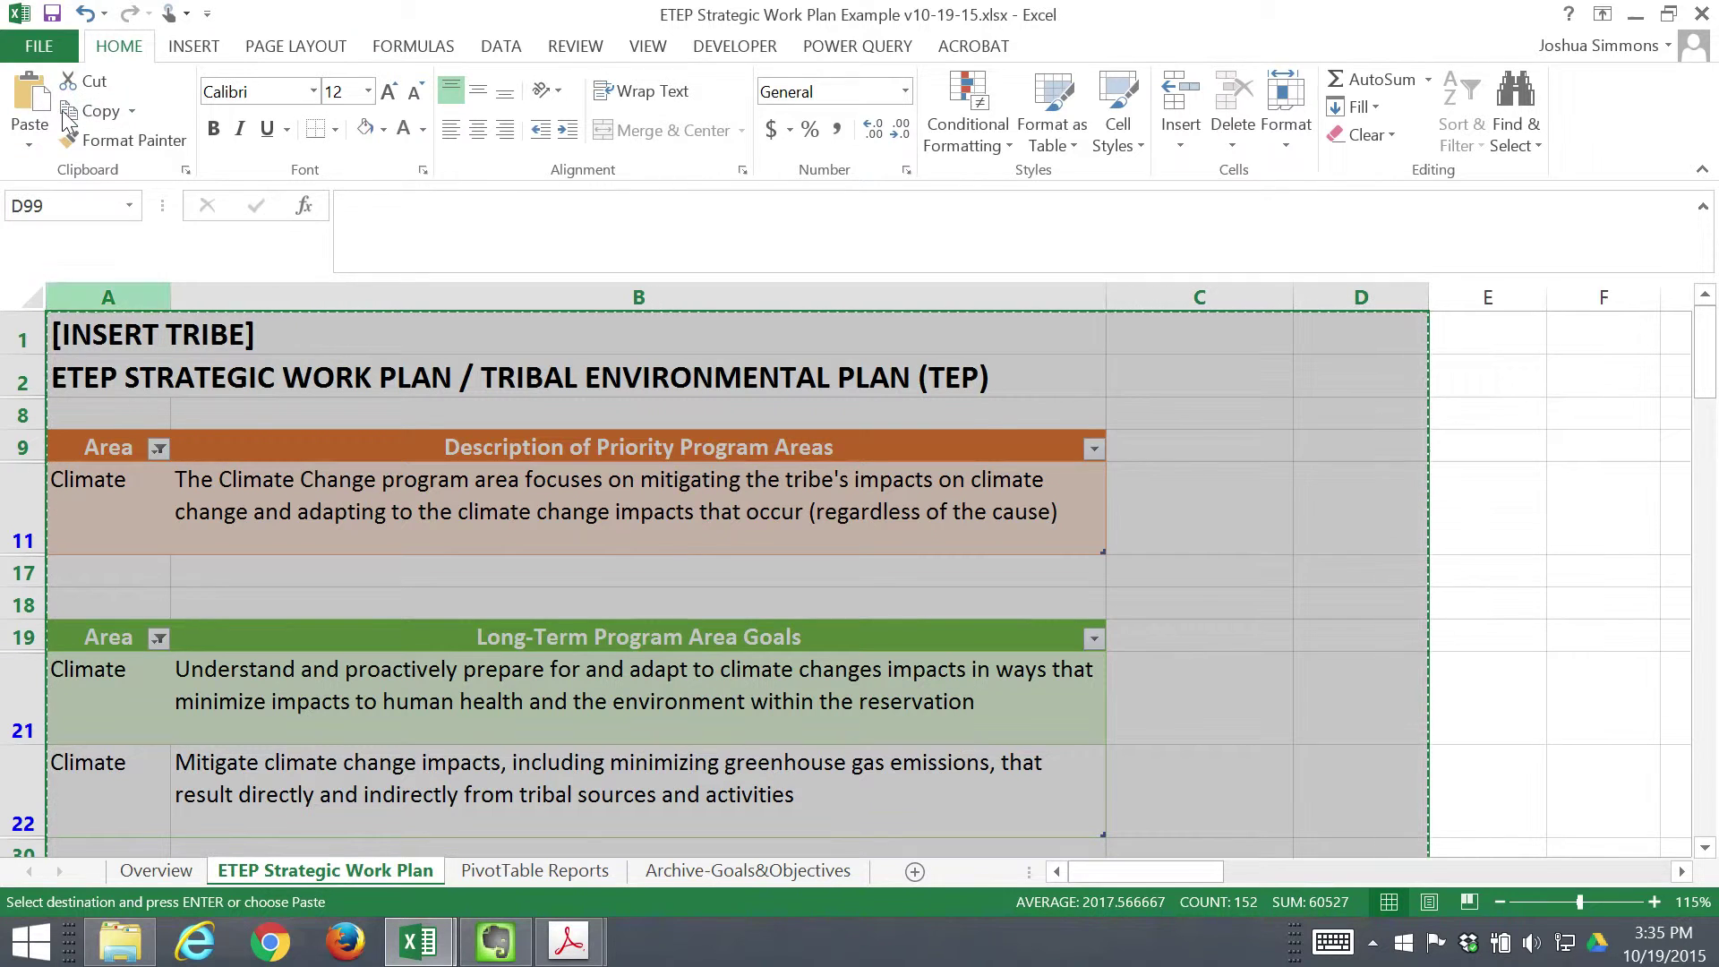
left_click(46, 45)
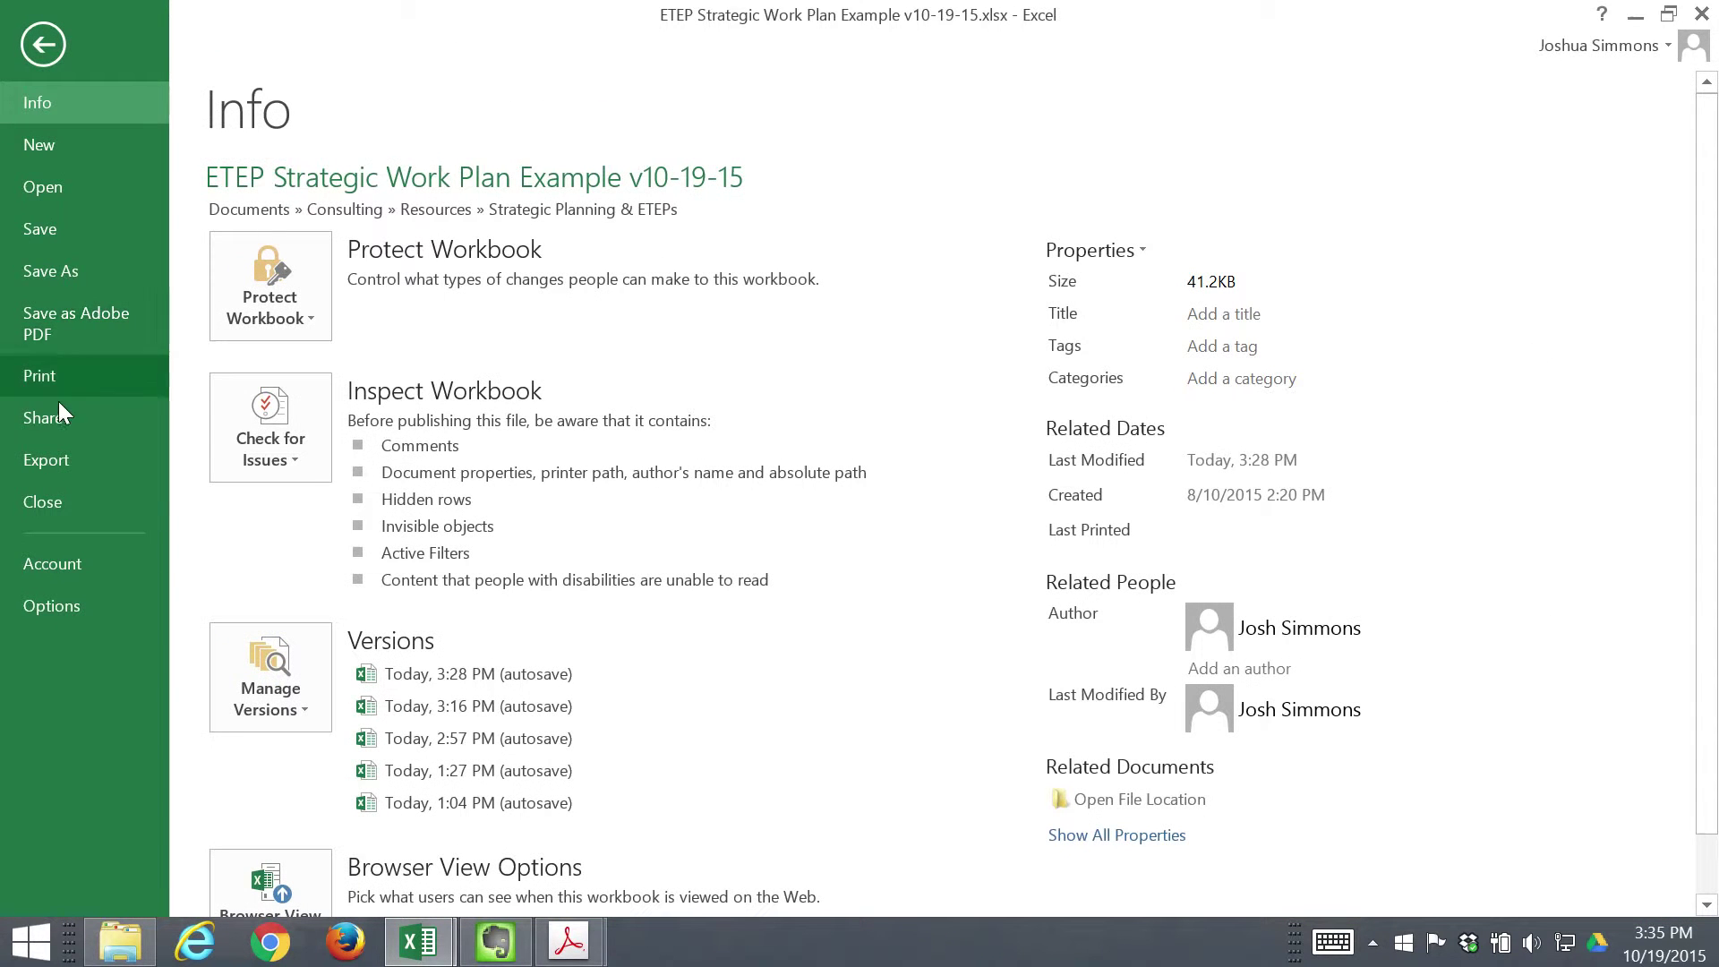
left_click(59, 46)
left_click(44, 41)
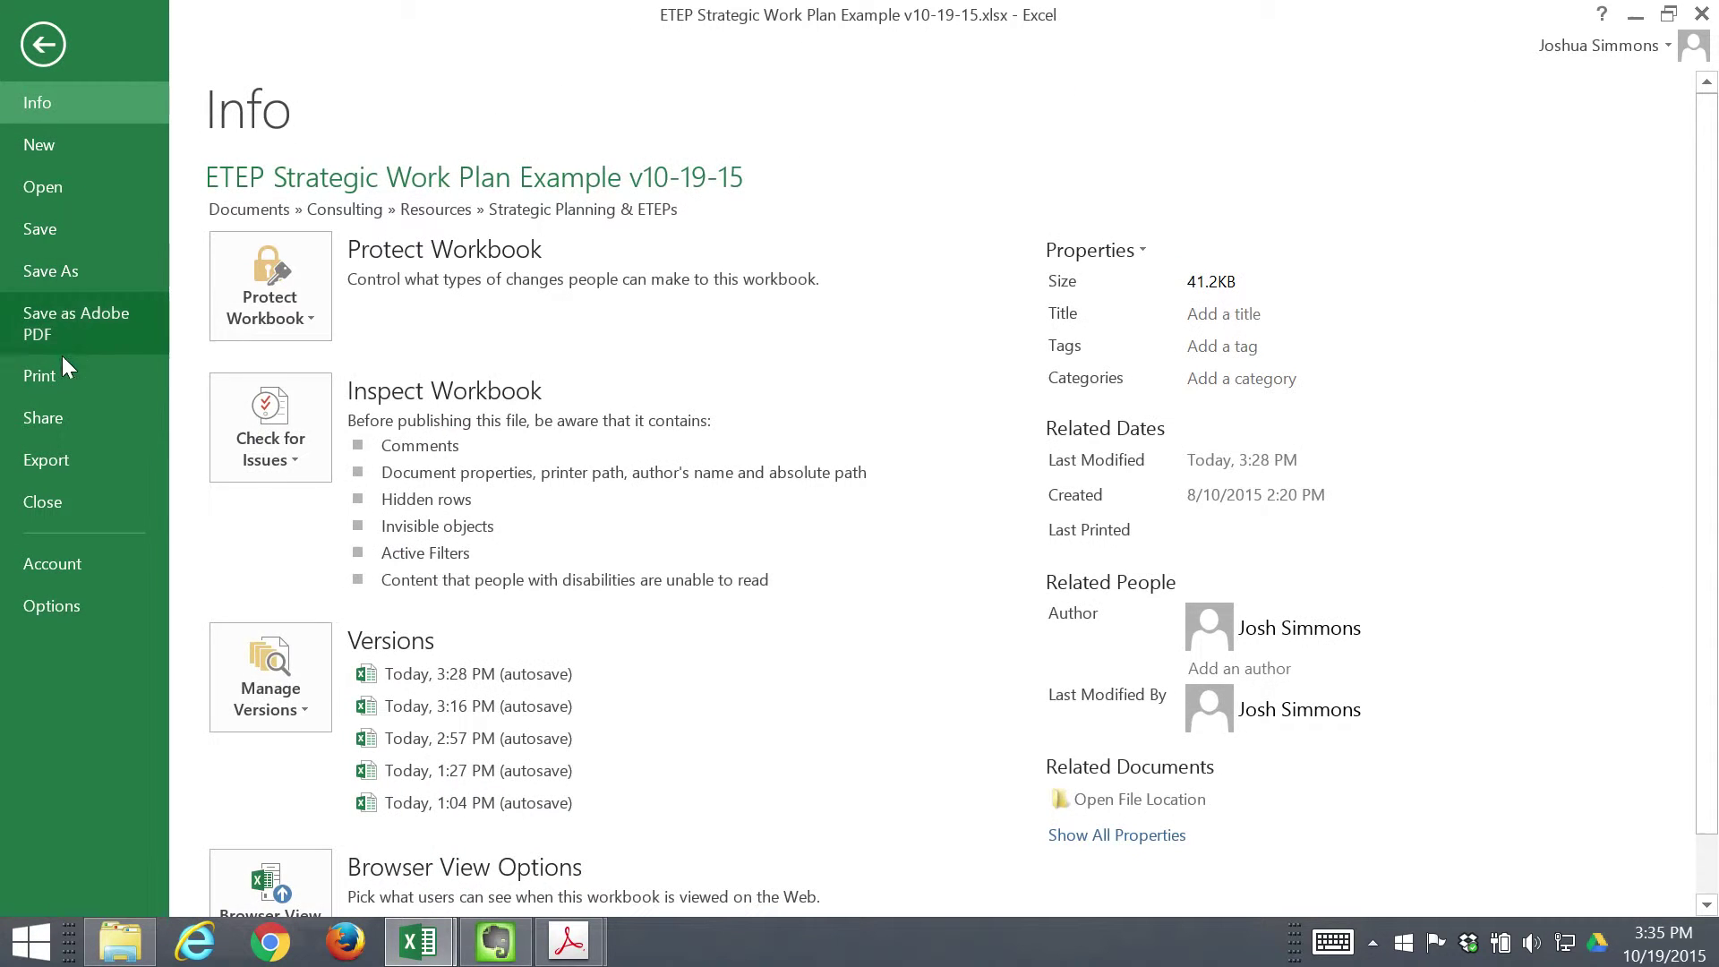
left_click(53, 380)
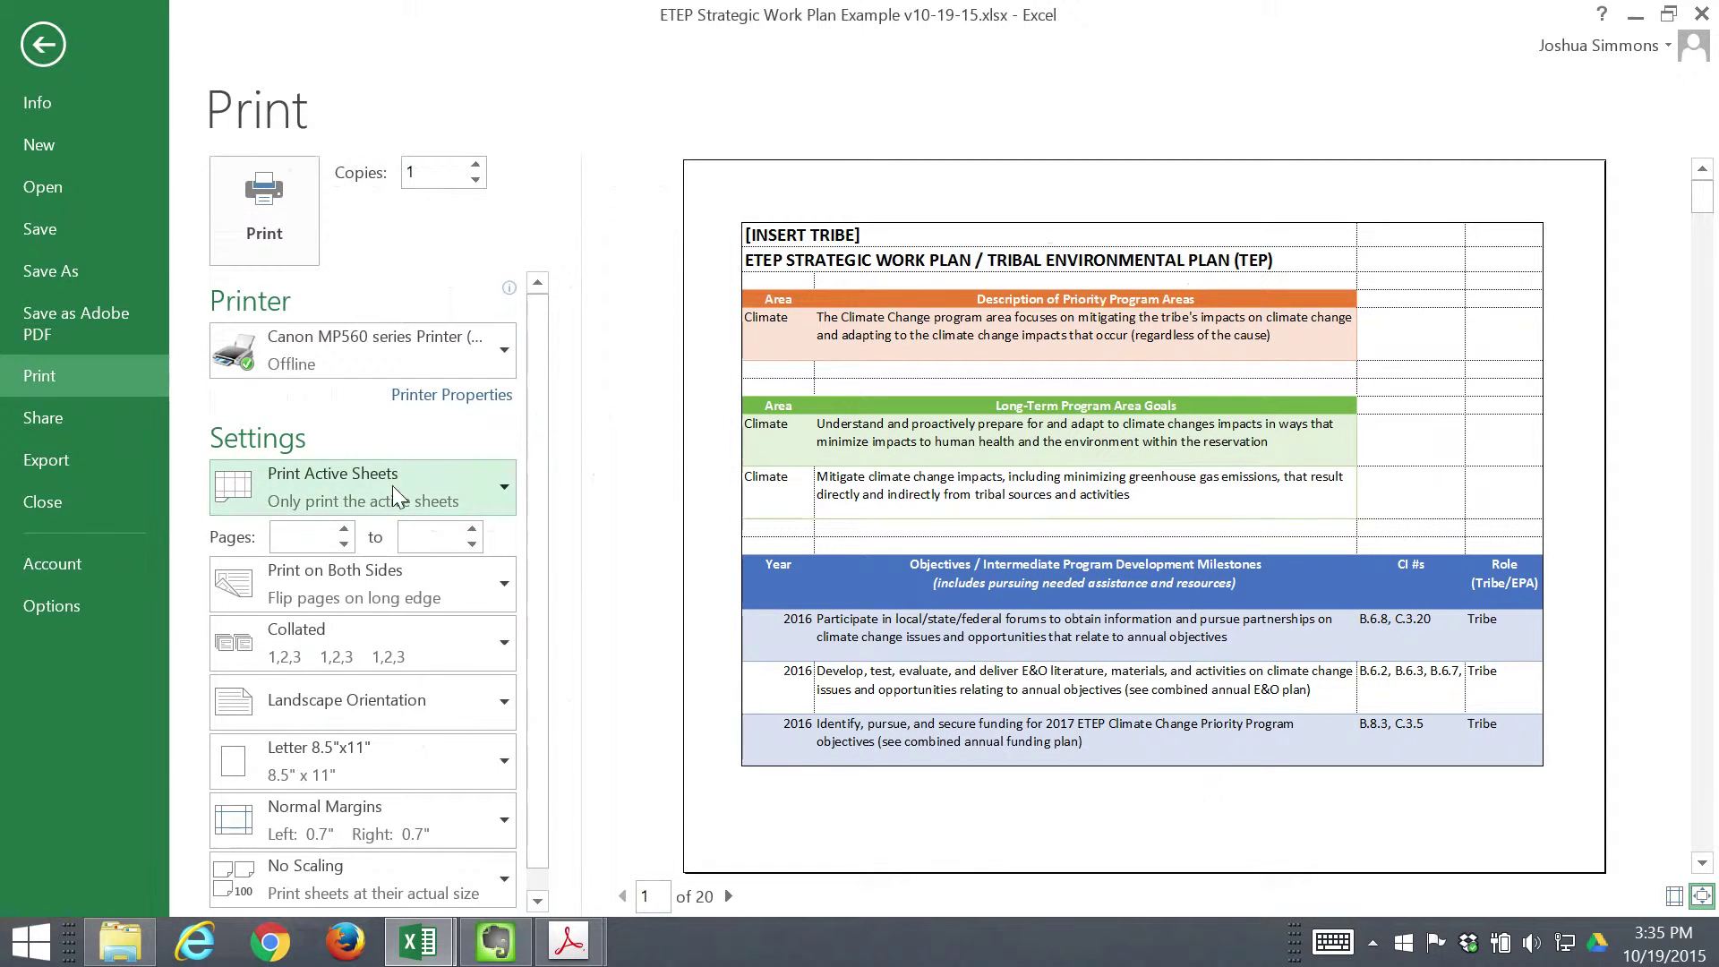
left_click(422, 473)
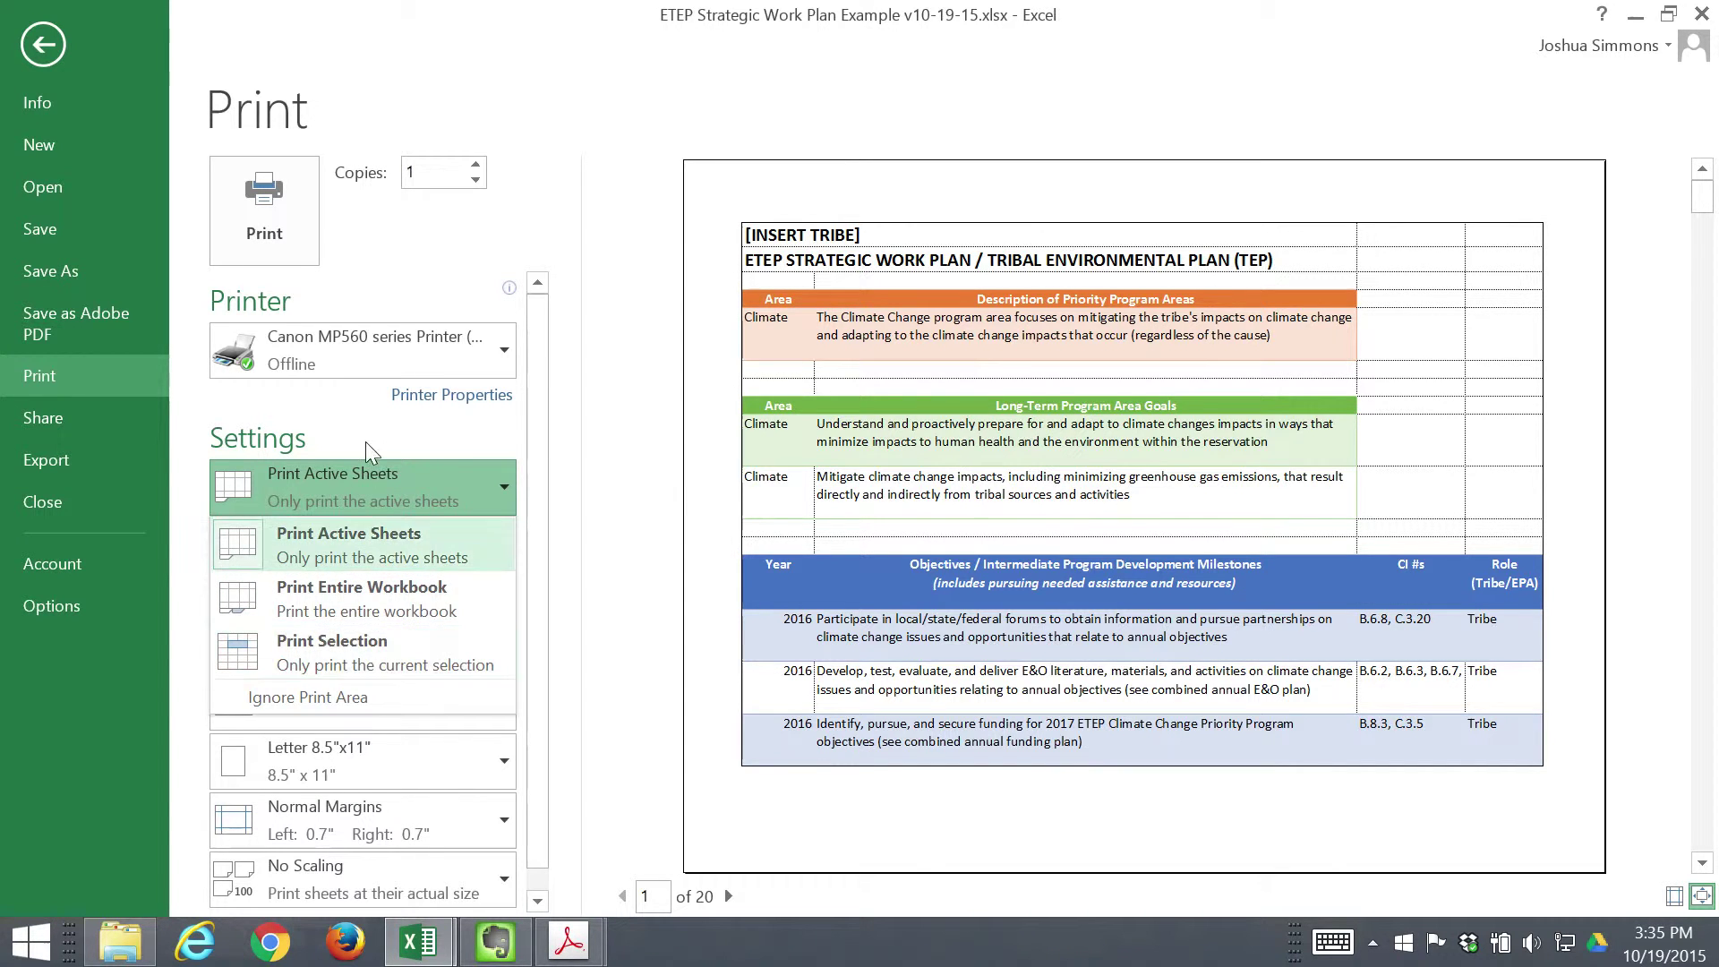
left_click(358, 543)
left_click(333, 482)
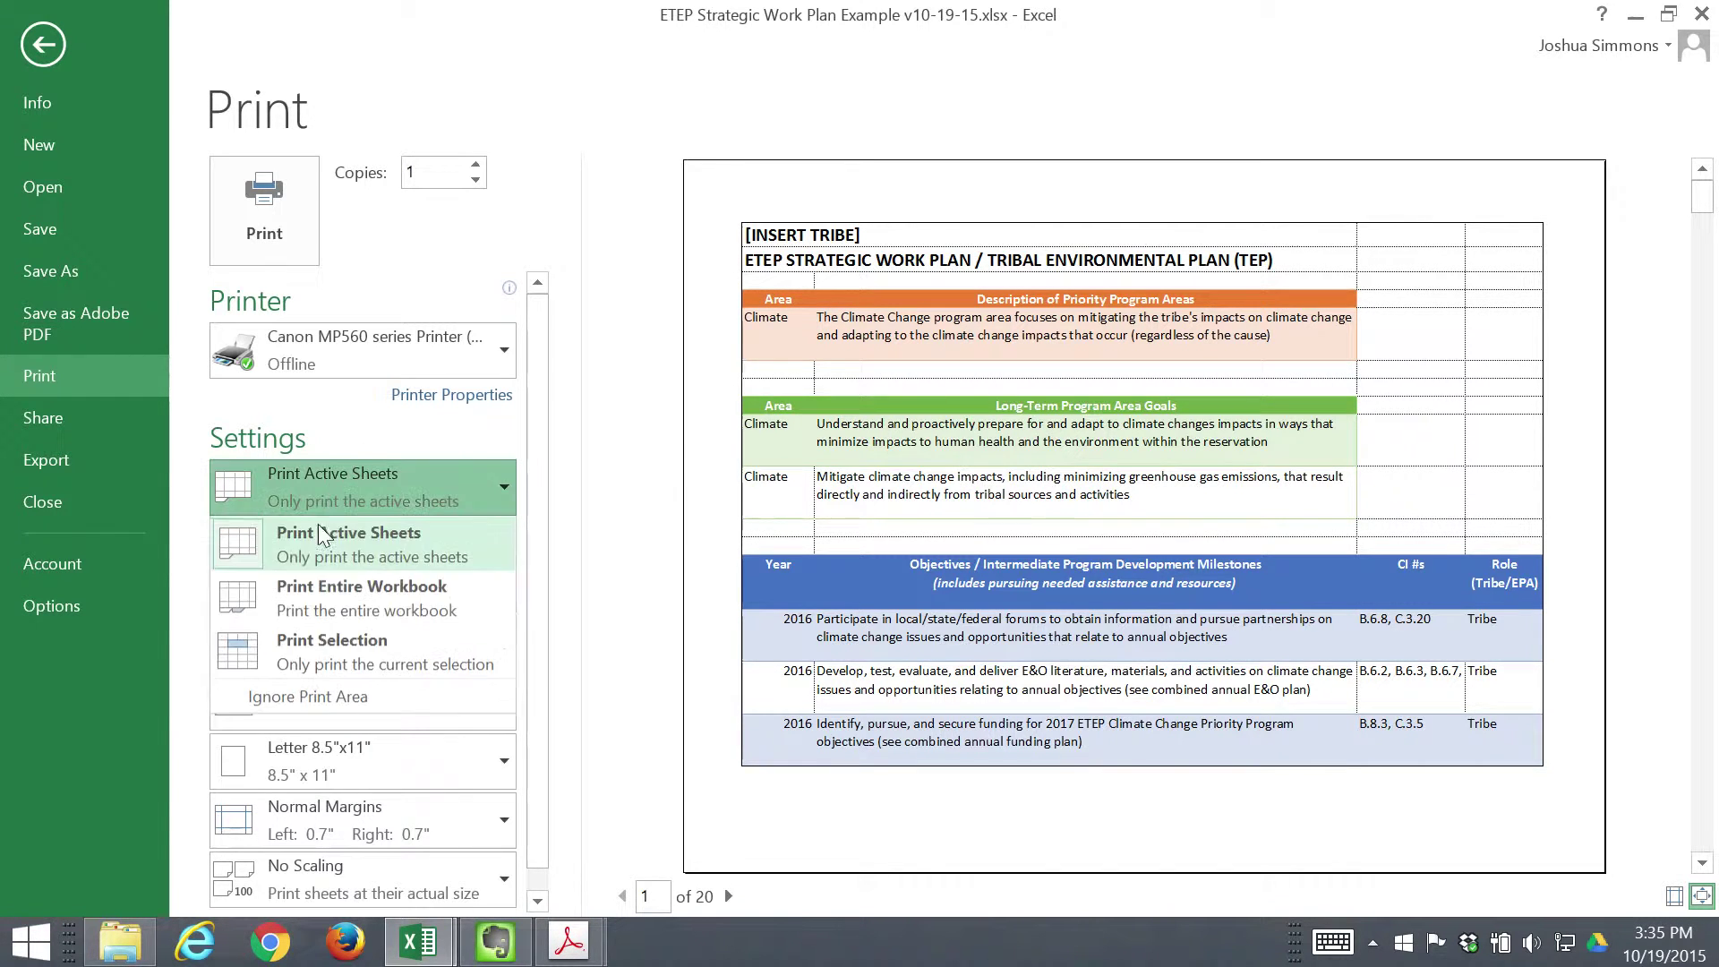
left_click(289, 662)
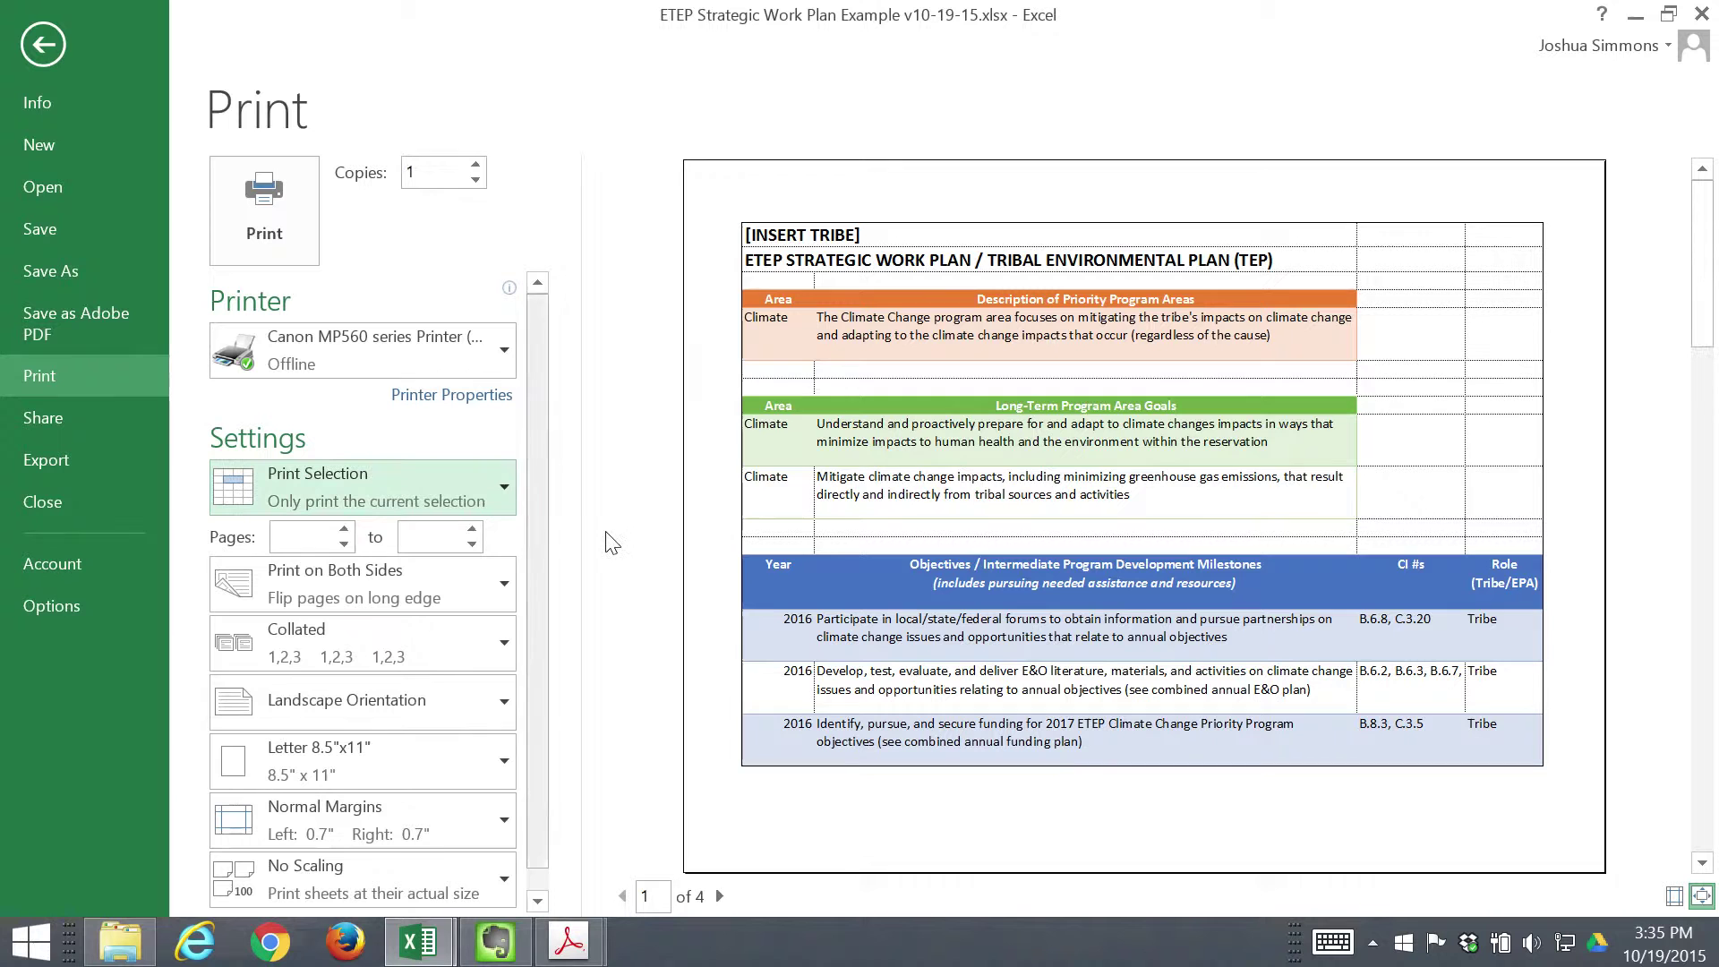
- Look through all pages of the selection's print preview and return to the worksheet
left_click(718, 897)
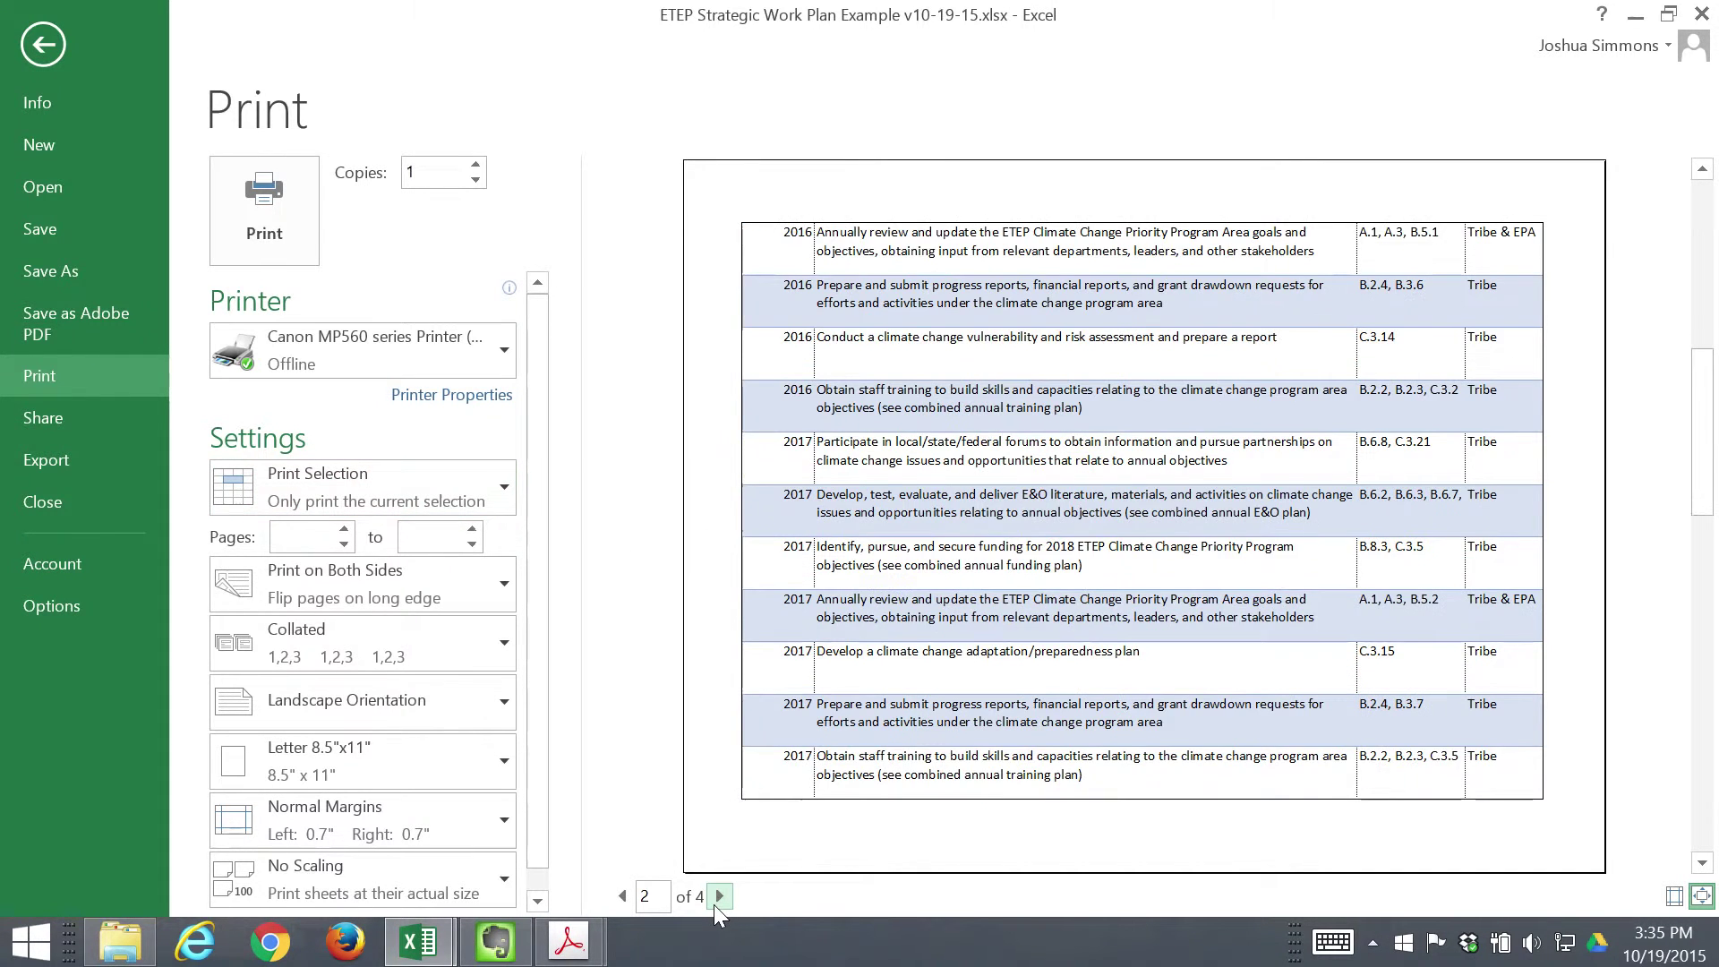
left_click(718, 896)
left_click(718, 896)
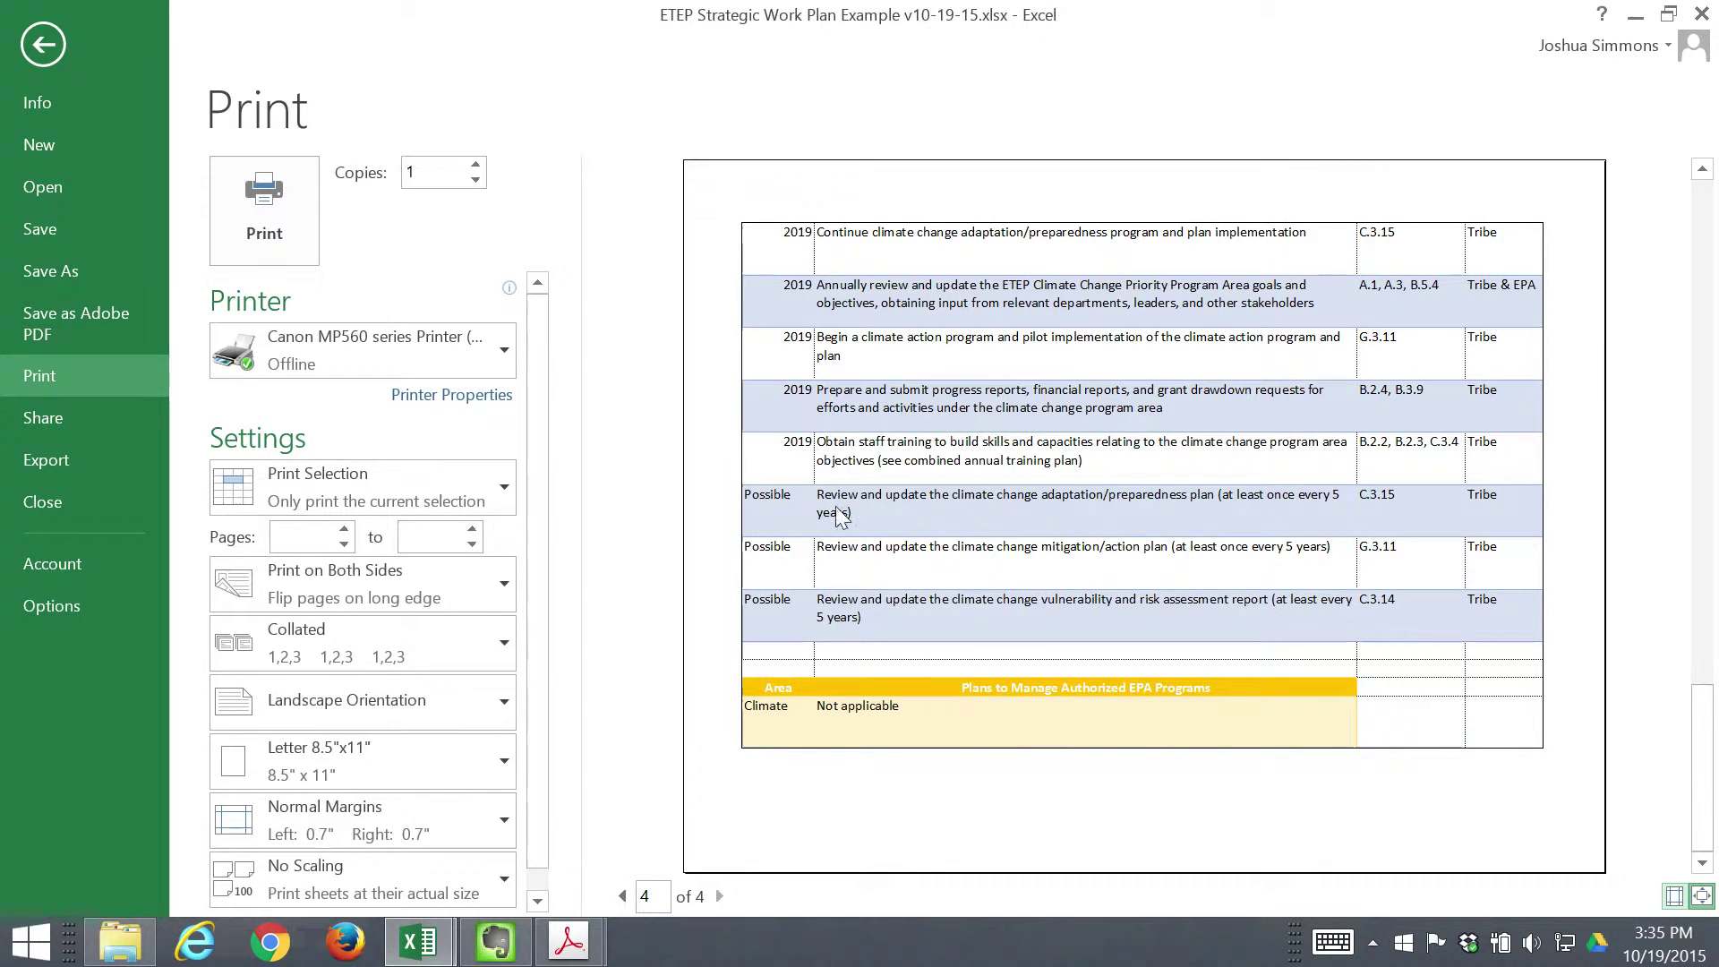
scroll(1185, 591, "up", 6)
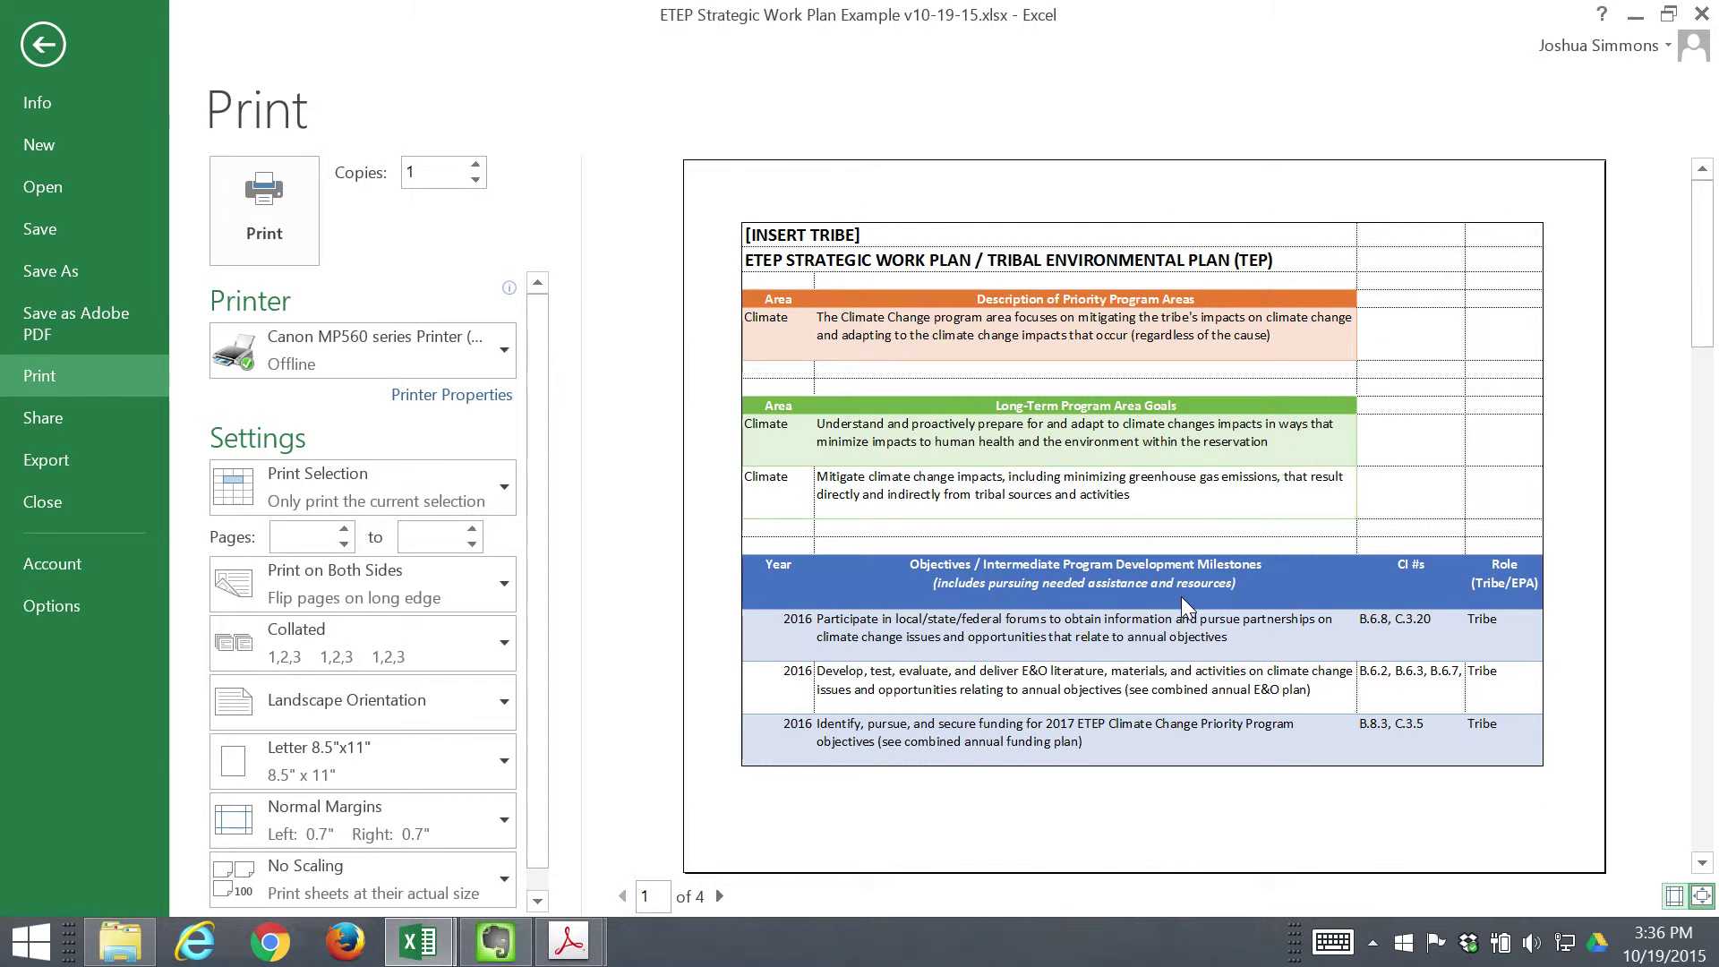
scroll(1180, 596, "down", 1)
left_click(1444, 525)
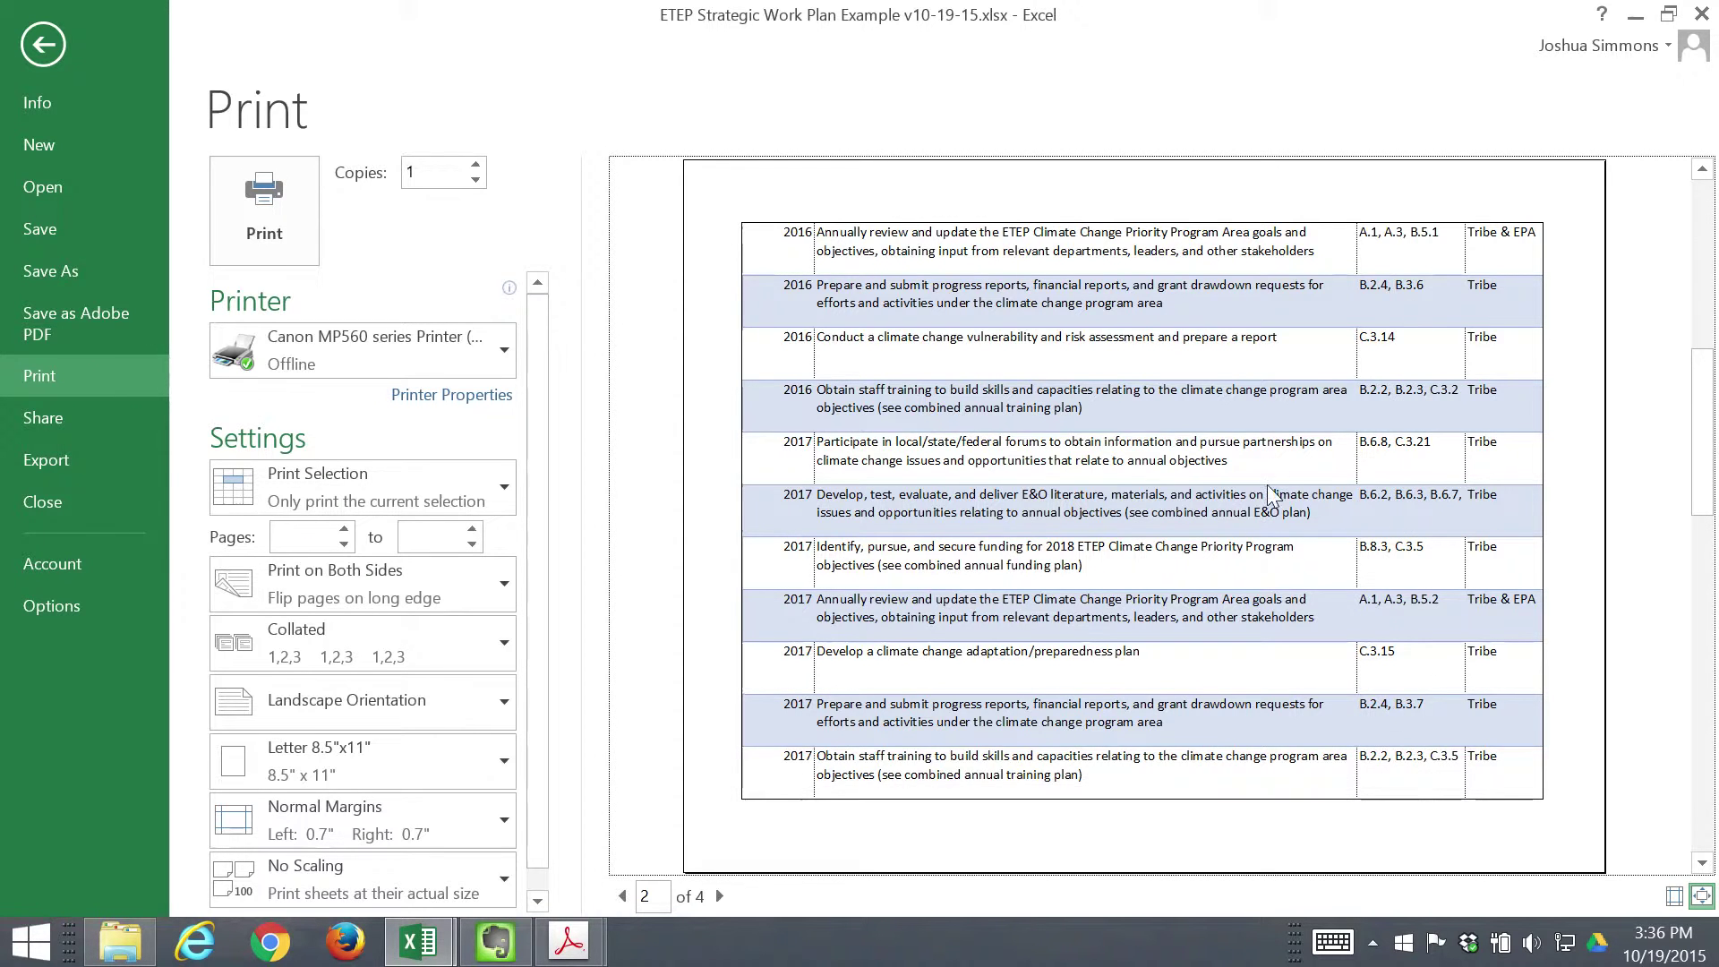
scroll(1276, 510, "up", 1)
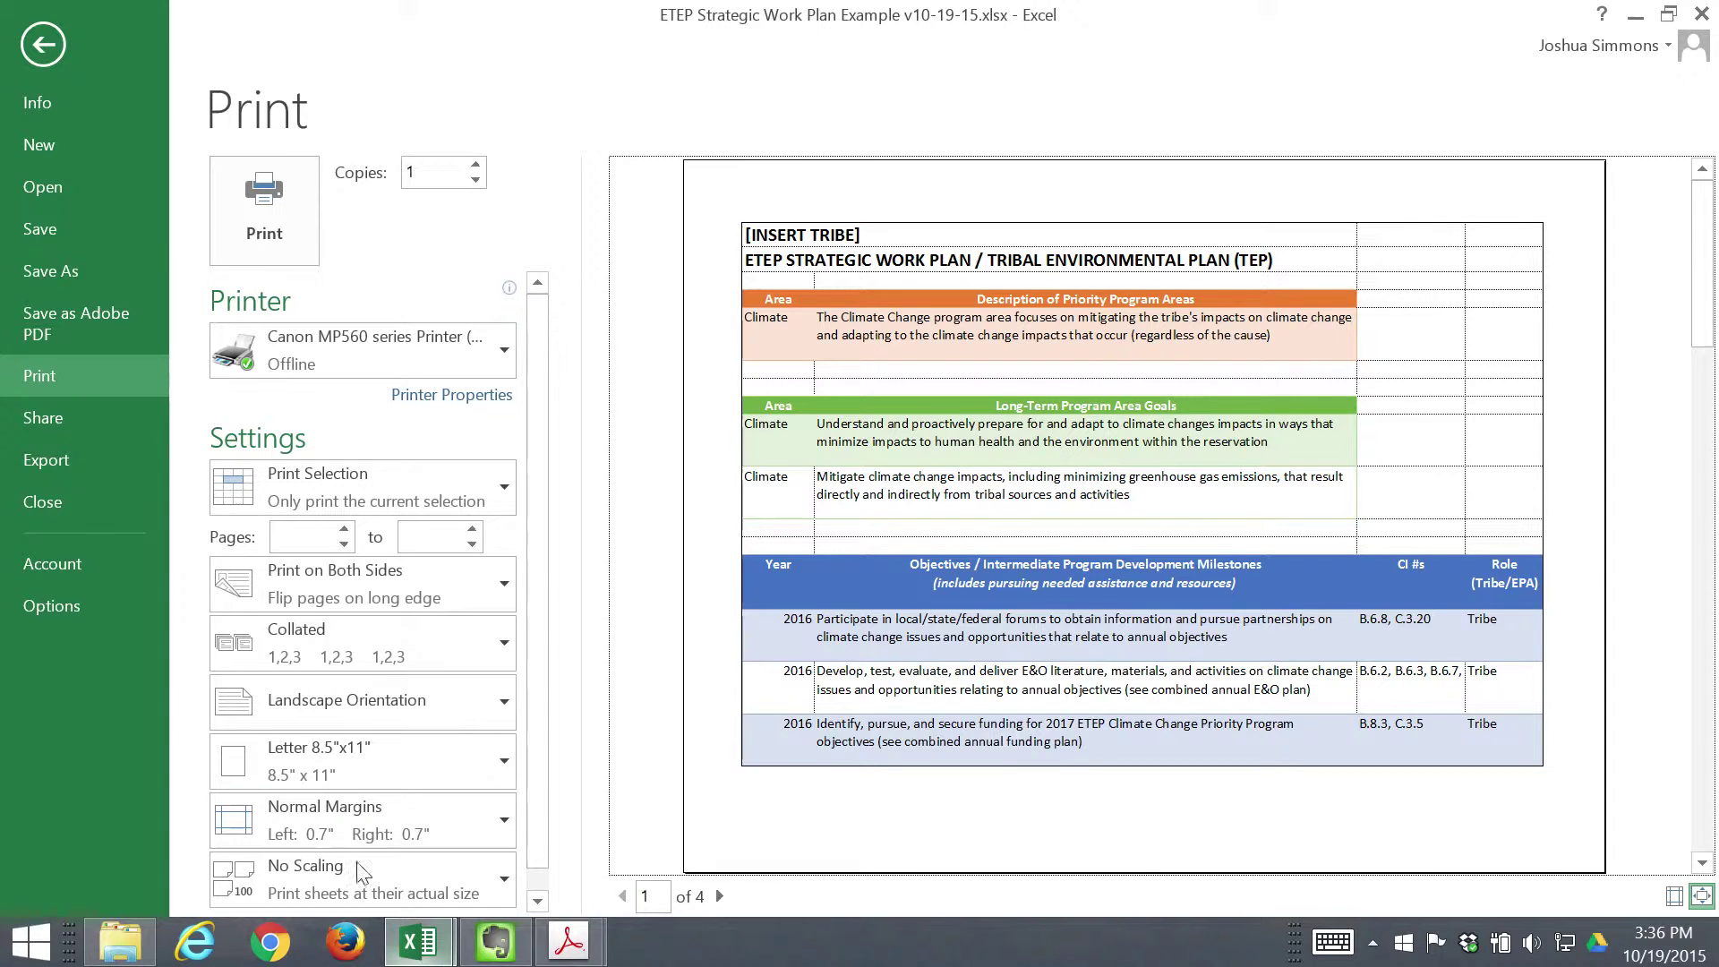
left_click(52, 52)
- Turn on Wrap Text for the whole CI #s column (column C) and check cell C39 in the objectives table
left_click(1268, 564)
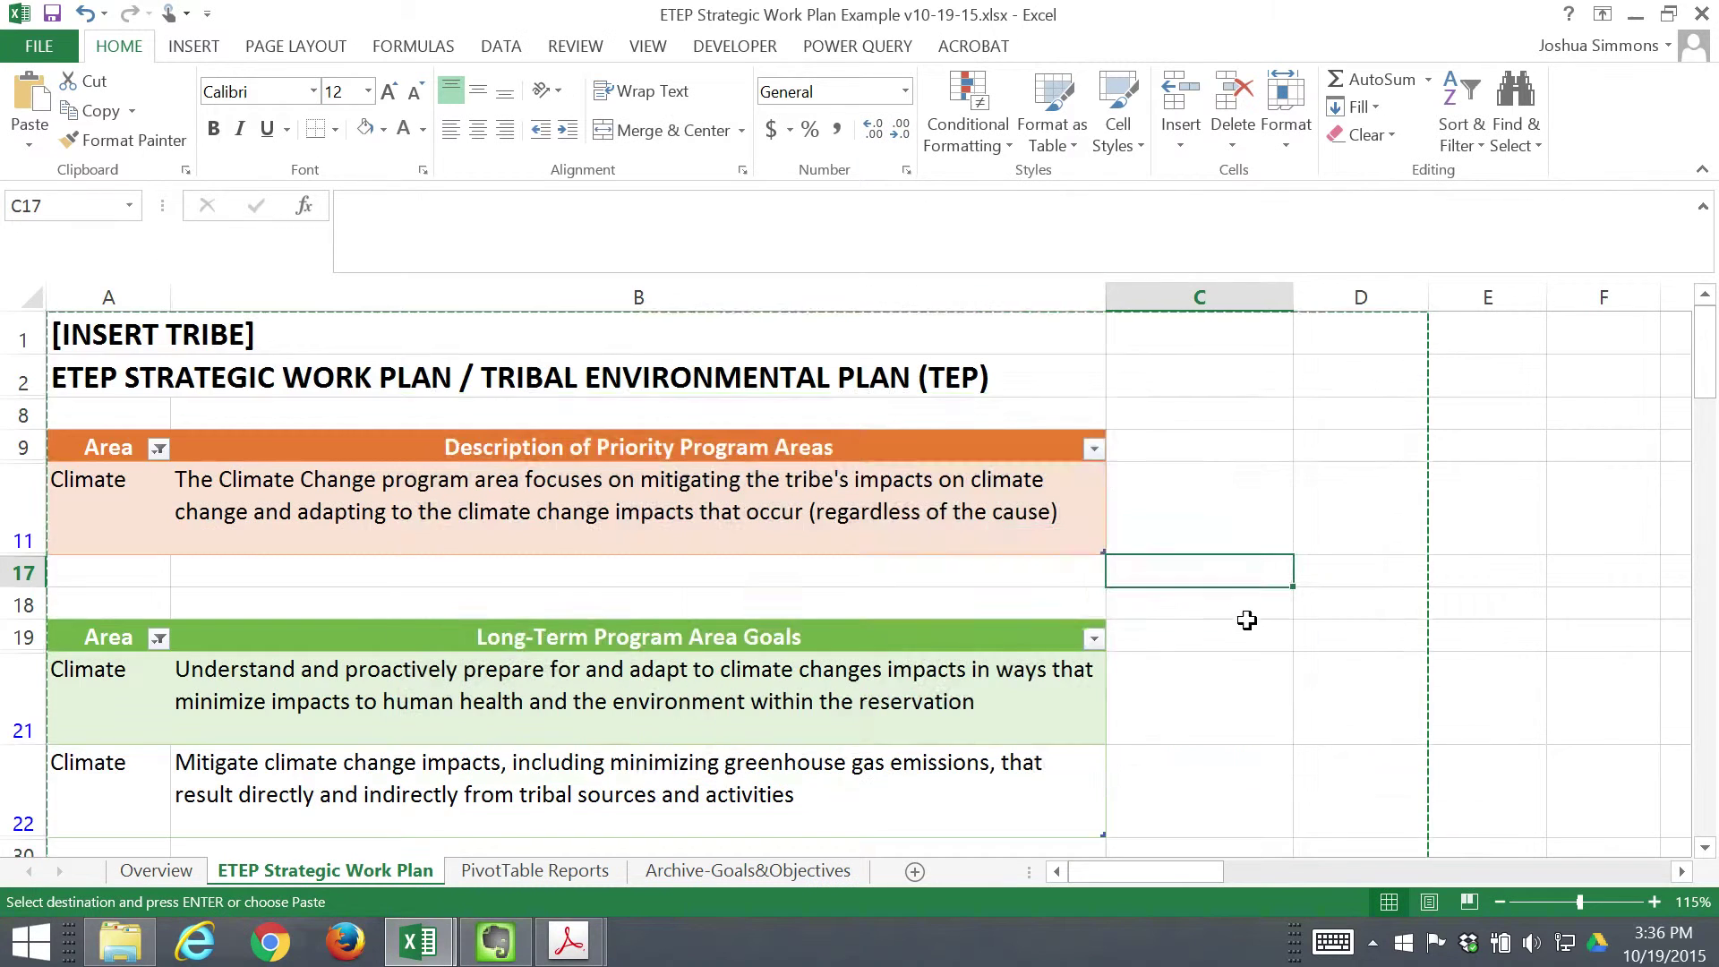
scroll(1247, 618, "down", 3)
left_click(1202, 688)
left_click(1221, 807)
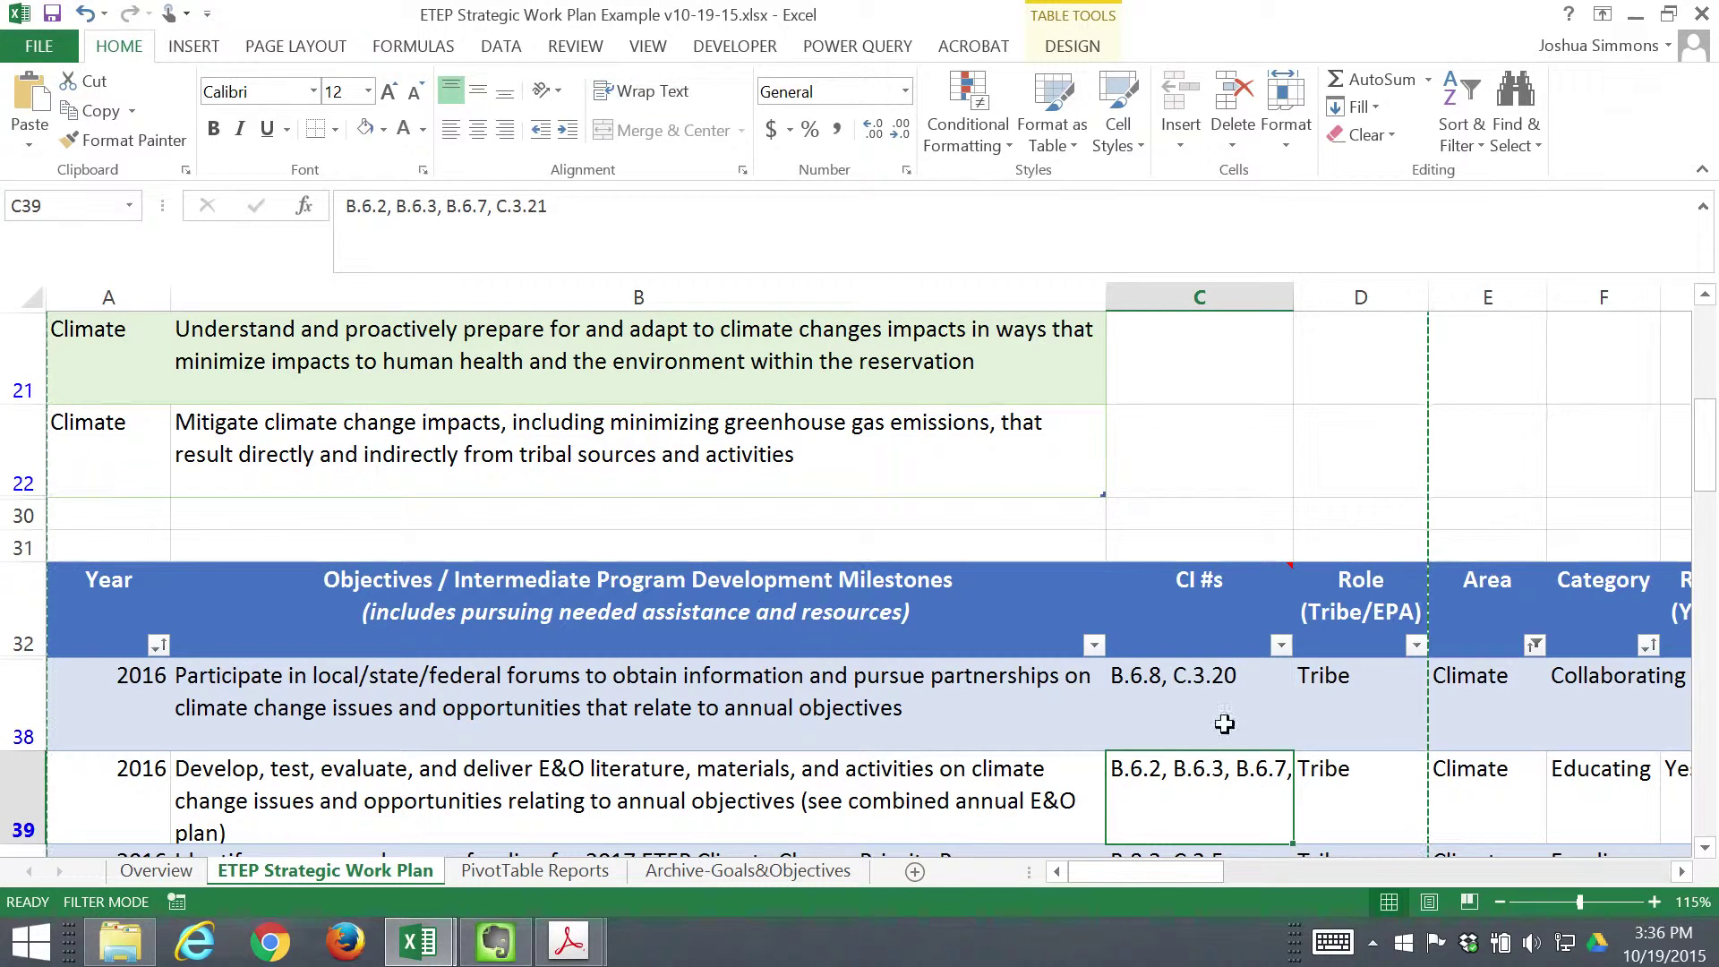
left_click(1200, 293)
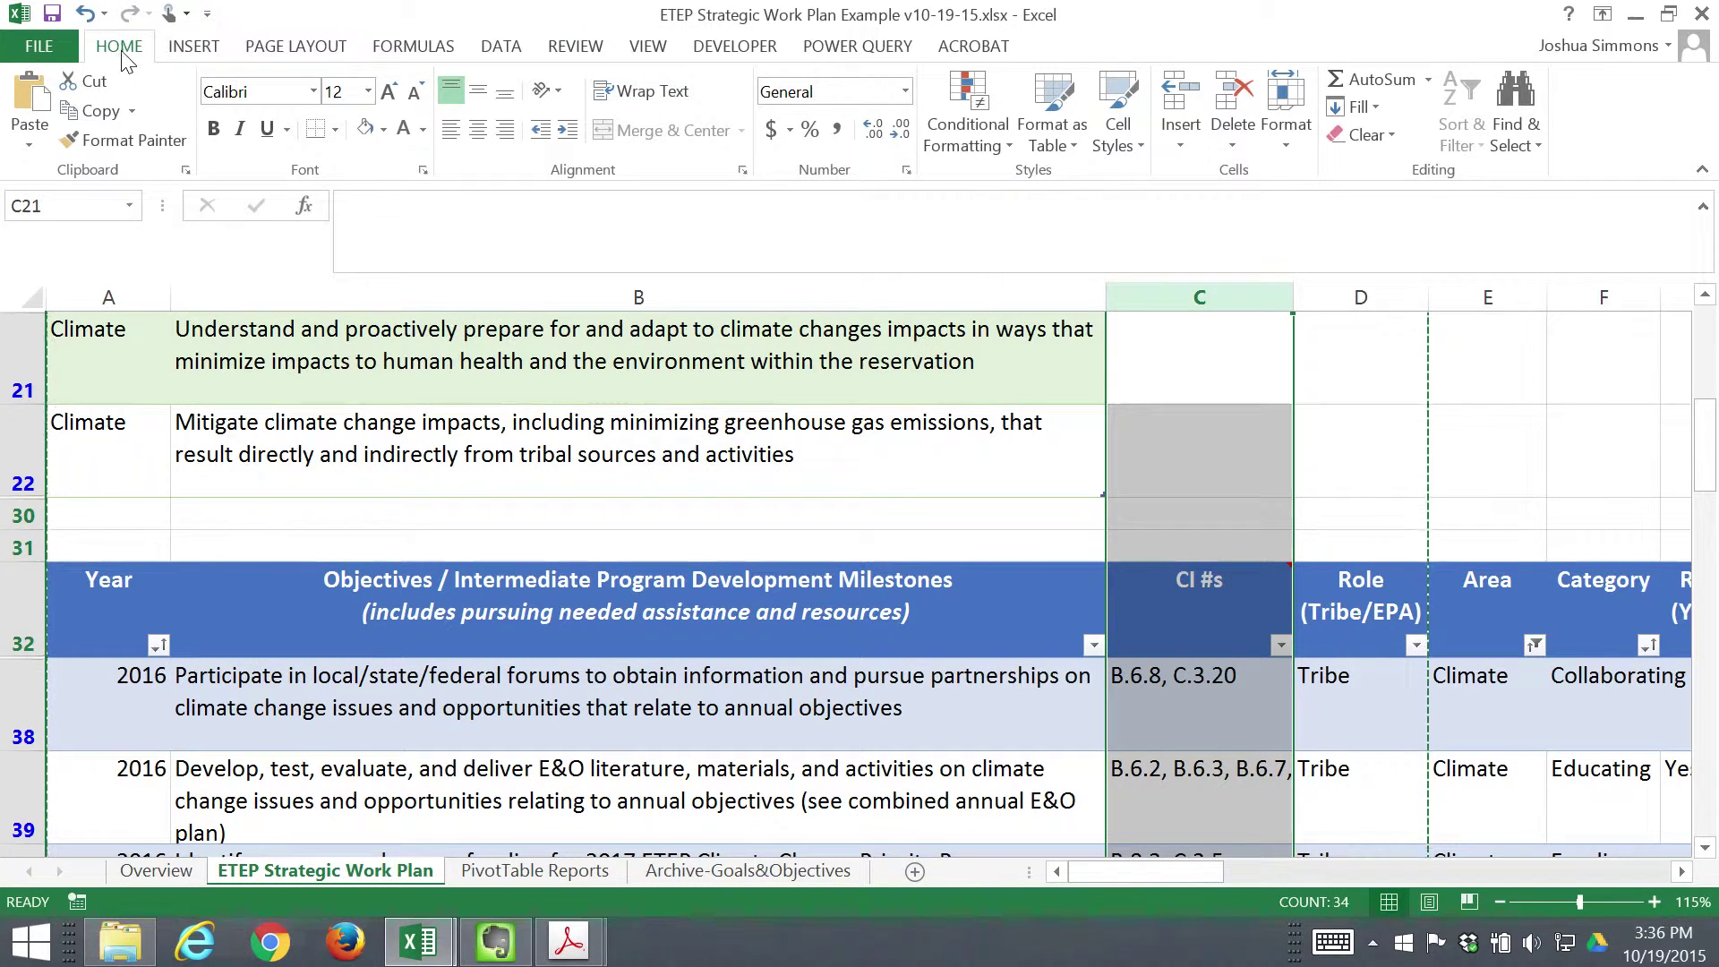
left_click(655, 92)
left_click(1211, 768)
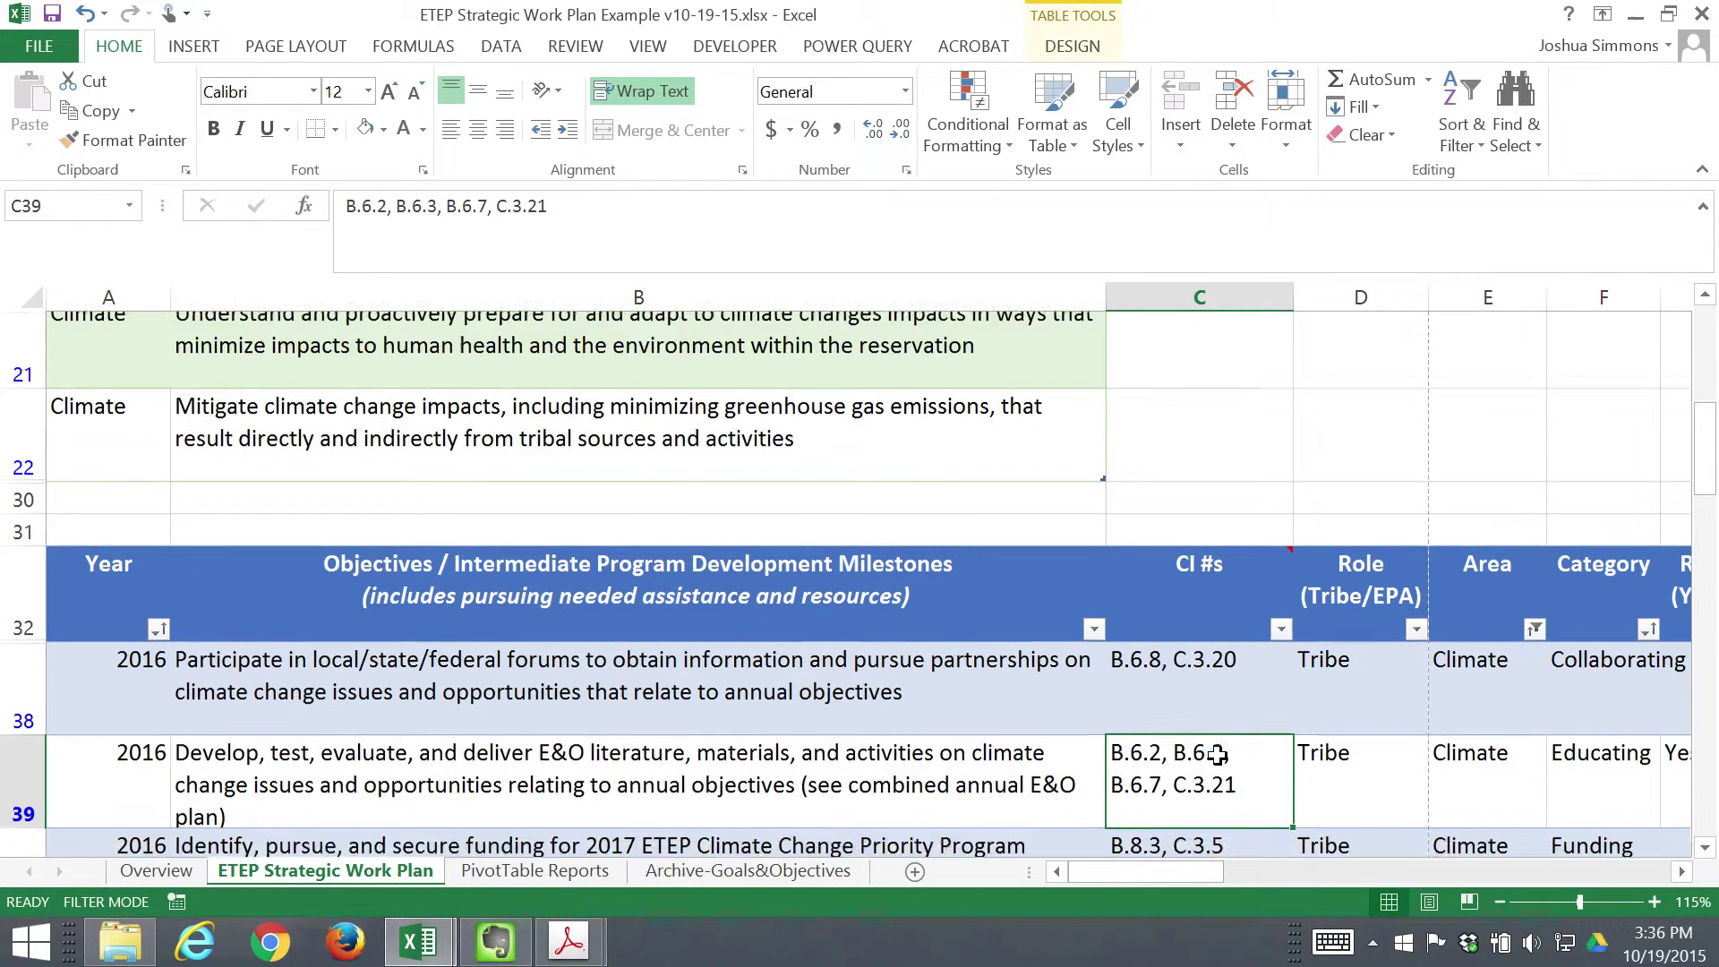
scroll(1190, 654, "down", 1)
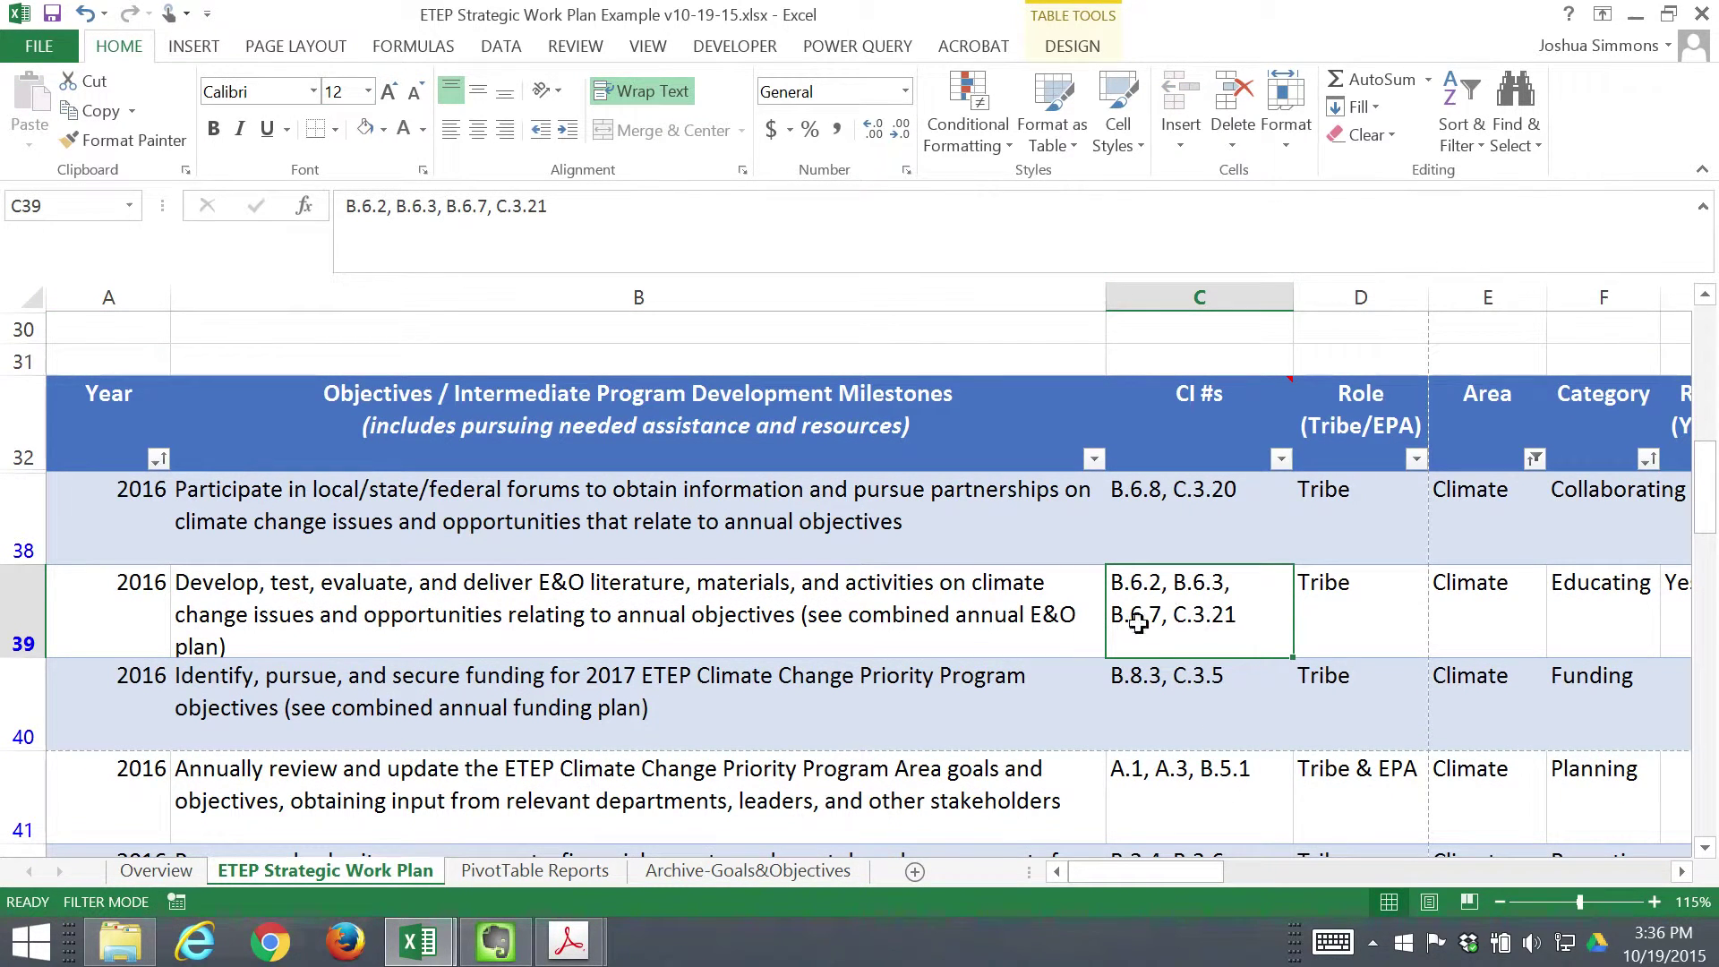
- Select the range A1:D99 on the ETEP Strategic Work Plan sheet
scroll(295, 518, "up", 5)
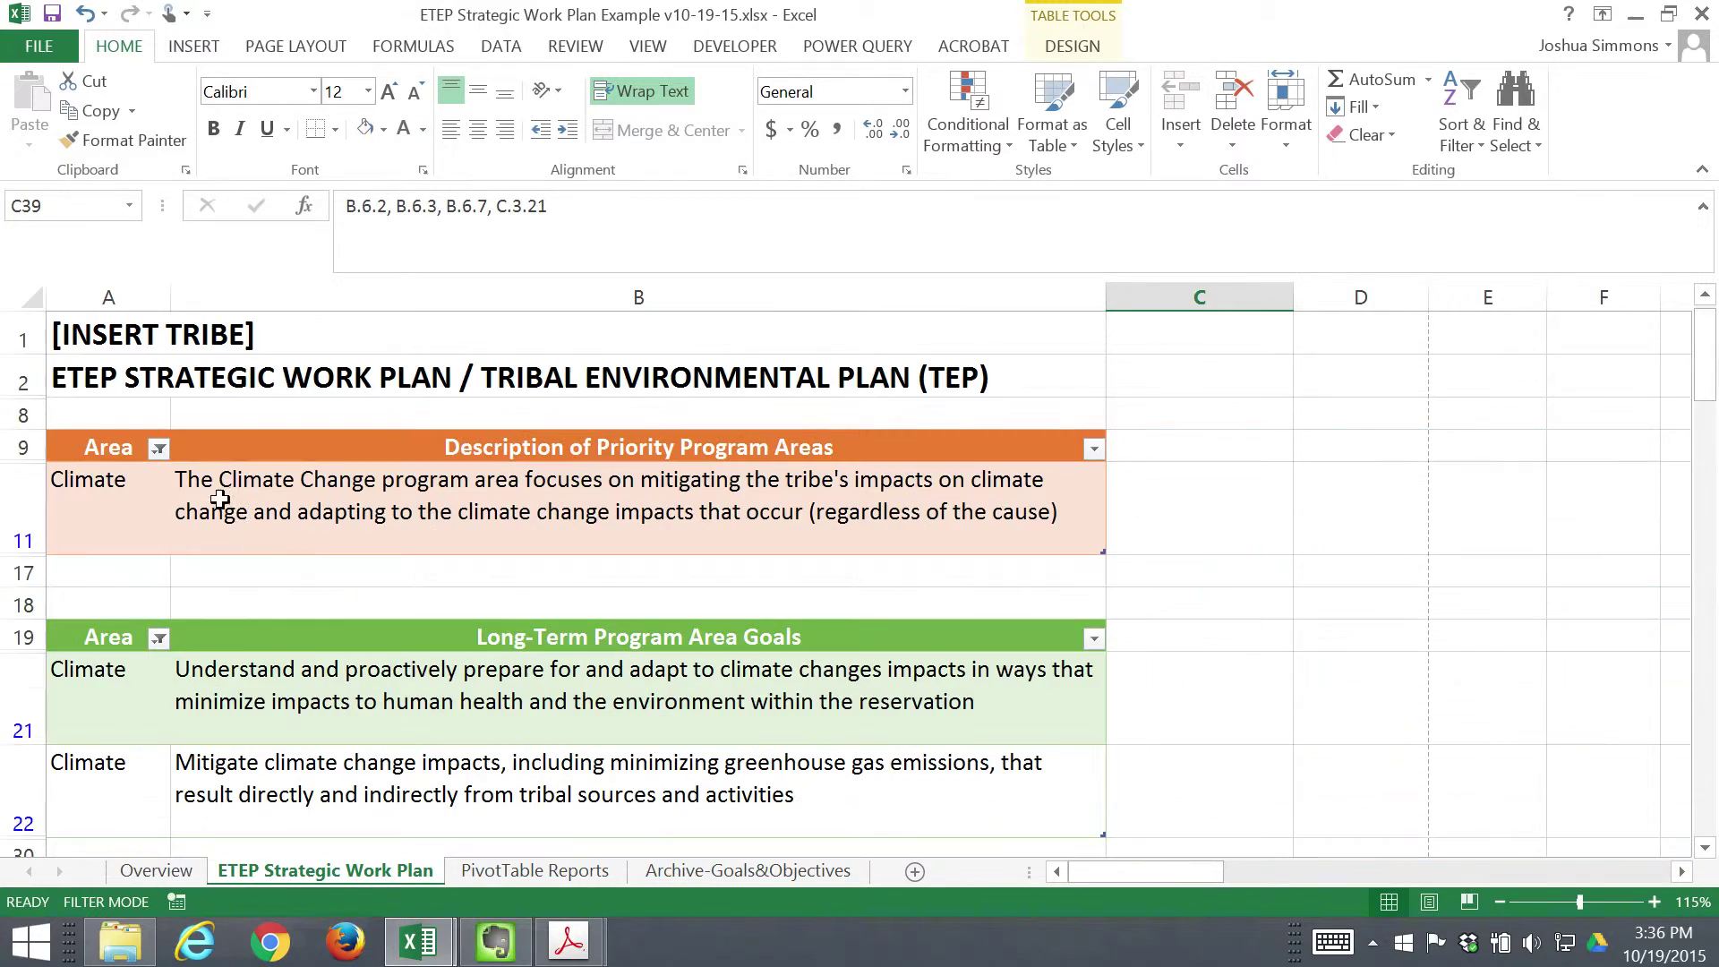
left_click(78, 330)
scroll(1340, 624, "down", 12)
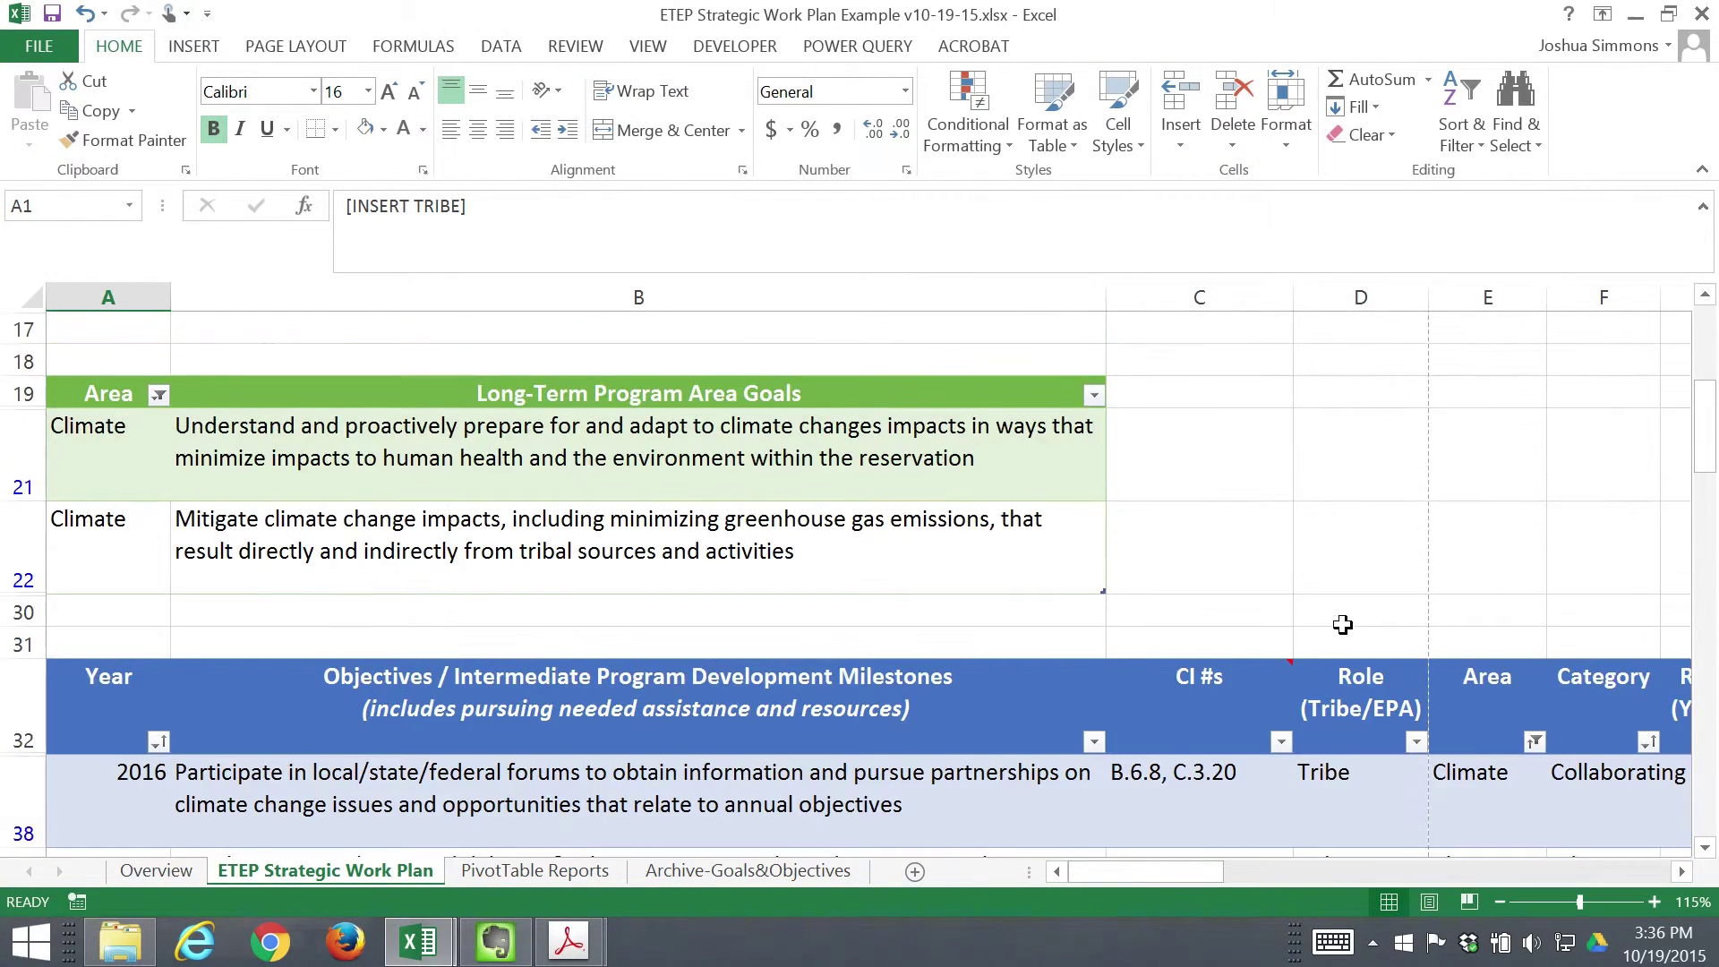
scroll(1368, 649, "down", 9)
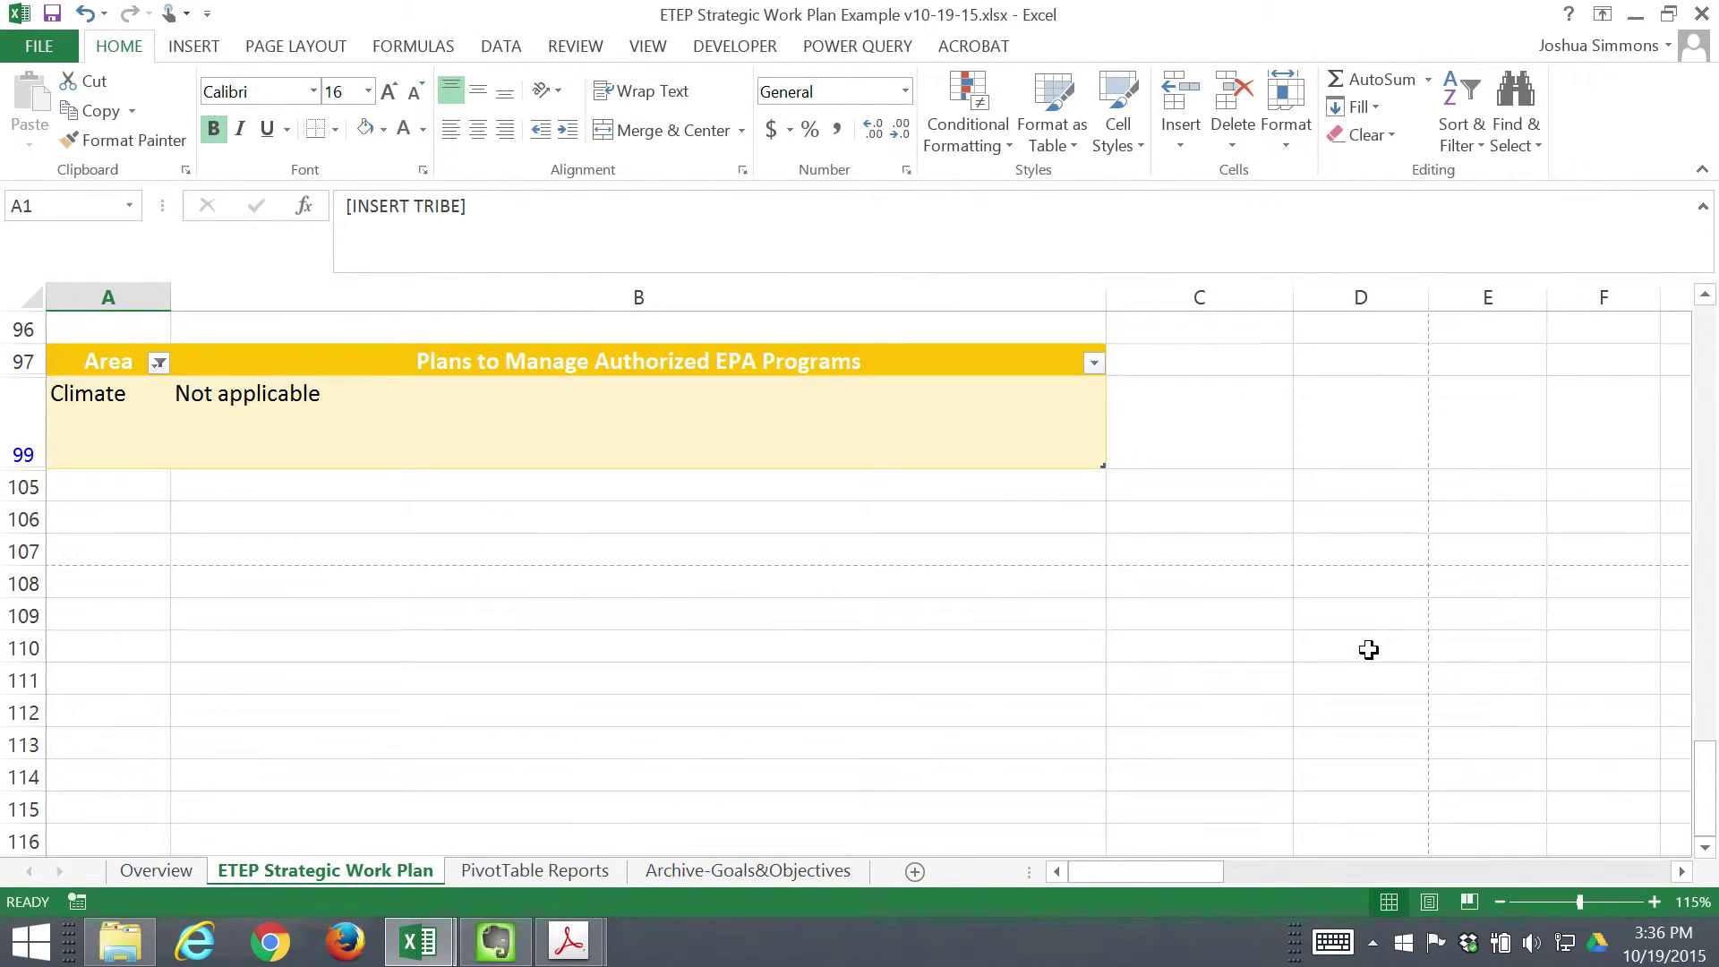
left_click(1378, 456, "shift")
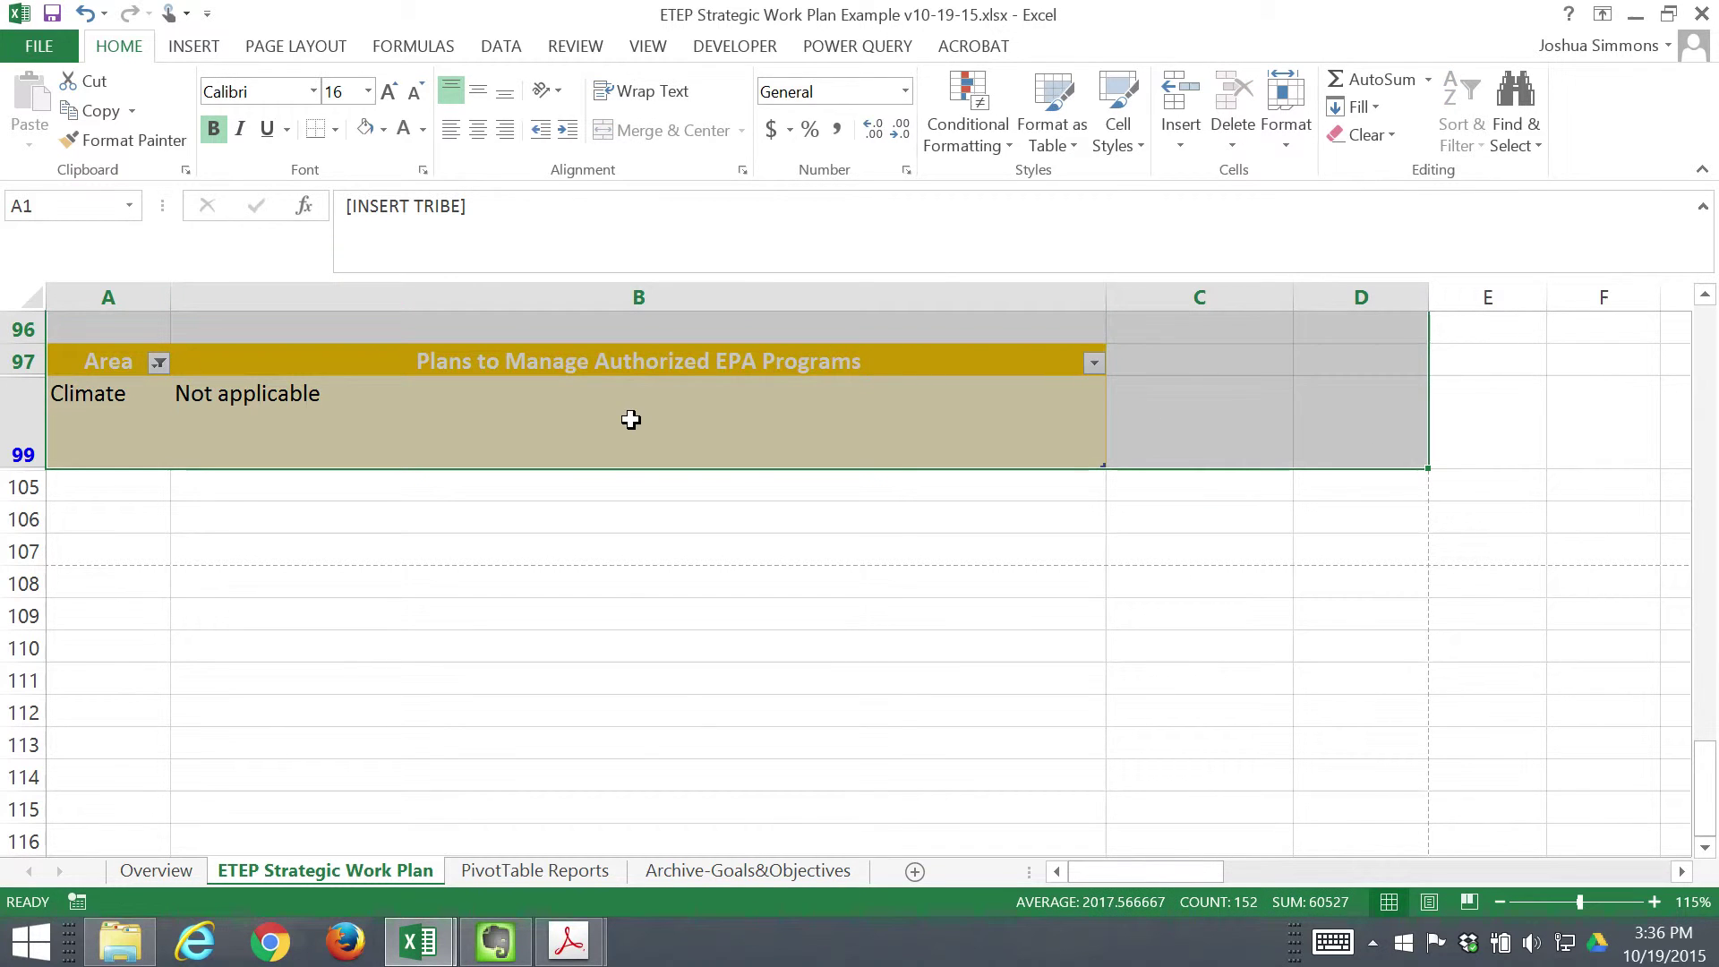
right_click(631, 420)
mouse_move(792, 654)
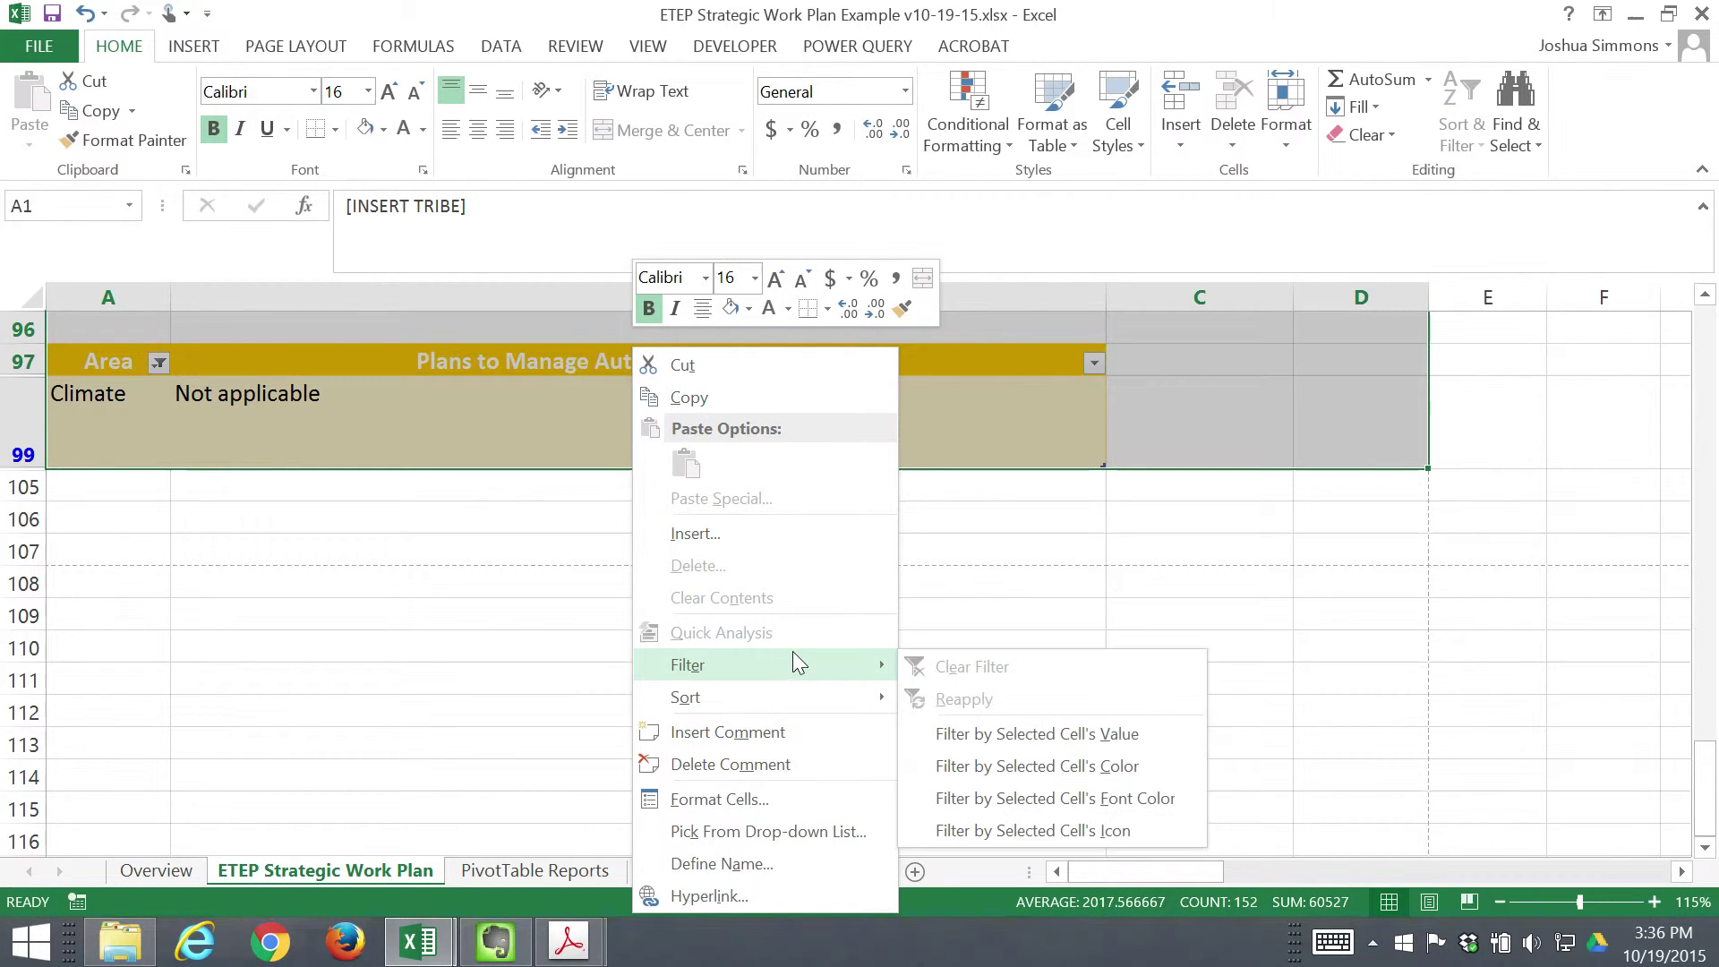
key("Escape")
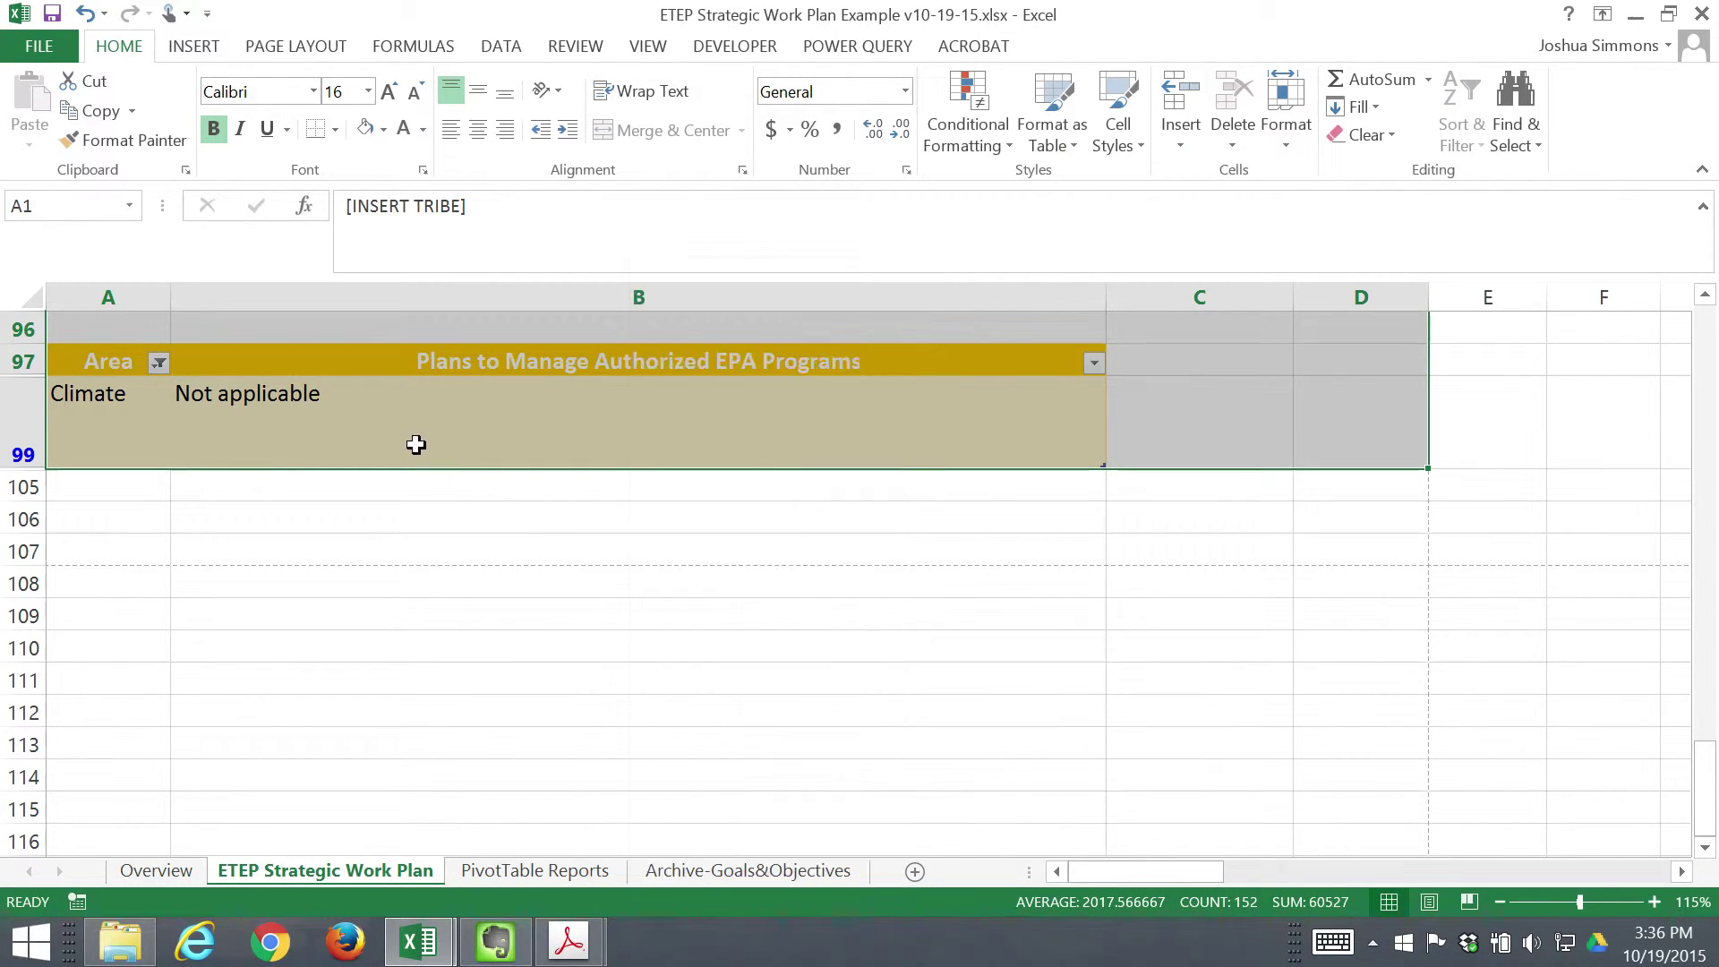
- Set the print settings to Print Selection and check the print preview through its last page, then return to the worksheet
left_click(34, 49)
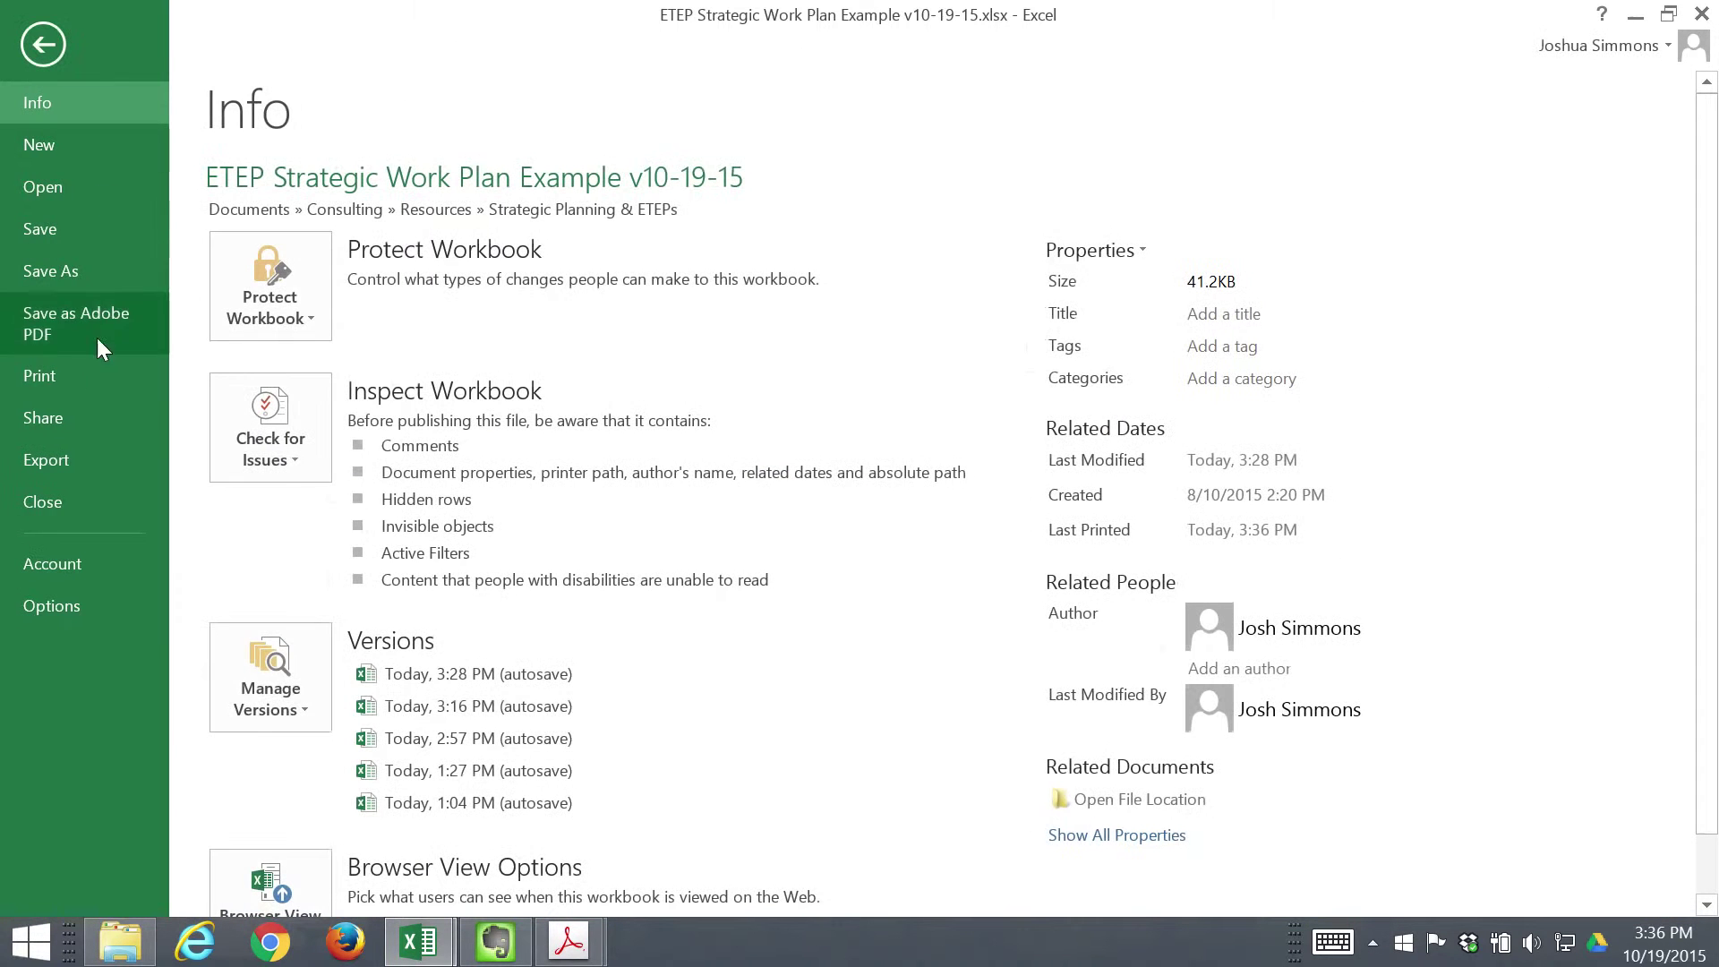
left_click(40, 376)
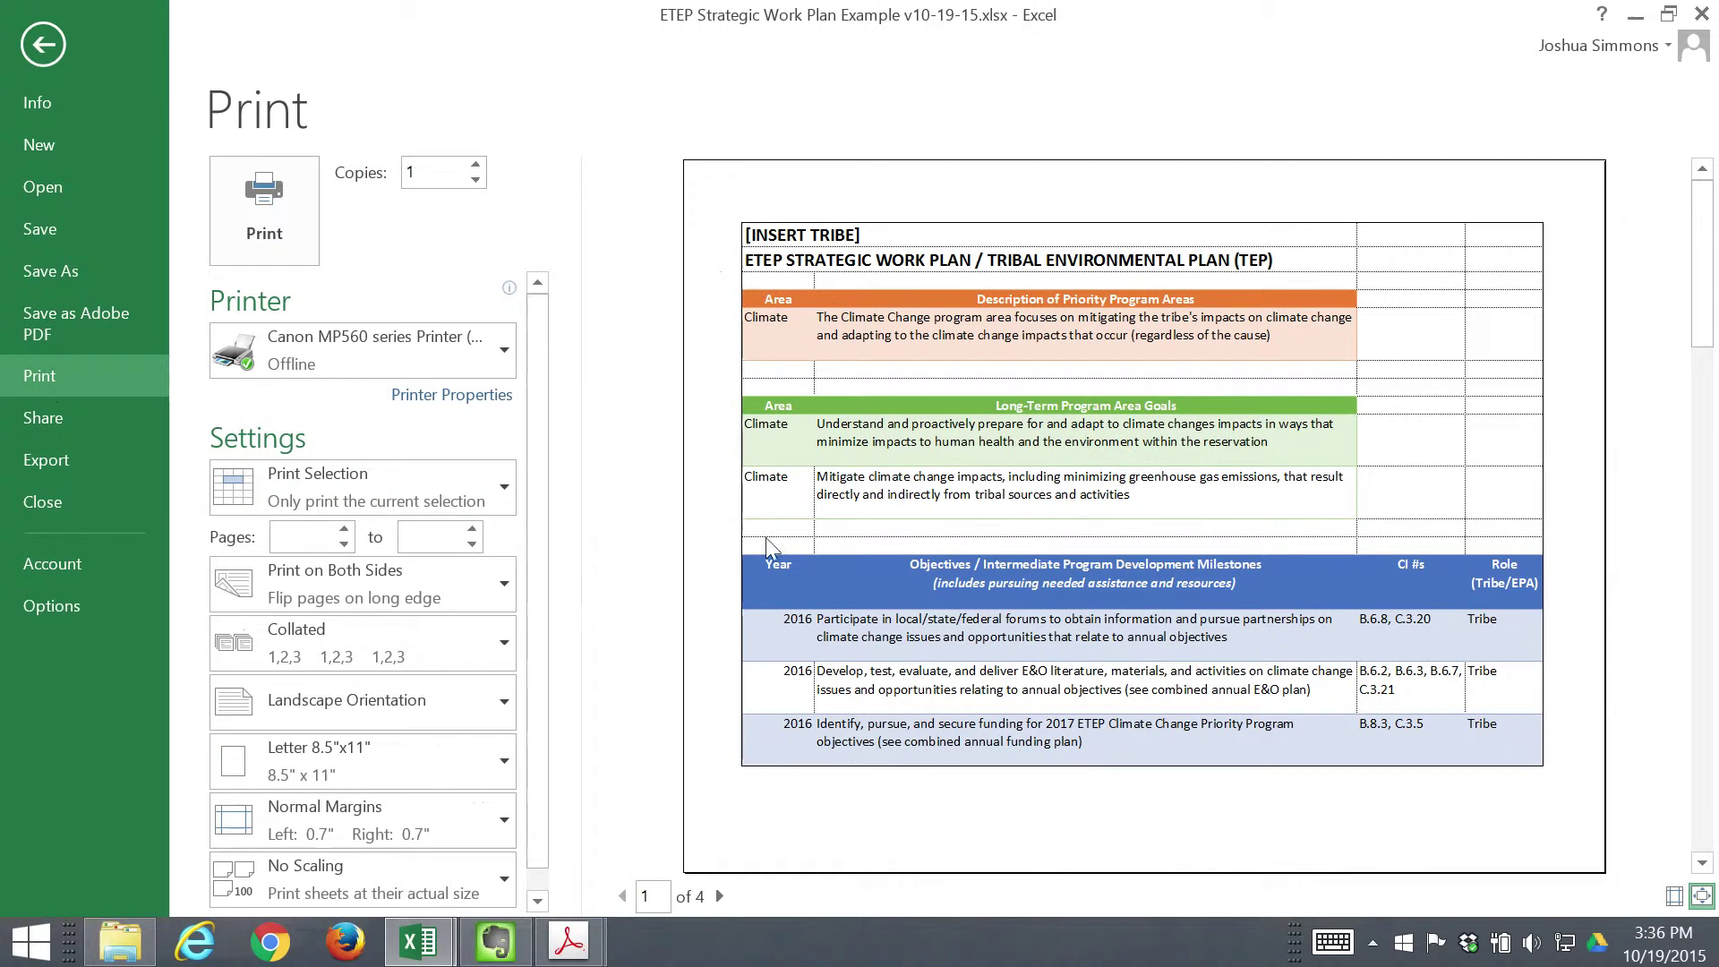
left_click(397, 487)
left_click(372, 637)
left_click(1425, 677)
left_click(1424, 679)
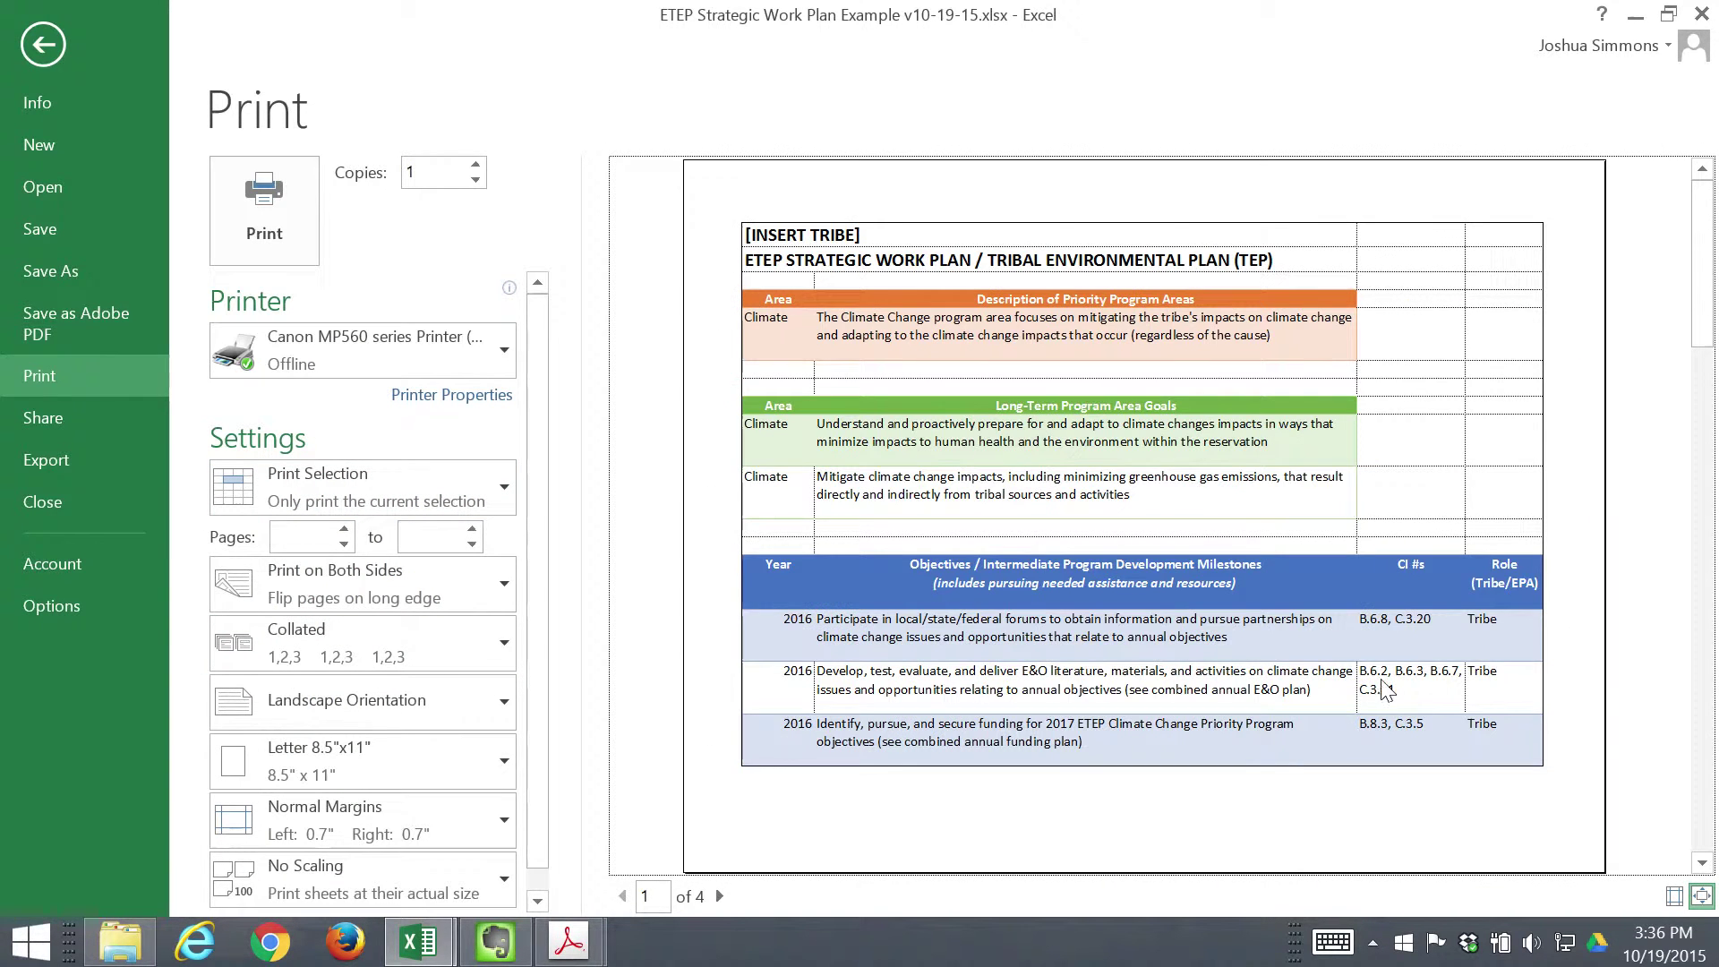
scroll(1182, 698, "down", 3)
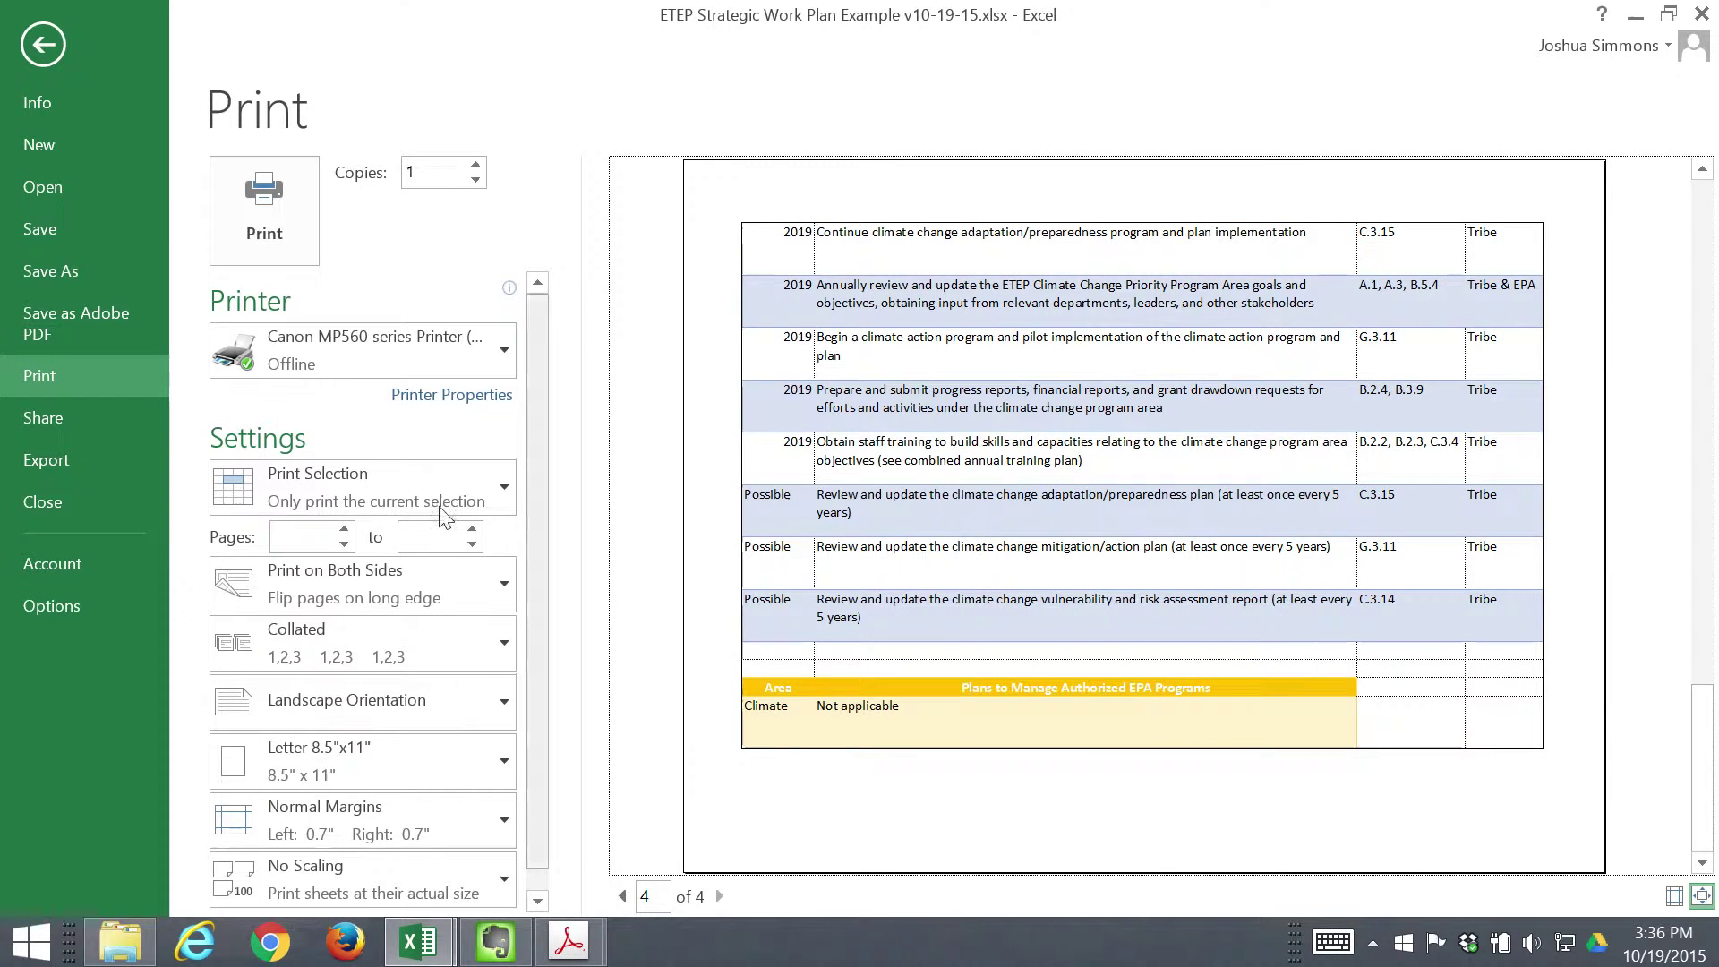
left_click(42, 45)
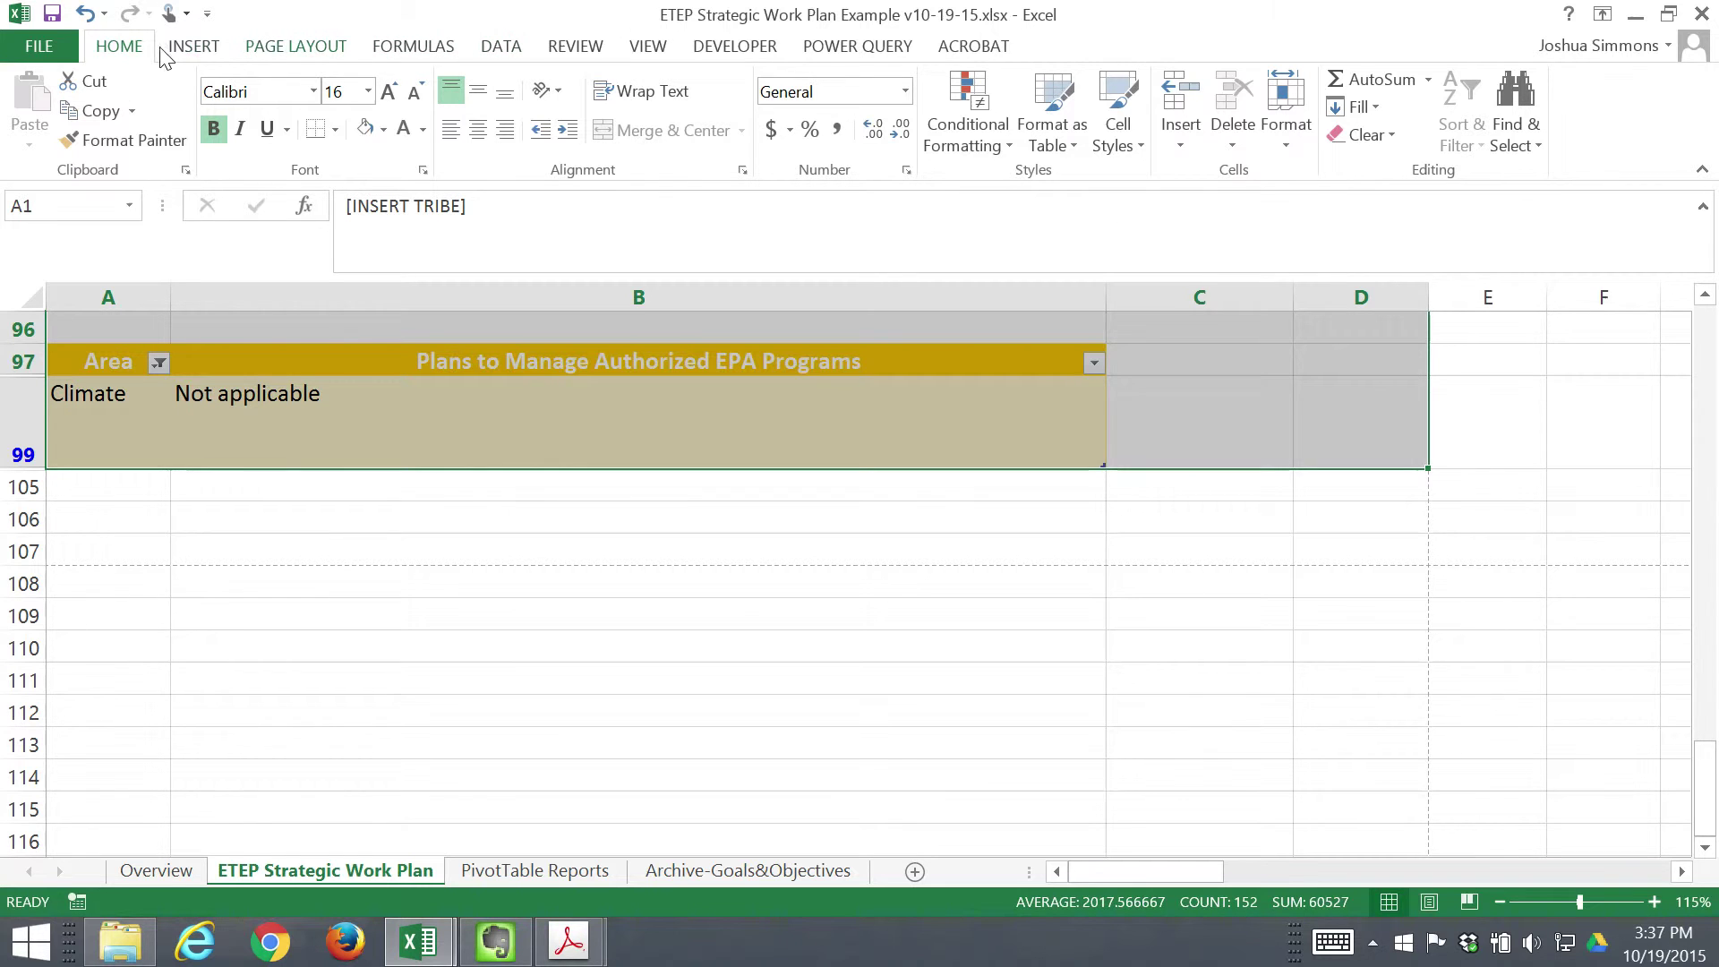
- Turn off the on-screen display of gridlines for the worksheet and check the effect in the print preview
left_click(271, 49)
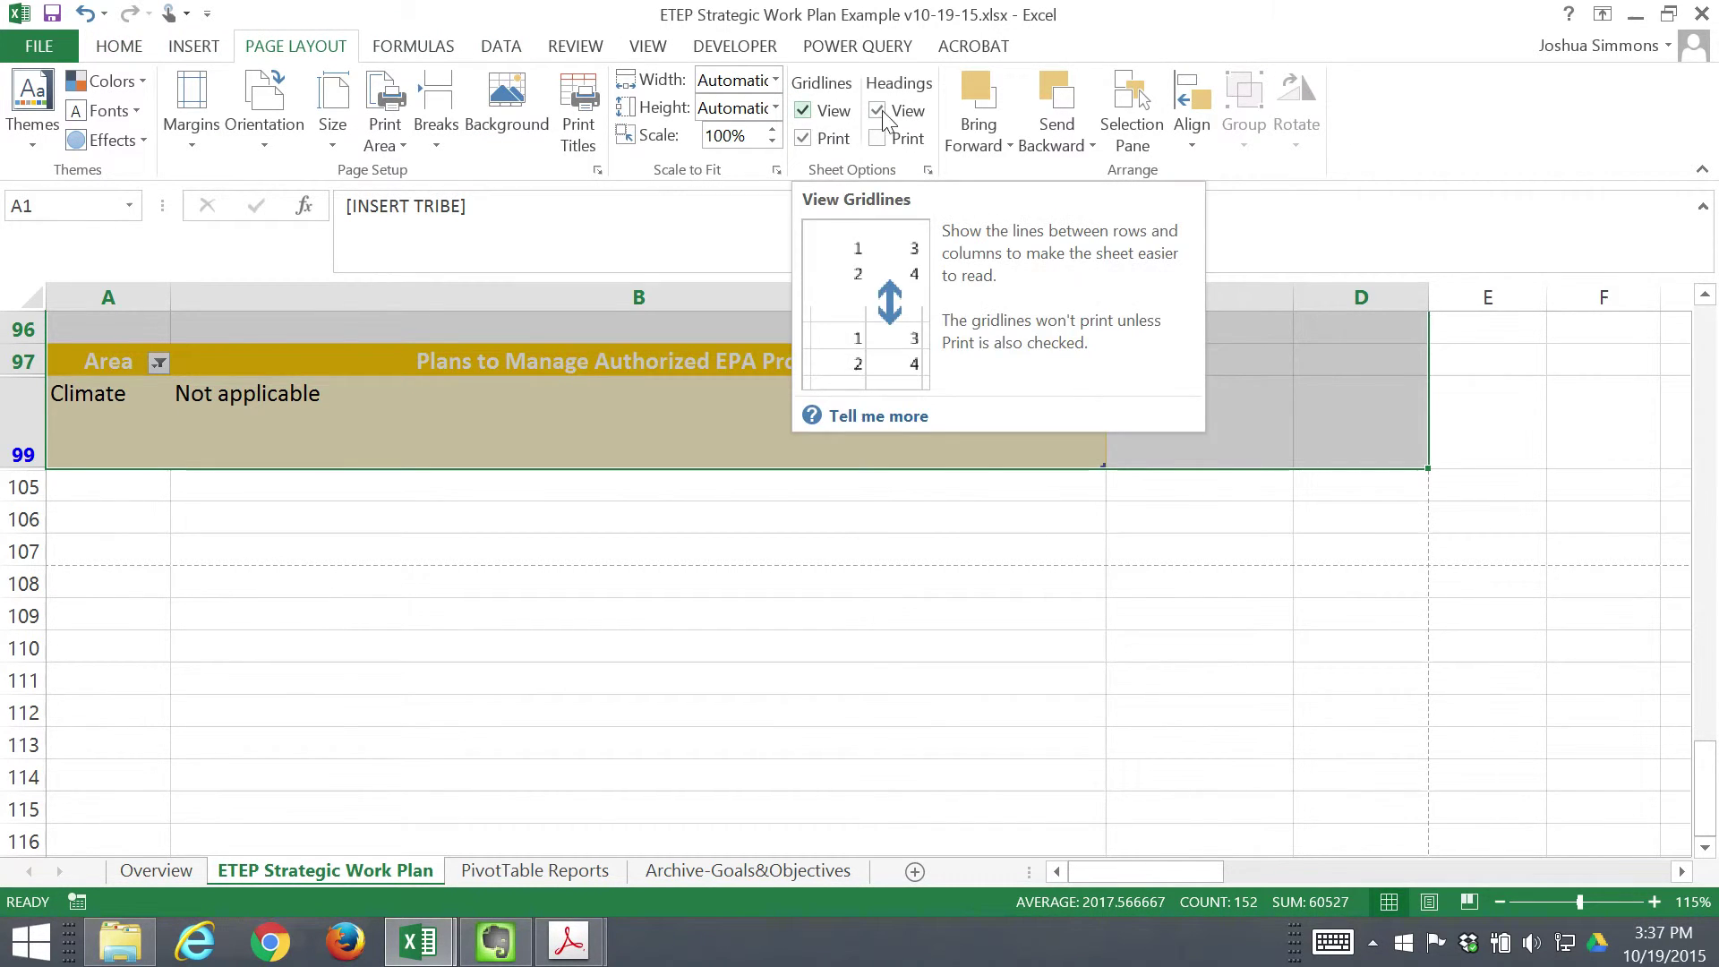
left_click(802, 111)
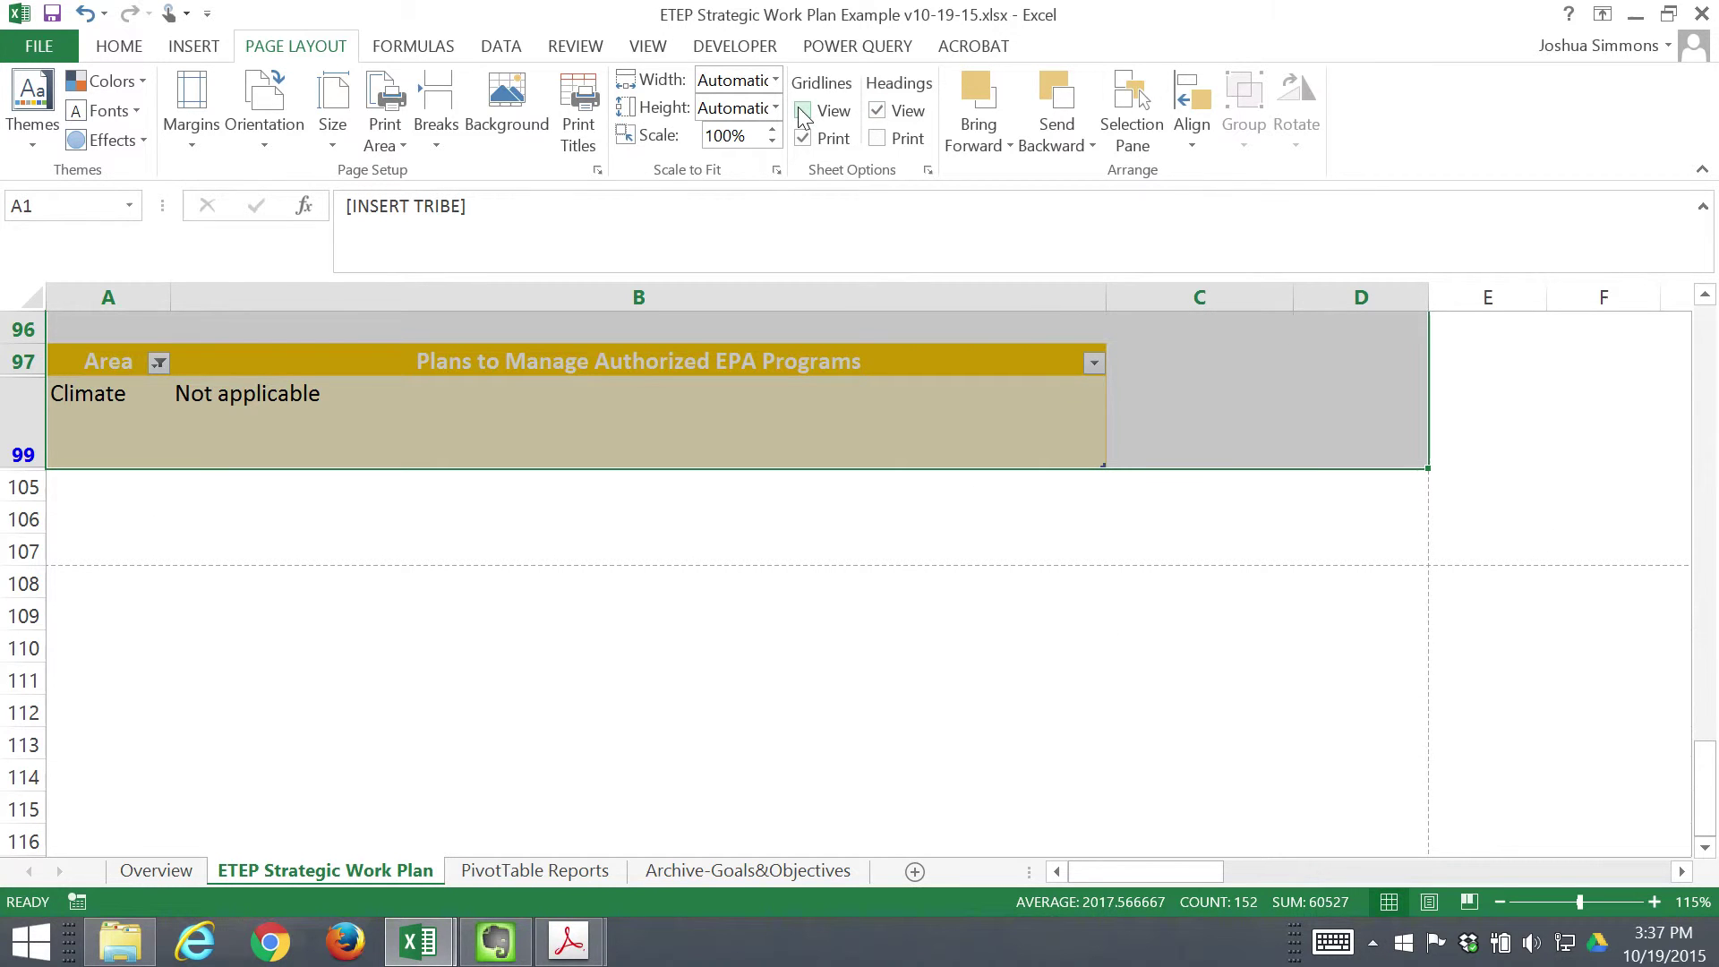
left_click(56, 50)
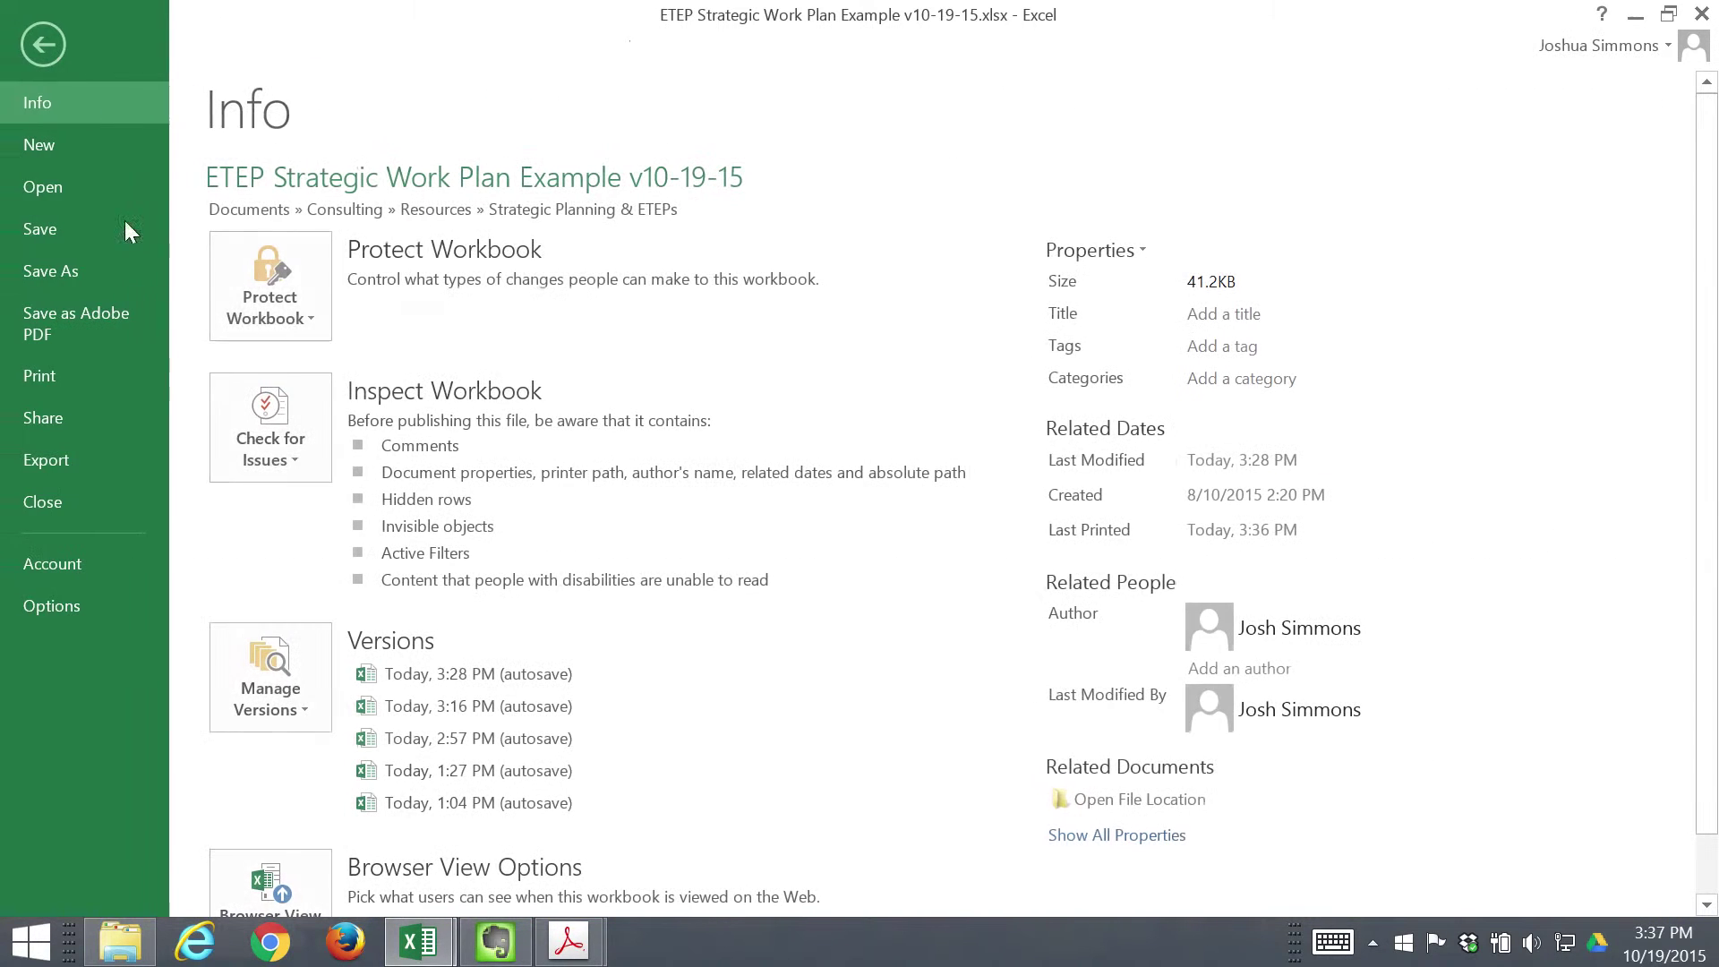
left_click(75, 374)
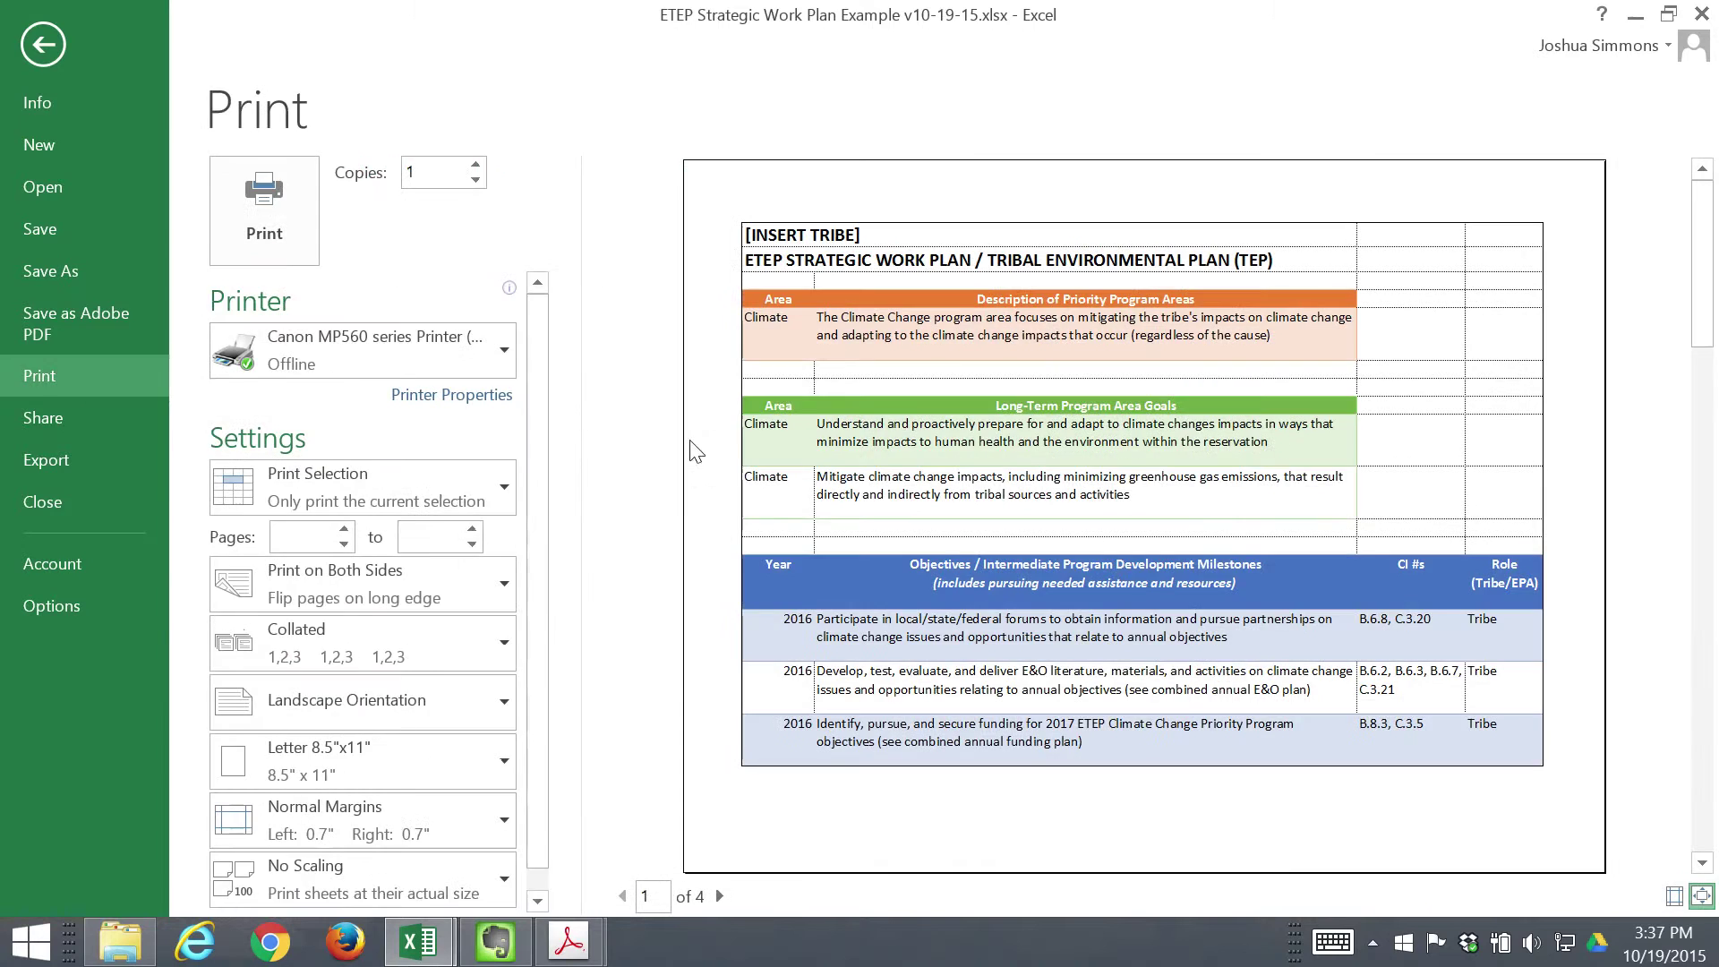
left_click(36, 49)
- Reopen the print preview of the selection and examine the gridlines and CI #s column on its first two pages
left_click(646, 47)
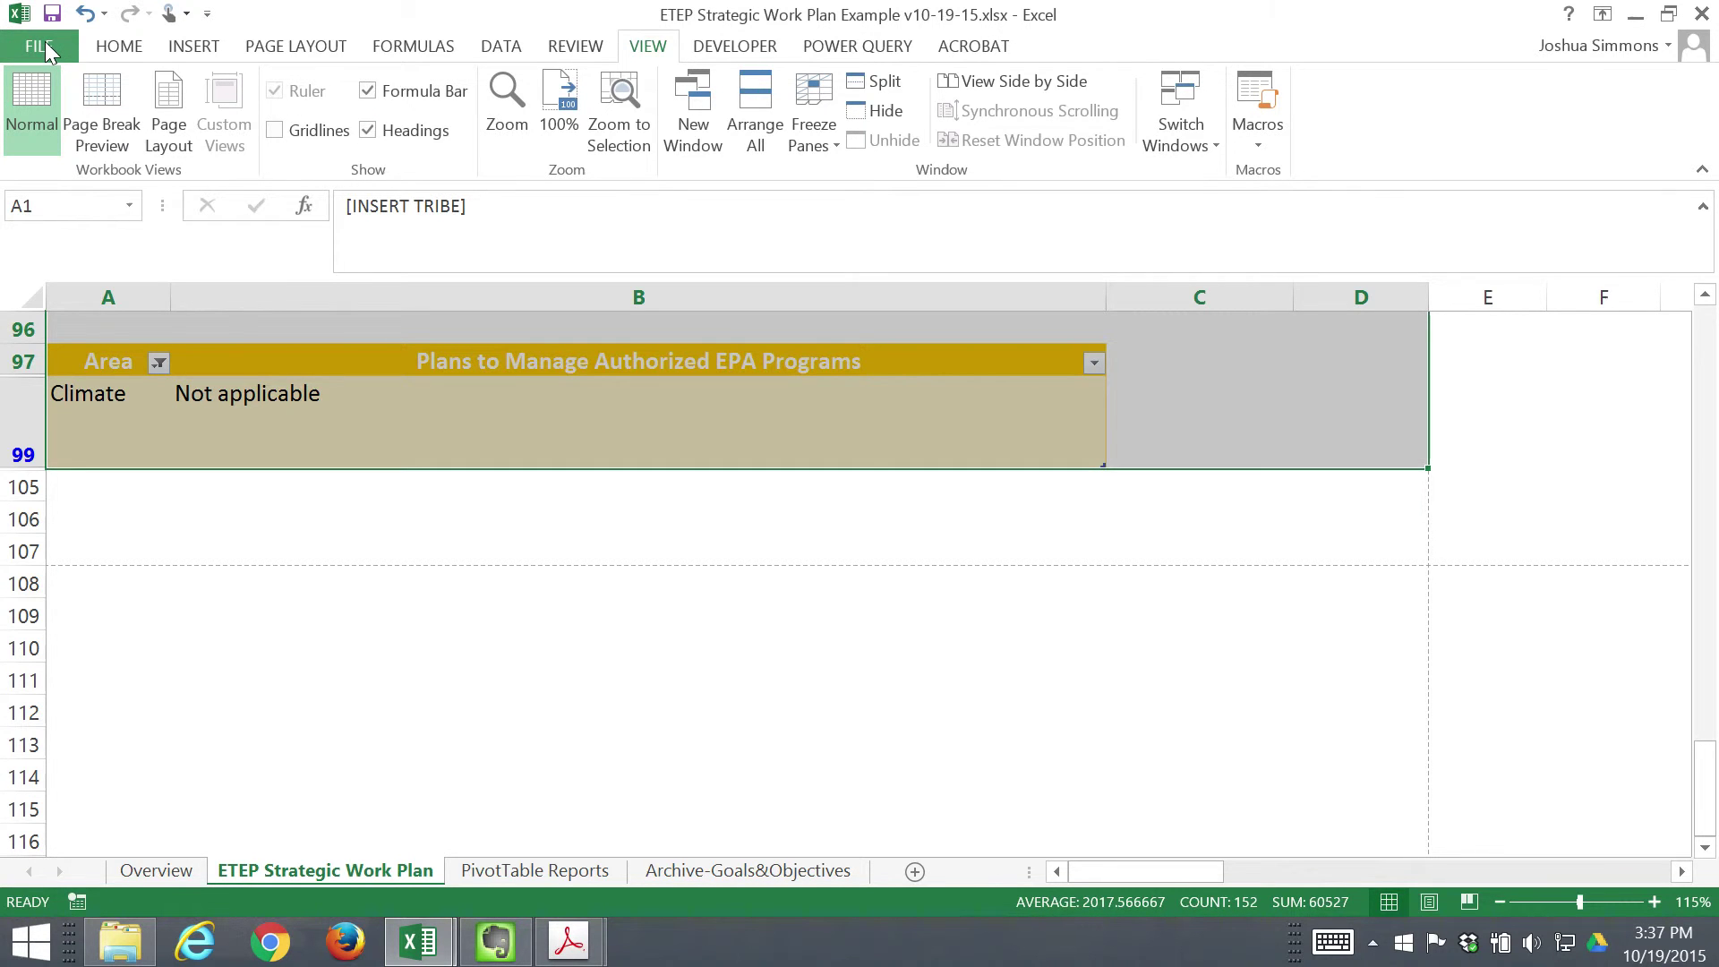
left_click(135, 52)
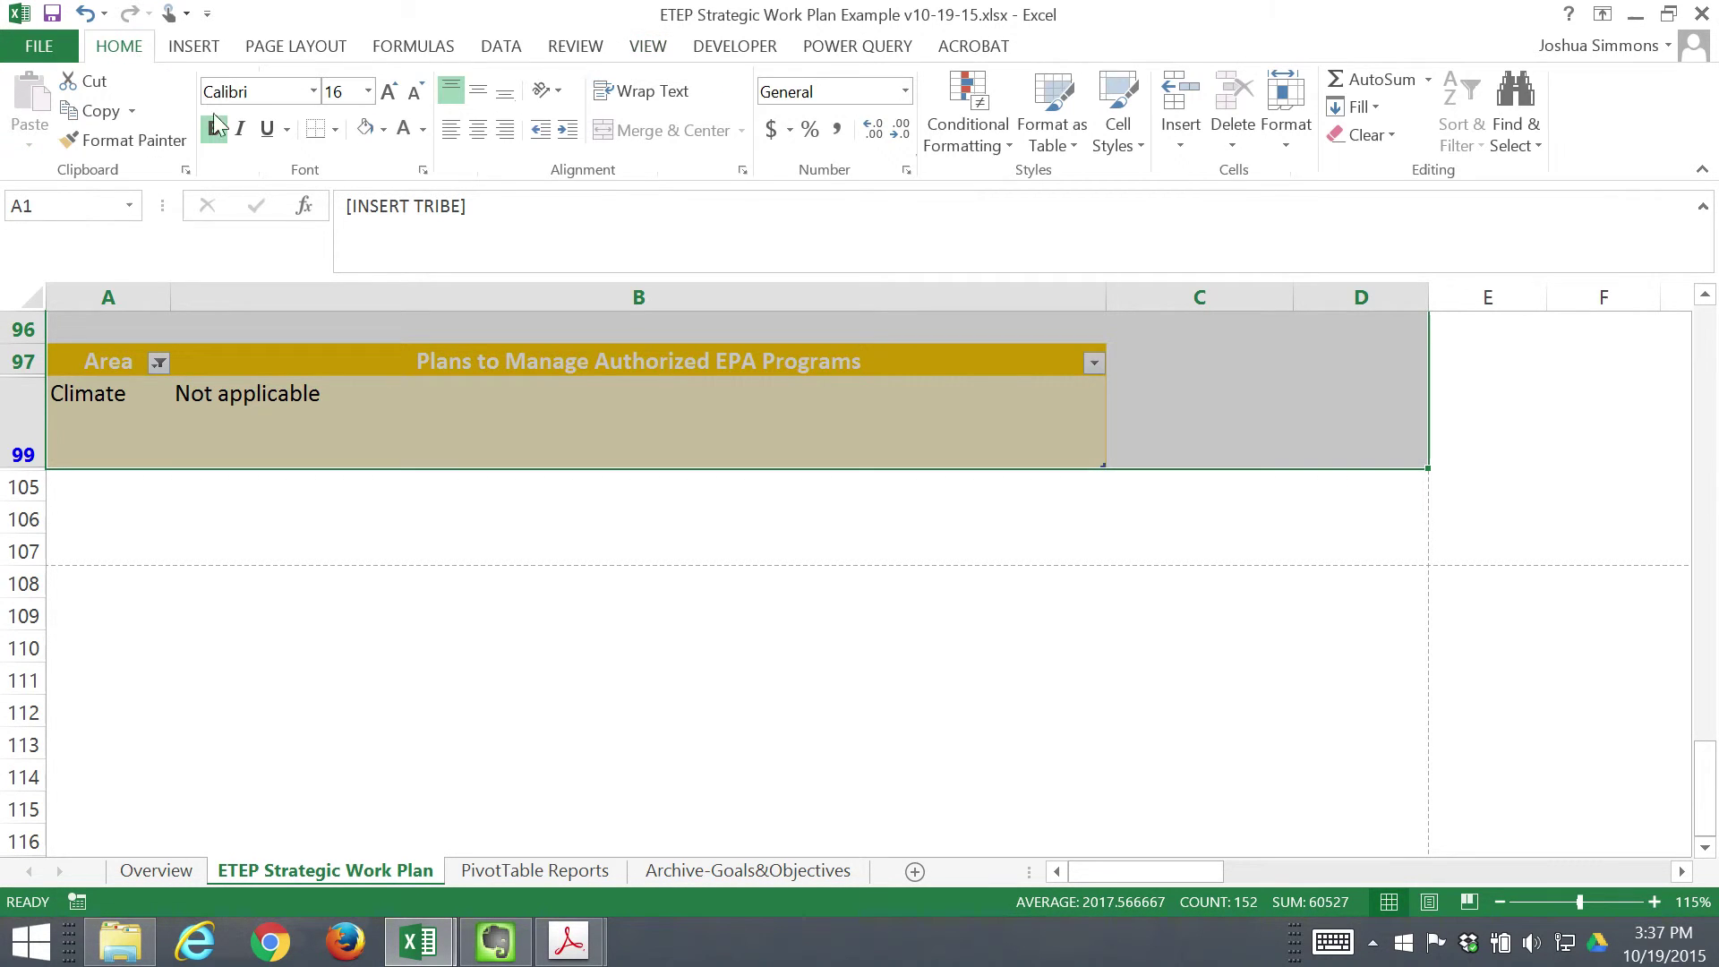
left_click(53, 46)
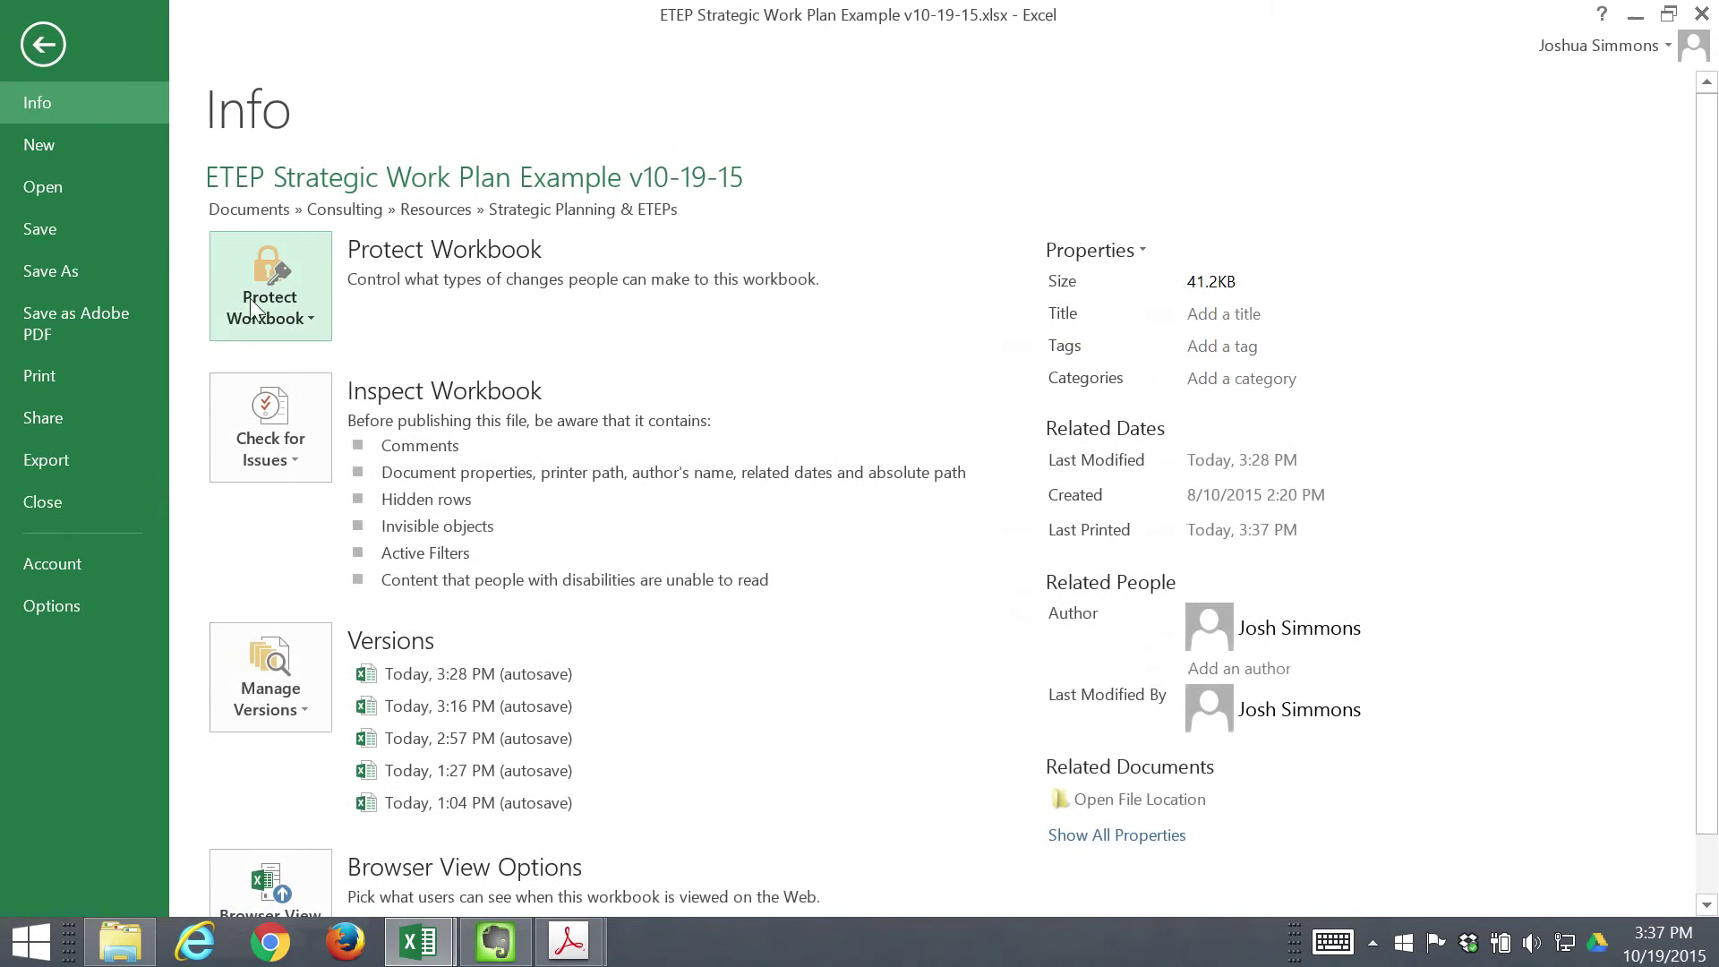
left_click(84, 374)
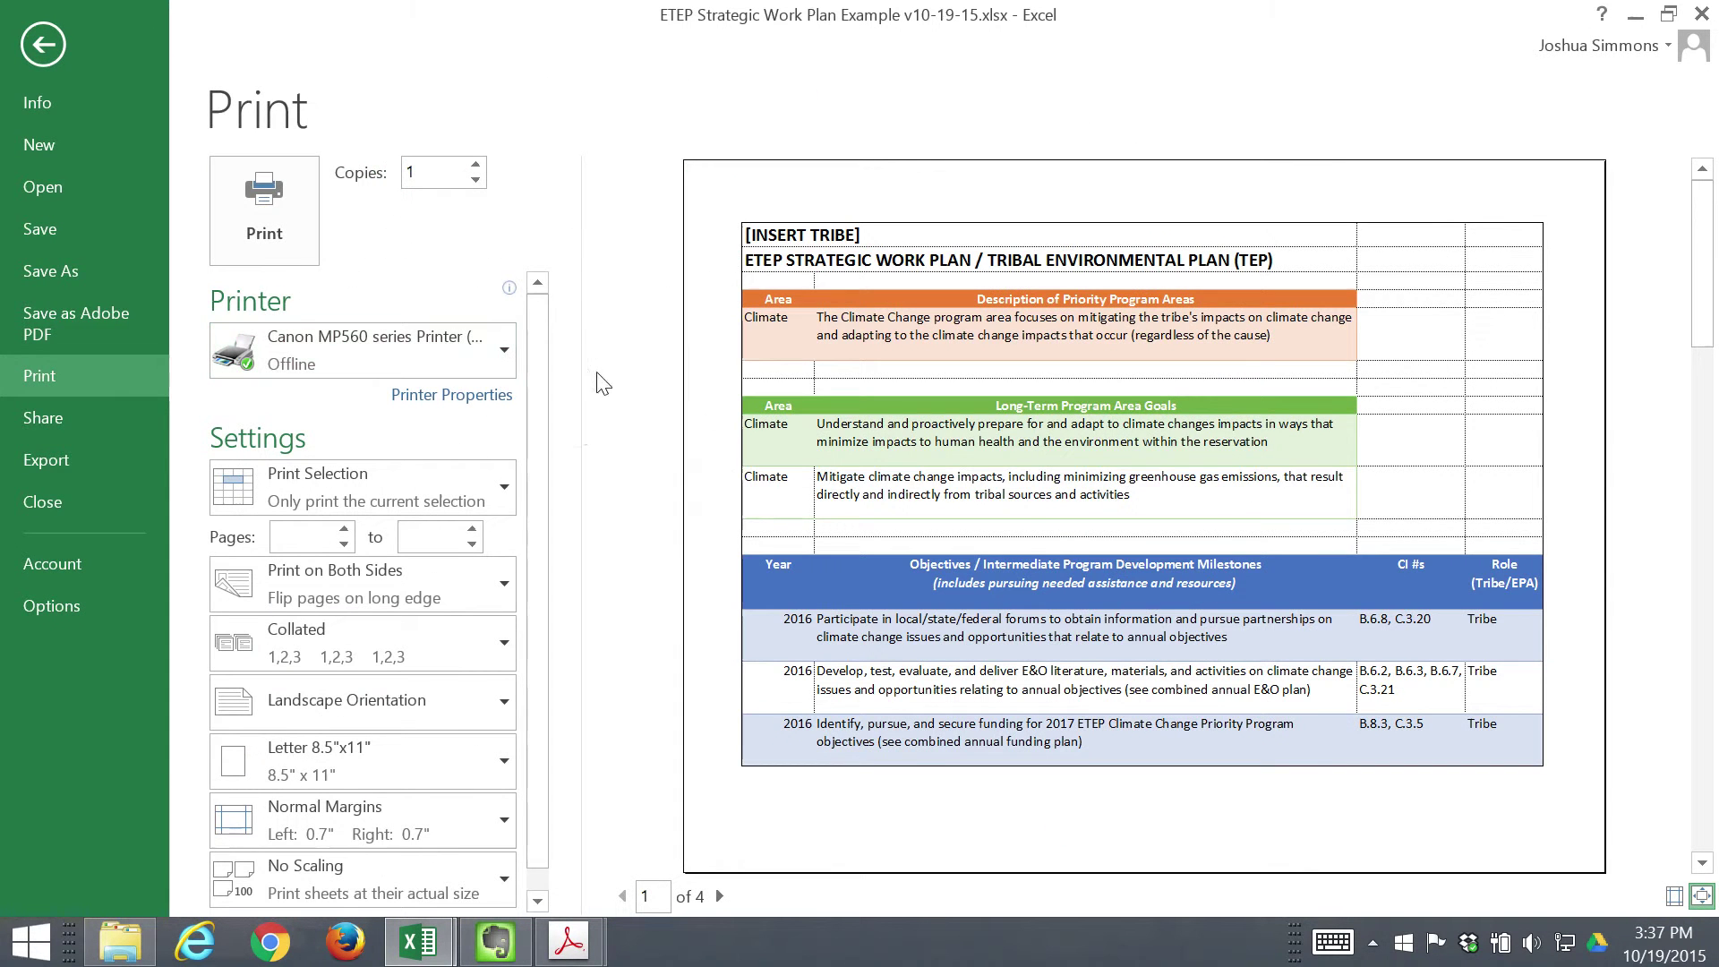
scroll(1393, 618, "down", 3)
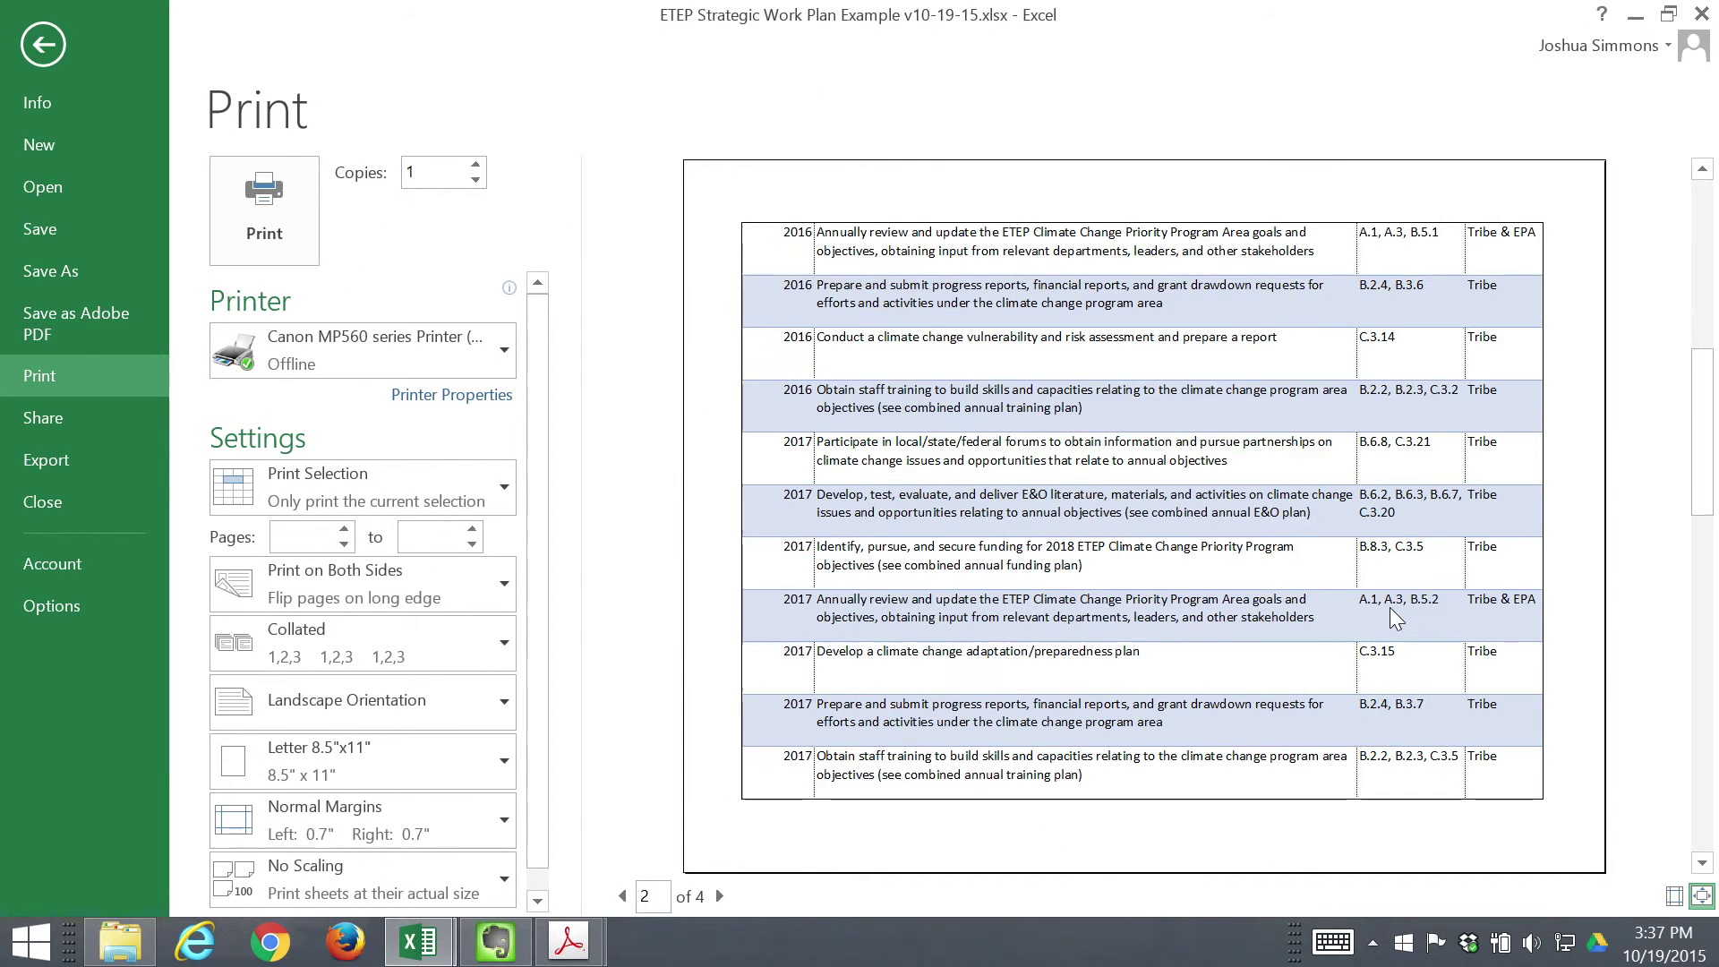
scroll(1390, 607, "up", 3)
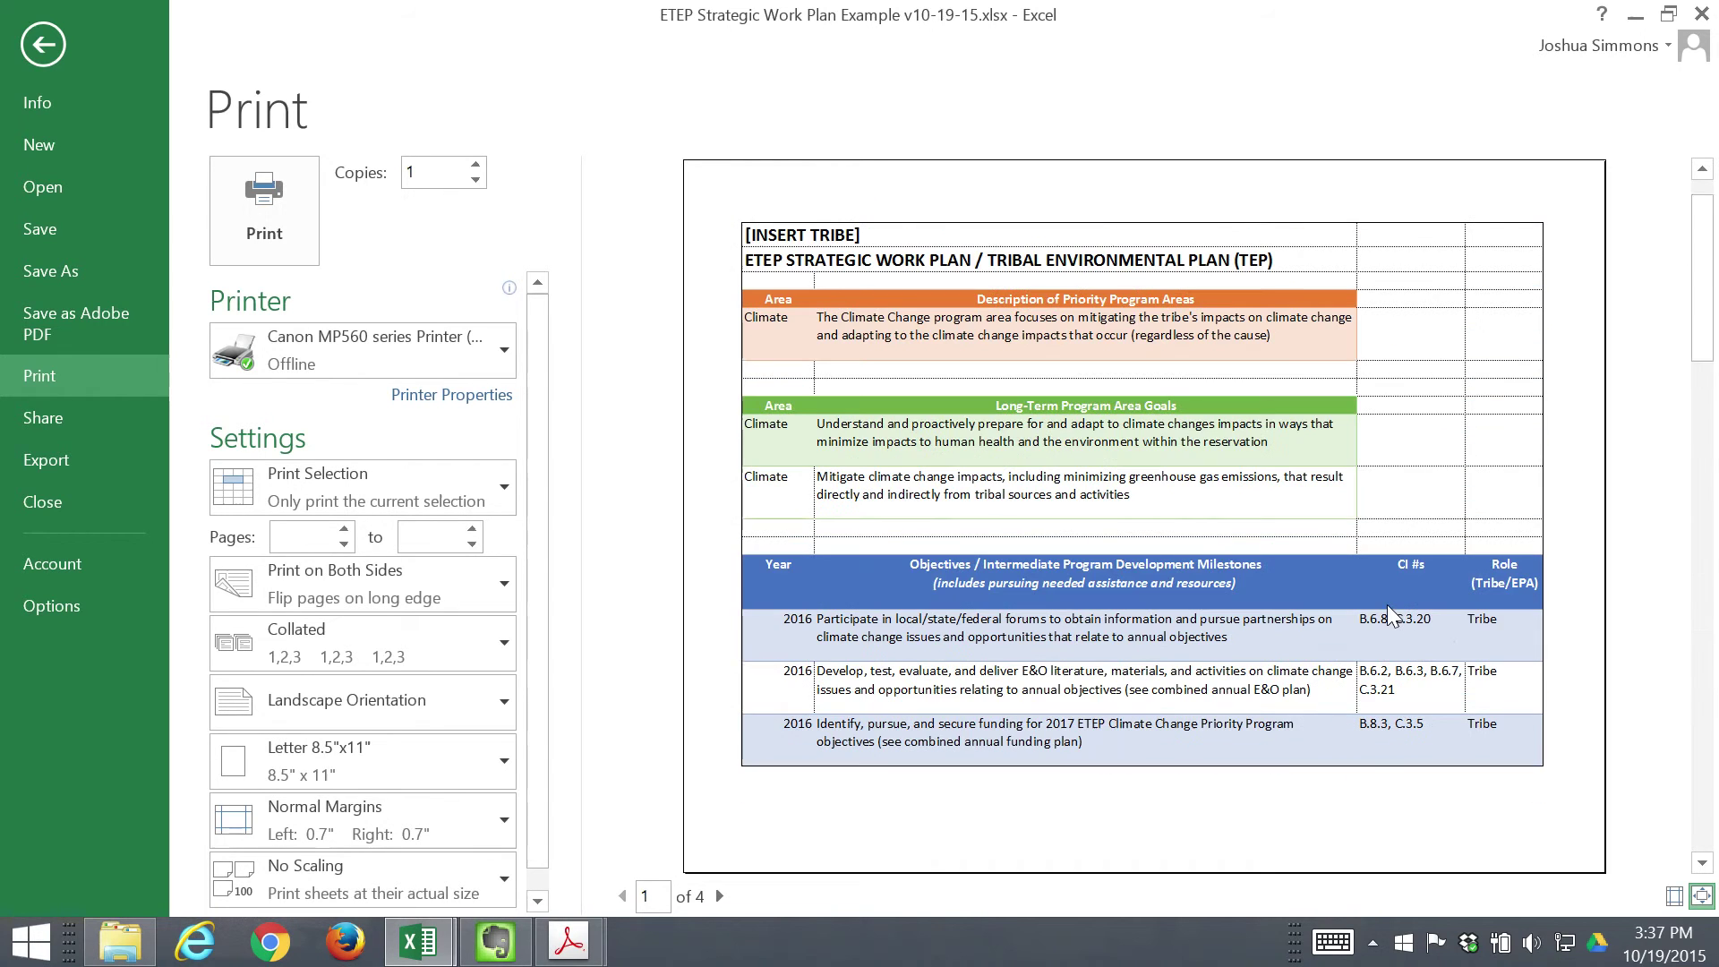